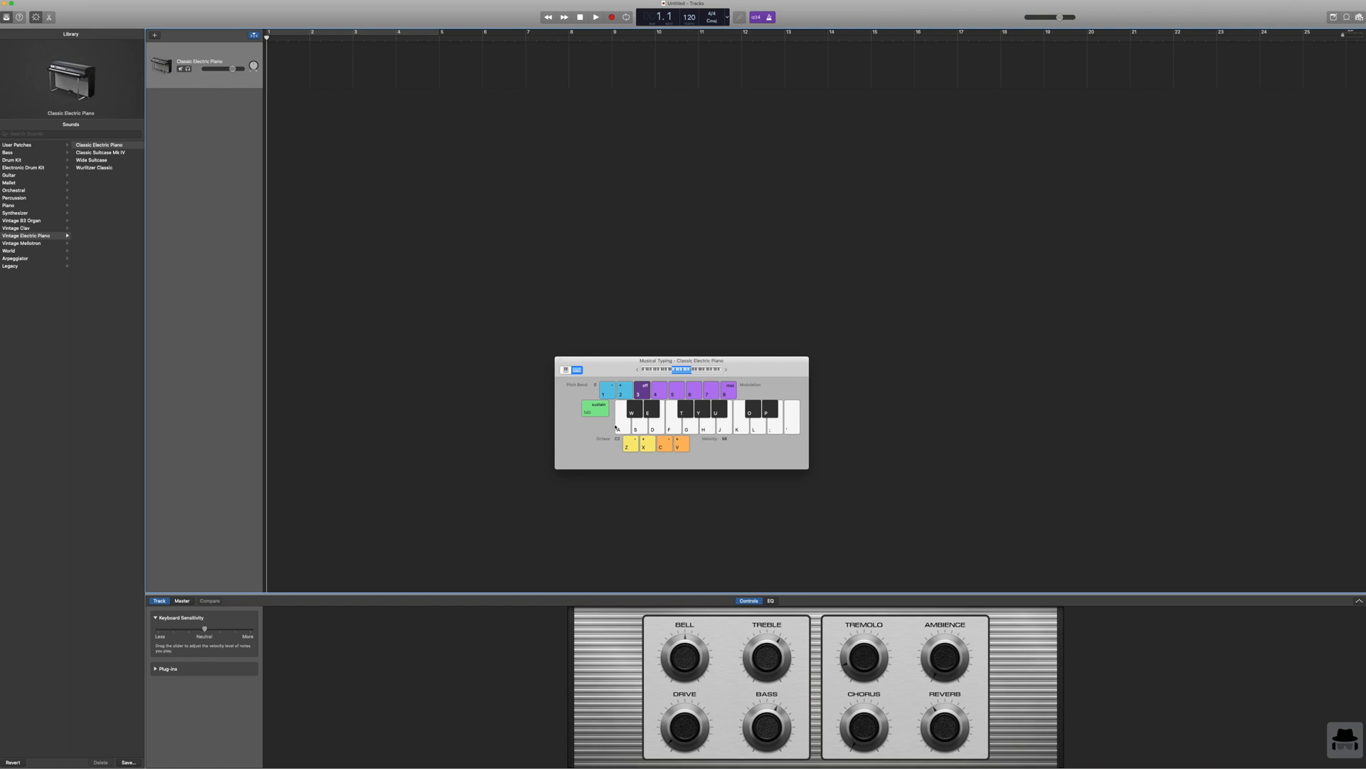
# Step: Play a few test notes on the Classic Electric Piano with the Musical Typing keyboard and dismiss the open menu
pyautogui.click(620, 427)
pyautogui.click(654, 426)
pyautogui.click(677, 428)
pyautogui.press('d')
pyautogui.press('f')
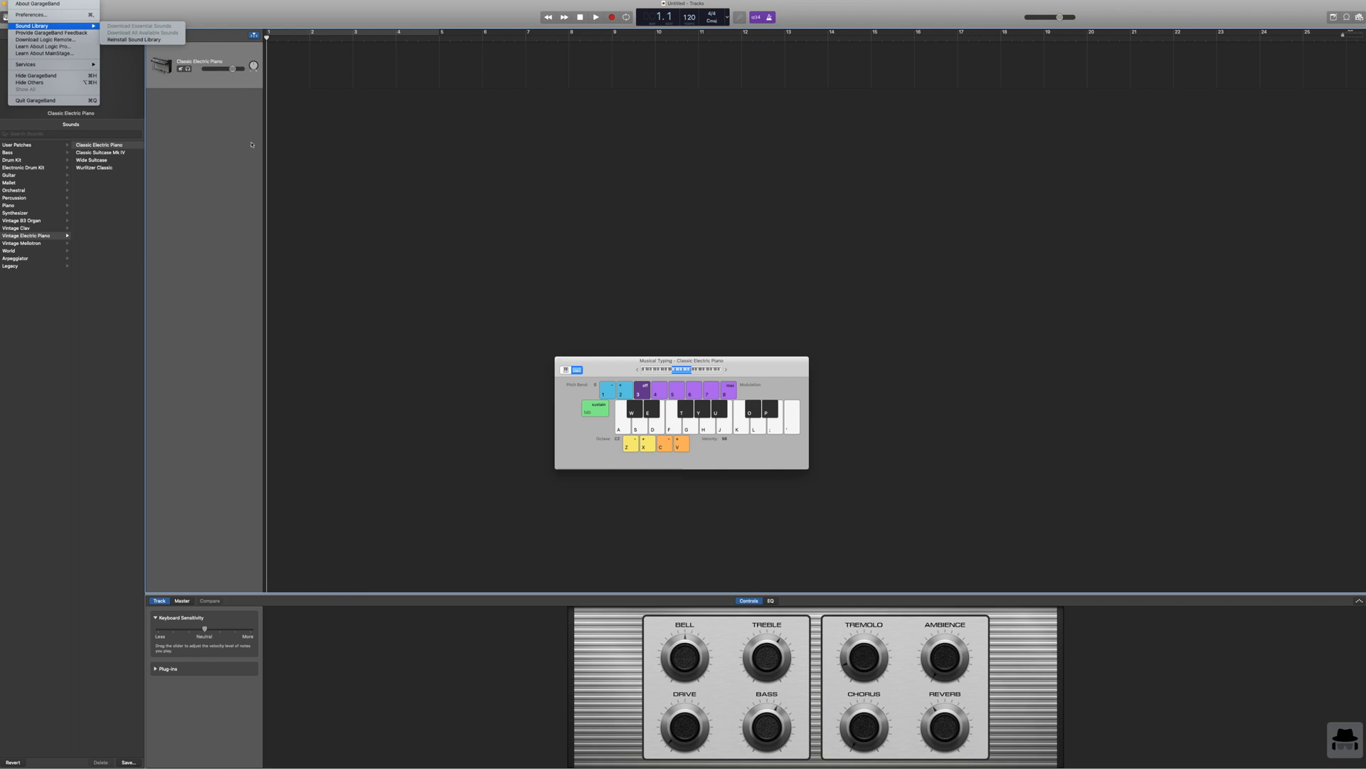
pyautogui.click(262, 141)
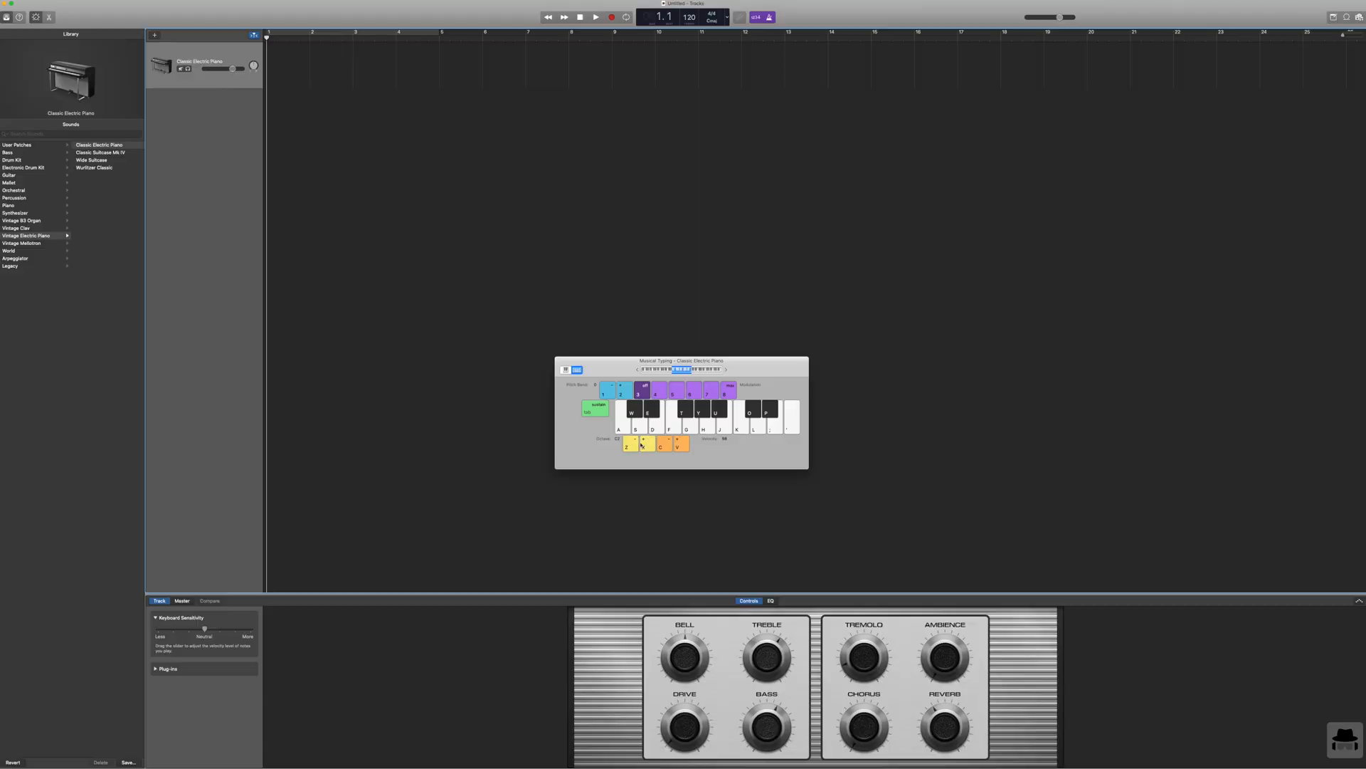
# Step: Shift the Musical Typing octave down and back up several times and sound a test note
pyautogui.click(632, 447)
pyautogui.click(632, 447)
pyautogui.click(647, 446)
pyautogui.click(636, 445)
pyautogui.click(647, 445)
pyautogui.click(647, 446)
pyautogui.click(638, 445)
pyautogui.click(644, 446)
pyautogui.click(644, 446)
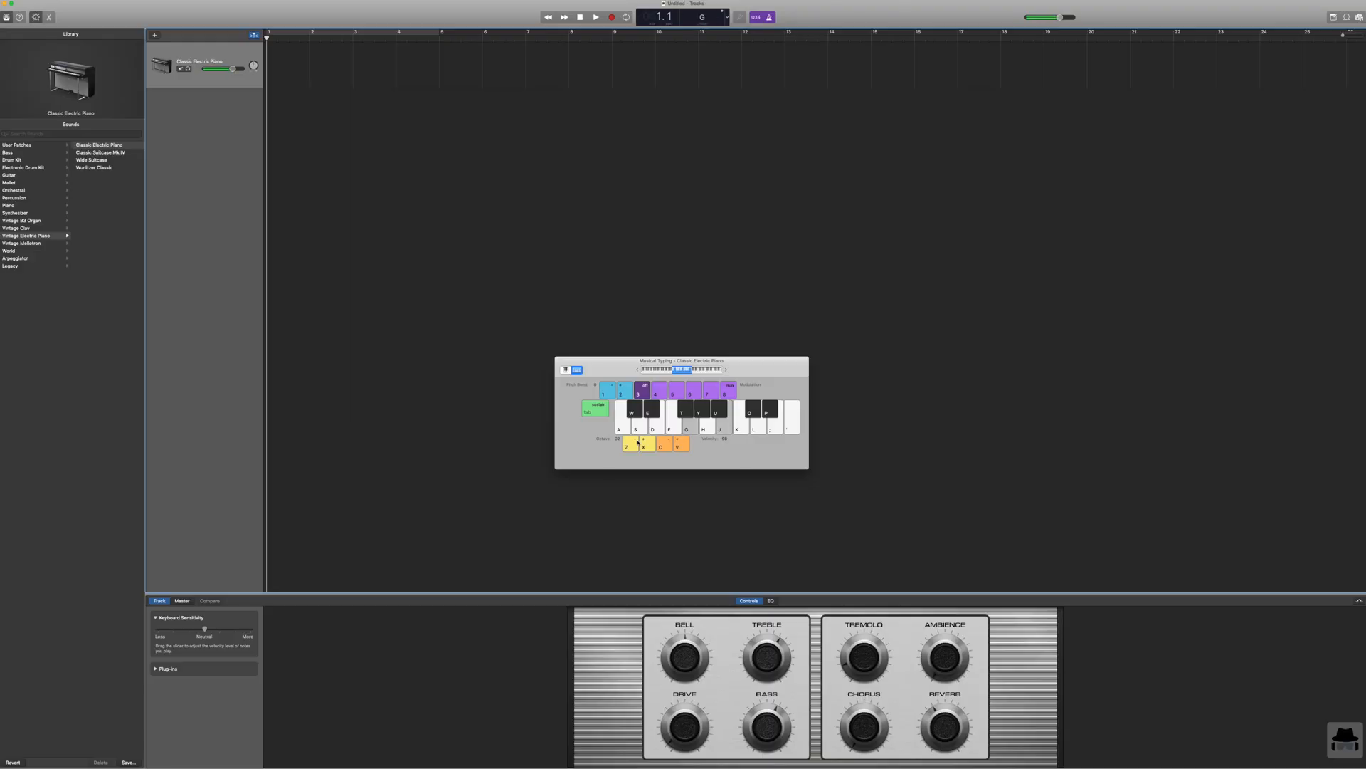
pyautogui.press('d')
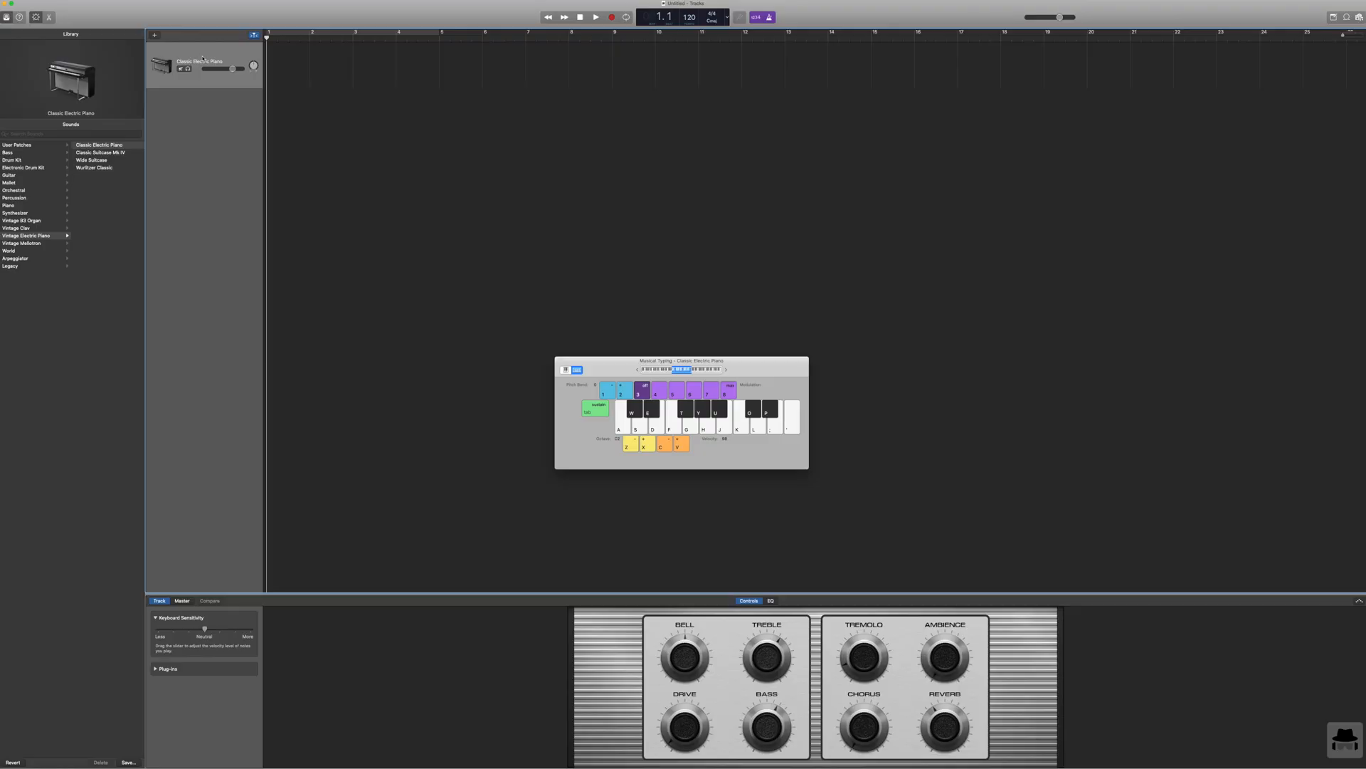
# Step: Rehearse two- and three-note chords on the Classic Electric Piano using Musical Typing, without recording
pyautogui.press('f')
pyautogui.hotkey('d', 'g')
pyautogui.hotkey('d', 'g')
pyautogui.hotkey('a', 'd', 'g')
pyautogui.hotkey('g', 'j')
pyautogui.hotkey('g', 'j')
pyautogui.hotkey('d', 'g')
pyautogui.hotkey('h', 'k')
pyautogui.hotkey('g', 'j')
pyautogui.hotkey('f', 'h')
# Step: Set the tempo to 150 and start recording the electric piano with two F–A dyads into D minor, followed by two G–B dyads into E minor
pyautogui.moveTo(689, 17); pyautogui.dragTo(682, 2)
pyautogui.click(614, 17)
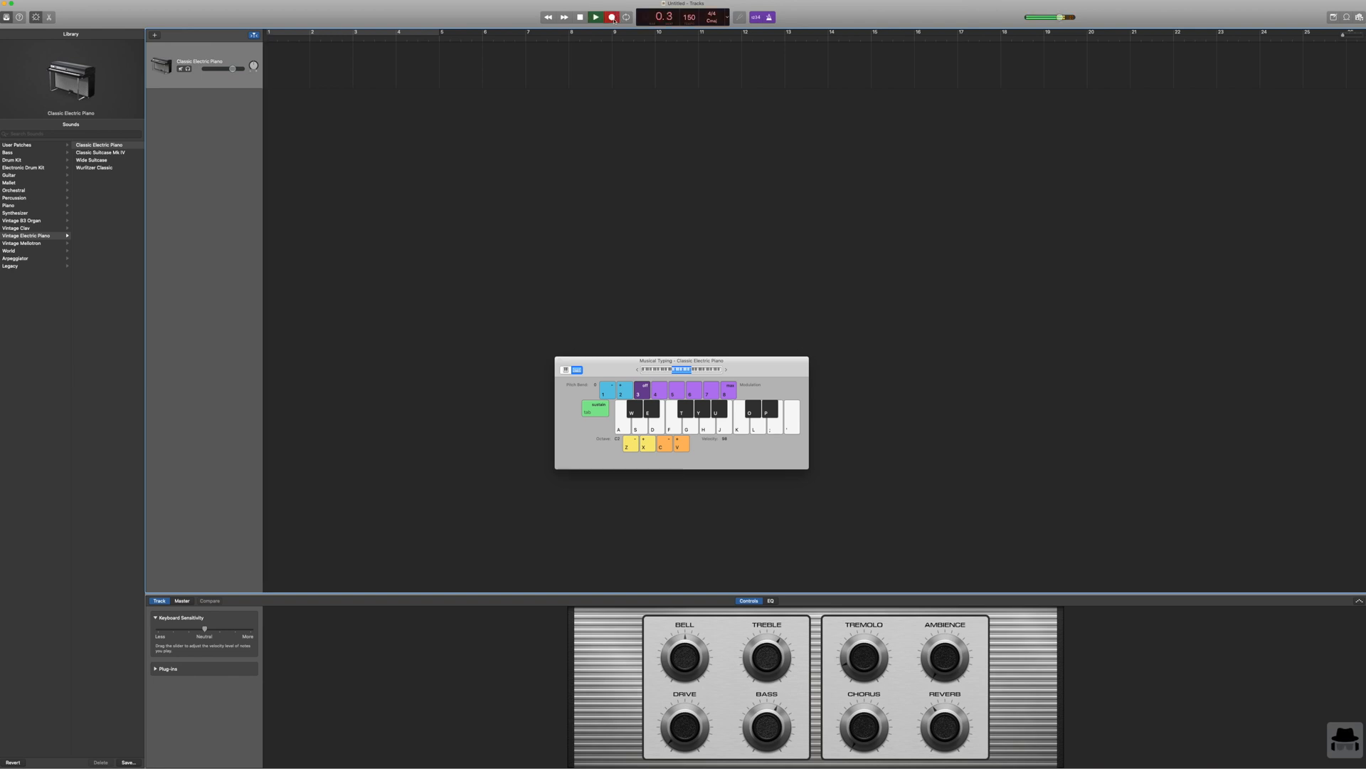
pyautogui.press('f')
pyautogui.press('h')
pyautogui.press('f')
pyautogui.press('h')
pyautogui.press('s')
pyautogui.press('f')
pyautogui.press('h')
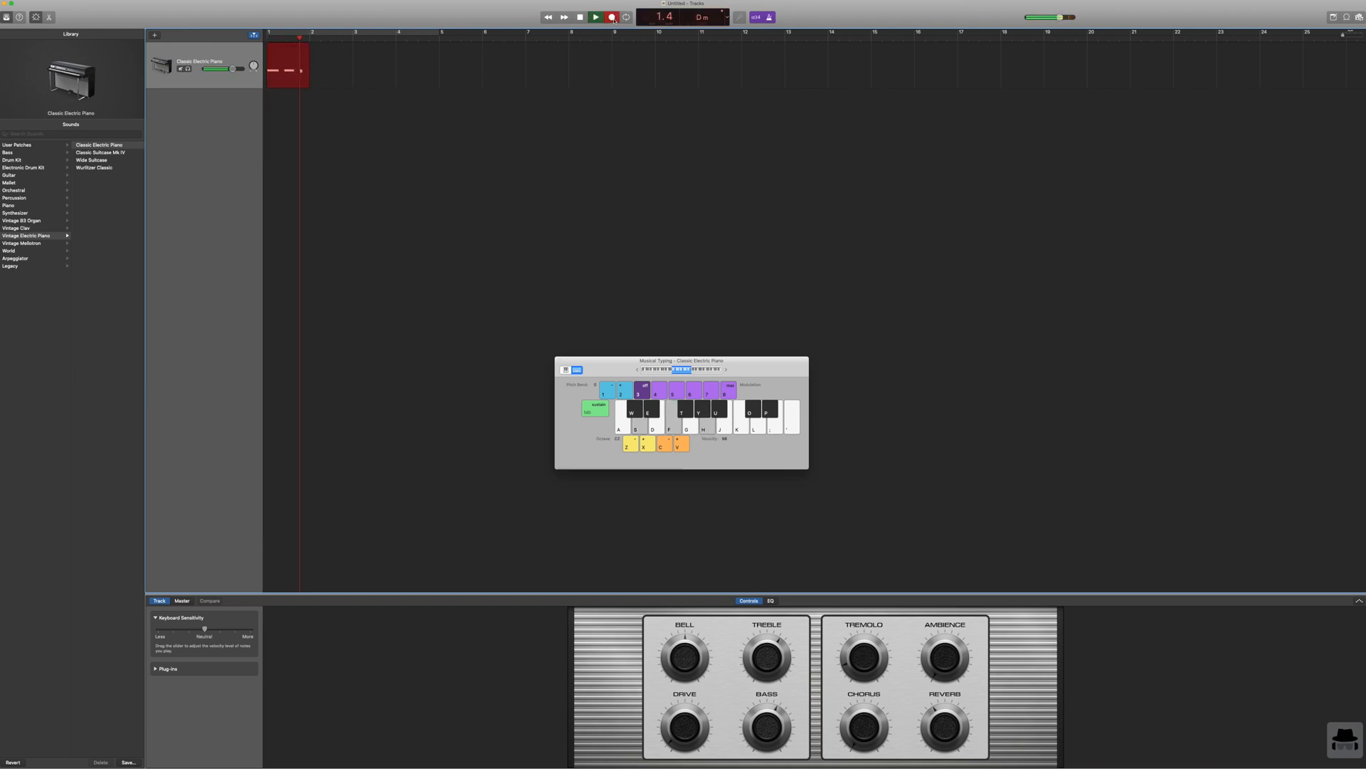
pyautogui.press('g')
pyautogui.press('j')
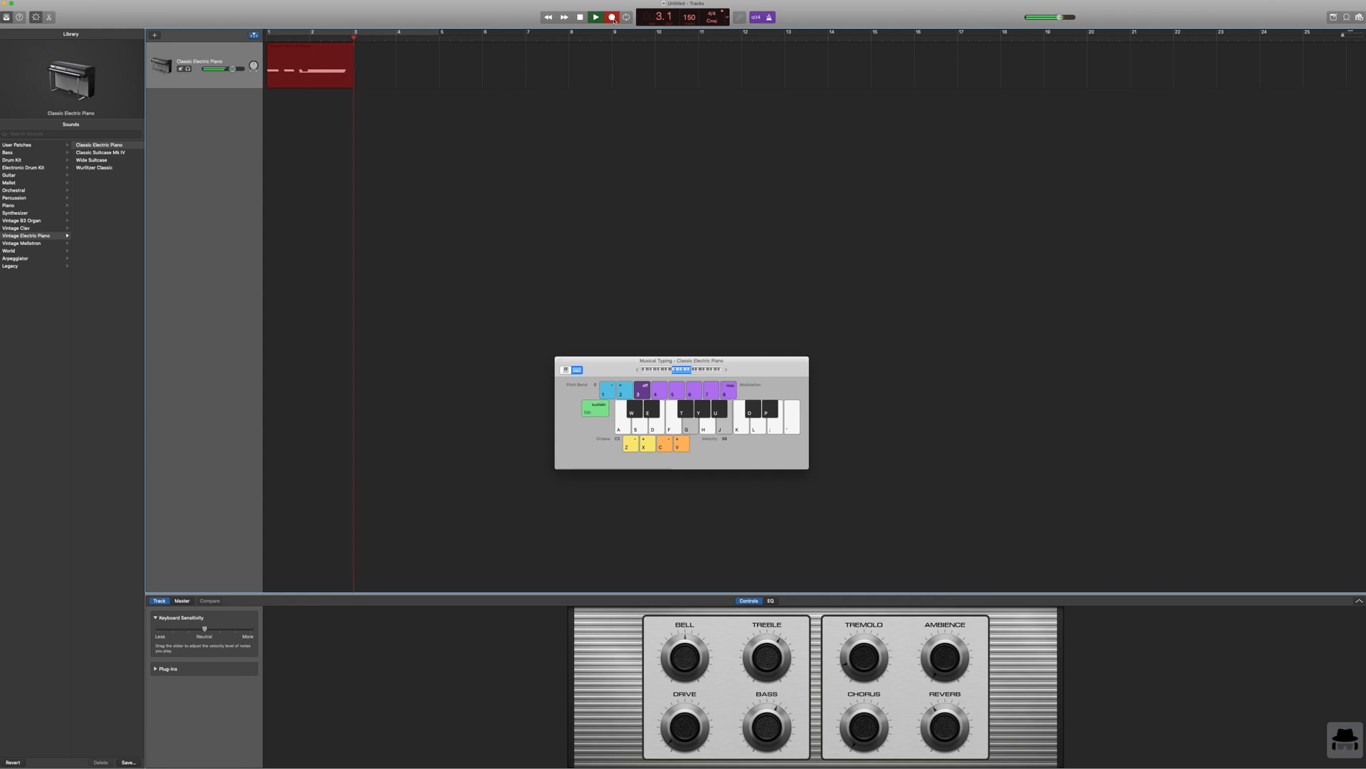
pyautogui.press('g')
pyautogui.press('j')
pyautogui.press('d')
pyautogui.press('g')
pyautogui.press('j')
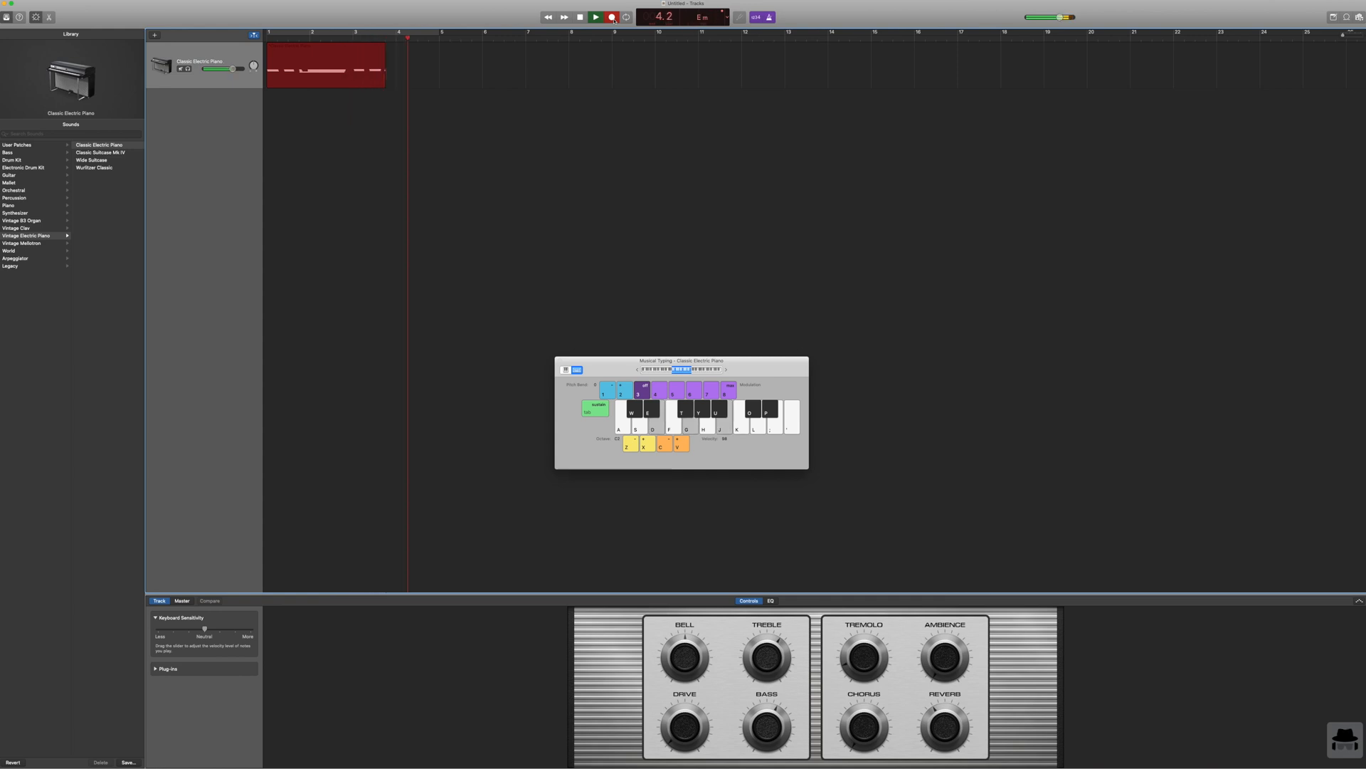
# Step: Continue the take with two F–A dyads, a D minor chord, and G–B, A–C and B–D dyads, stopping the recording in bar 9
pyautogui.press('f')
pyautogui.press('h')
pyautogui.press('f')
pyautogui.press('h')
pyautogui.press('s')
pyautogui.press('f')
pyautogui.press('h')
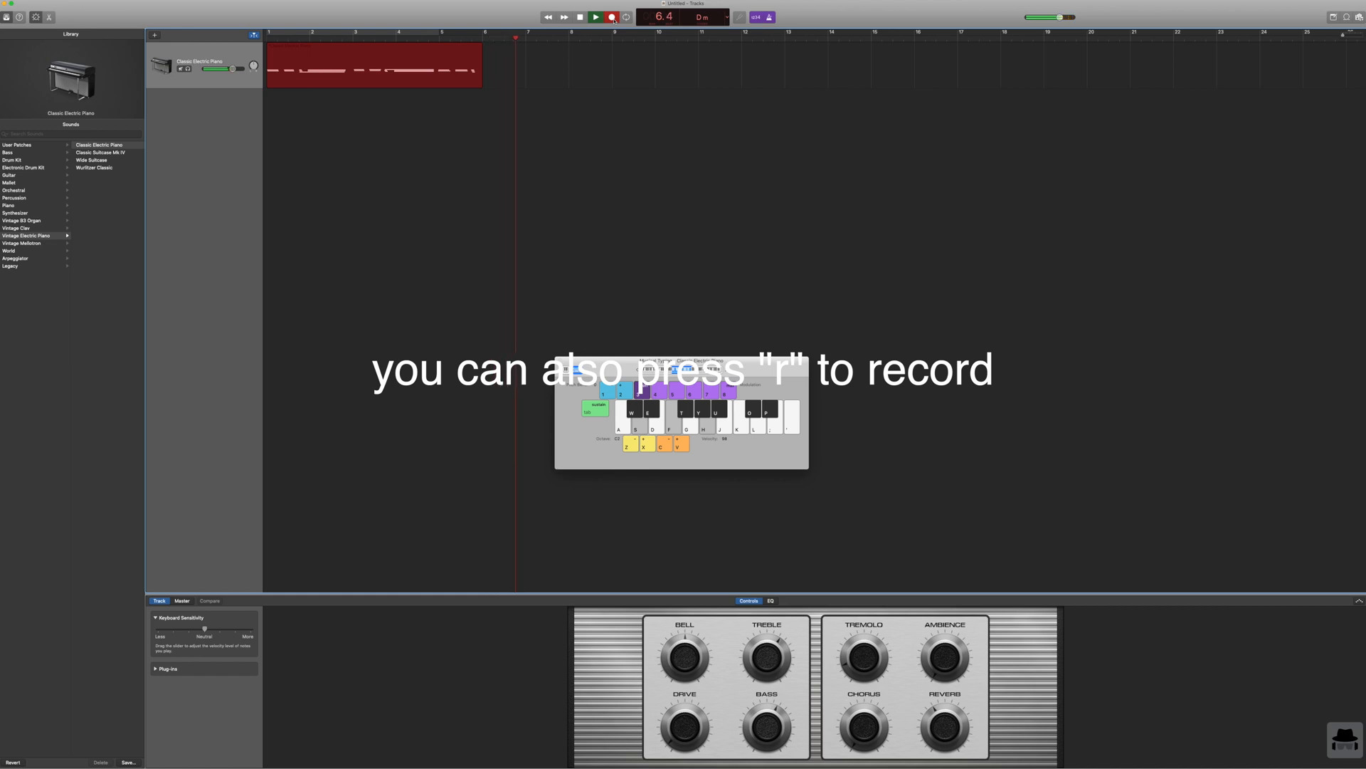
pyautogui.press('g')
pyautogui.press('j')
pyautogui.press('h')
pyautogui.press('k')
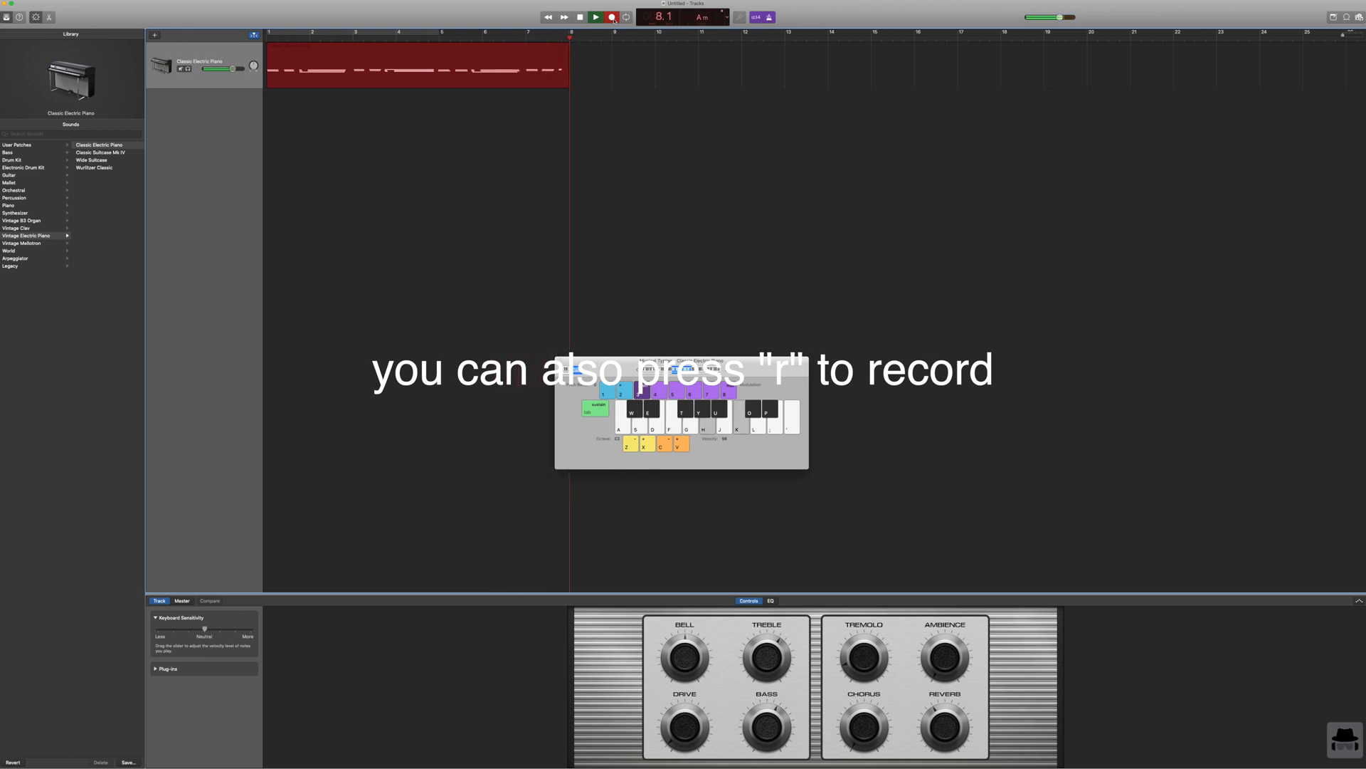
pyautogui.press('j')
pyautogui.press('l')
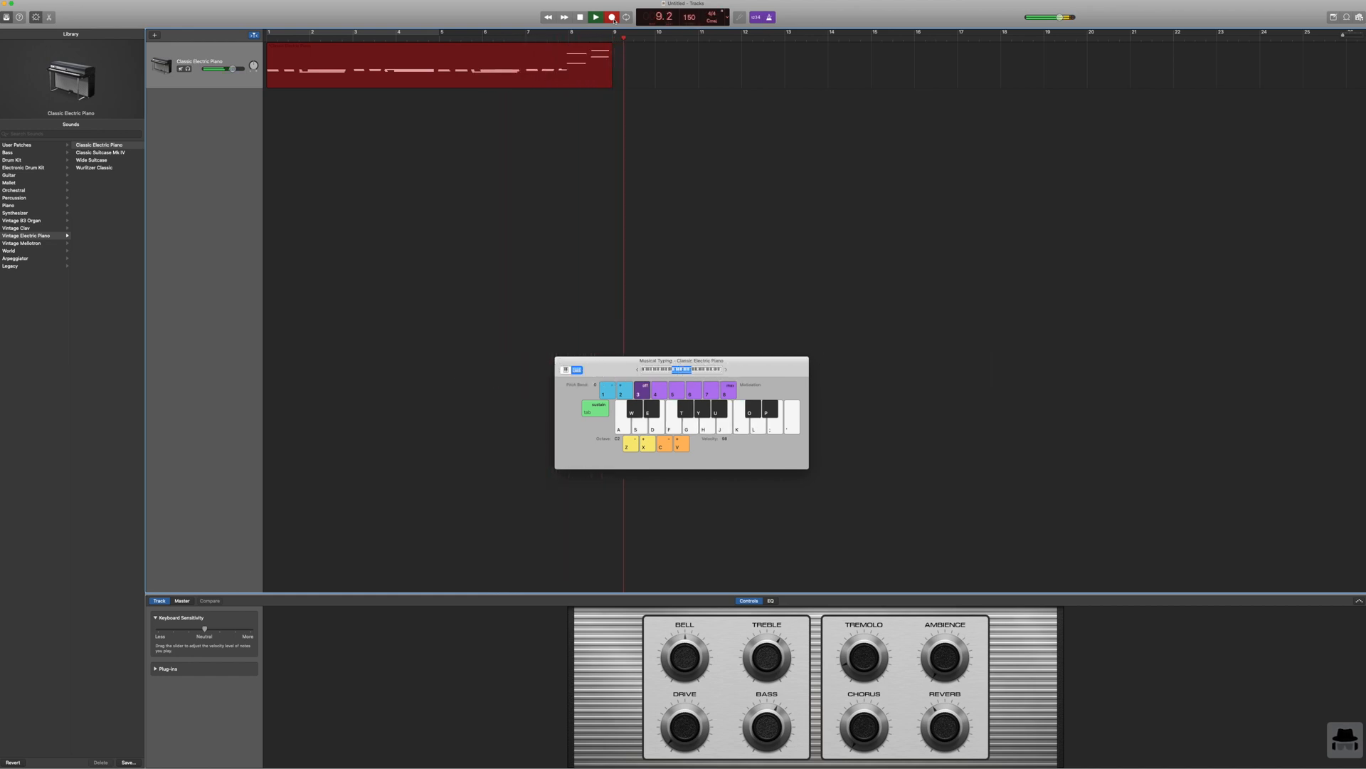
pyautogui.click(579, 16)
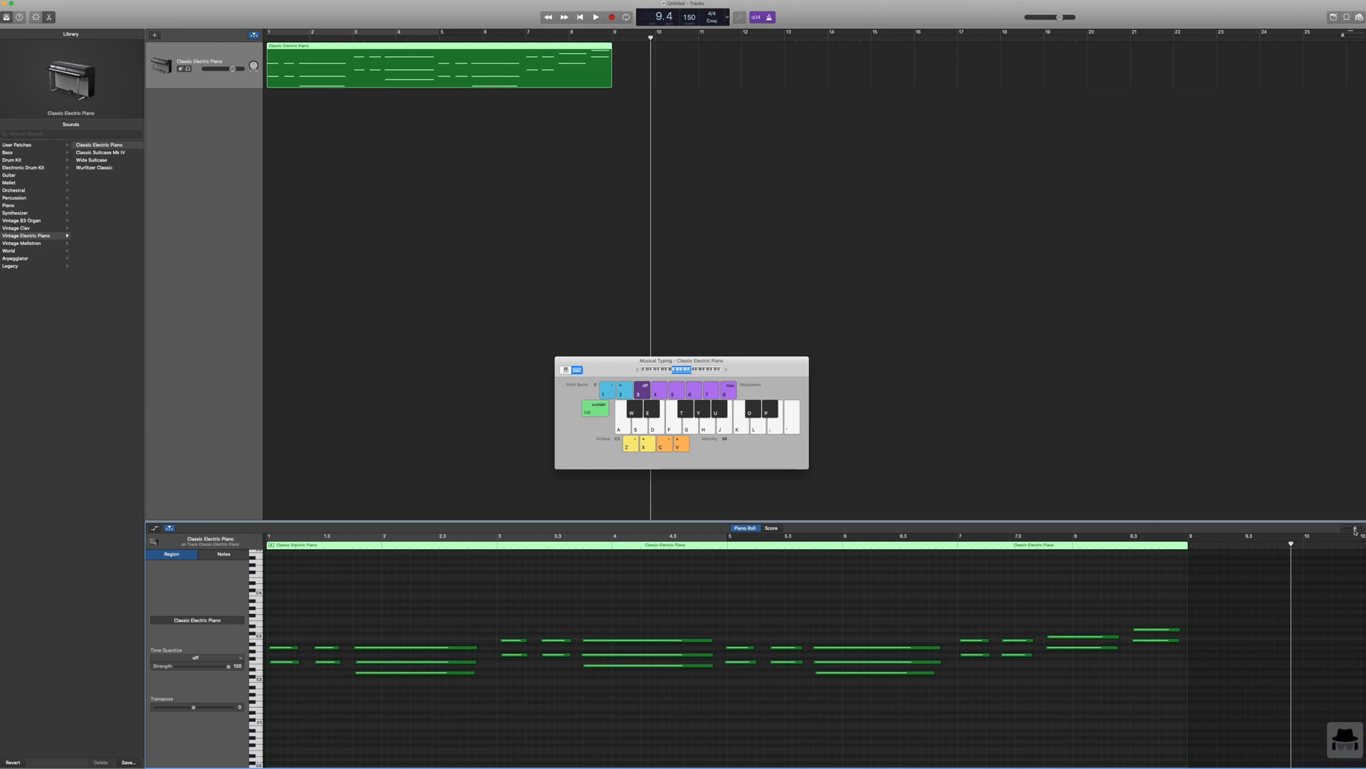
# Step: Select all recorded electric piano notes in the Piano Roll and quantize their timing to 1/16 Note
pyautogui.moveTo(1356, 529); pyautogui.dragTo(1360, 528)
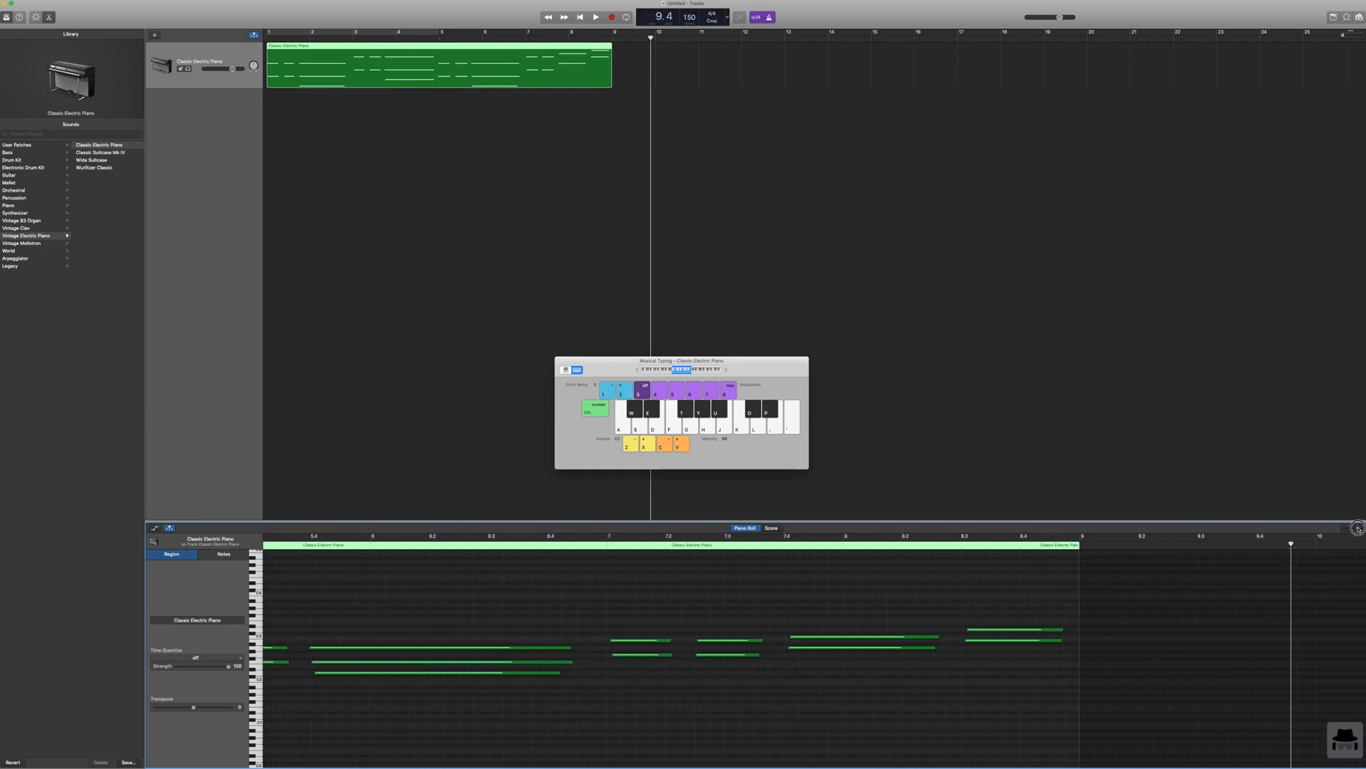
pyautogui.hscroll(-15, 888, 602)
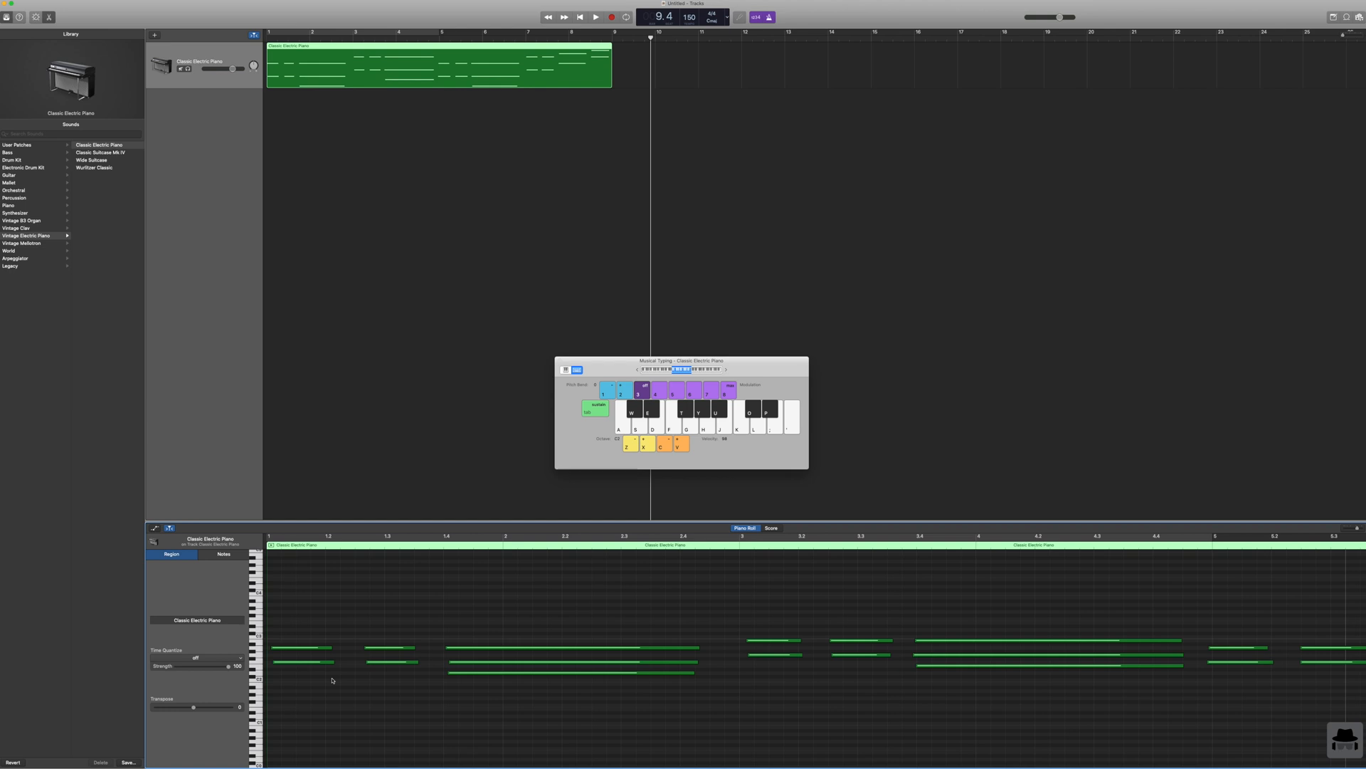
pyautogui.moveTo(278, 678); pyautogui.dragTo(564, 635)
pyautogui.hscroll(-1, 563, 637)
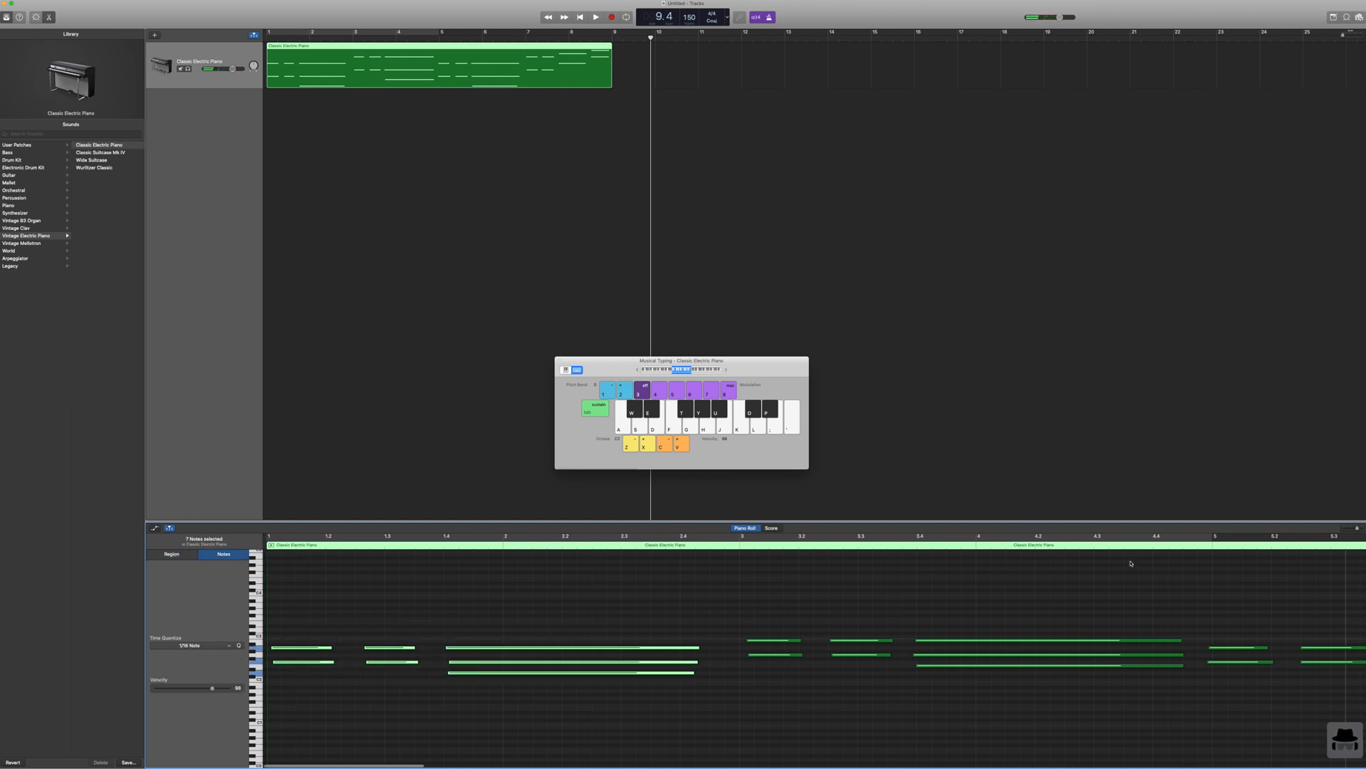
pyautogui.moveTo(1358, 528); pyautogui.dragTo(1354, 528)
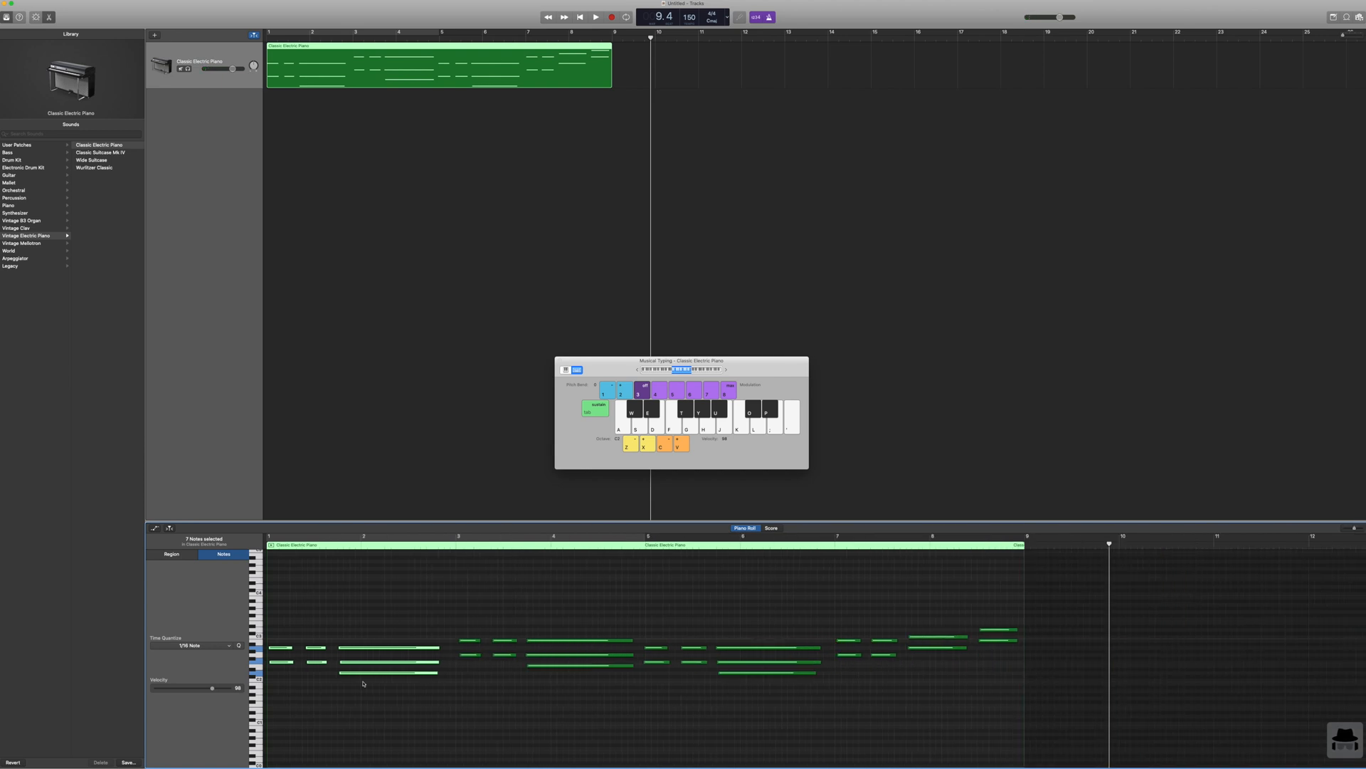
pyautogui.moveTo(281, 614); pyautogui.dragTo(1005, 713)
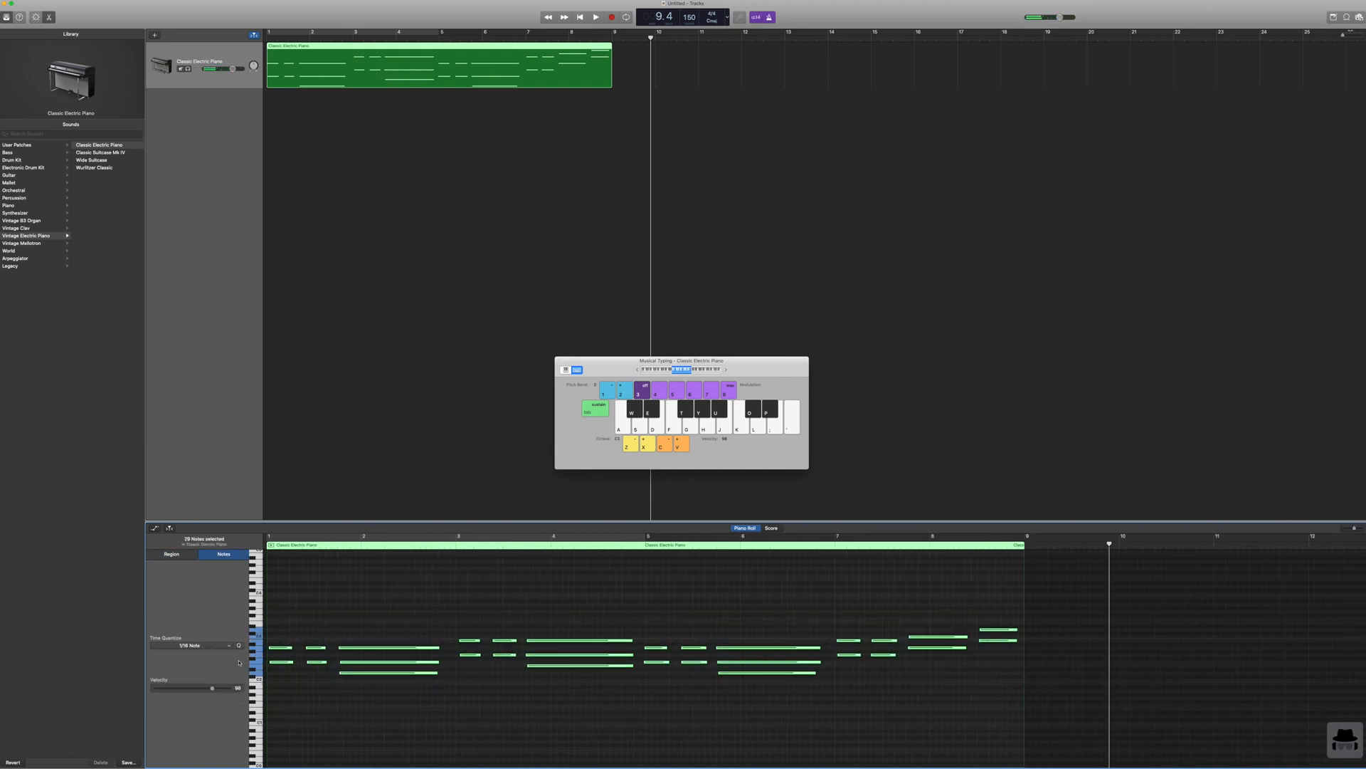
pyautogui.scroll(-1, 230, 648)
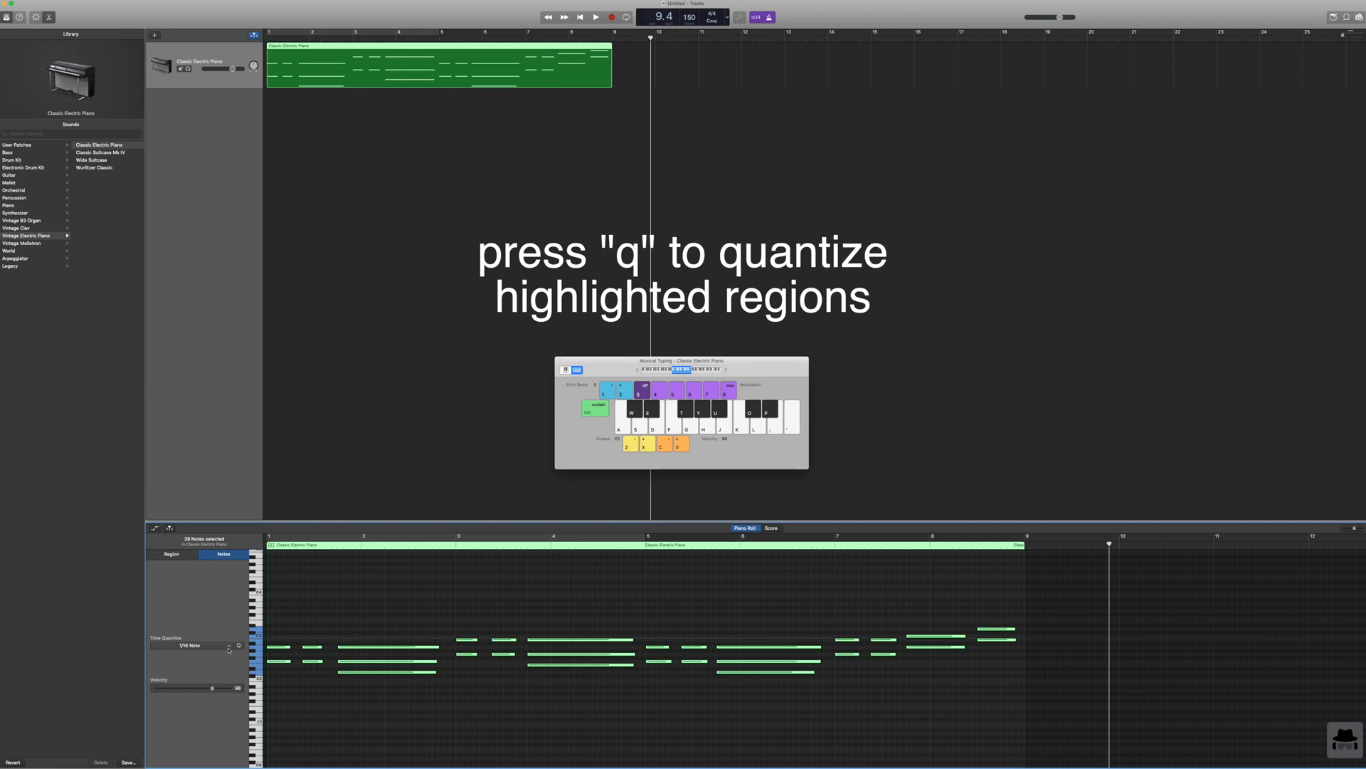
# Step: Briefly run playback from the current position, stop it and return the playhead to the start of the project
pyautogui.press('space')
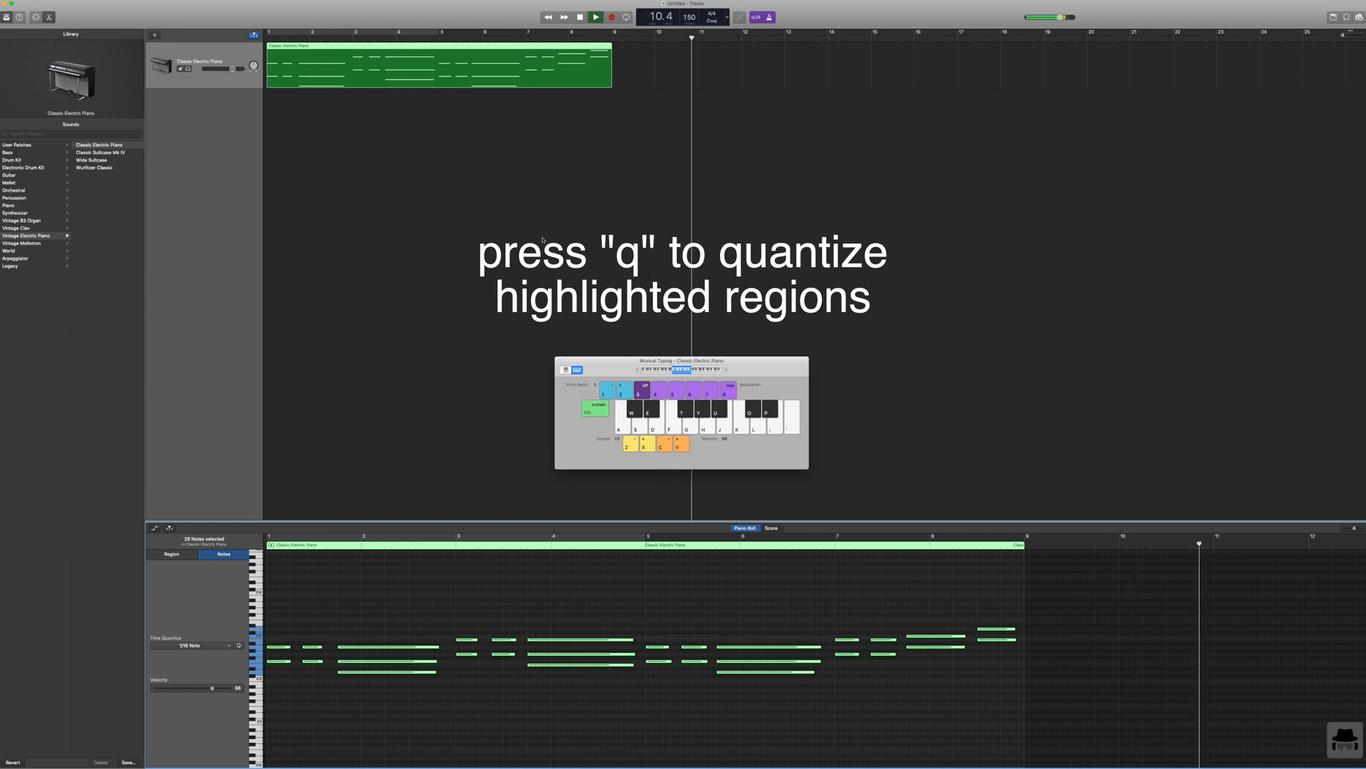
pyautogui.press('space')
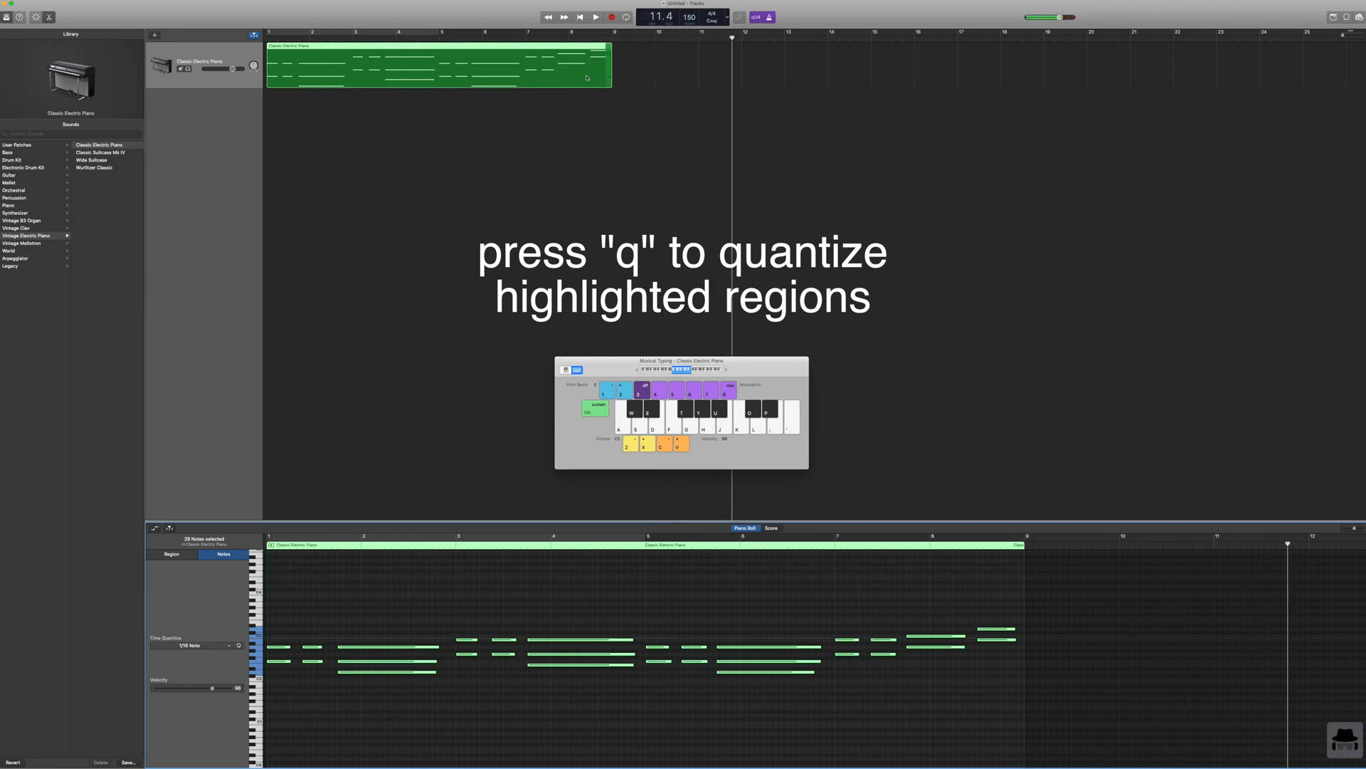
pyautogui.click(583, 18)
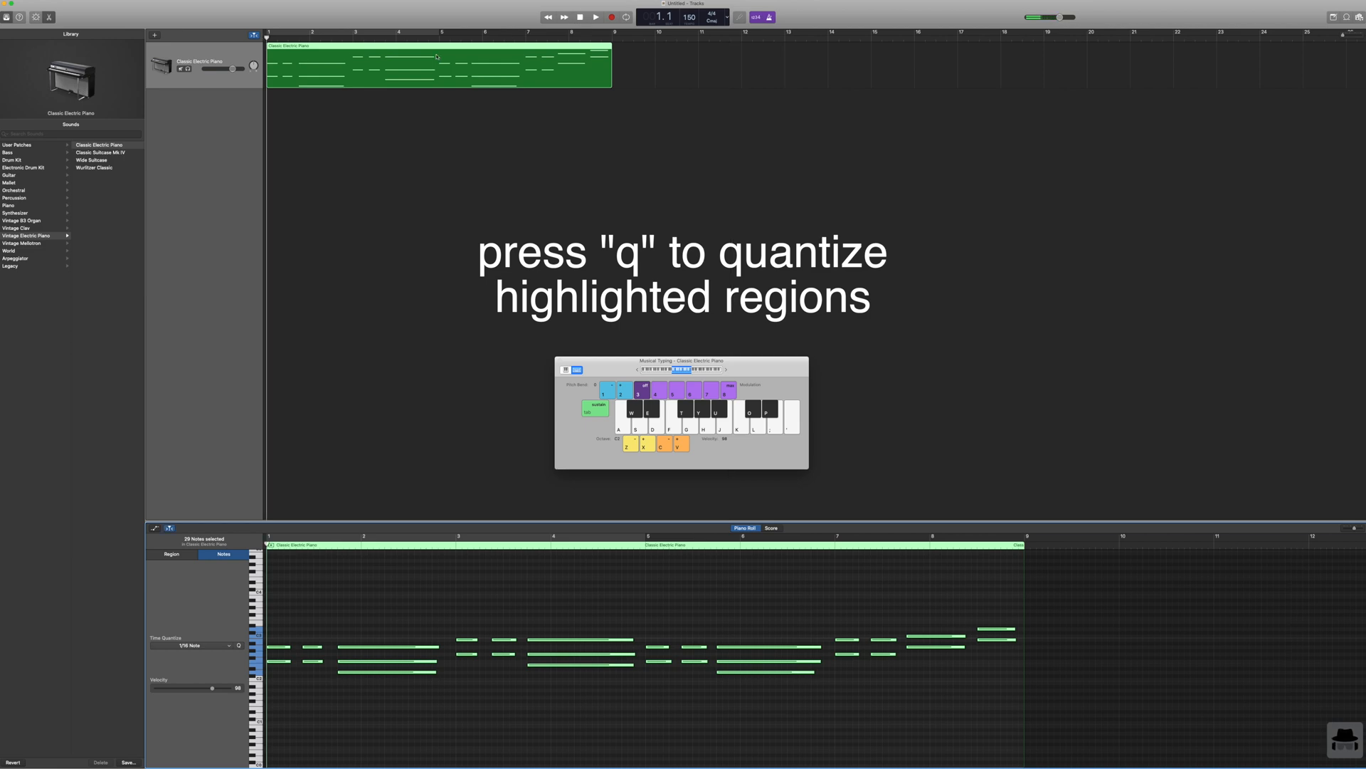
# Step: Loop playback with a cycle range from bar 1 to bar 9 covering the whole piano region, with the metronome off
pyautogui.click(284, 34)
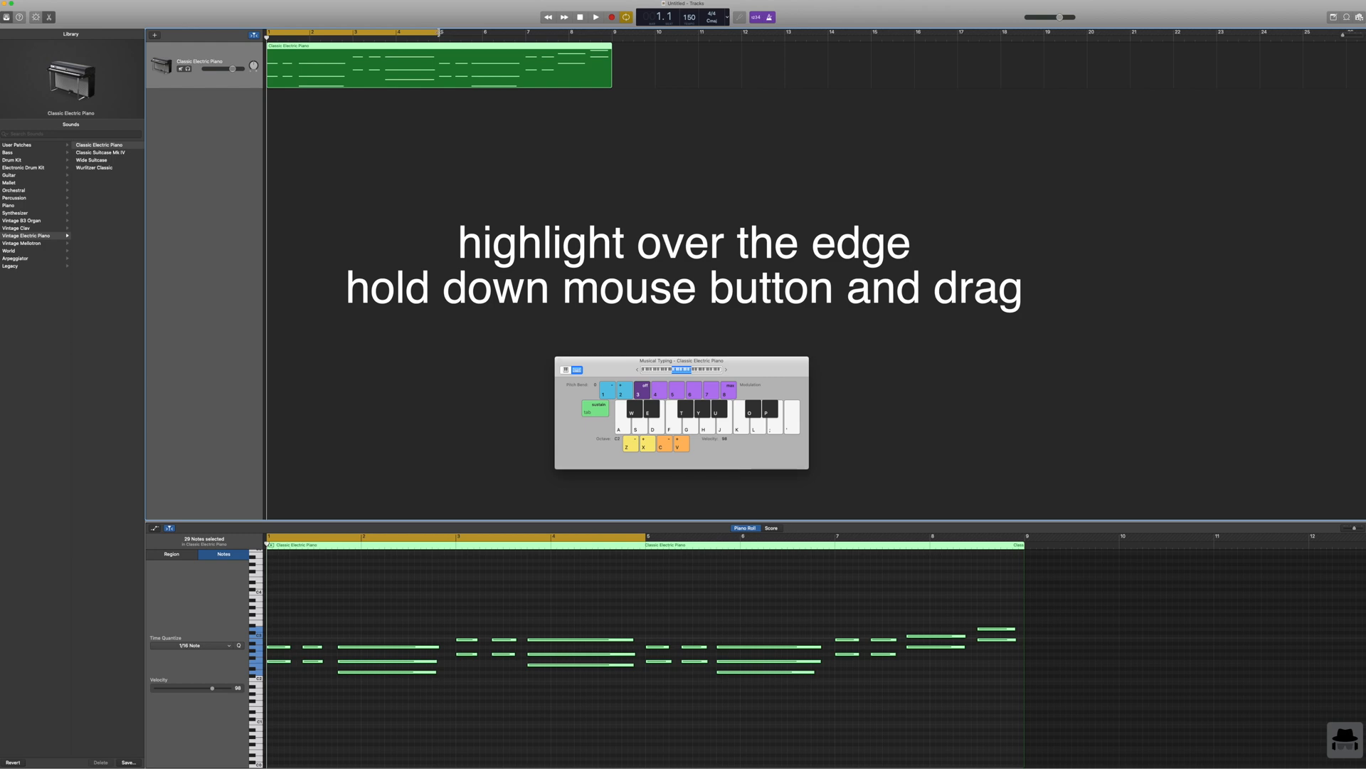
pyautogui.moveTo(439, 32); pyautogui.dragTo(612, 31)
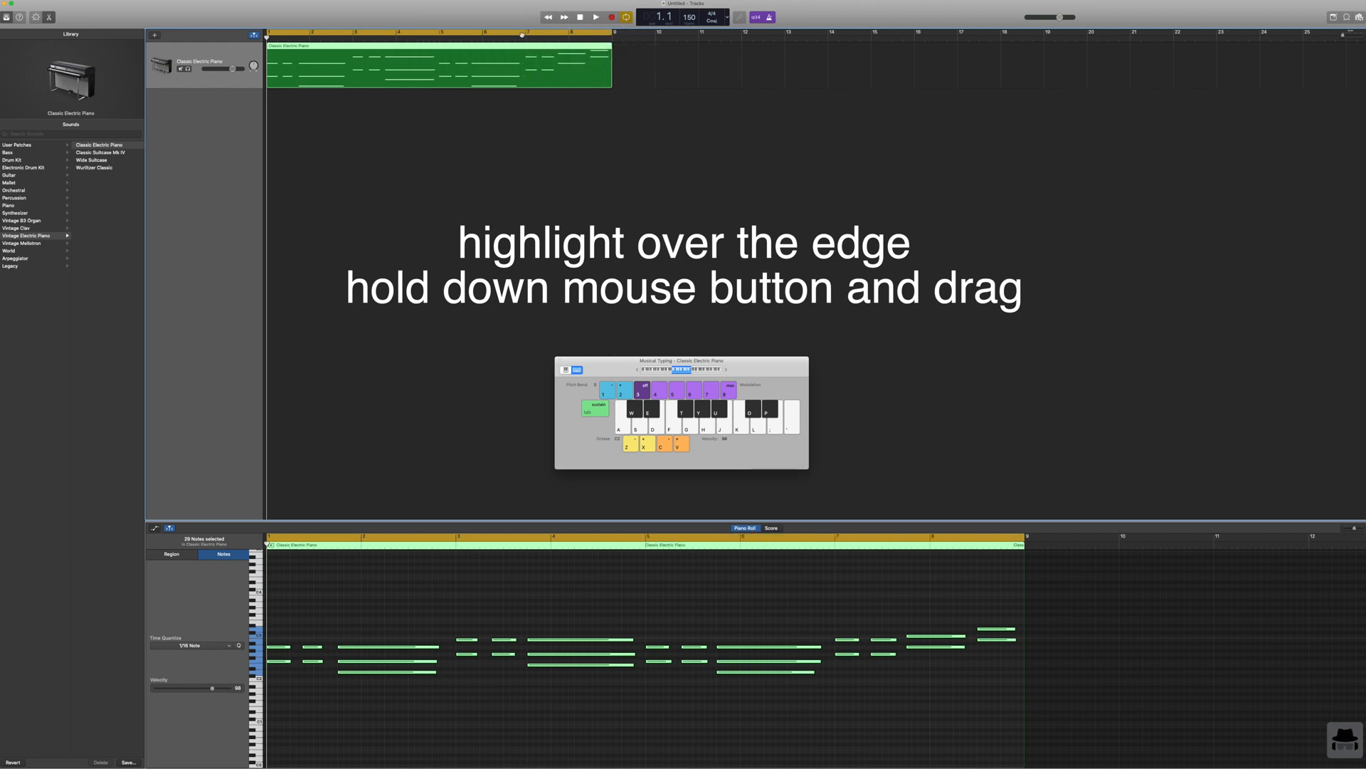
pyautogui.press('space')
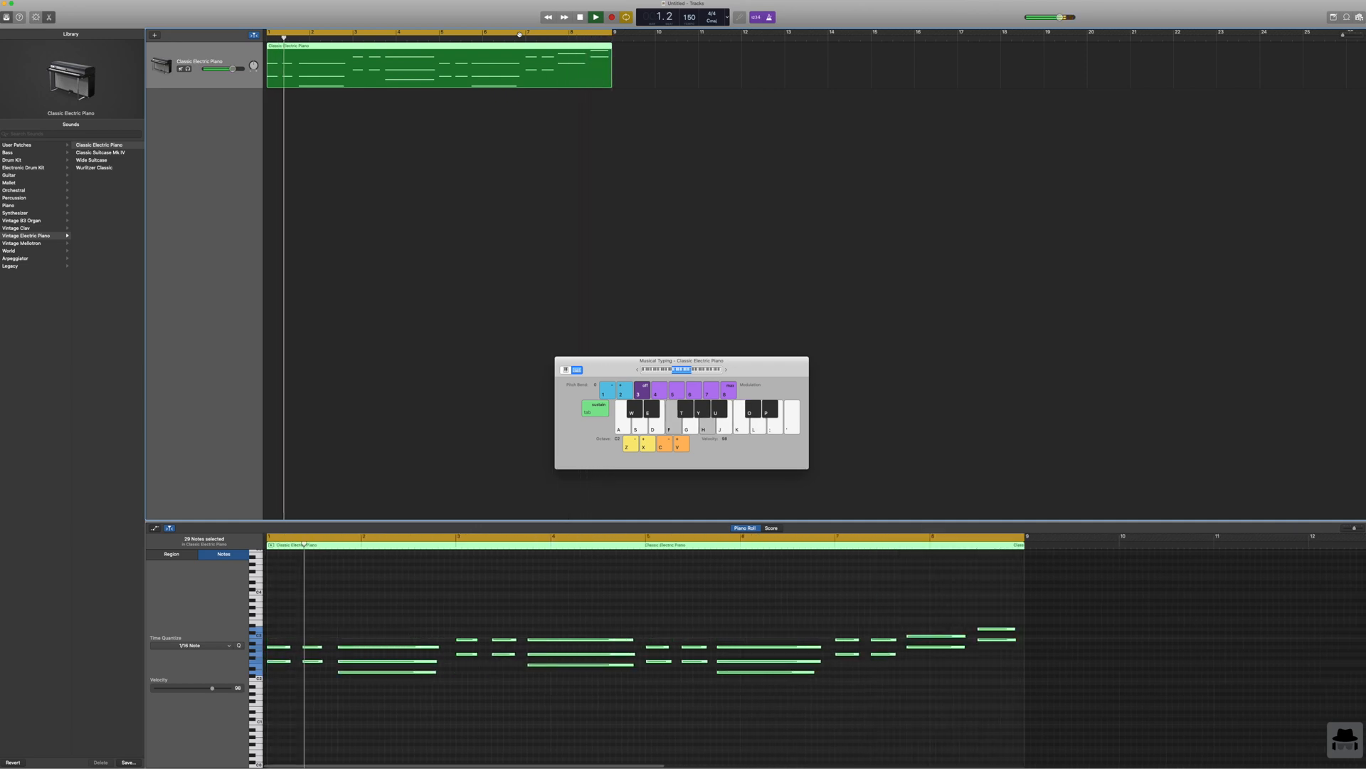
pyautogui.click(770, 17)
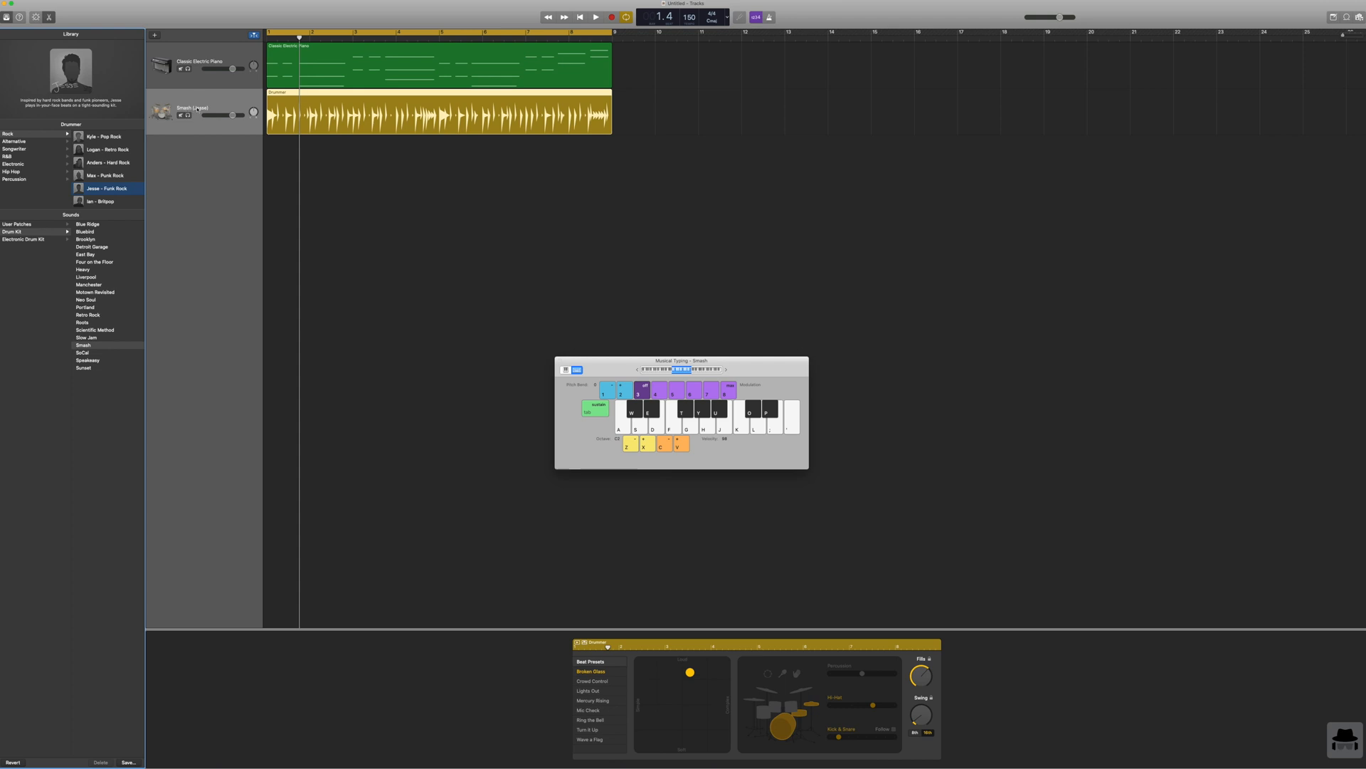
# Step: Switch the drummer track to the Hip Hop drummer Dez - Trap and toggle its percussion part on and off
pyautogui.click(17, 173)
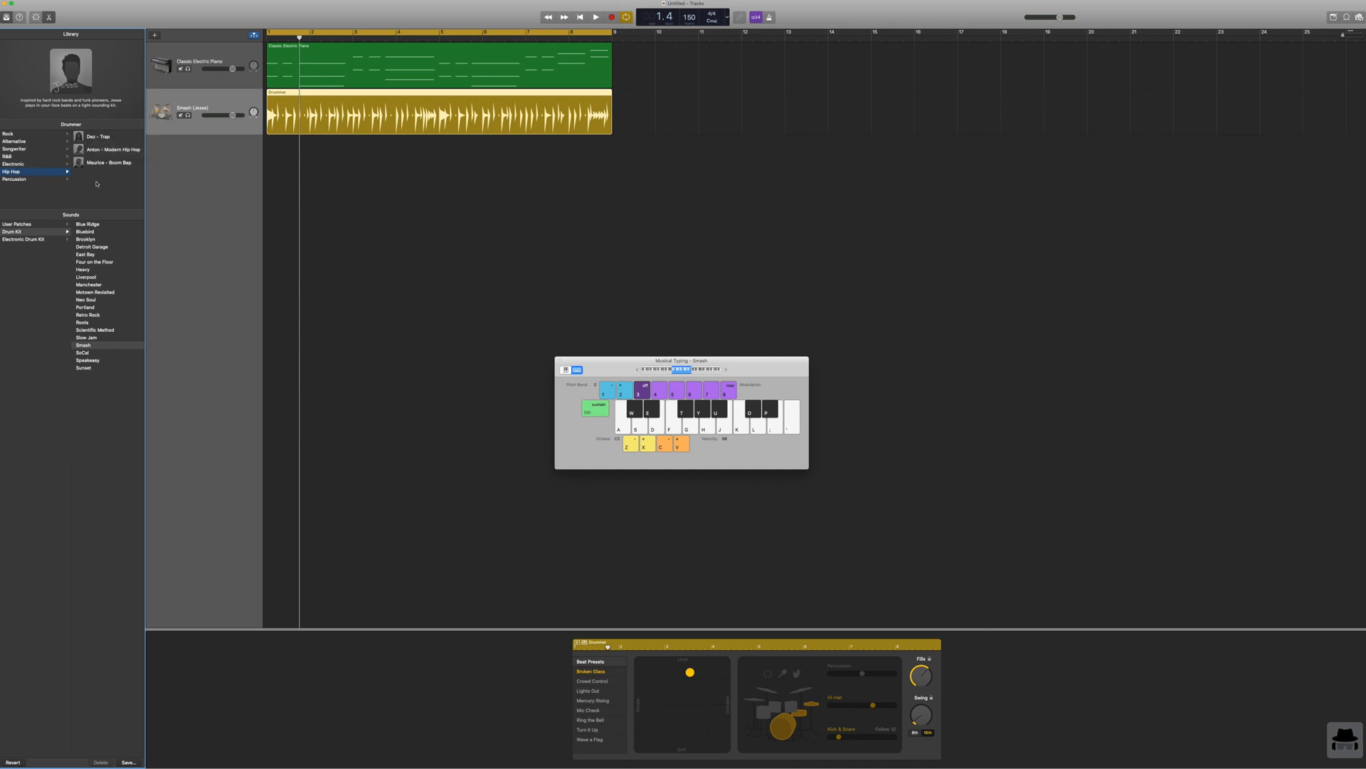
pyautogui.click(97, 136)
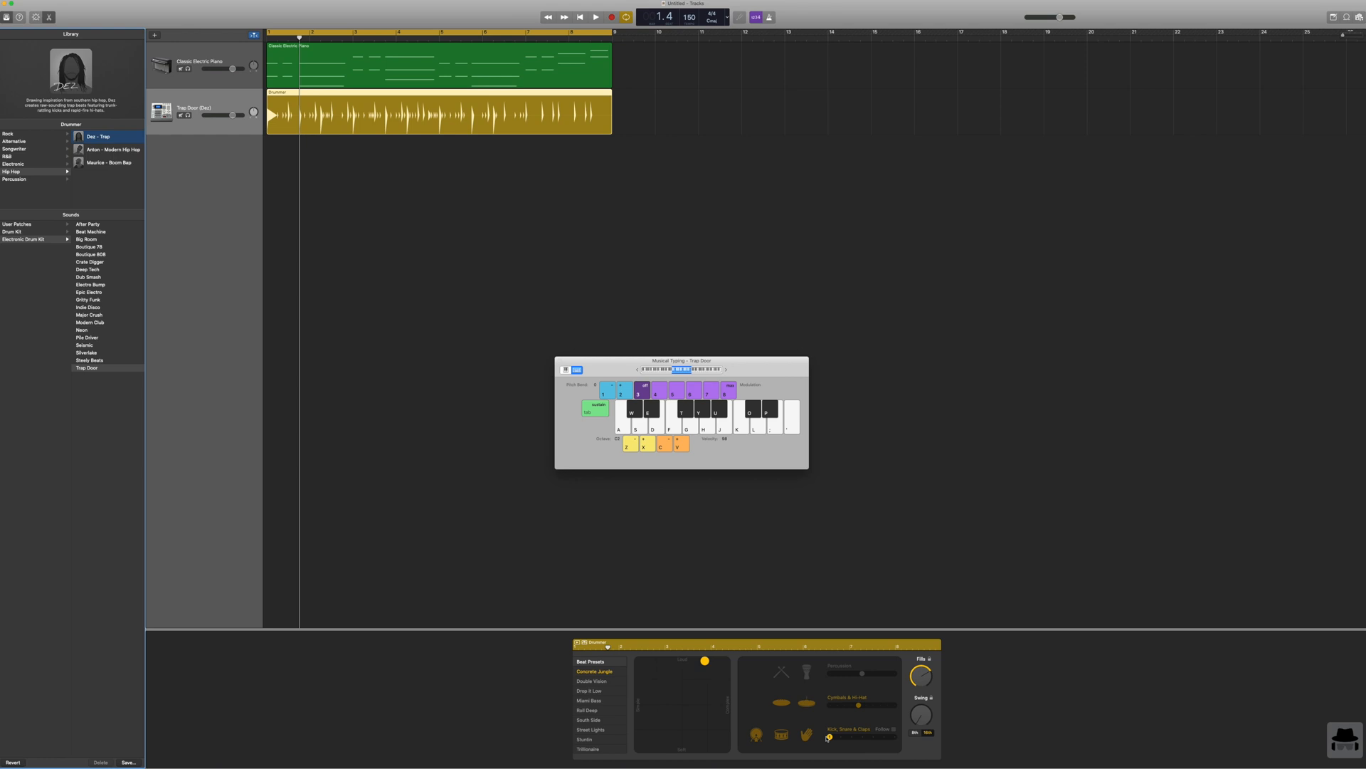
pyautogui.click(806, 672)
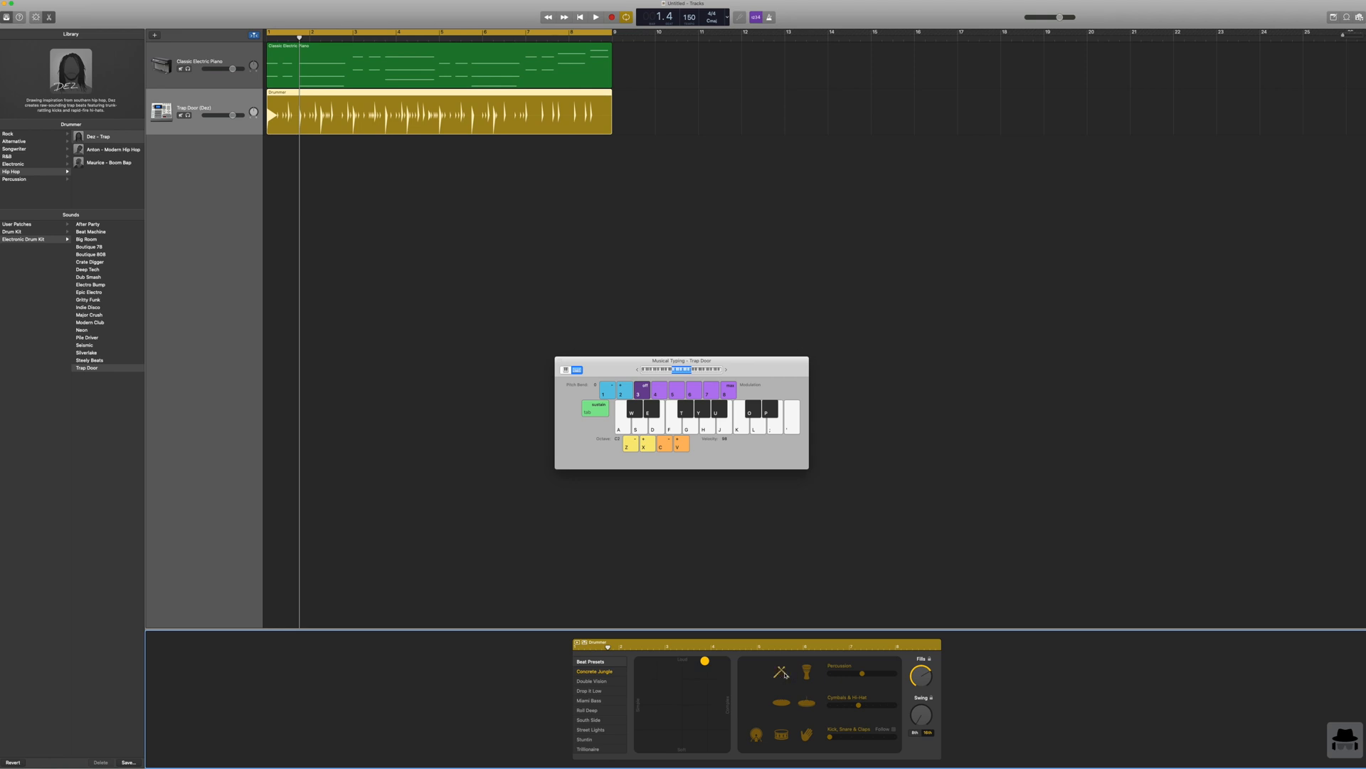
pyautogui.click(802, 670)
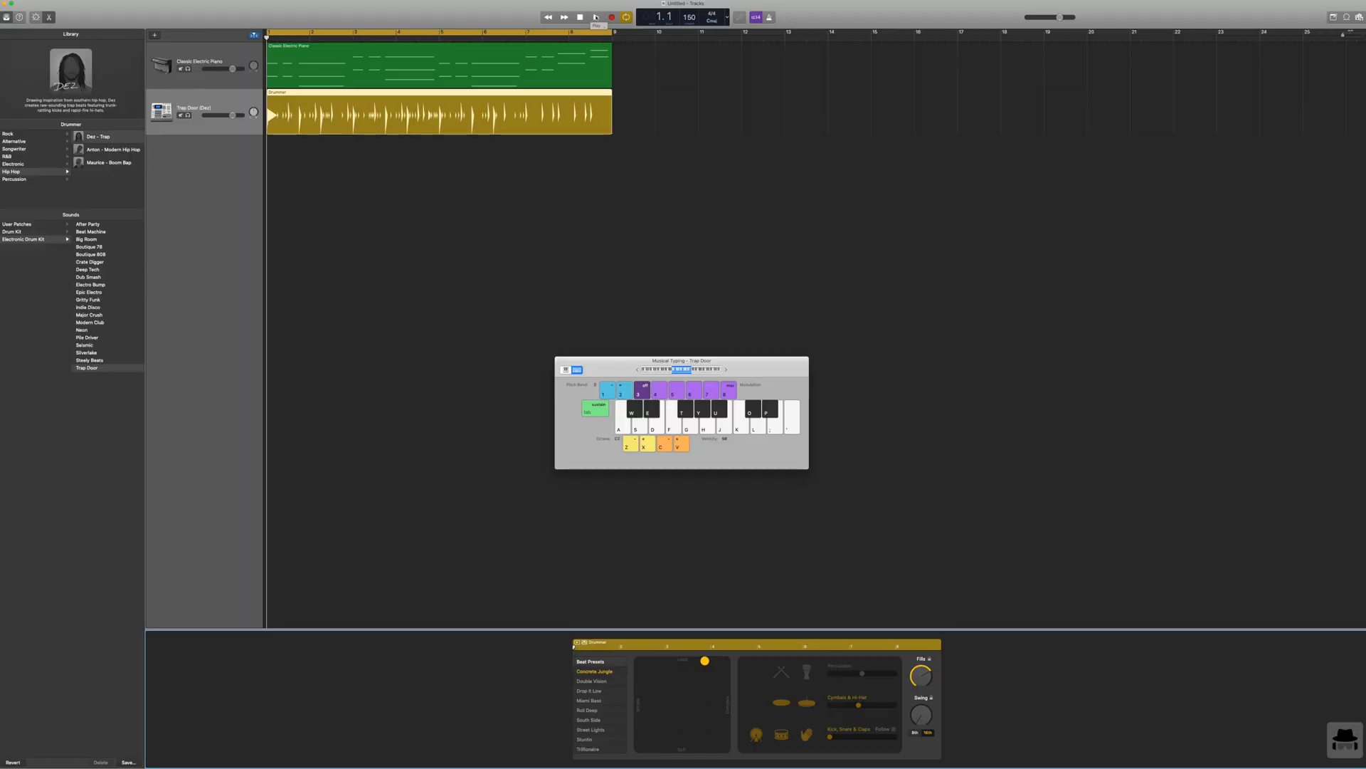
# Step: Play the piano and trap drums together, stop, and return the playhead to the start
pyautogui.click(597, 17)
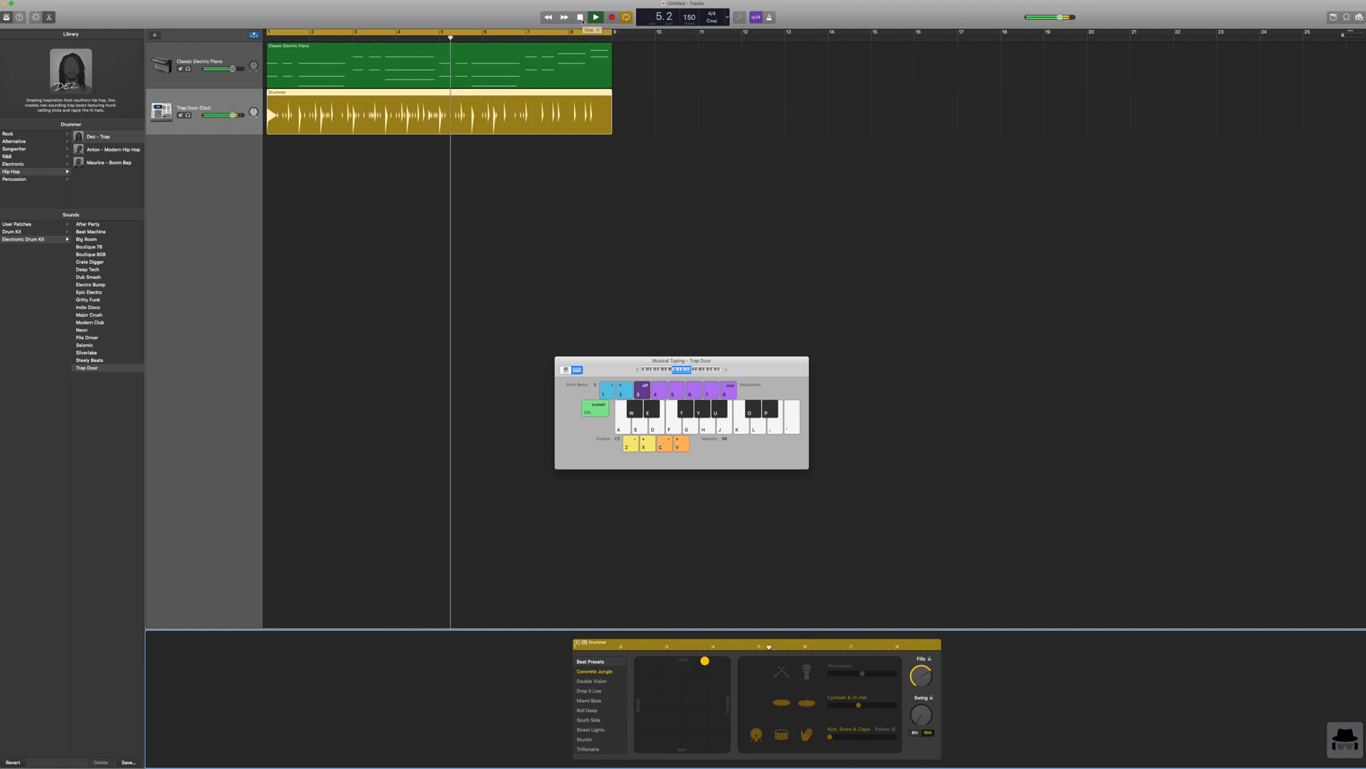
pyautogui.click(582, 19)
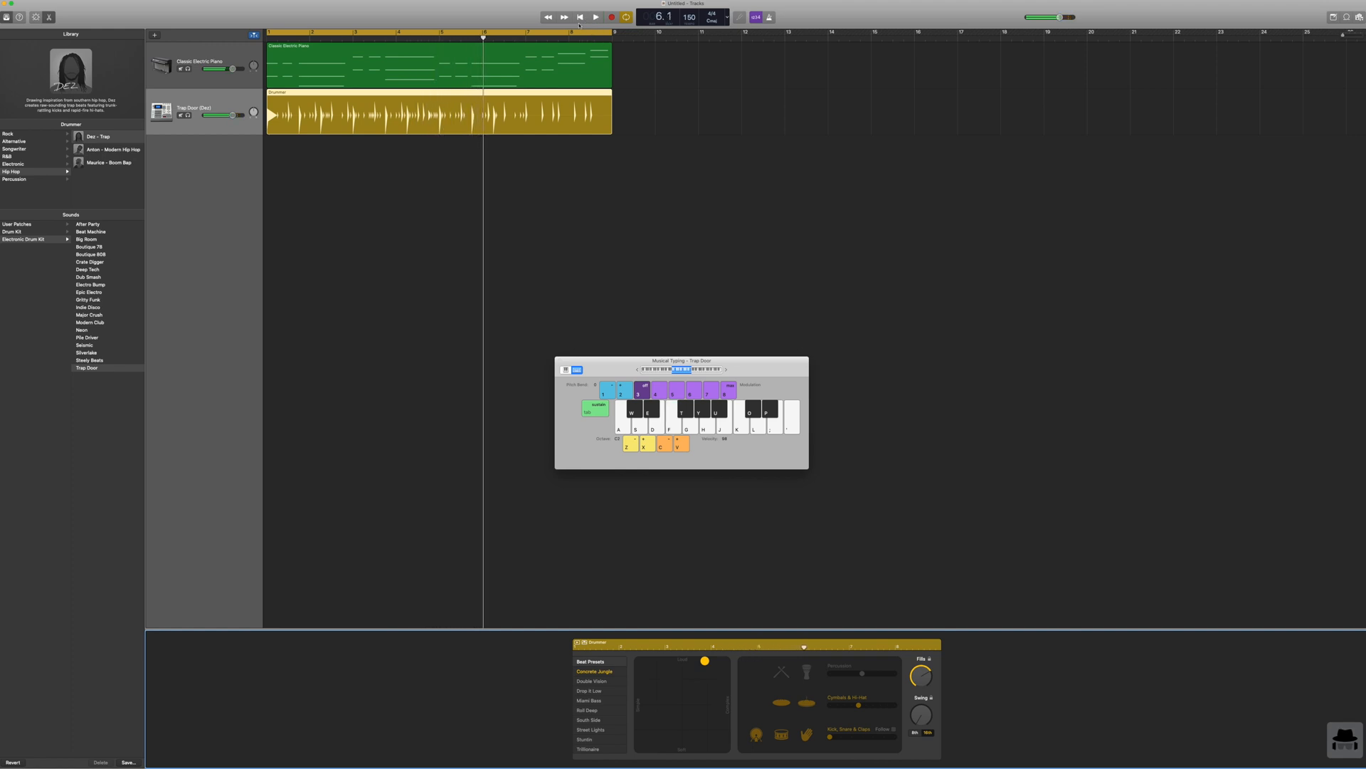
pyautogui.click(580, 18)
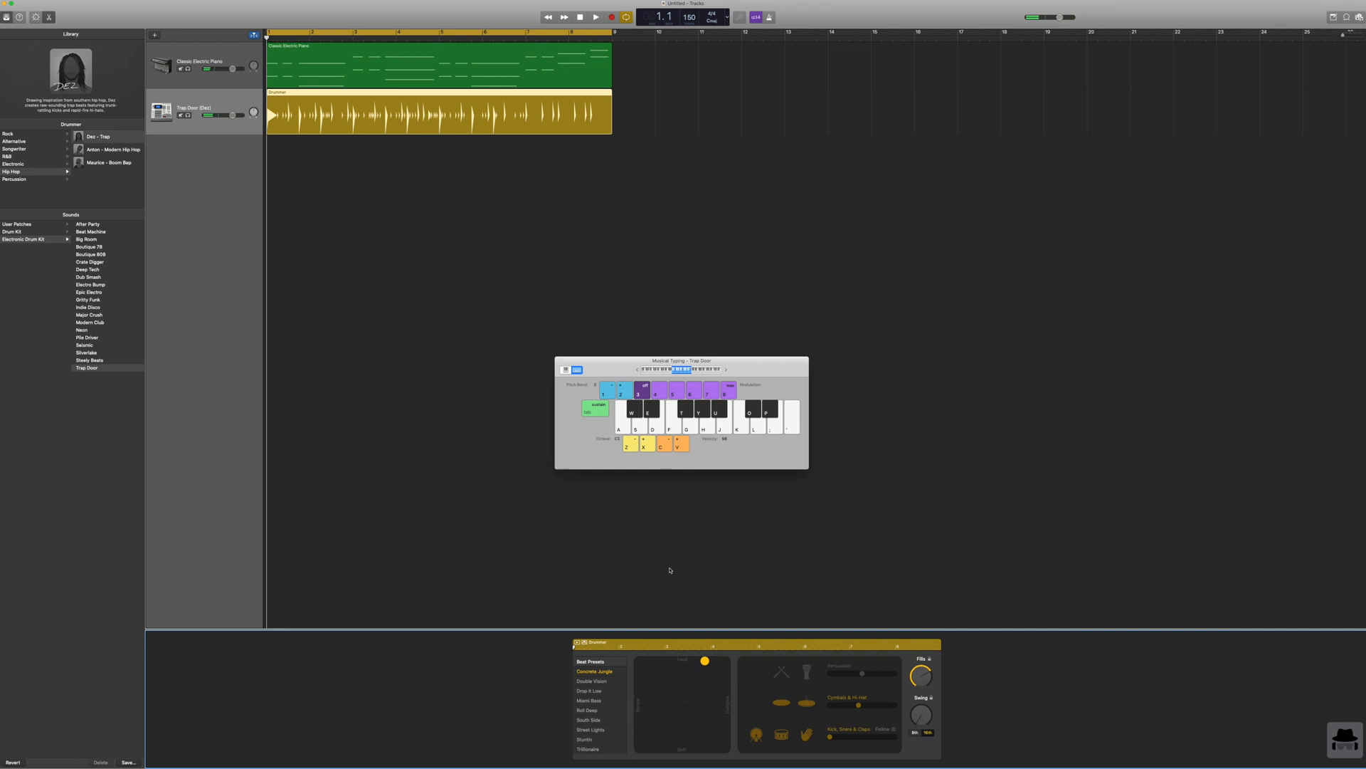
# Step: Make the drummer's performance simpler and softer, and add the percussion part to the beat
pyautogui.click(653, 726)
pyautogui.click(805, 673)
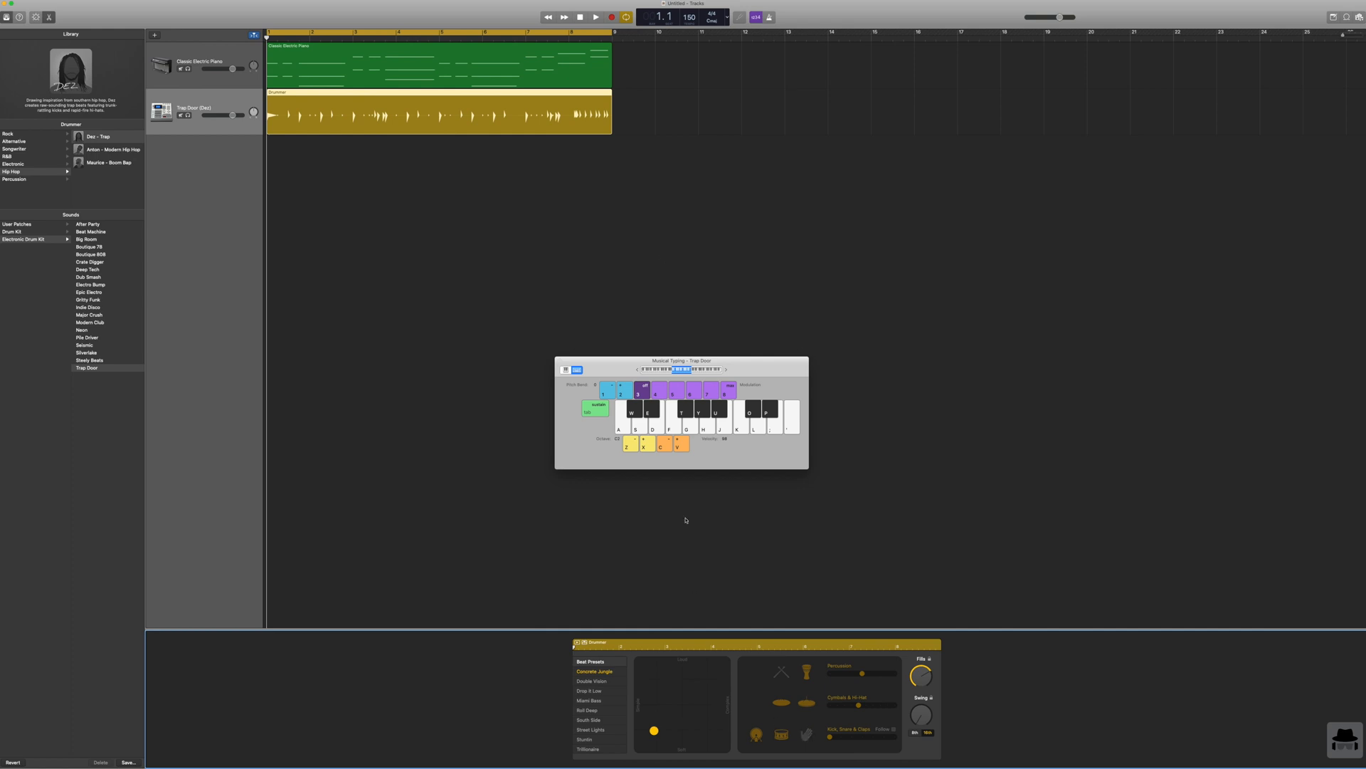
# Step: Switch the drummer track to the Hip Hop drummer Anton - Modern Hip Hop, auditioning the beat before and after the change
pyautogui.click(597, 17)
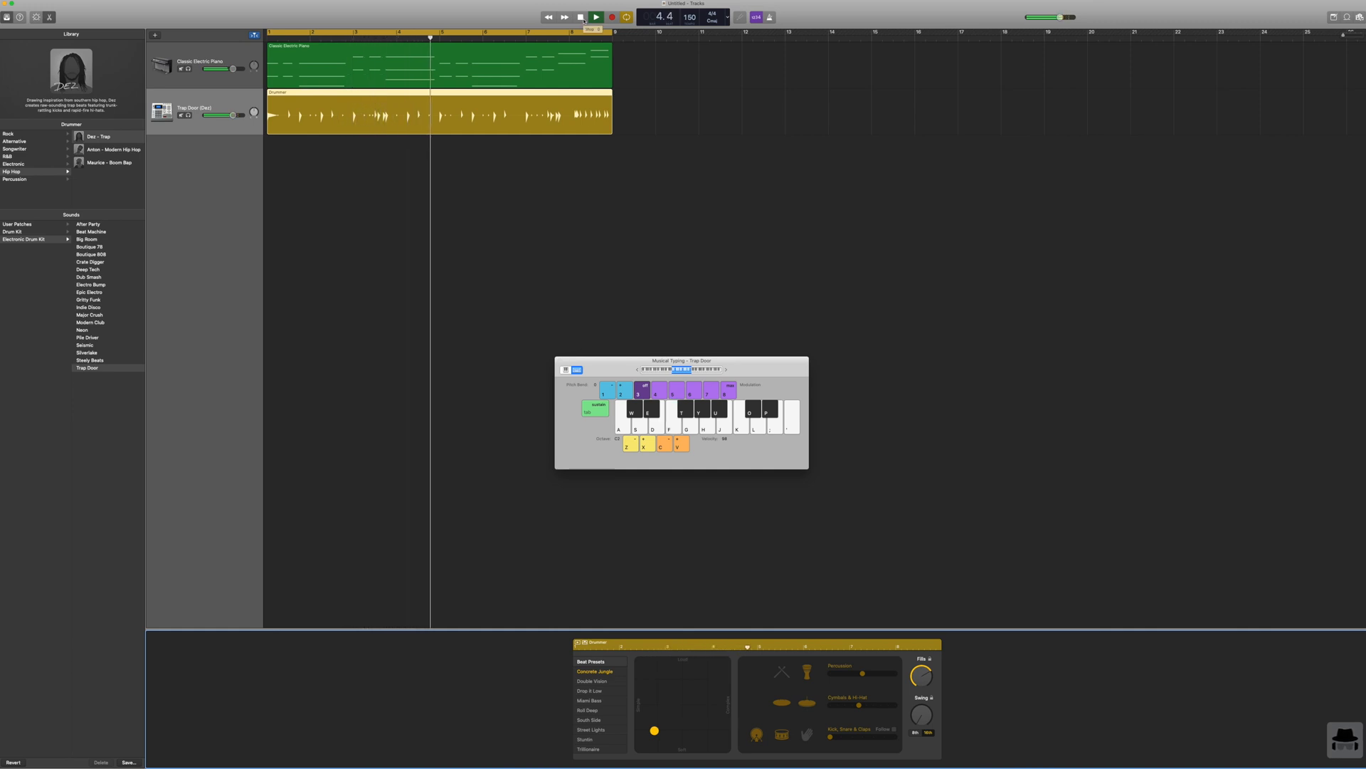
pyautogui.click(582, 18)
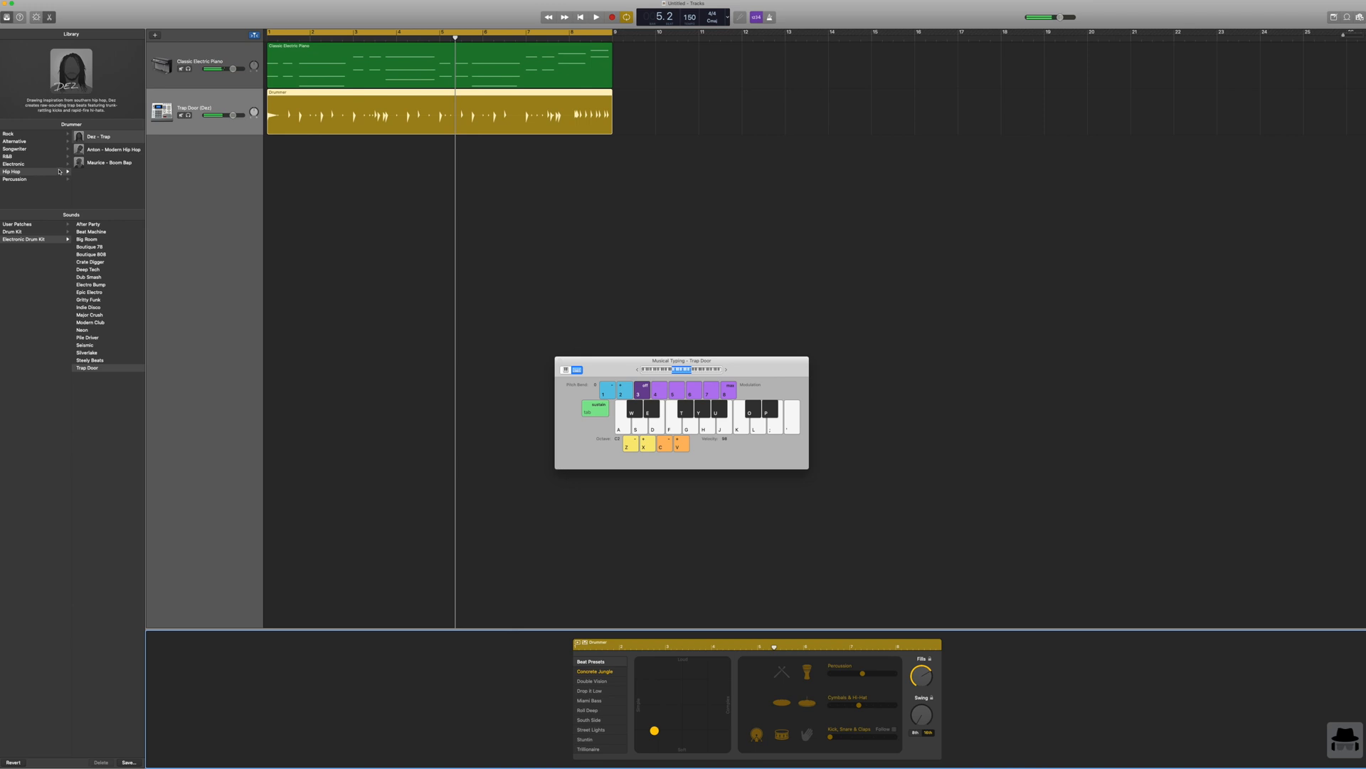
pyautogui.click(104, 152)
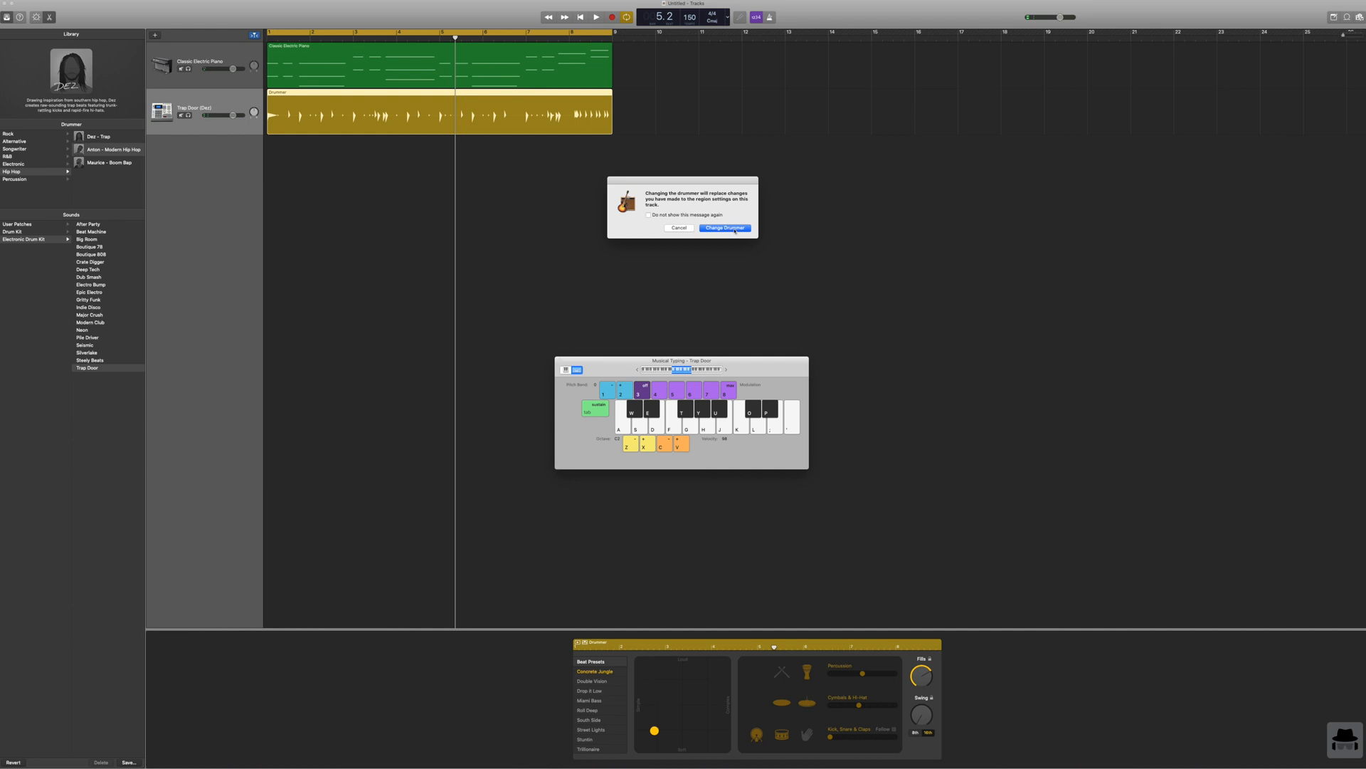
pyautogui.click(734, 229)
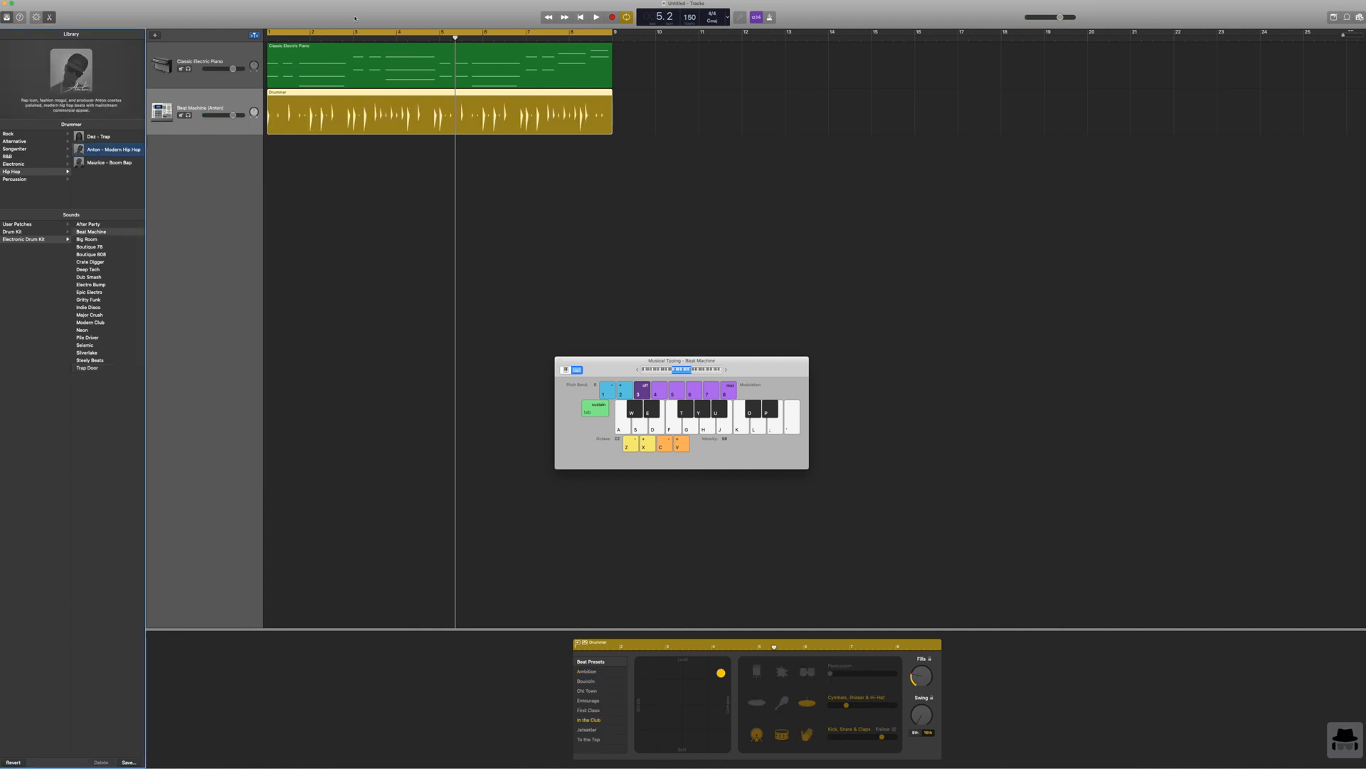
pyautogui.click(580, 17)
pyautogui.click(596, 17)
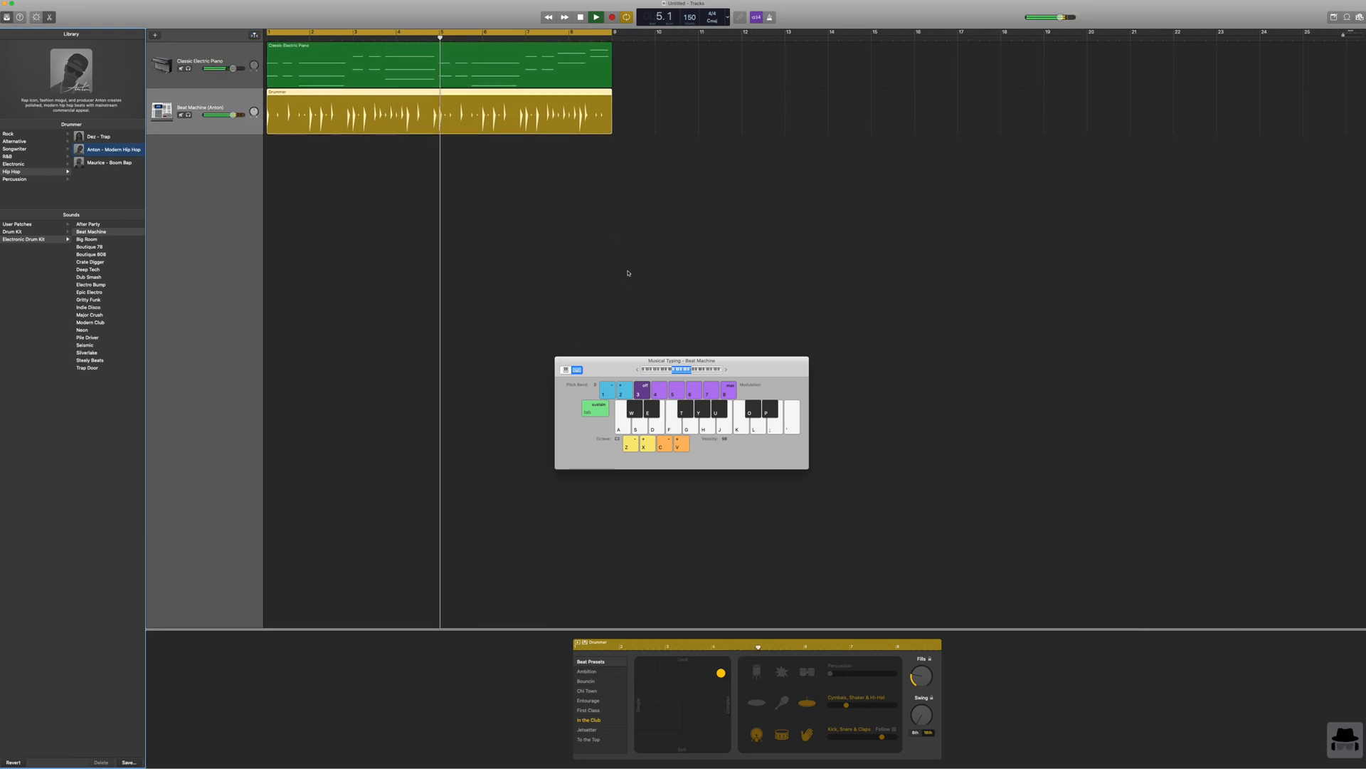
pyautogui.click(579, 18)
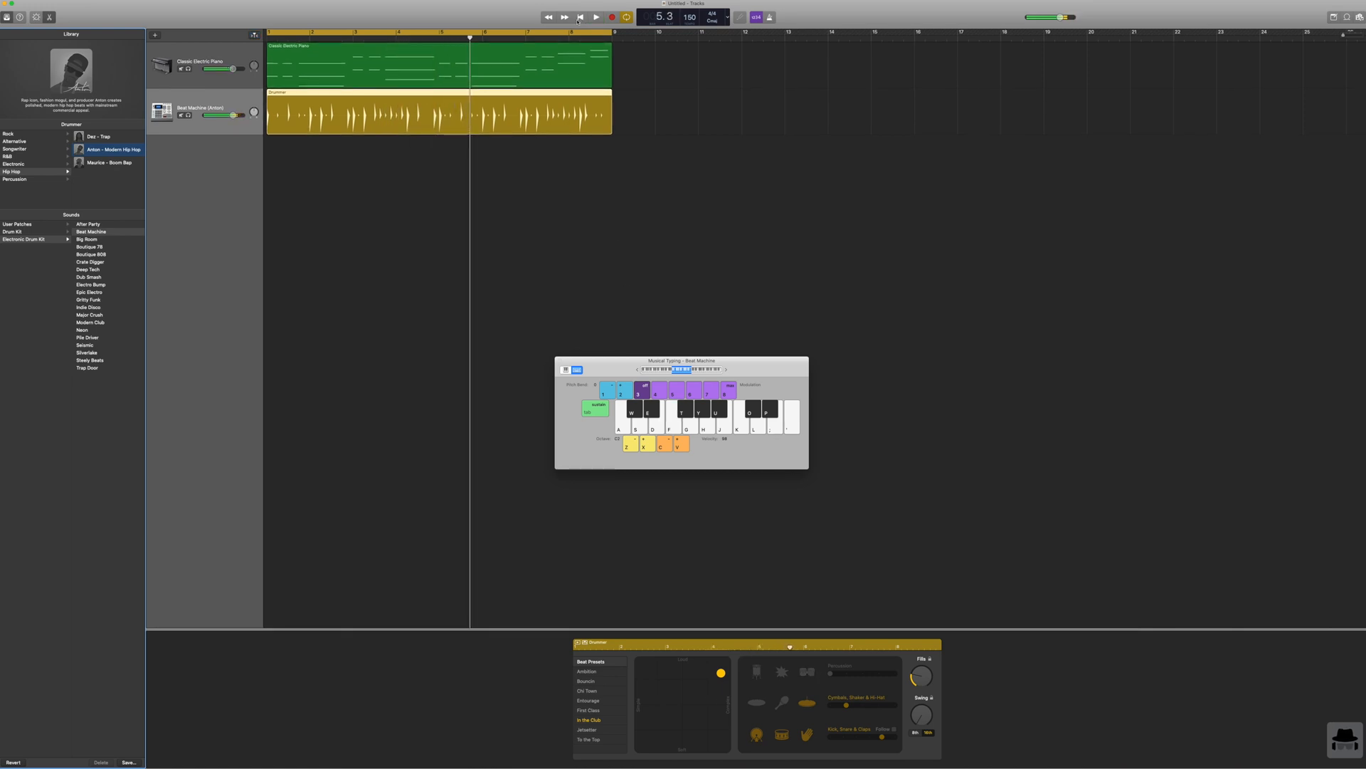
# Step: Delete the drummer track together with its region
pyautogui.rightClick(228, 99)
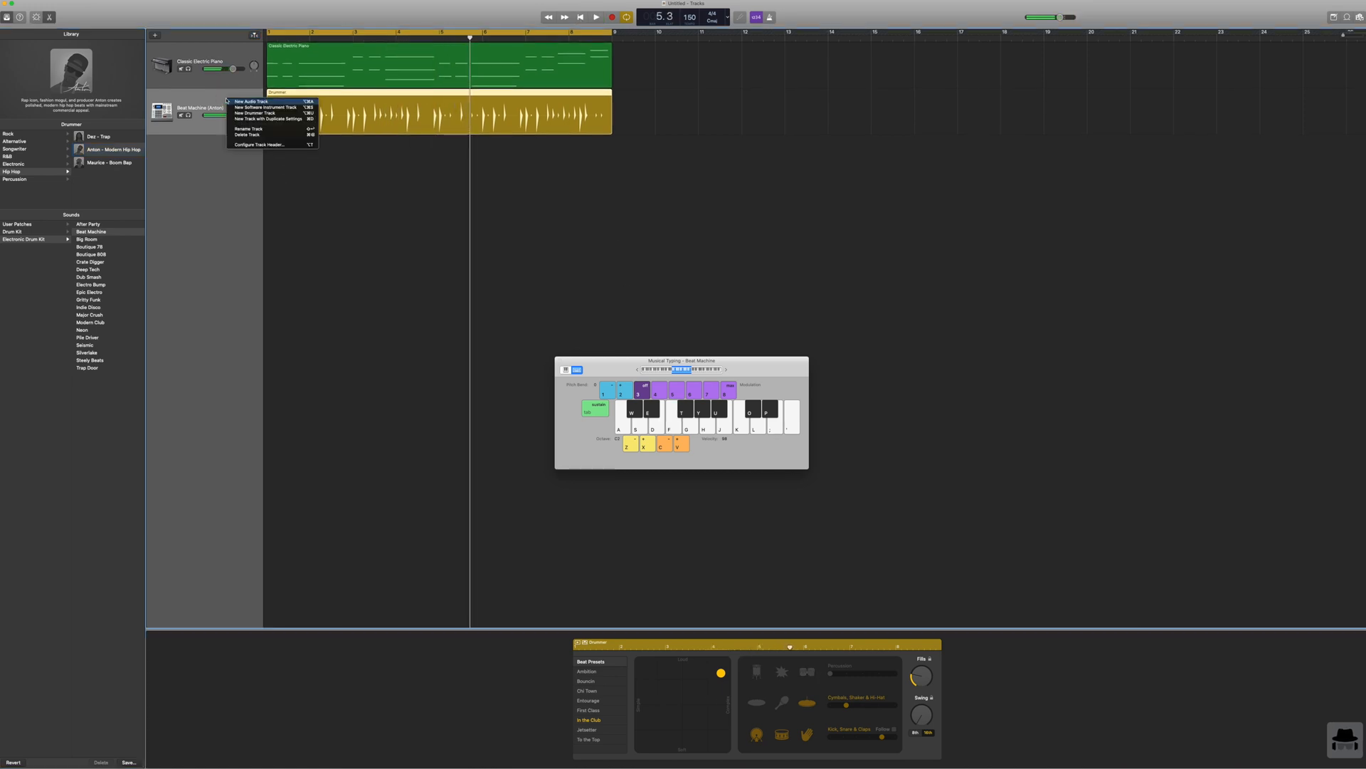
pyautogui.click(245, 136)
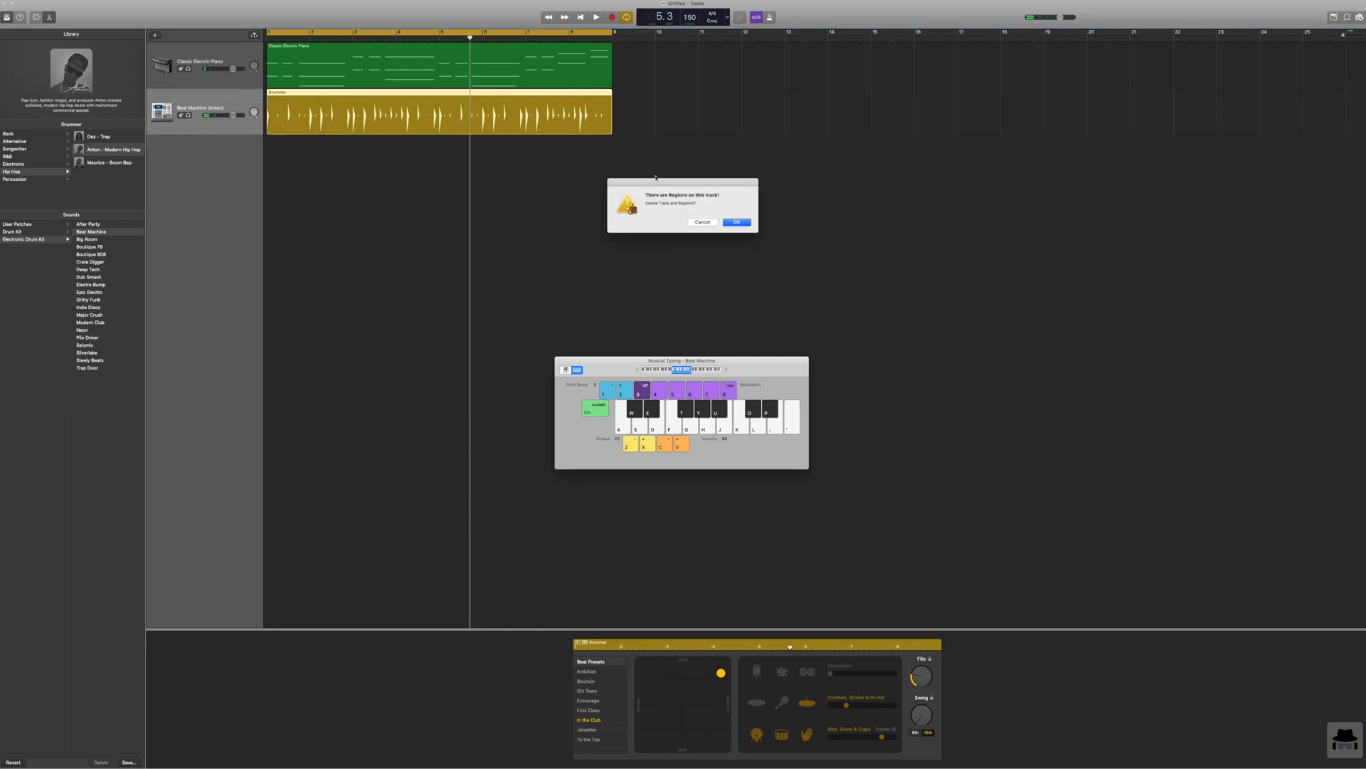
pyautogui.click(737, 222)
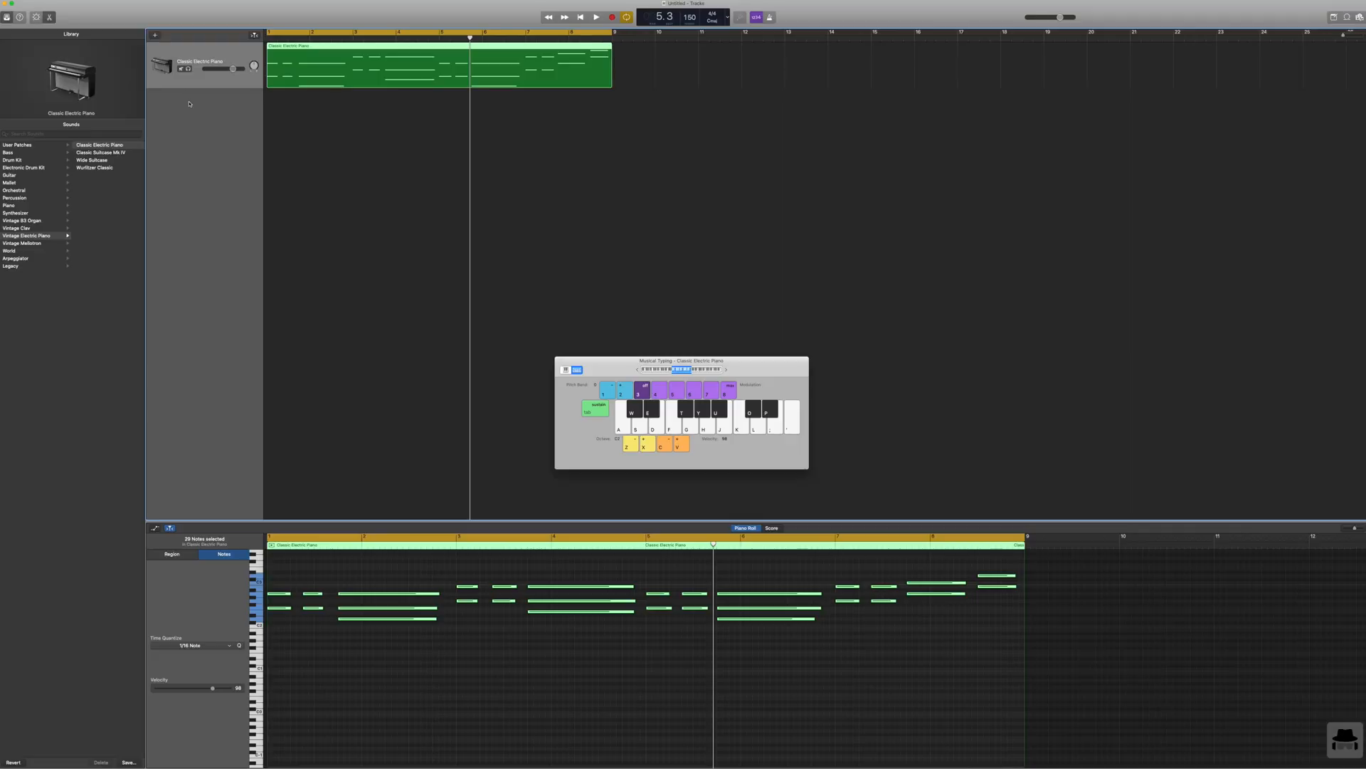
# Step: Add a software instrument track and assign it the Acoustic Guitar sound
pyautogui.click(154, 36)
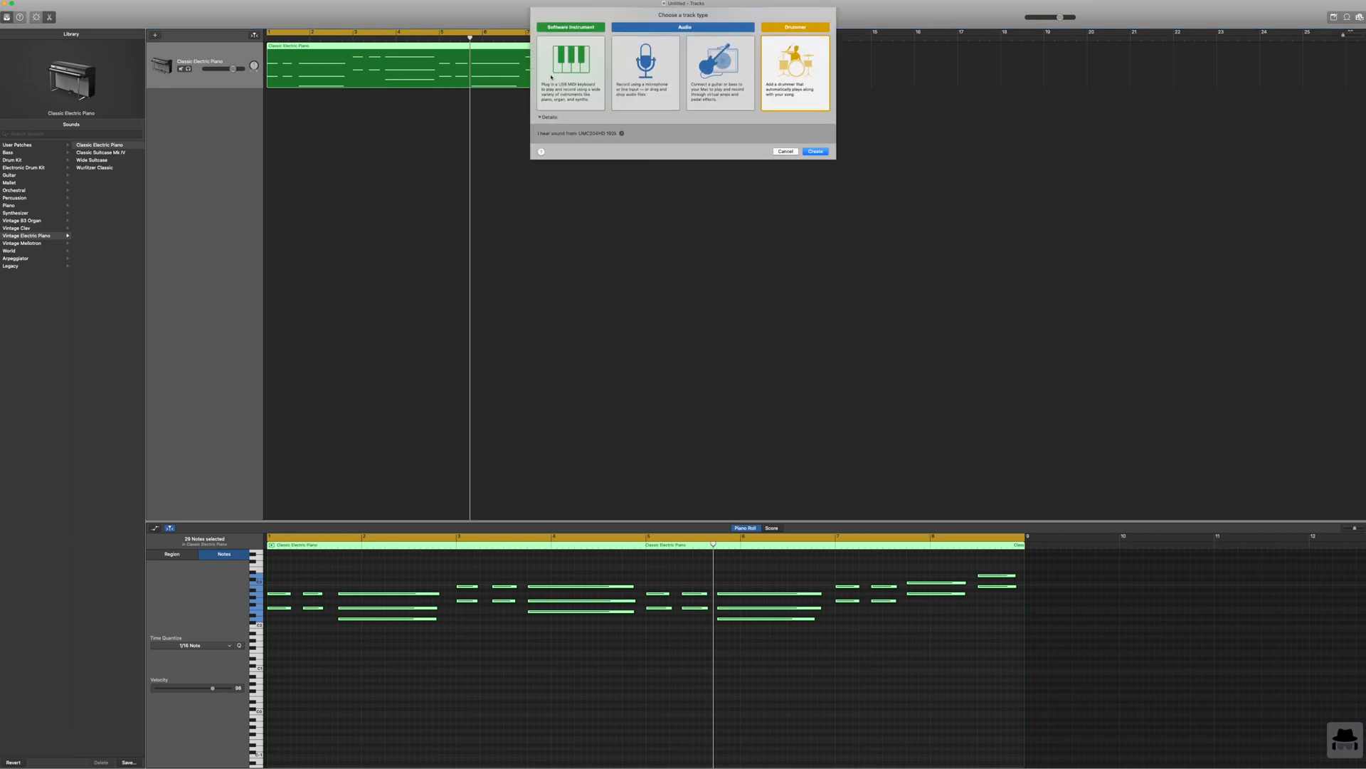
pyautogui.click(557, 57)
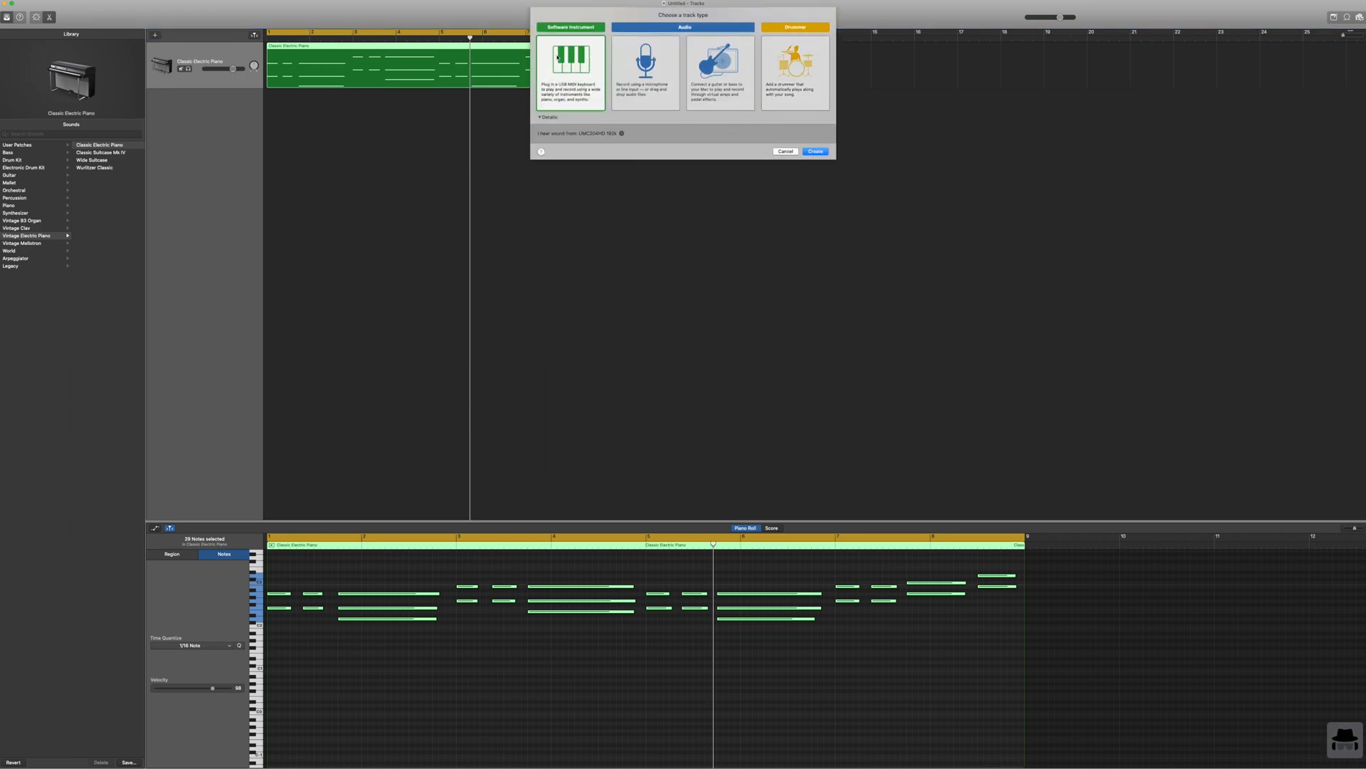
pyautogui.click(816, 152)
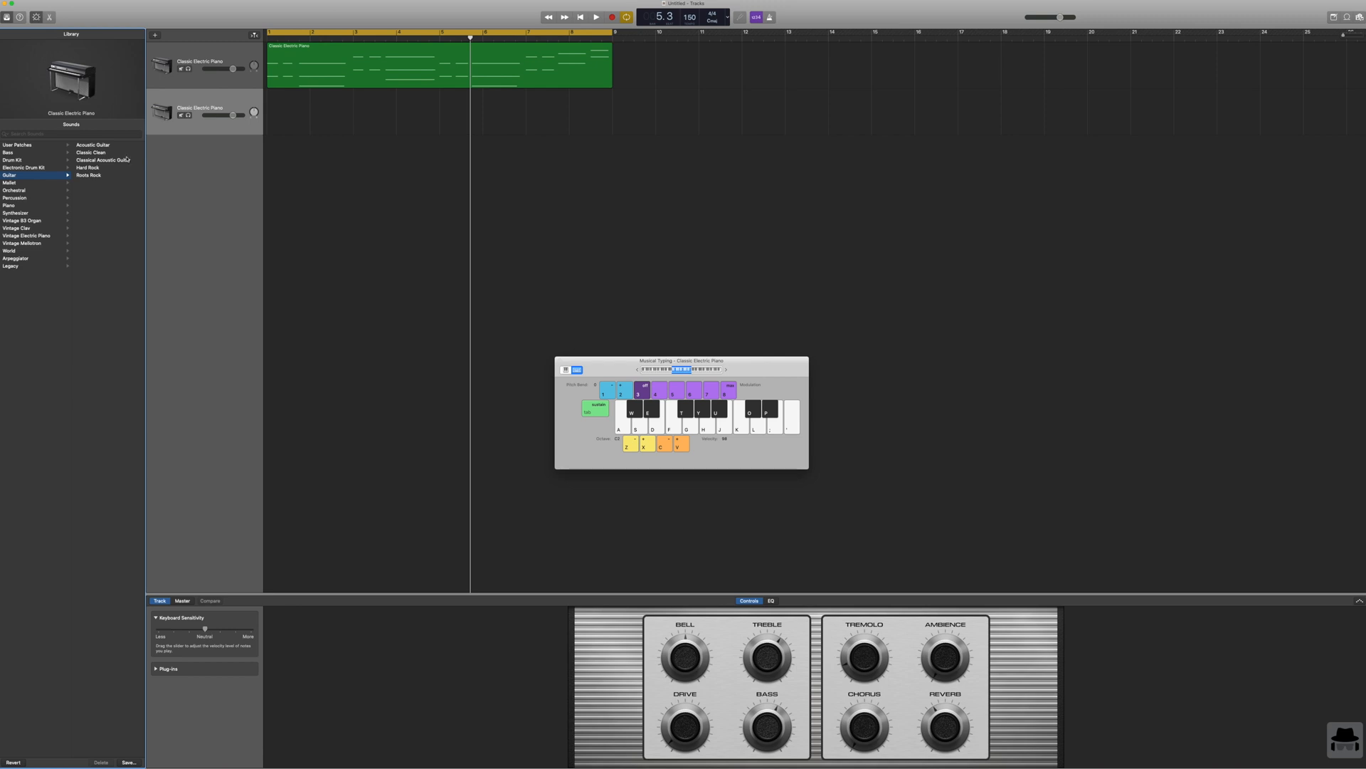
pyautogui.click(89, 146)
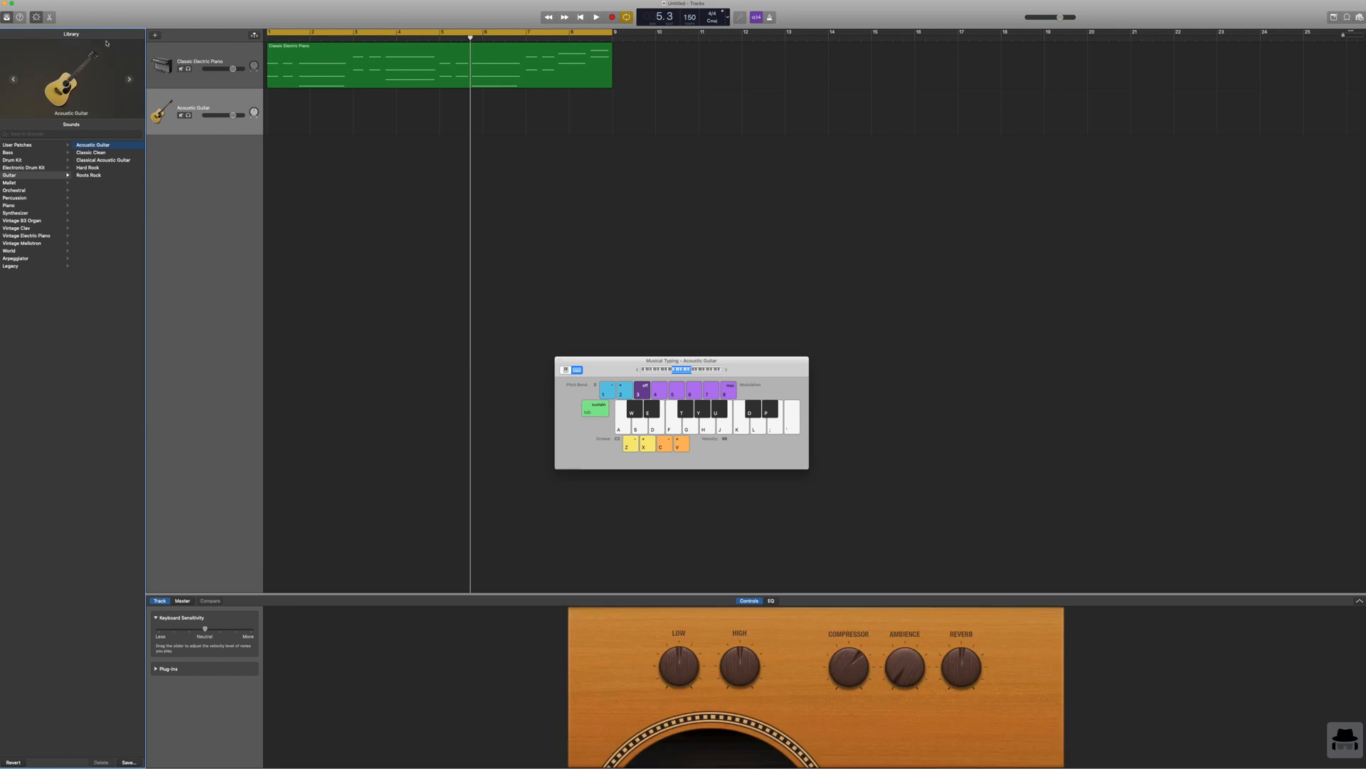
# Step: Play the piano loop from the start to rehearse the guitar part, rewind, and start a recording on the Acoustic Guitar track
pyautogui.press('Return')
pyautogui.press('space')
pyautogui.click(582, 18)
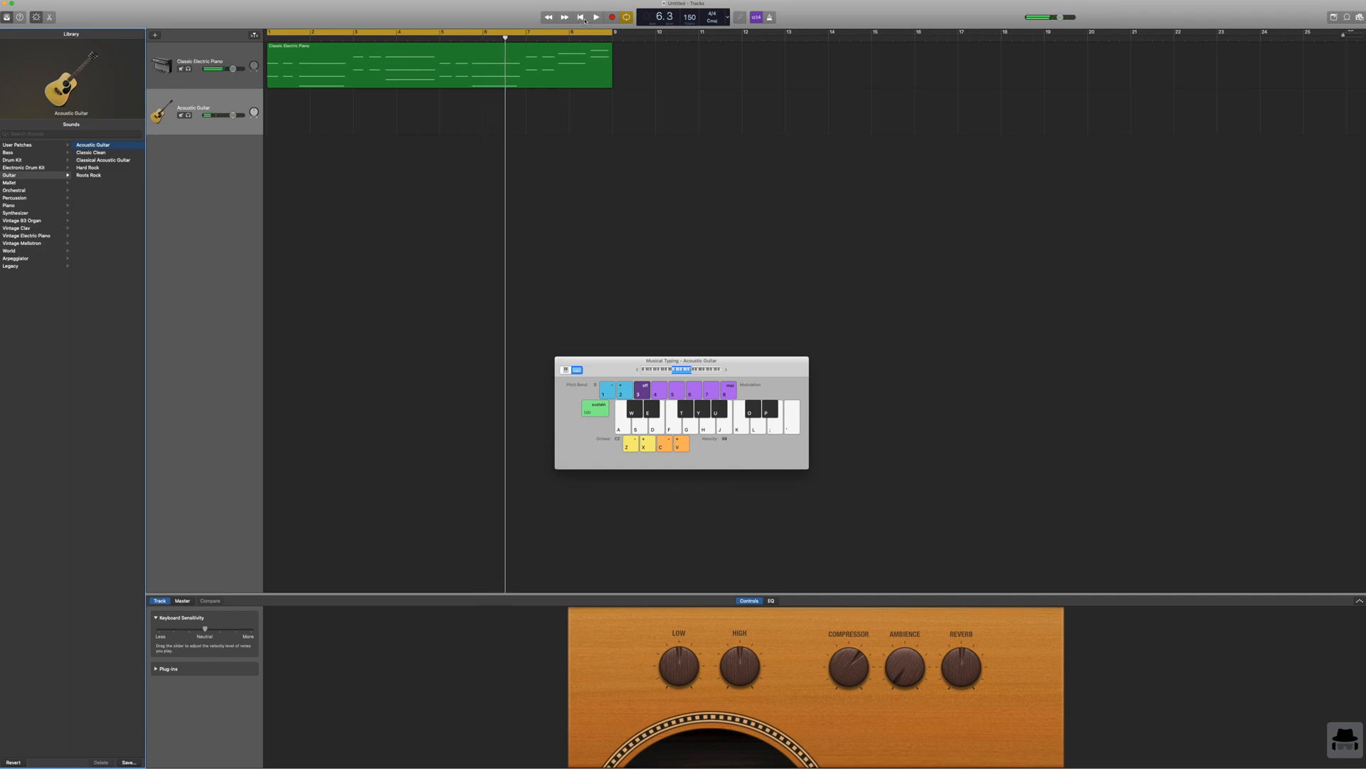
pyautogui.click(582, 19)
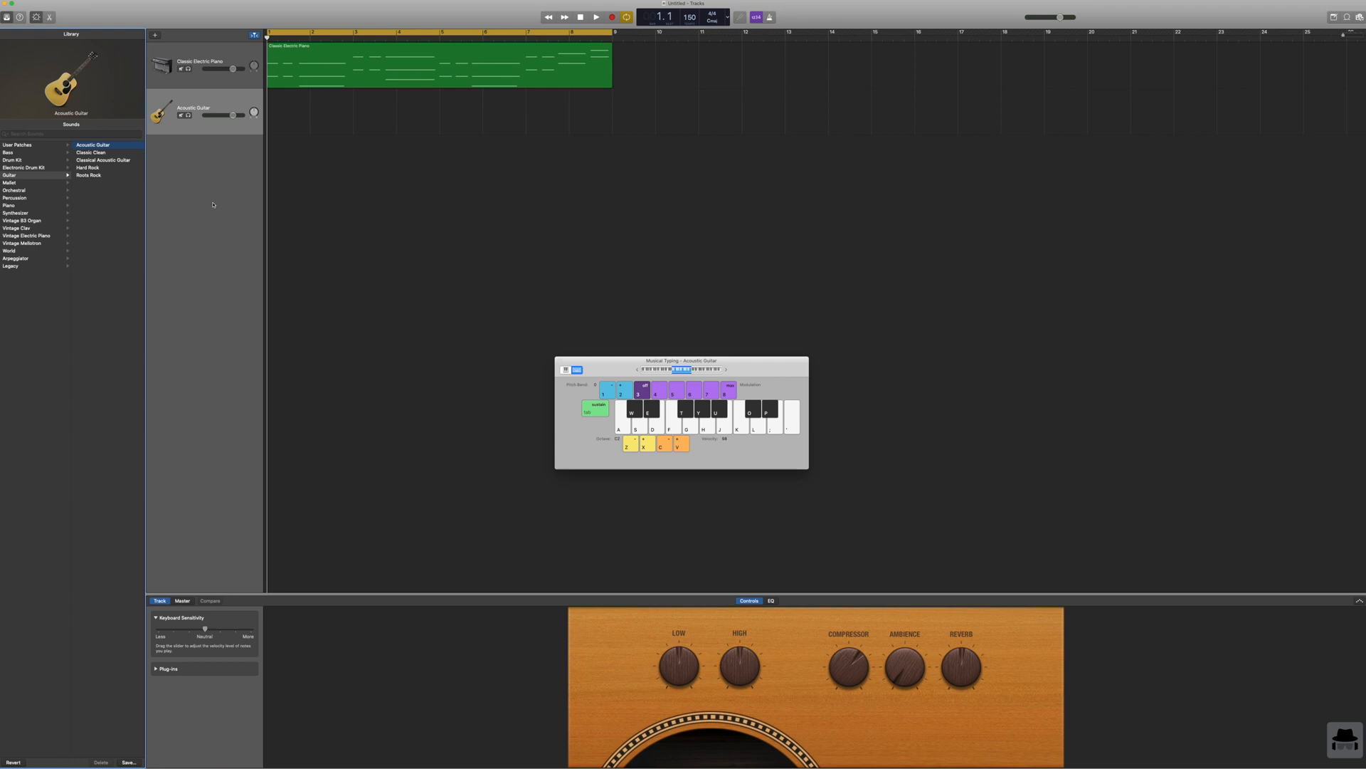
pyautogui.click(245, 103)
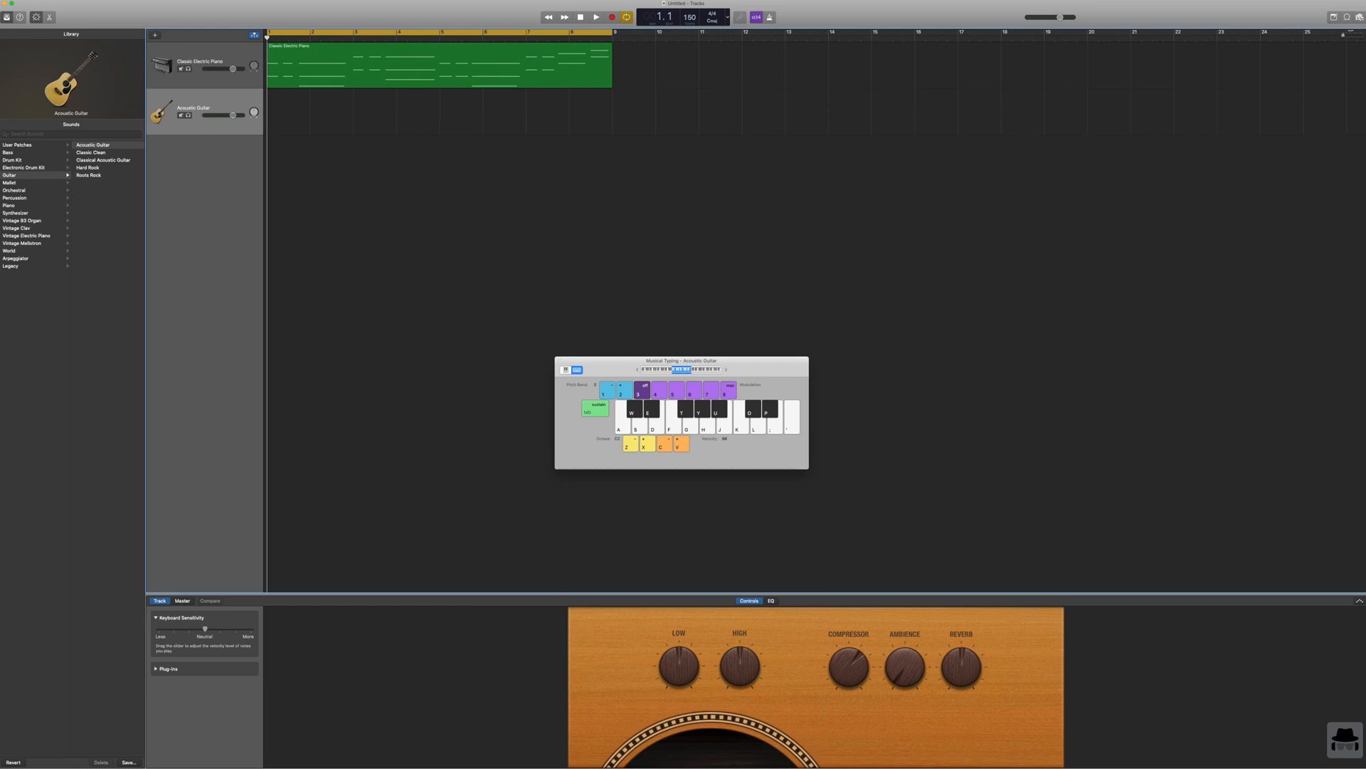
pyautogui.click(612, 18)
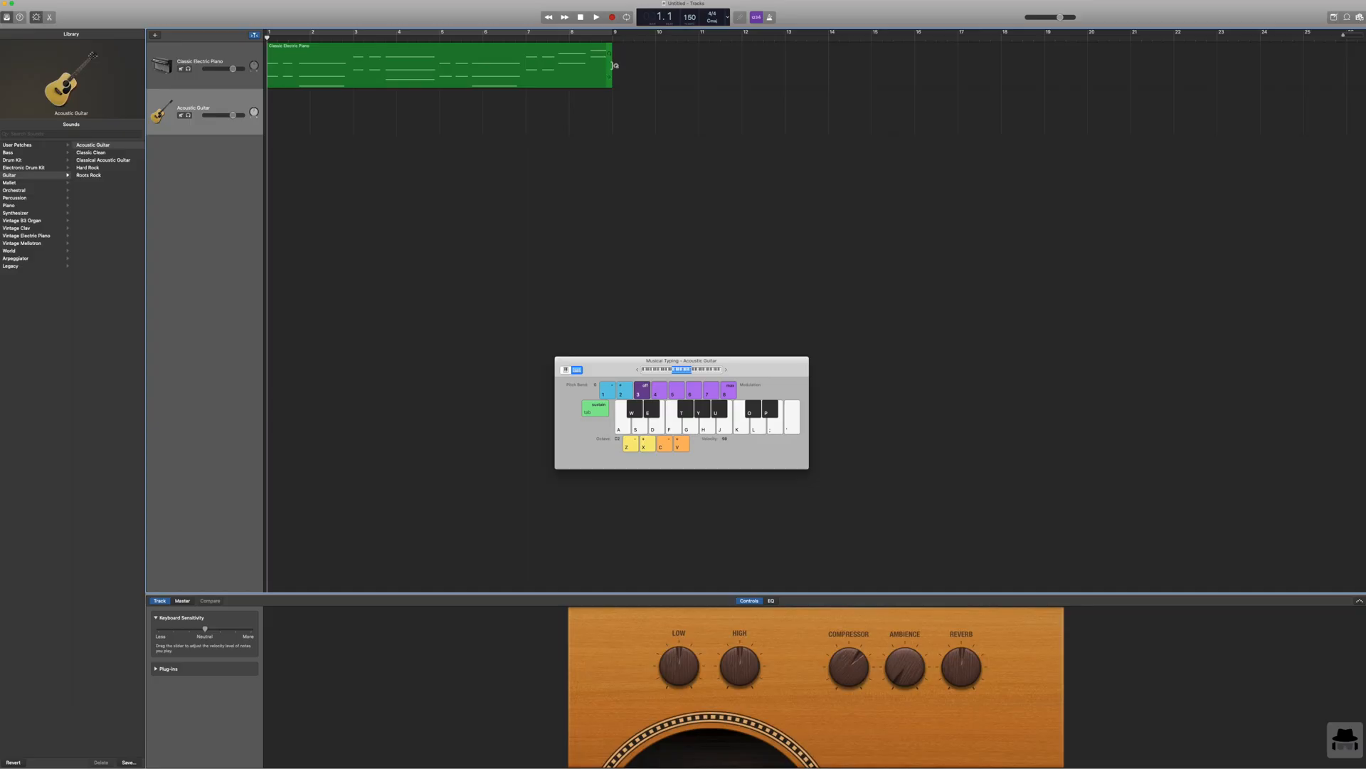
# Step: Copy the piano region, paste it twice starting at bar 9, and return the playhead to the start
pyautogui.click(585, 71)
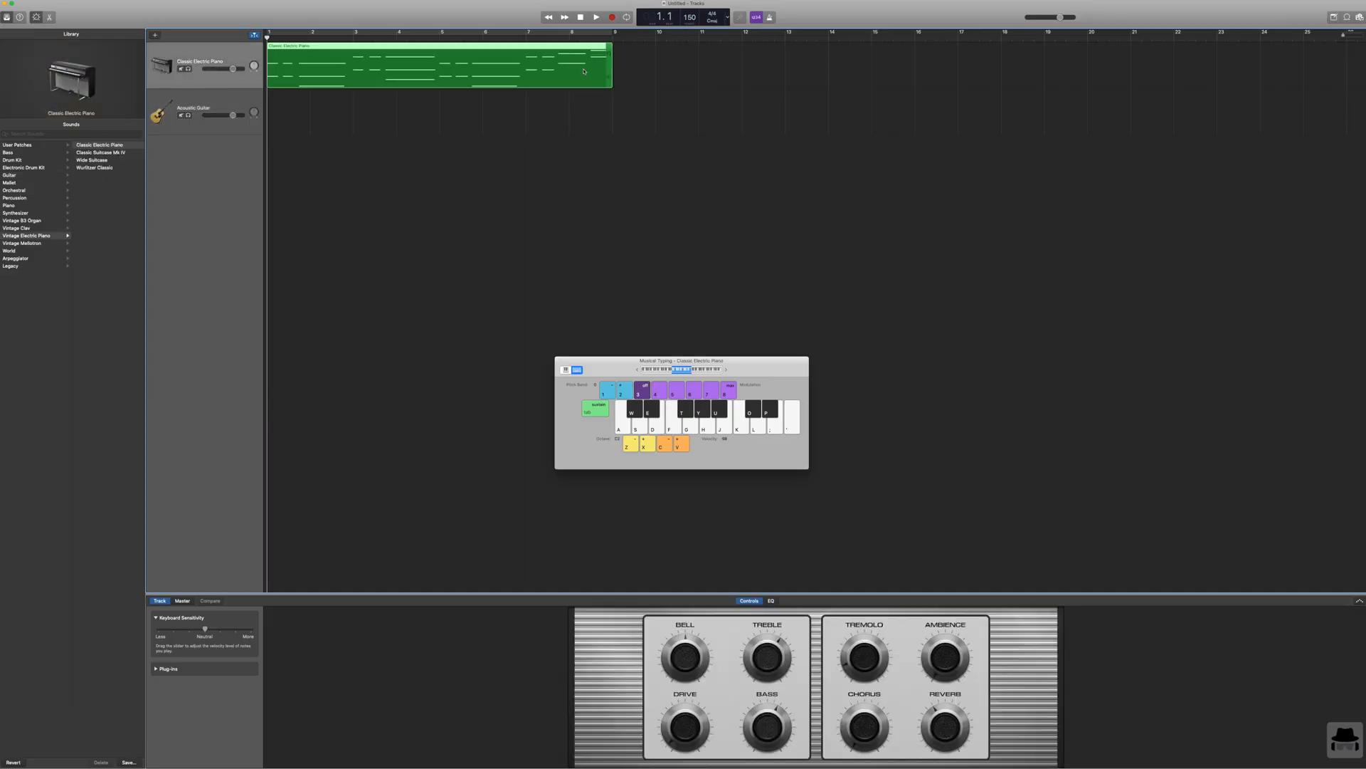
pyautogui.click(612, 35)
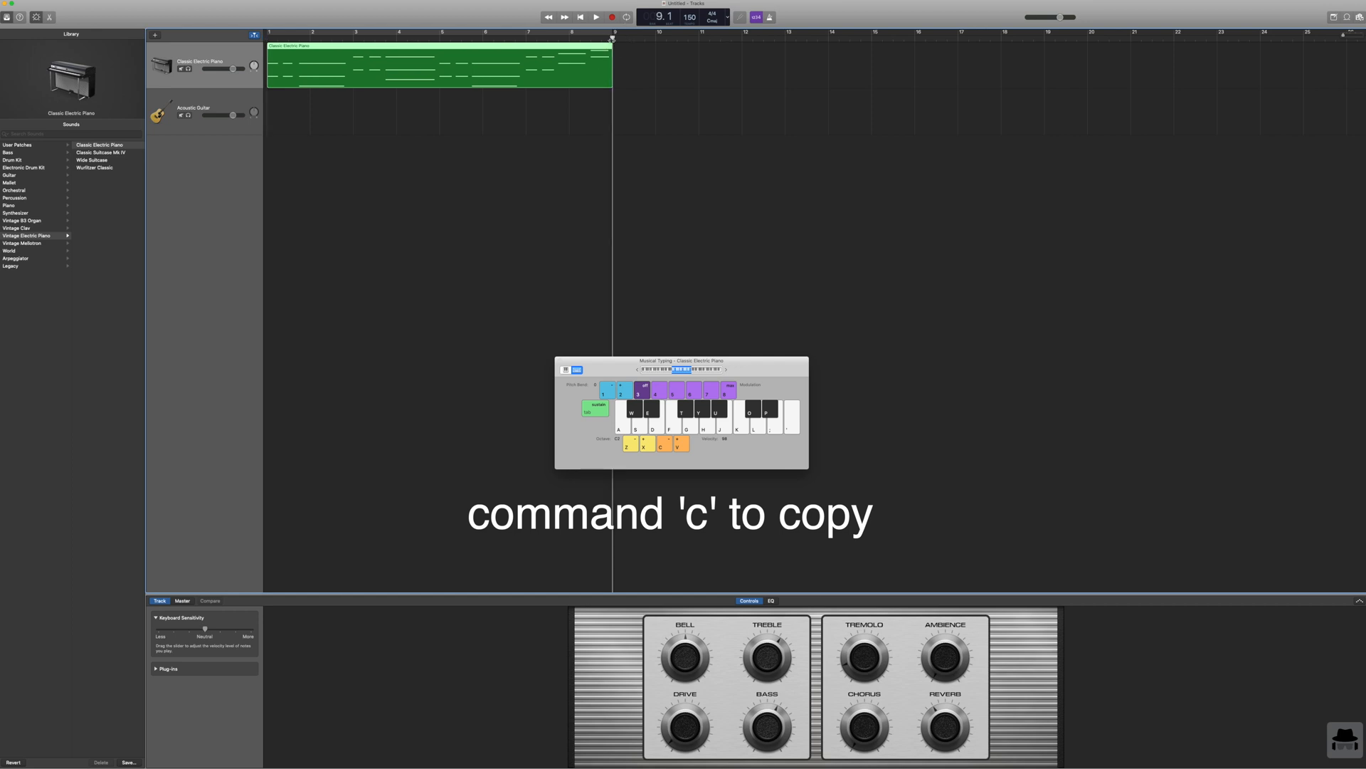
pyautogui.press('super+v')
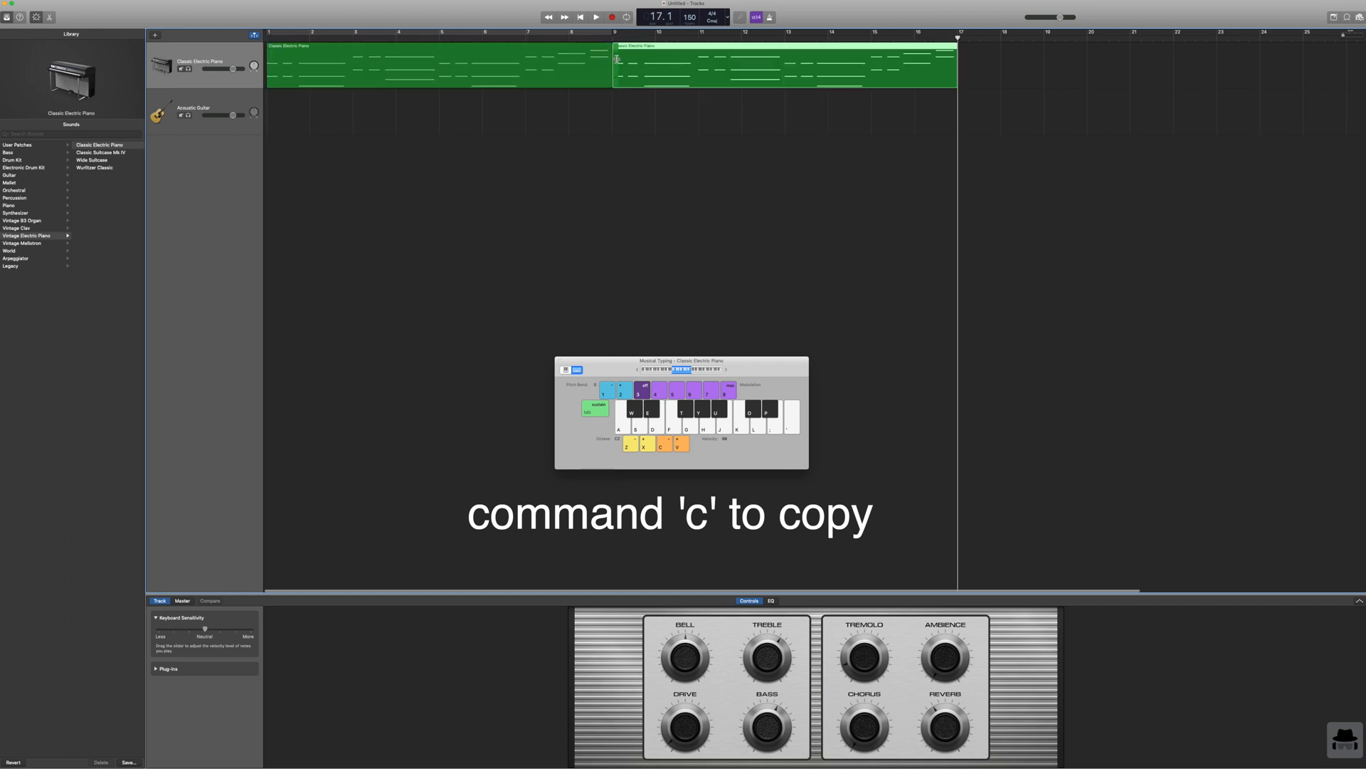
pyautogui.press('super+v')
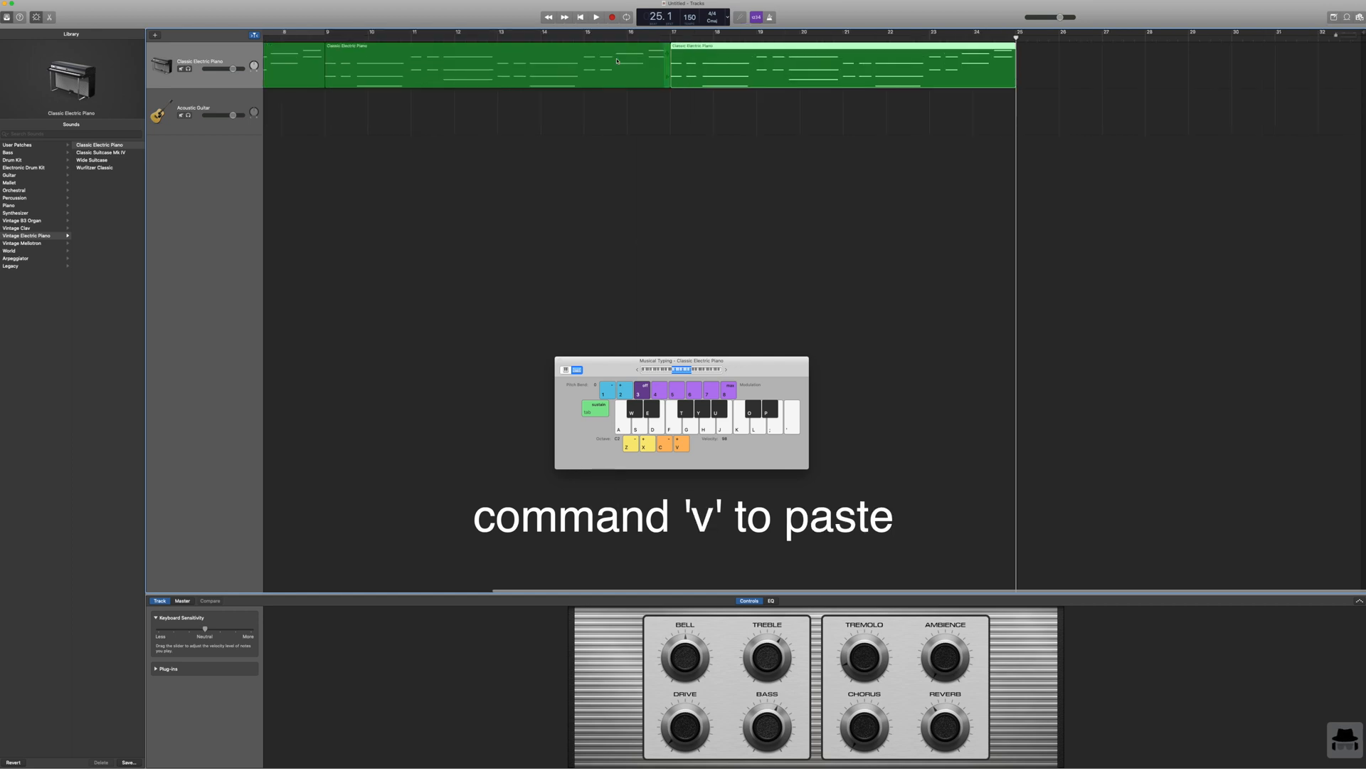
pyautogui.click(581, 17)
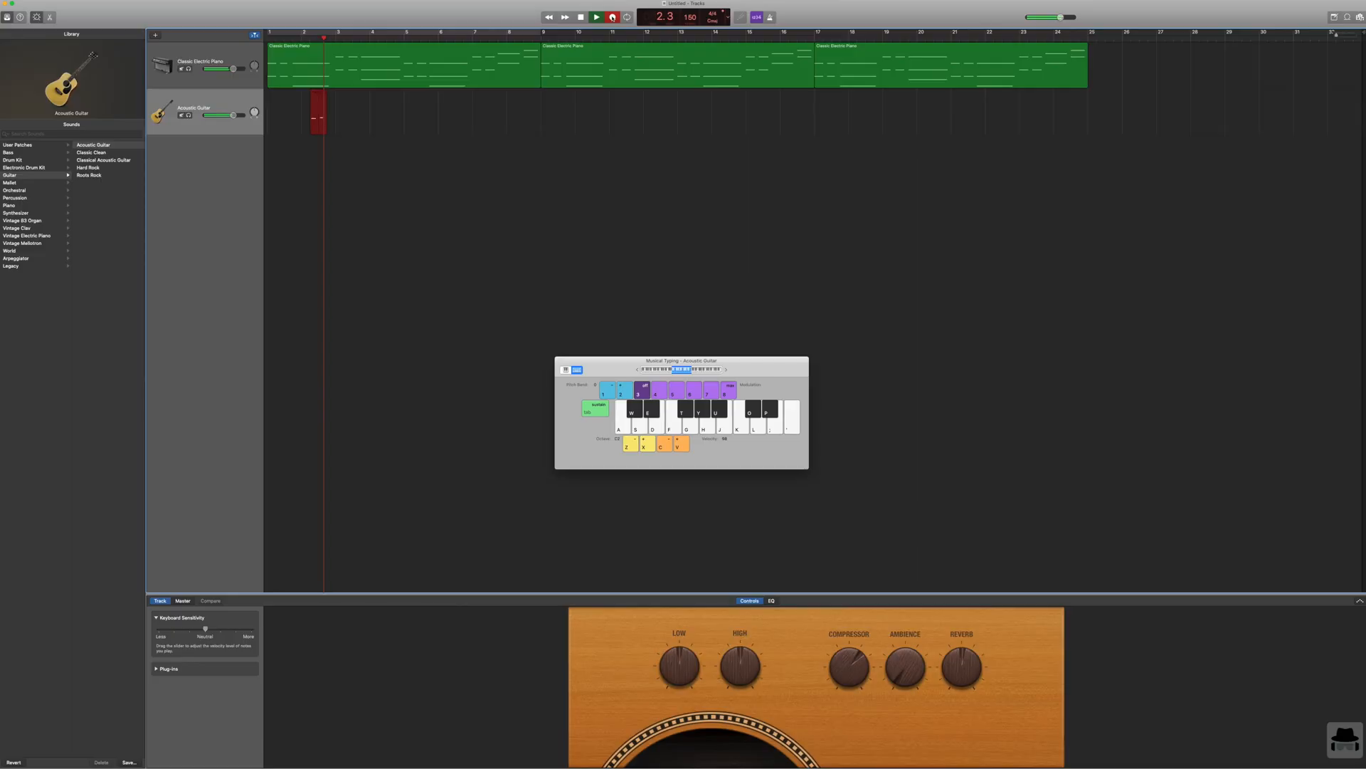
# Step: Record a single-note melody on the Acoustic Guitar track over the repeated piano loop, starting in bar 2
pyautogui.press('f')
pyautogui.press('s')
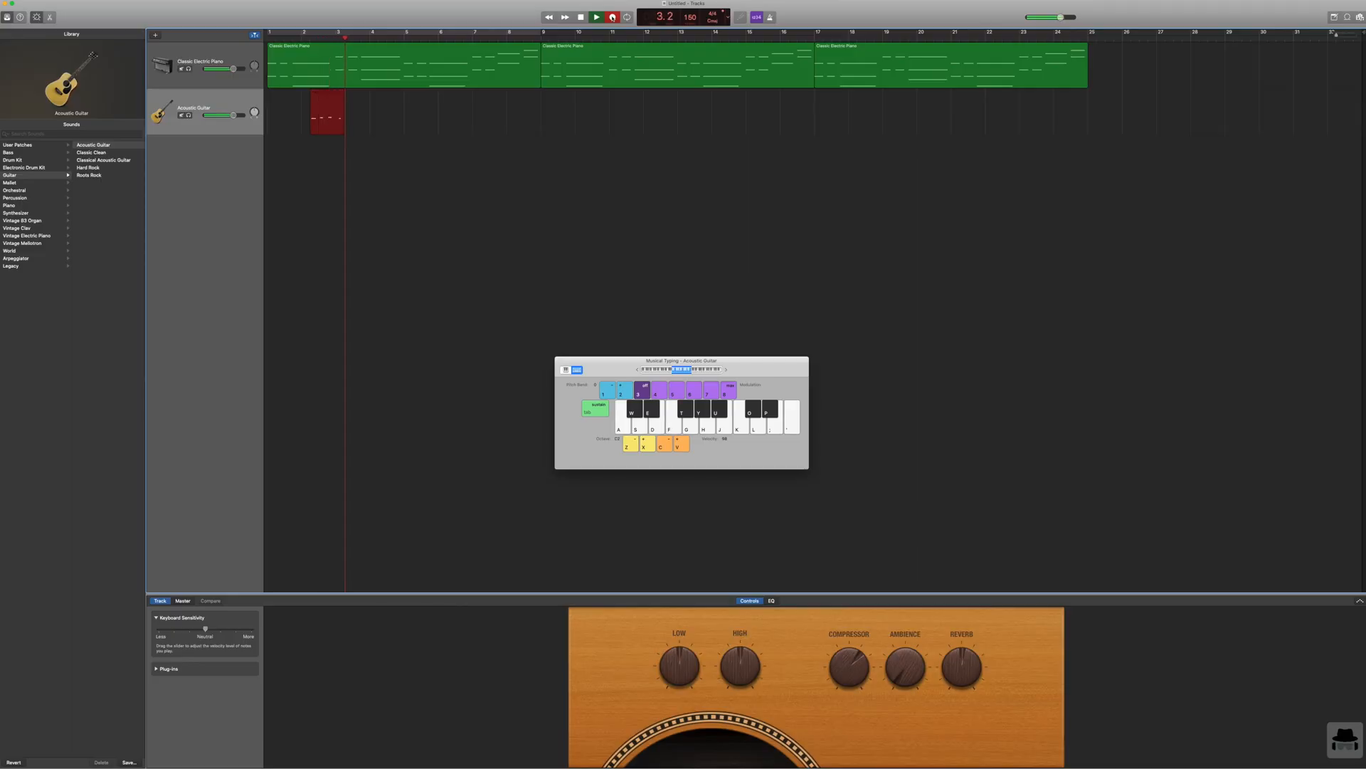
pyautogui.press('d')
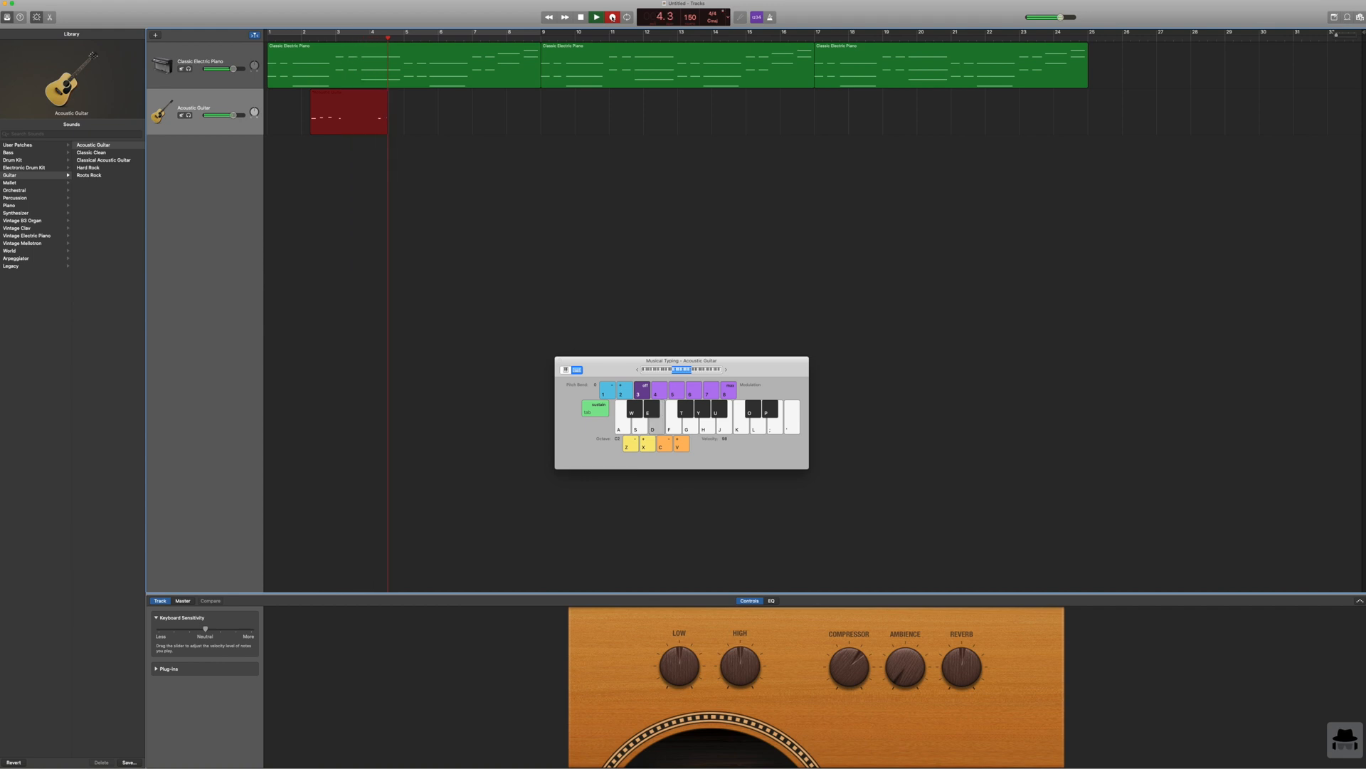
pyautogui.press('g')
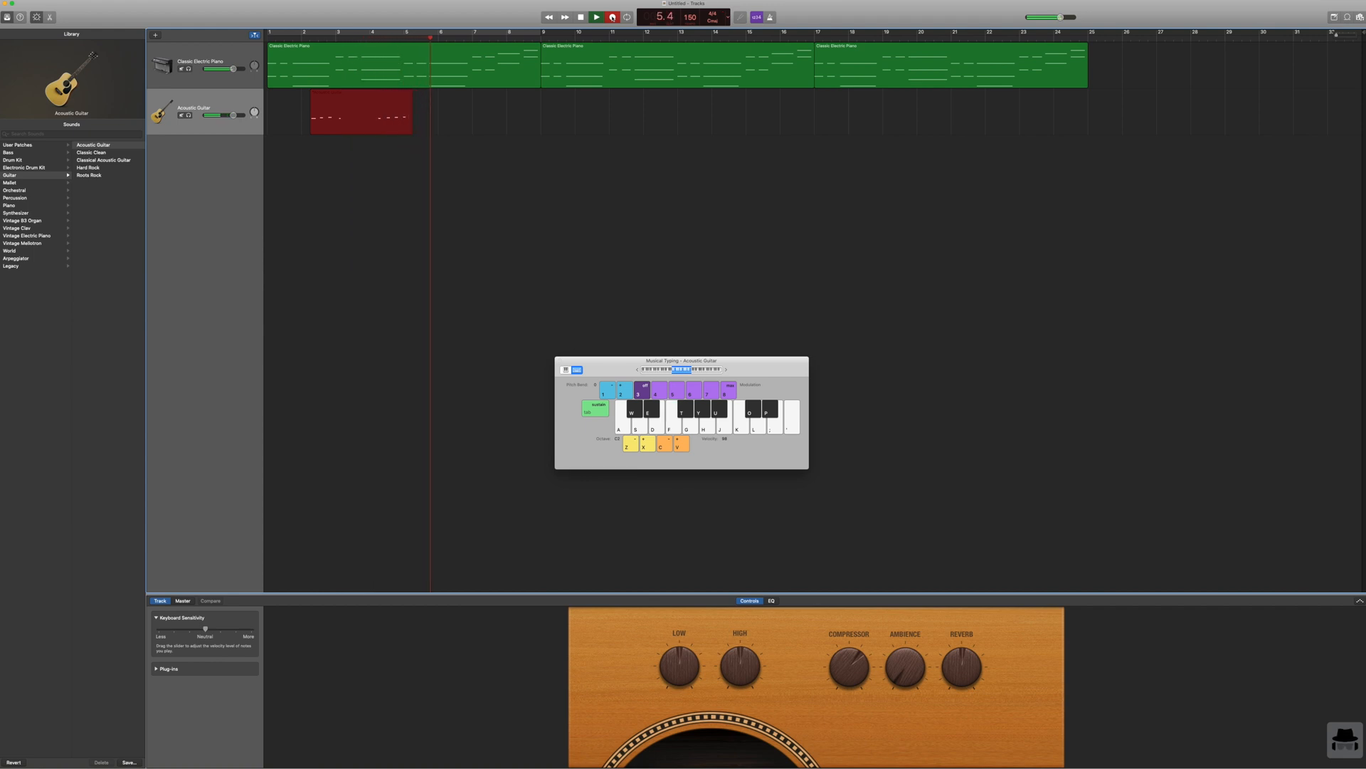
pyautogui.press('s')
pyautogui.press('f')
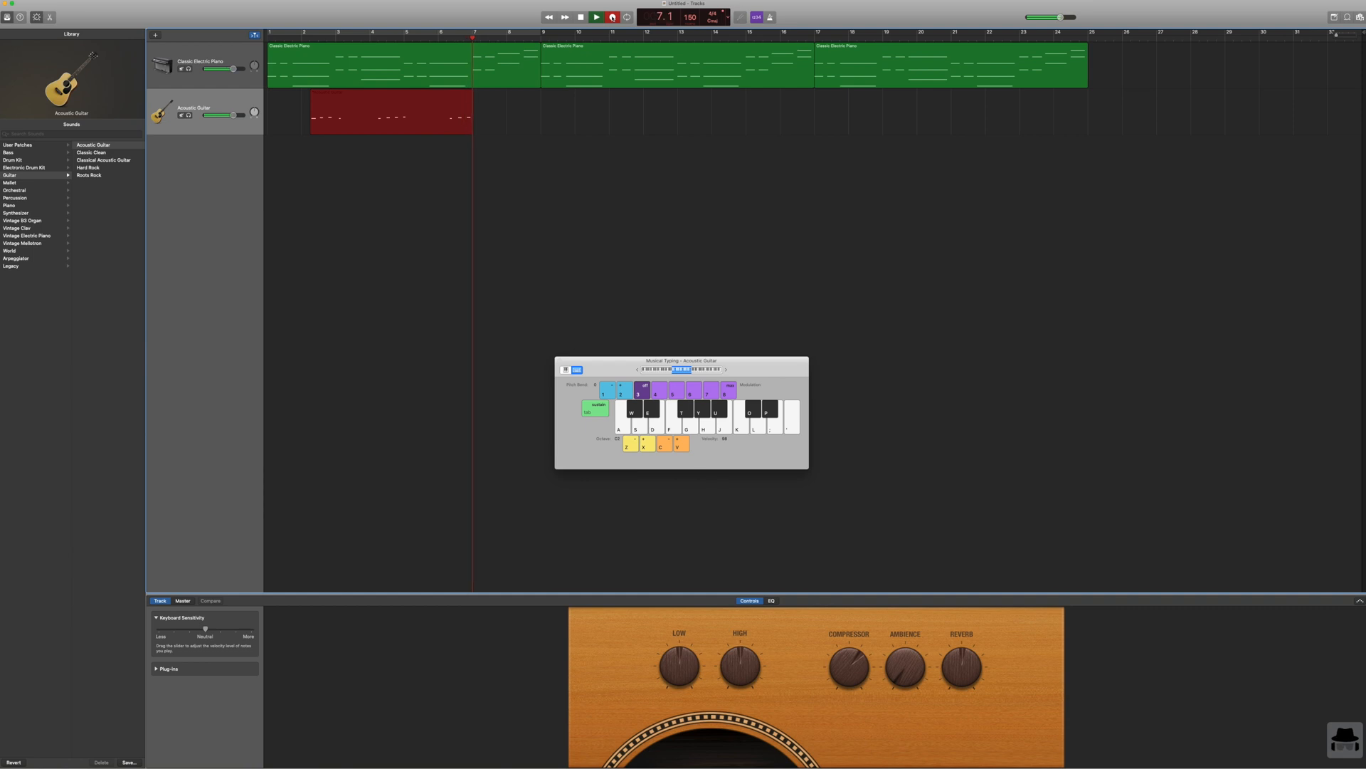
pyautogui.press('h')
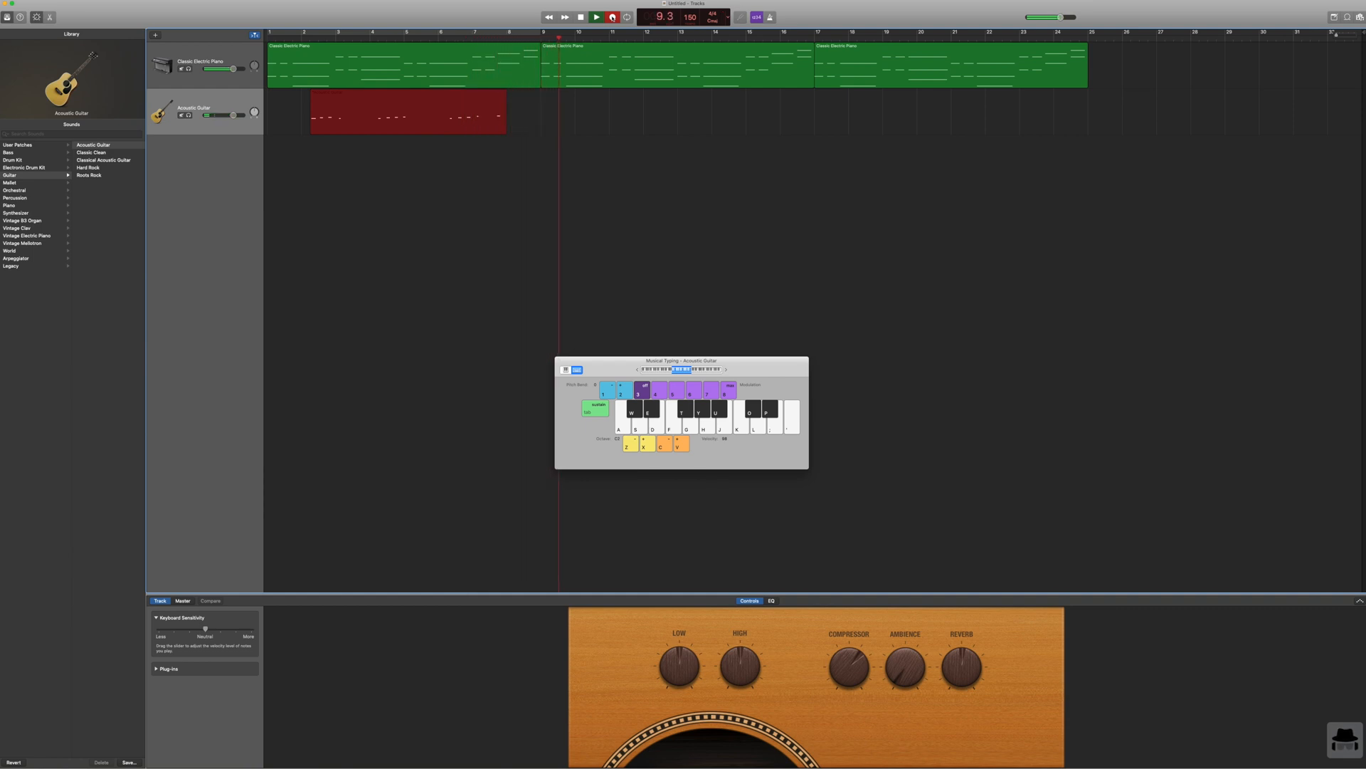
pyautogui.press('s')
pyautogui.press('g')
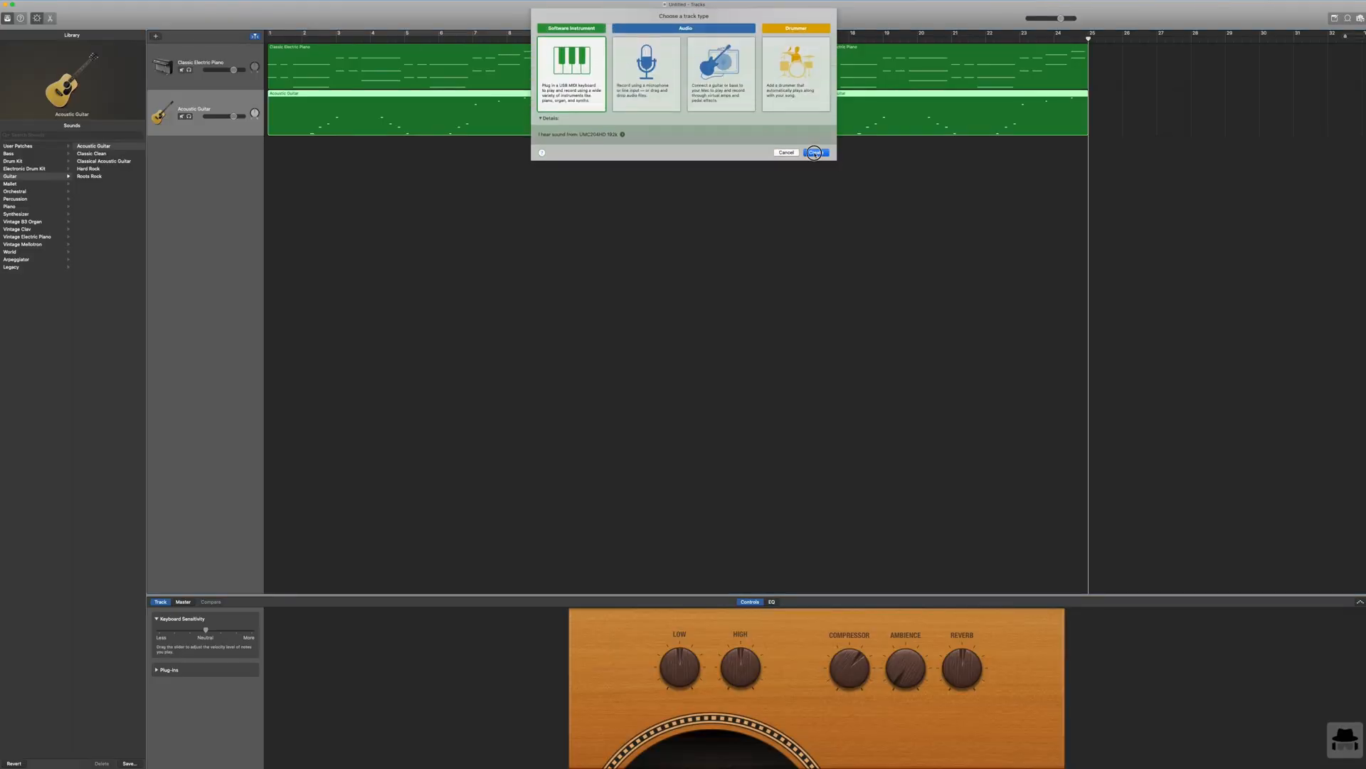
# Step: Create another software instrument track and assign it the Picked Bass sound
pyautogui.click(815, 153)
pyautogui.click(18, 154)
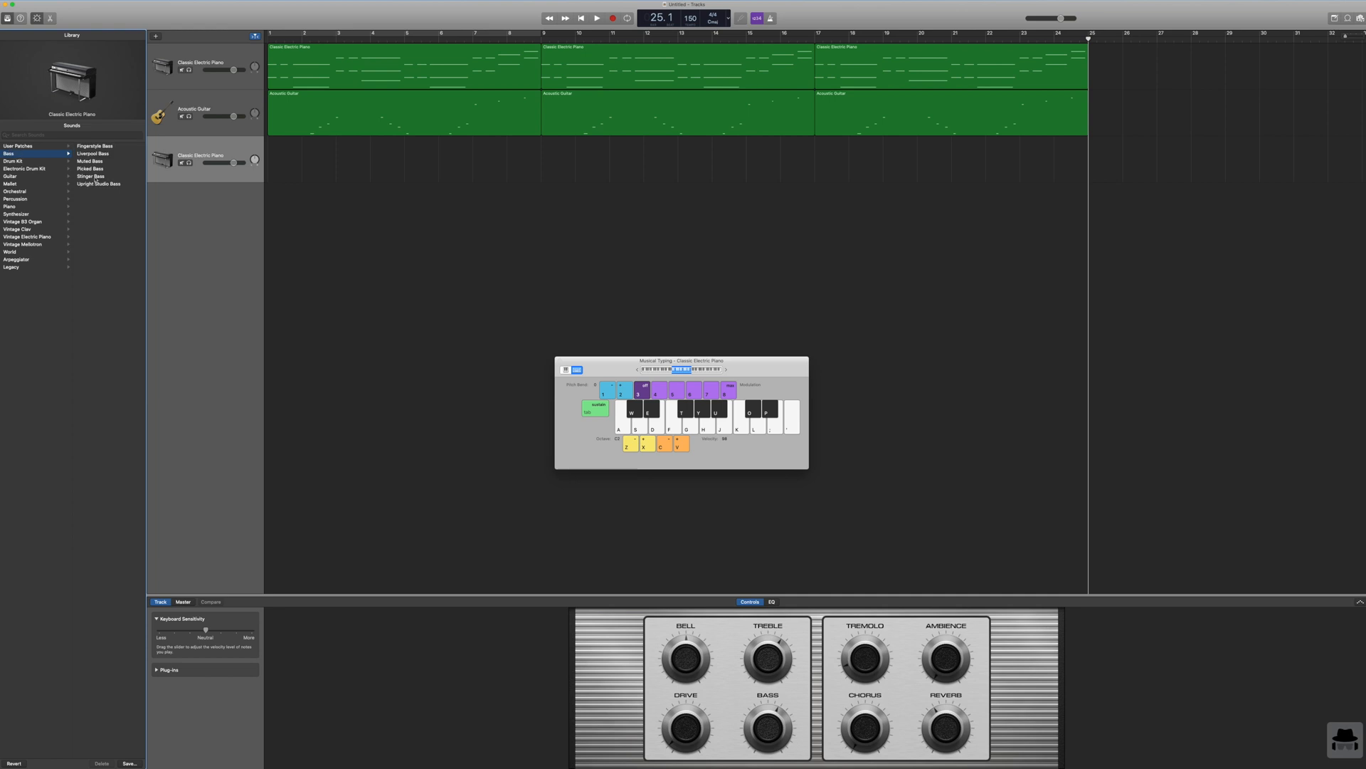
pyautogui.click(182, 146)
# Step: Audition the Picked Bass sound with short three-note runs in Musical Typing
pyautogui.press('s')
pyautogui.press('d')
pyautogui.press('f')
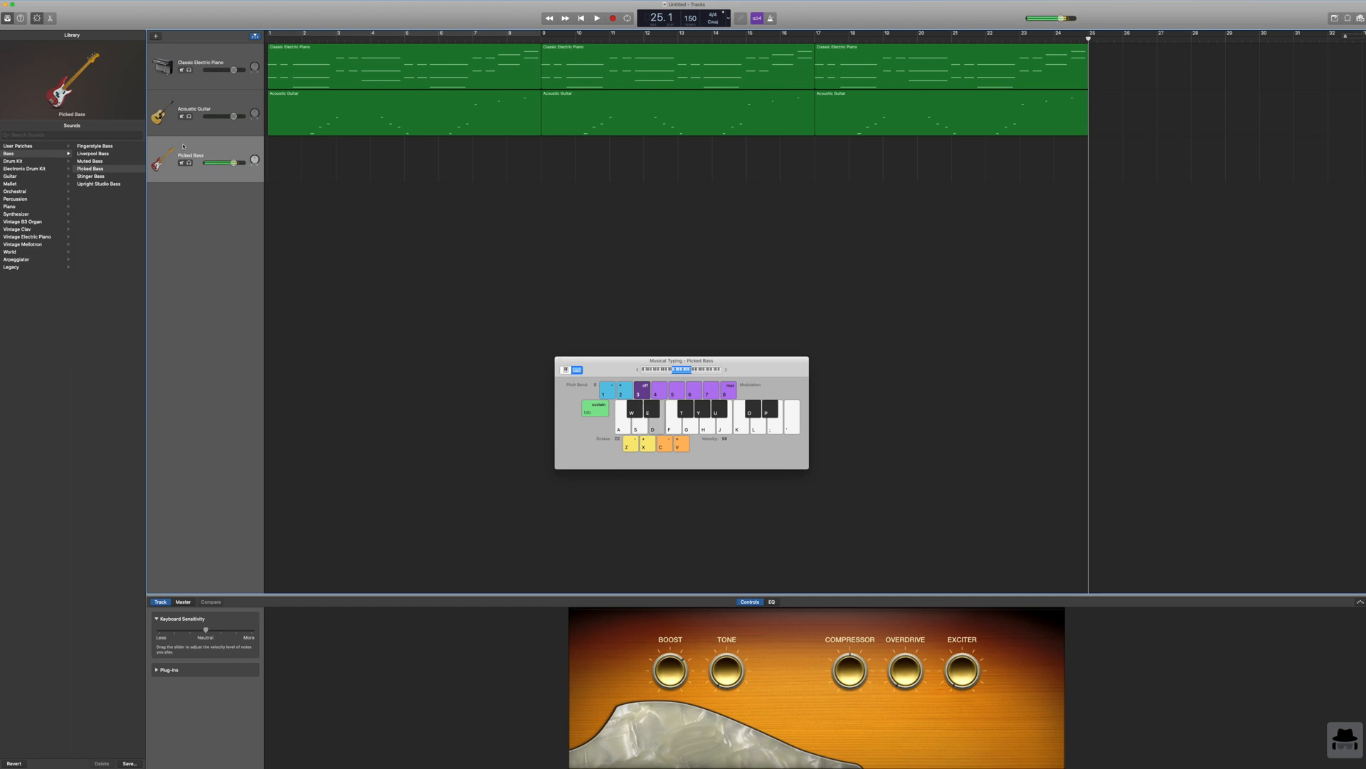
pyautogui.press('s')
pyautogui.press('d')
pyautogui.press('f')
pyautogui.press('s')
pyautogui.press('d')
pyautogui.press('f')
# Step: Lower the Musical Typing octave and try out bass phrases in the lower range
pyautogui.click(632, 449)
pyautogui.press('d')
pyautogui.press('f')
pyautogui.press('s')
pyautogui.press('d')
pyautogui.press('f')
pyautogui.press('f')
pyautogui.press('g')
pyautogui.press('d')
pyautogui.press('f')
pyautogui.press('g')
pyautogui.press('d')
pyautogui.press('f')
# Step: Play the piano and guitar from the start and rehearse a bass line along with them
pyautogui.click(582, 18)
pyautogui.click(597, 19)
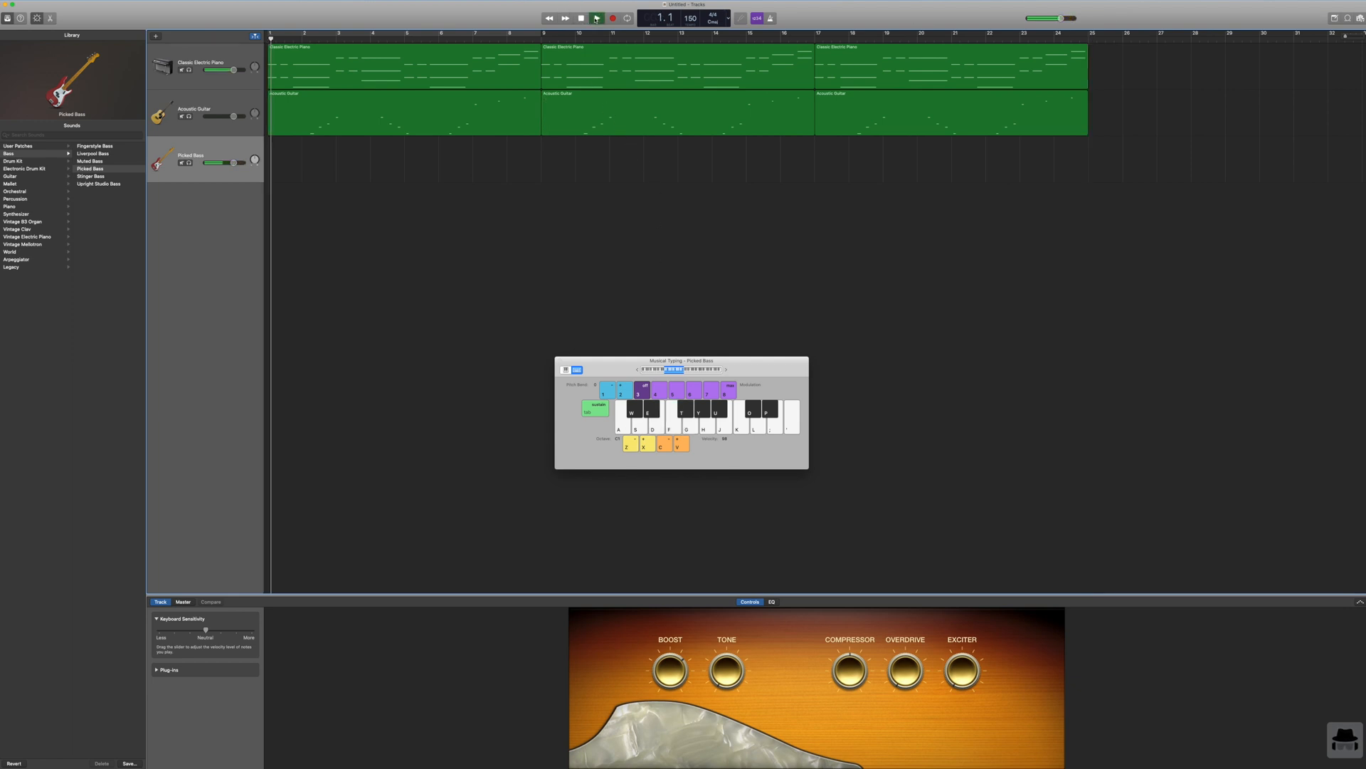
pyautogui.press('f')
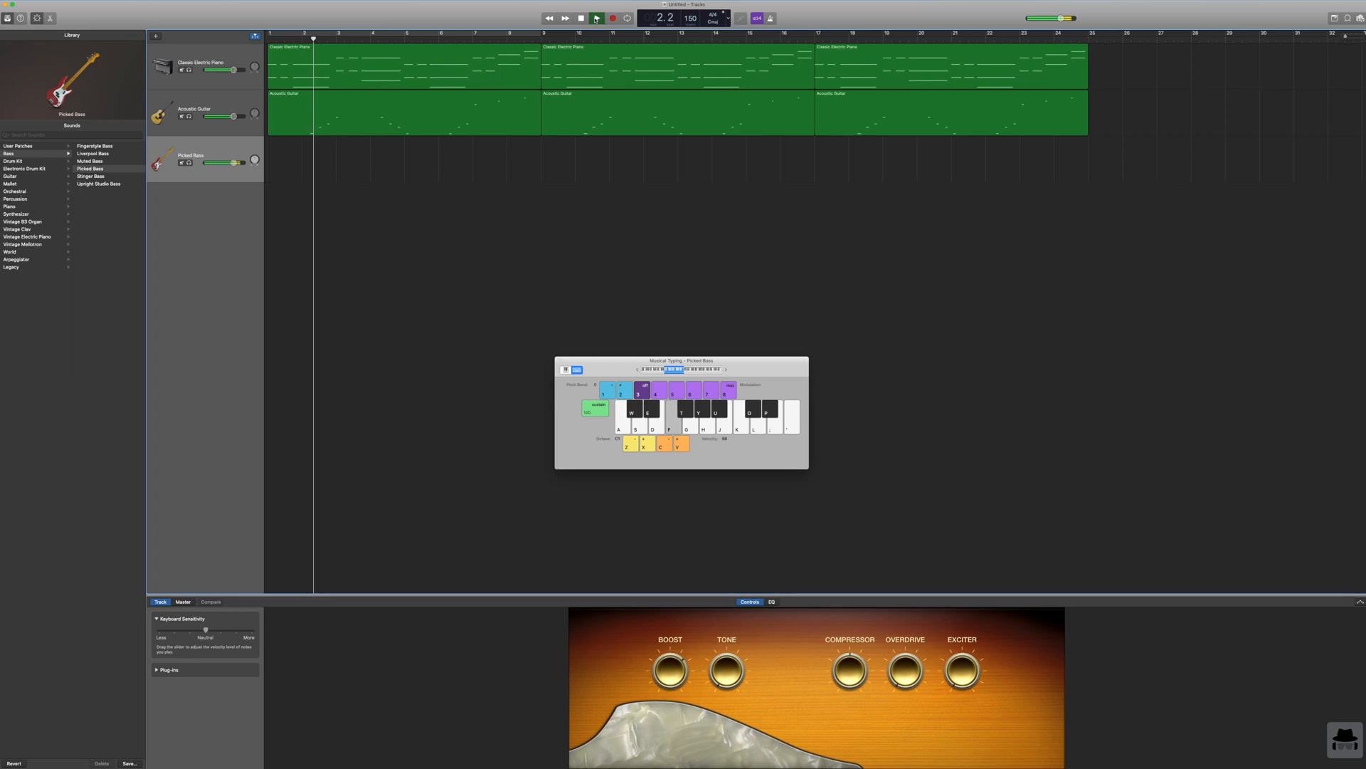
pyautogui.press('g')
pyautogui.press('h')
pyautogui.press('f')
pyautogui.press('d')
pyautogui.press('j')
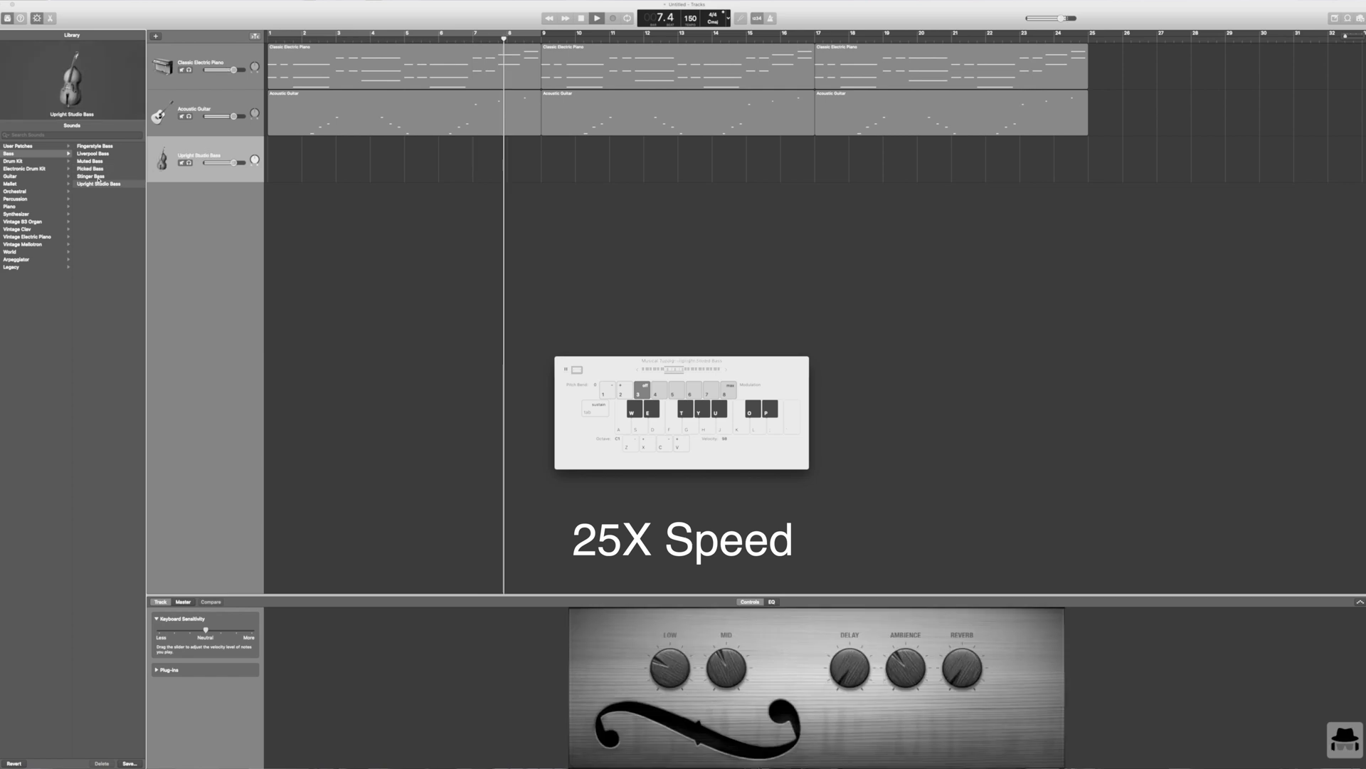
# Step: Change the bass track's sound to Fingerstyle Bass and return the playhead to the start
pyautogui.click(95, 146)
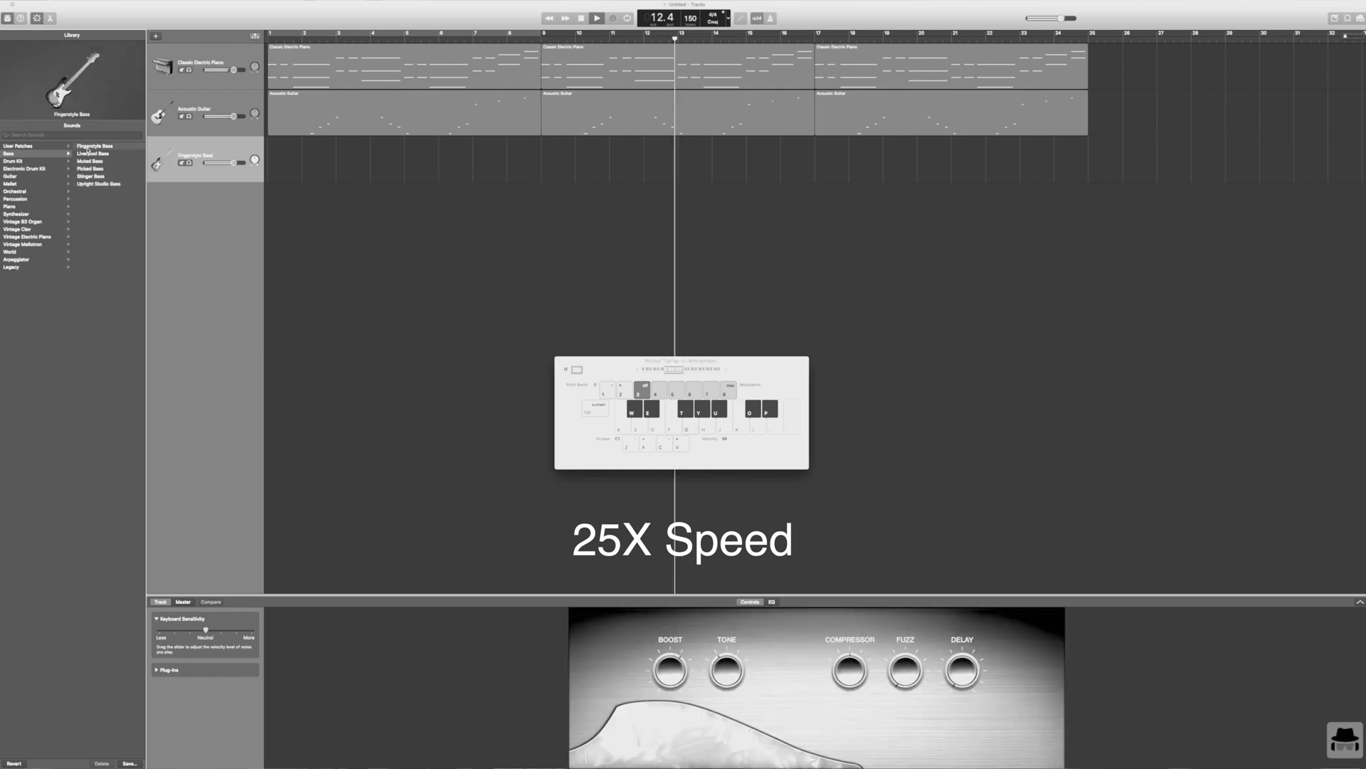
pyautogui.click(582, 18)
pyautogui.click(581, 18)
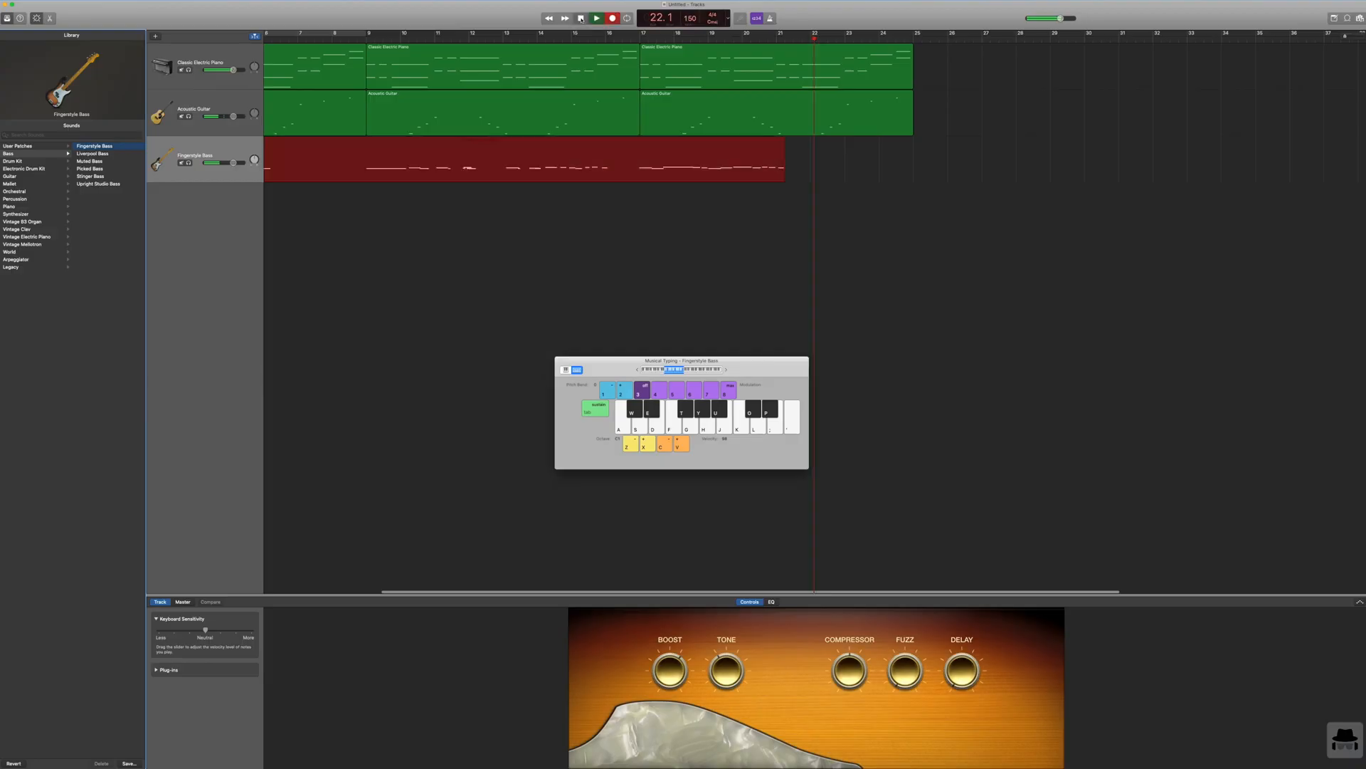
# Step: Undo the last Fingerstyle Bass take and rehearse the bass notes with Musical Typing
pyautogui.click(599, 19)
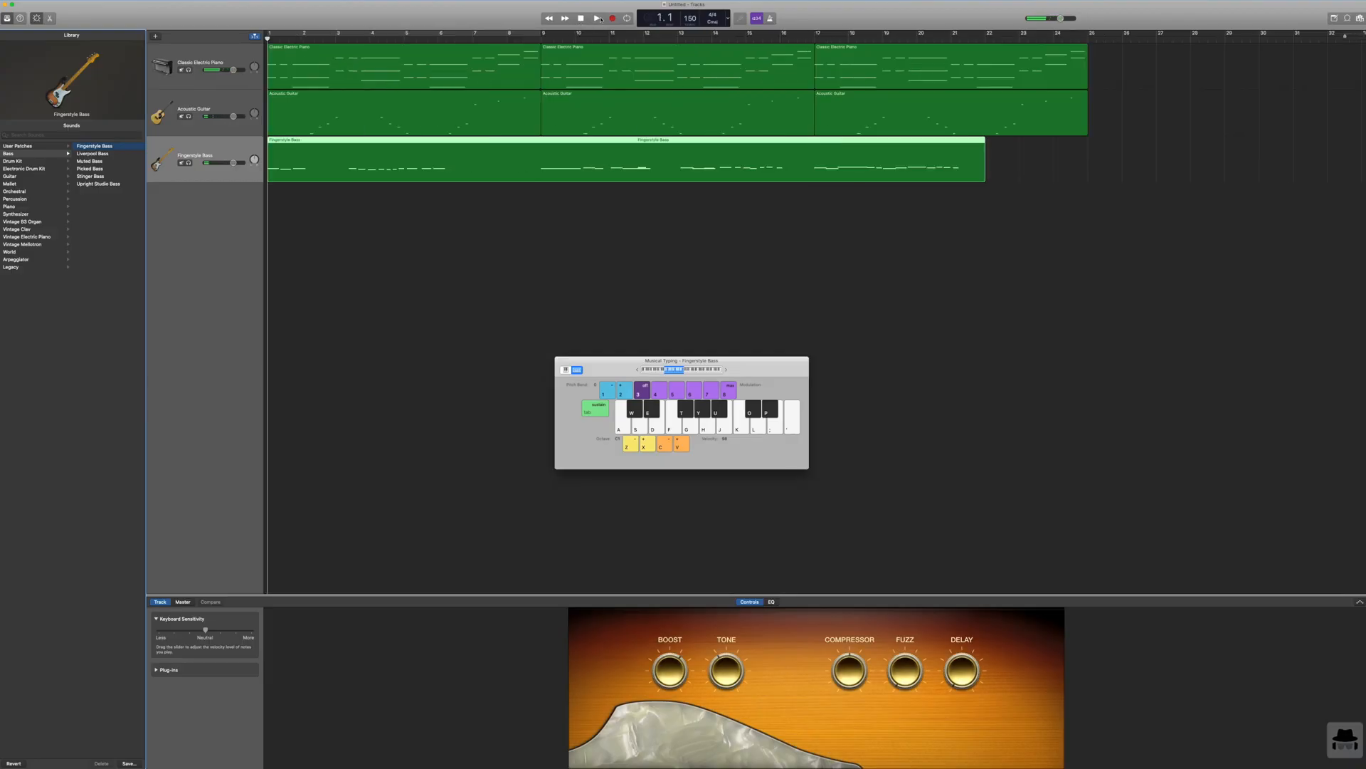
pyautogui.press('super+z')
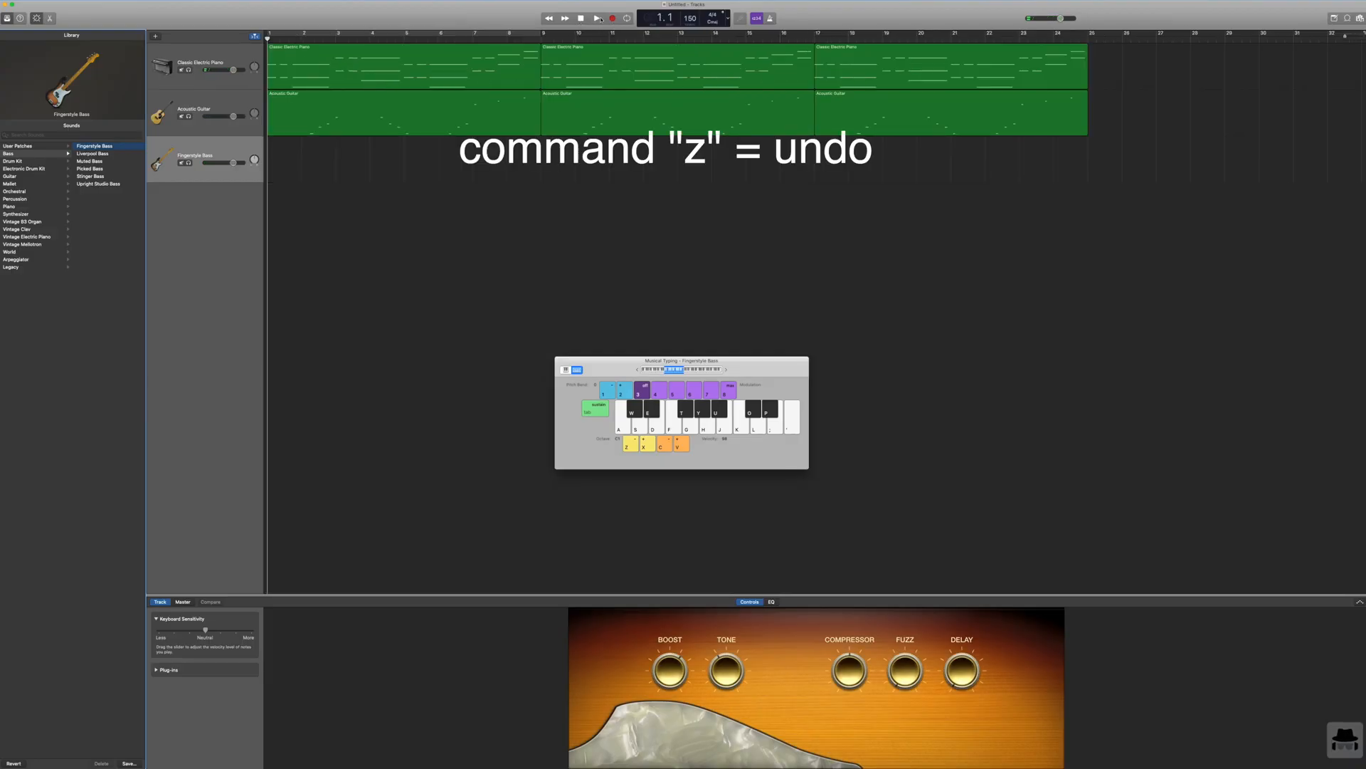
pyautogui.press('g')
pyautogui.press('j')
pyautogui.press('f')
pyautogui.press('f')
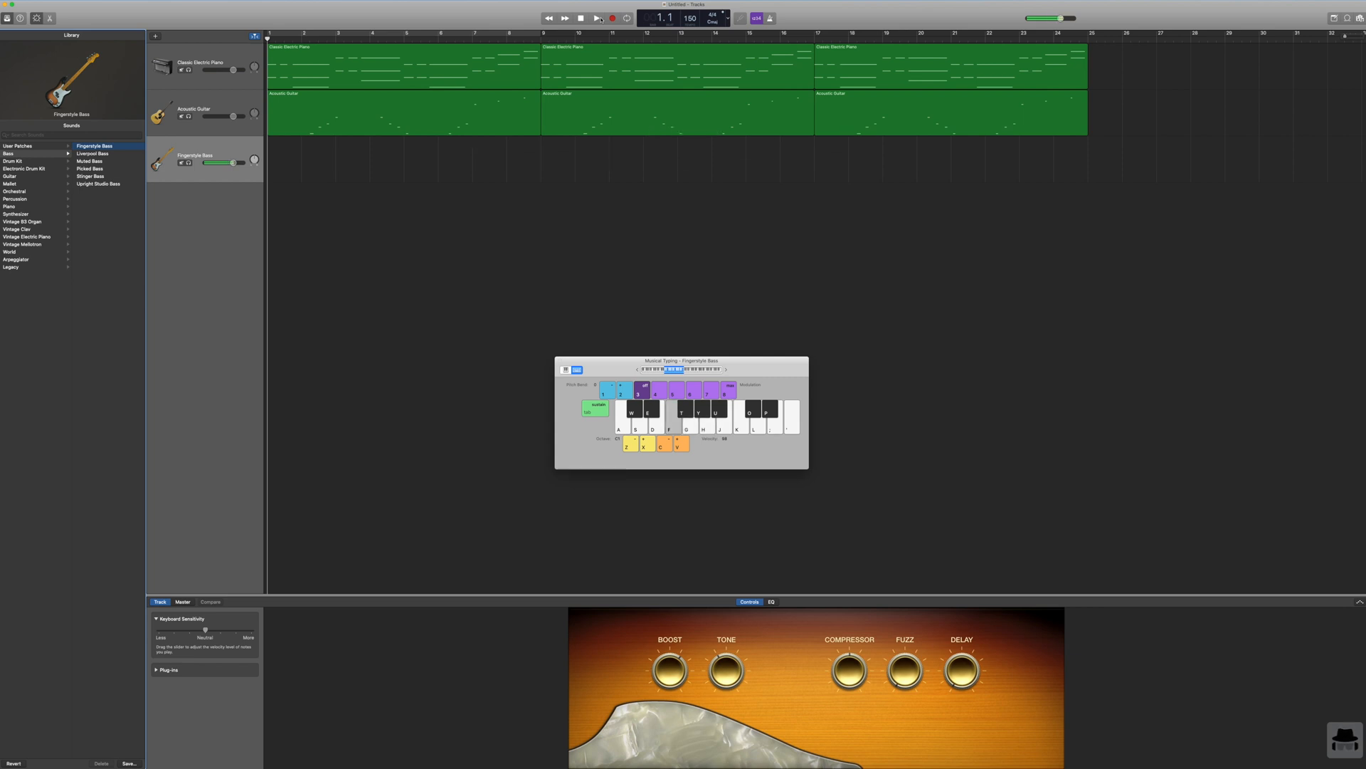
pyautogui.press('y')
pyautogui.press('f')
pyautogui.press('j')
# Step: Record a new bass line on the Fingerstyle Bass track from bar 1 to about bar 17
pyautogui.click(611, 18)
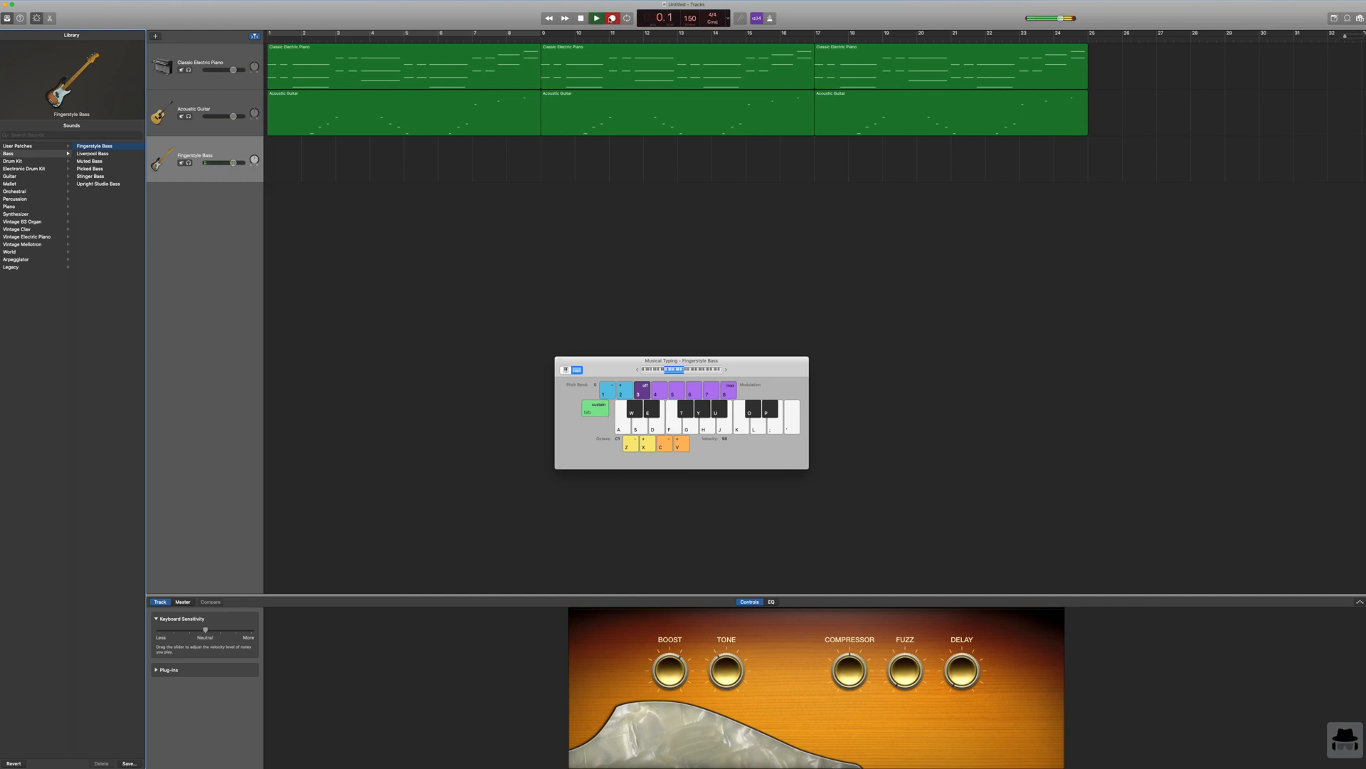
pyautogui.press('t')
pyautogui.press('h')
pyautogui.press('y')
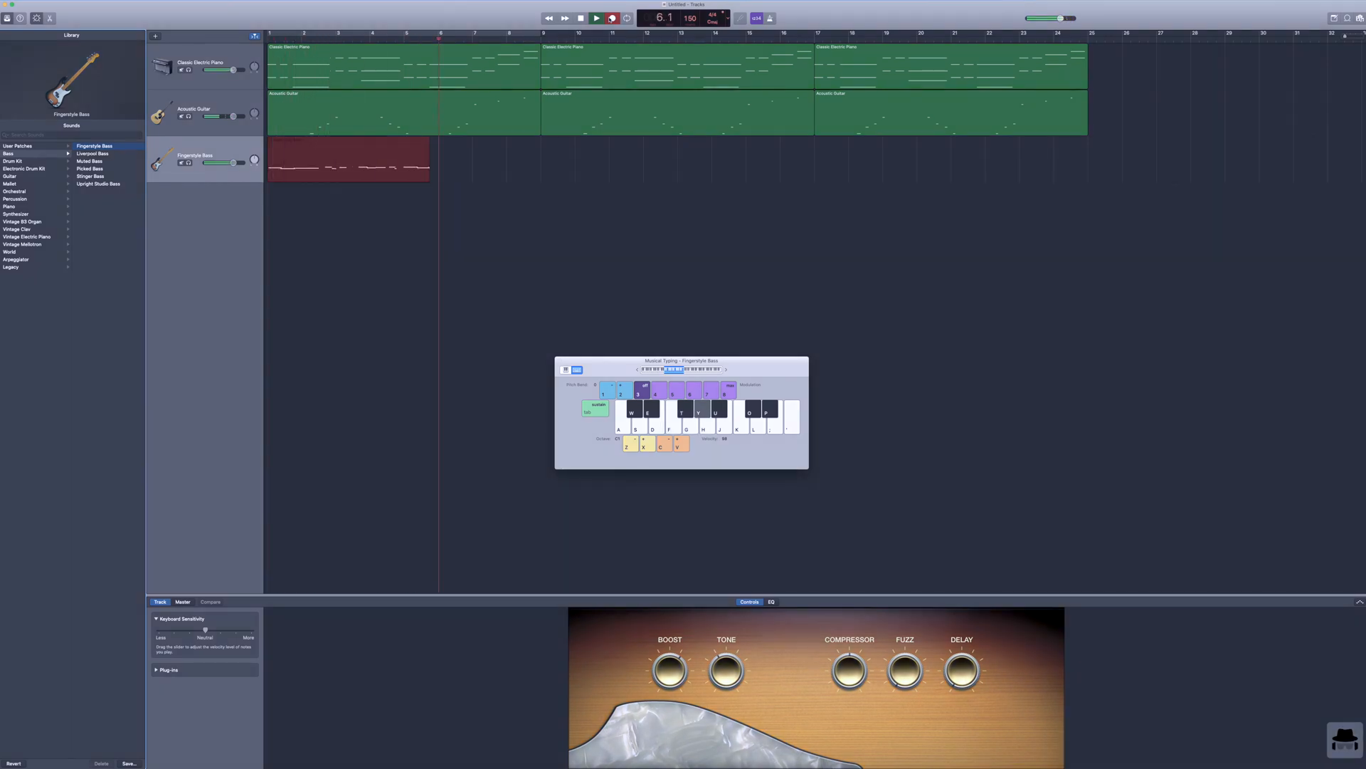
pyautogui.press('h')
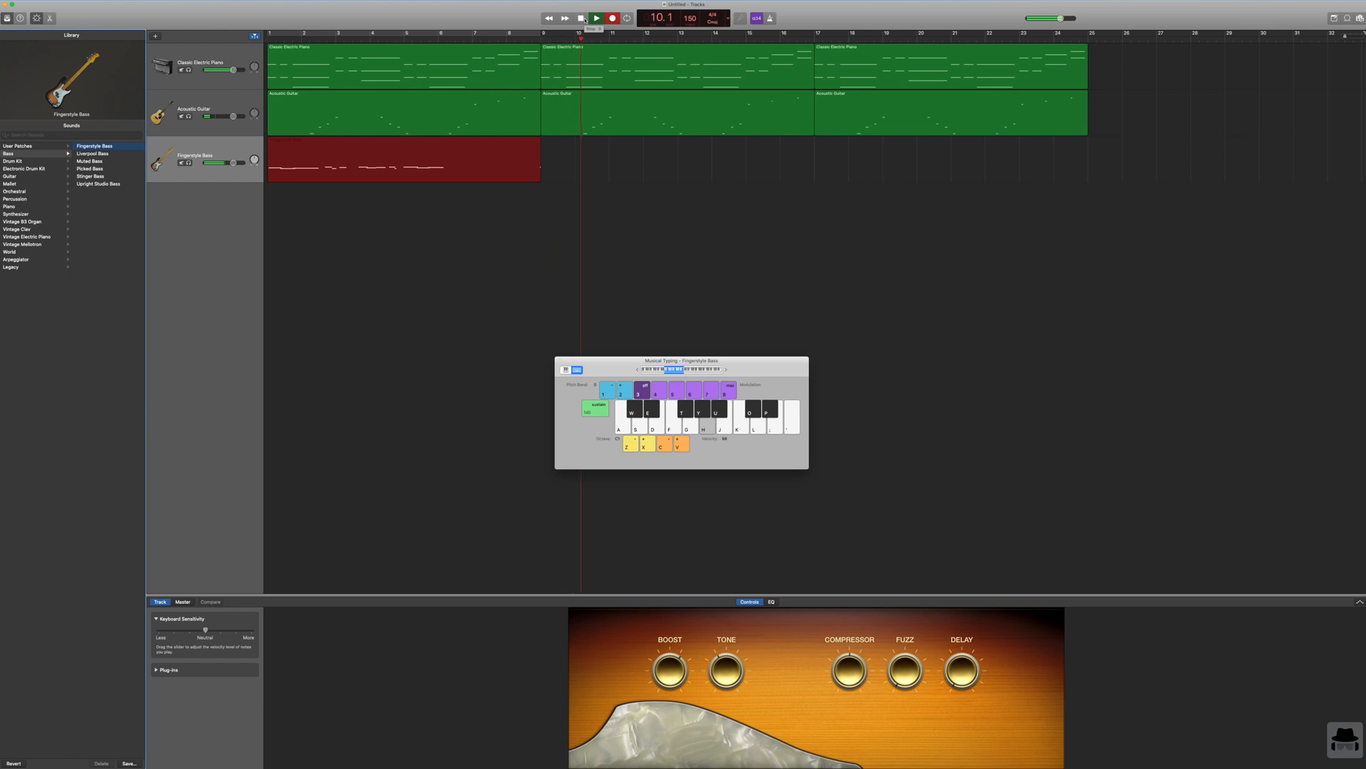
pyautogui.press('y')
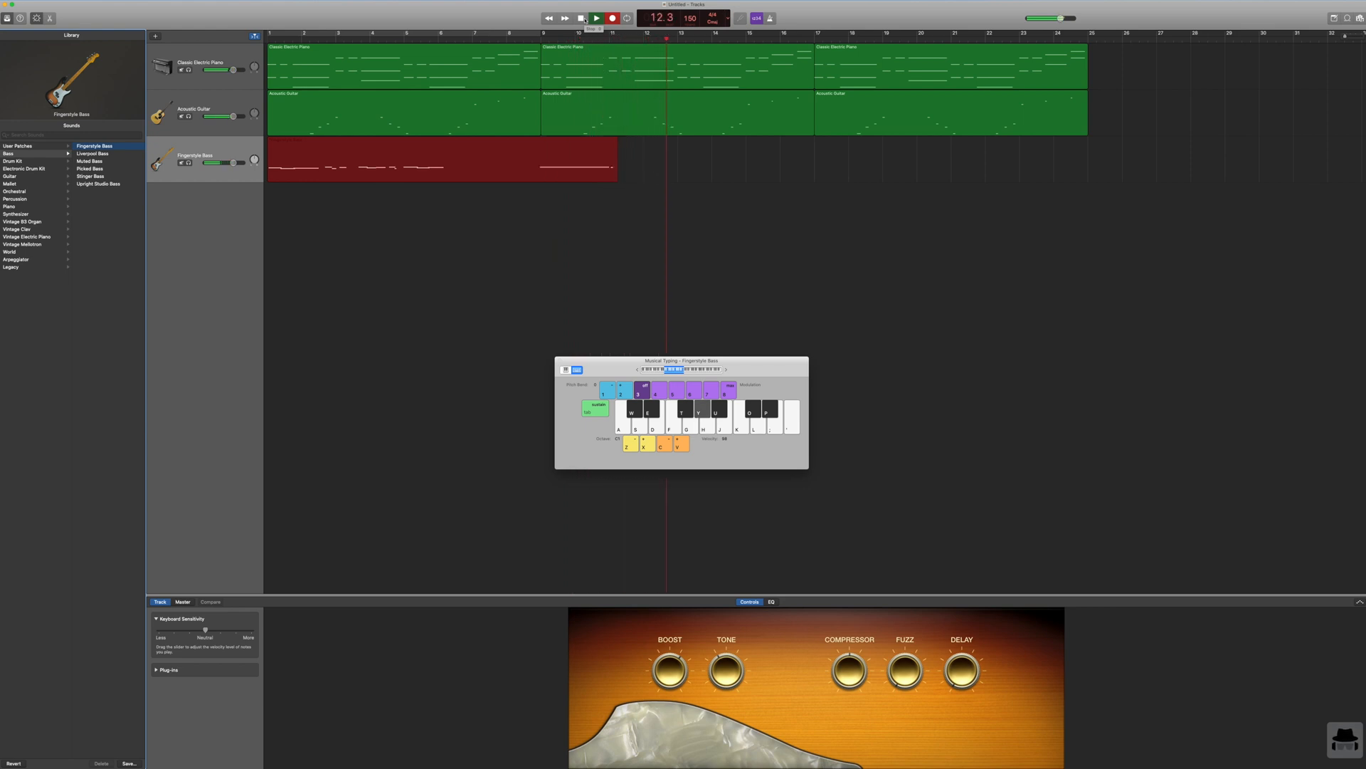
pyautogui.press('h')
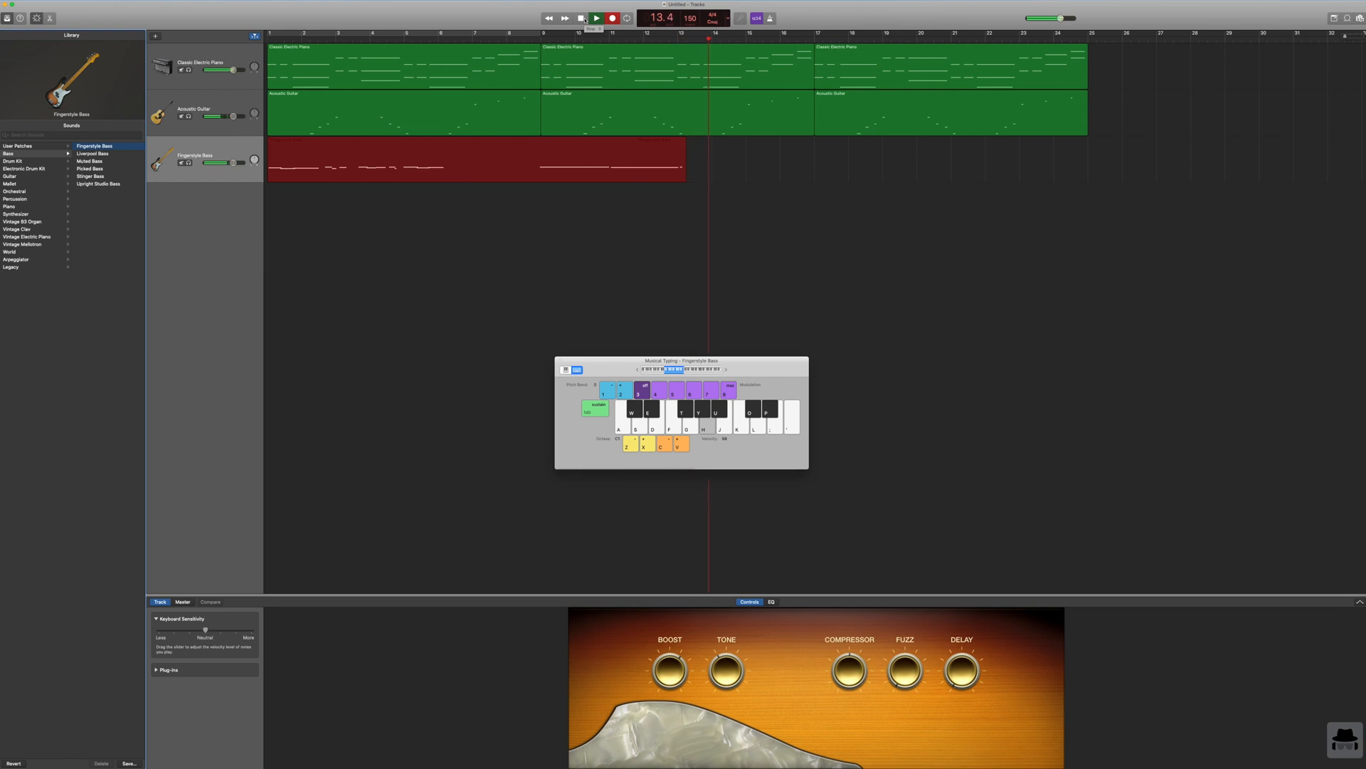
pyautogui.press('g')
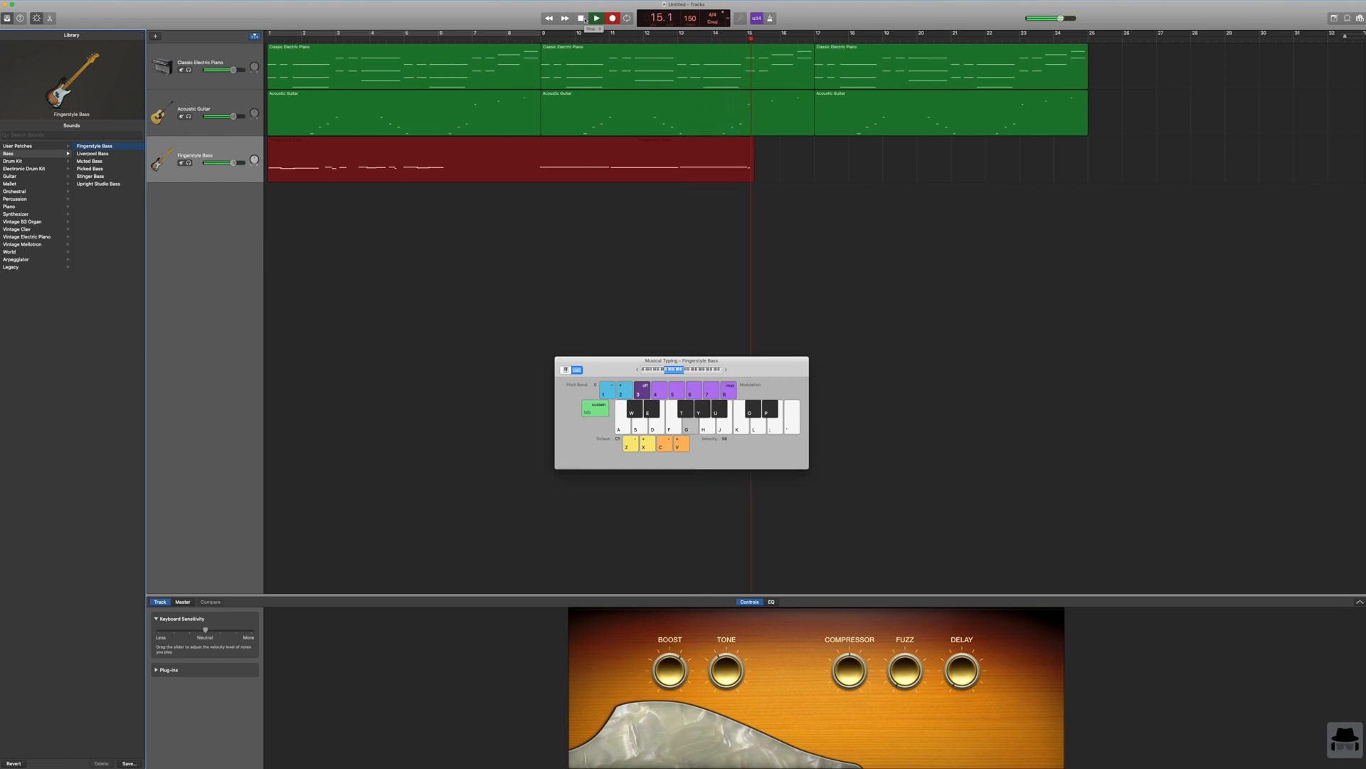
pyautogui.press('f')
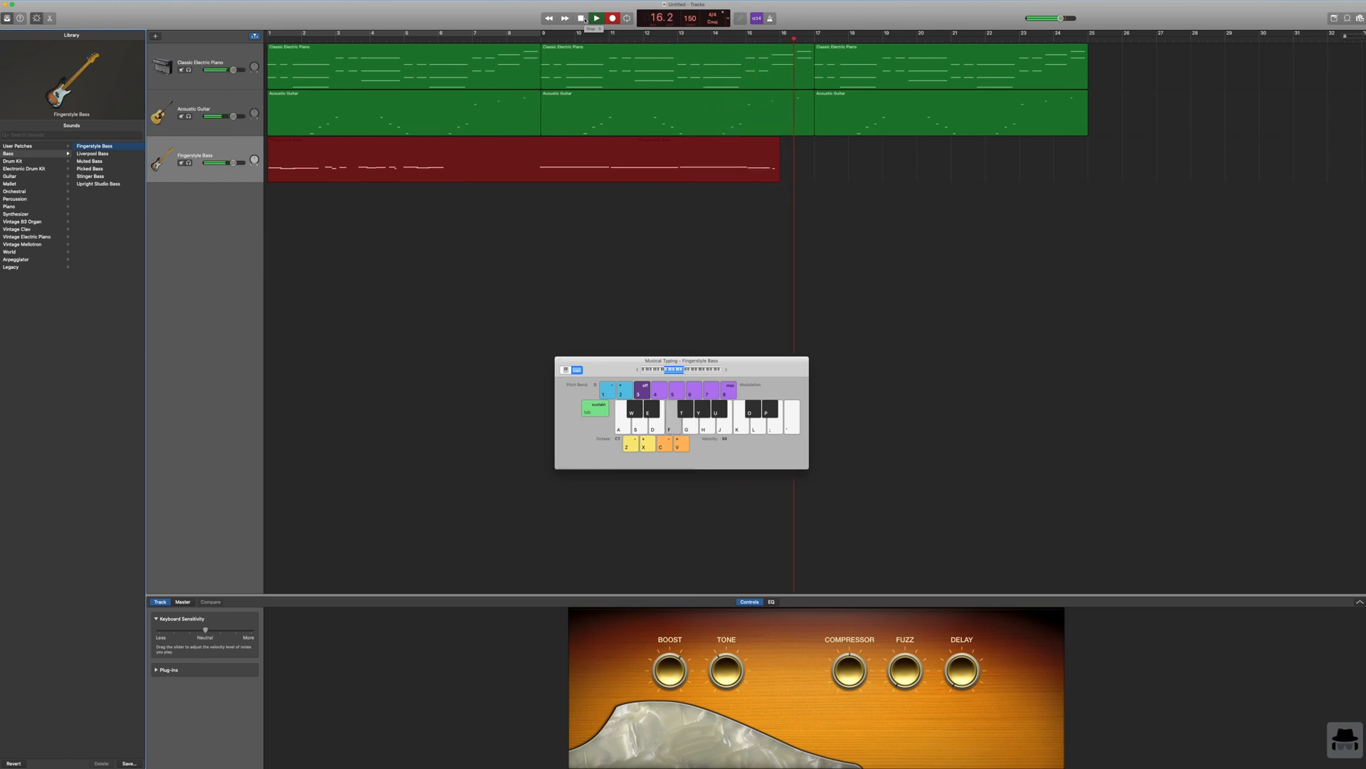
pyautogui.click(582, 19)
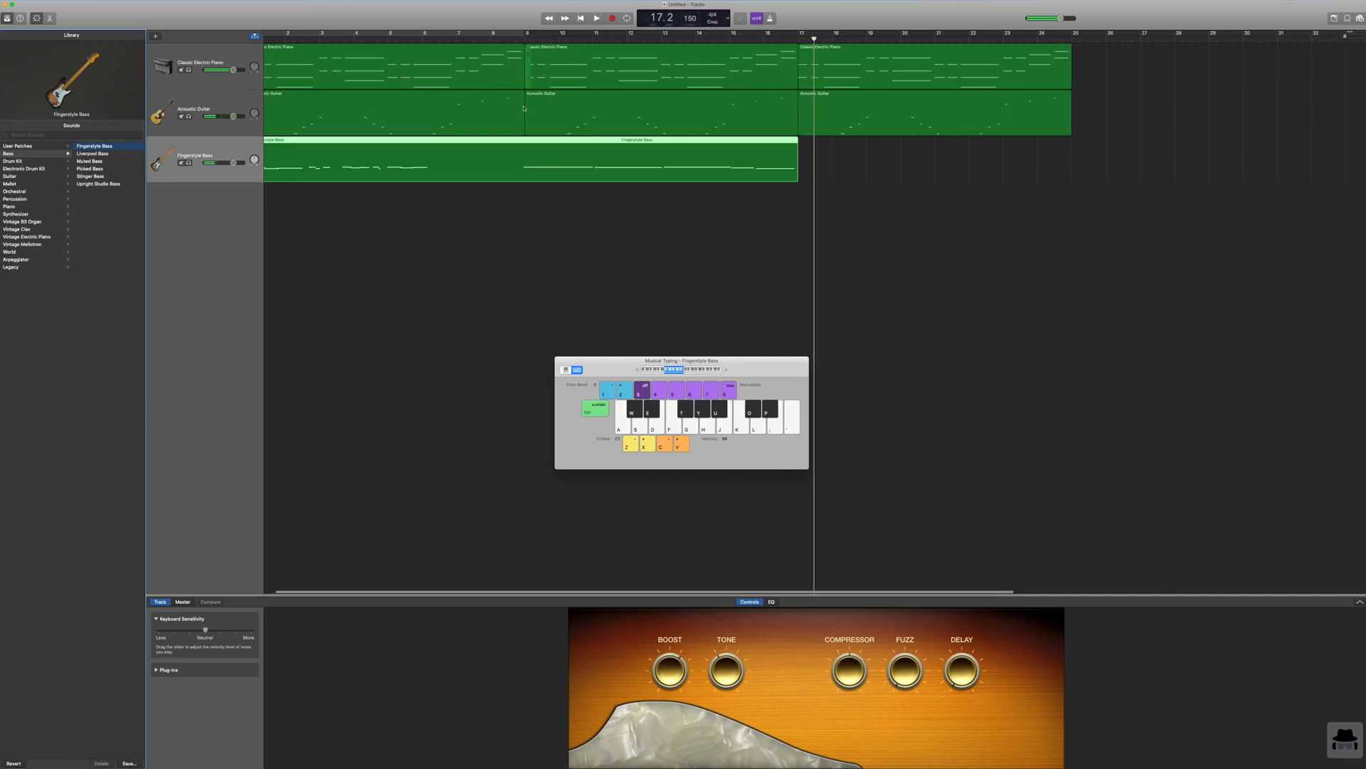
# Step: Trim the start of the bass region to bar 9 and align its first note with that bar line
pyautogui.hscroll(-2, 398, 143)
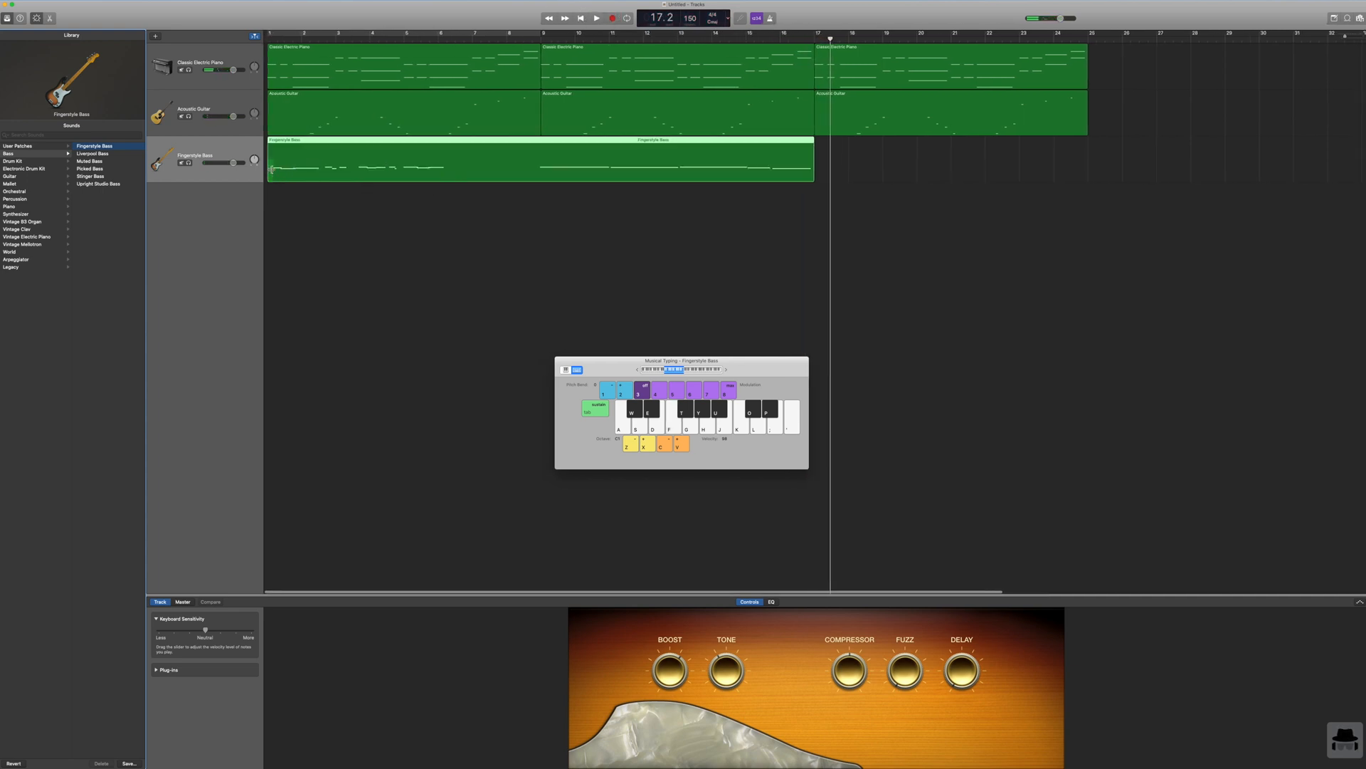
pyautogui.moveTo(269, 166); pyautogui.dragTo(542, 169)
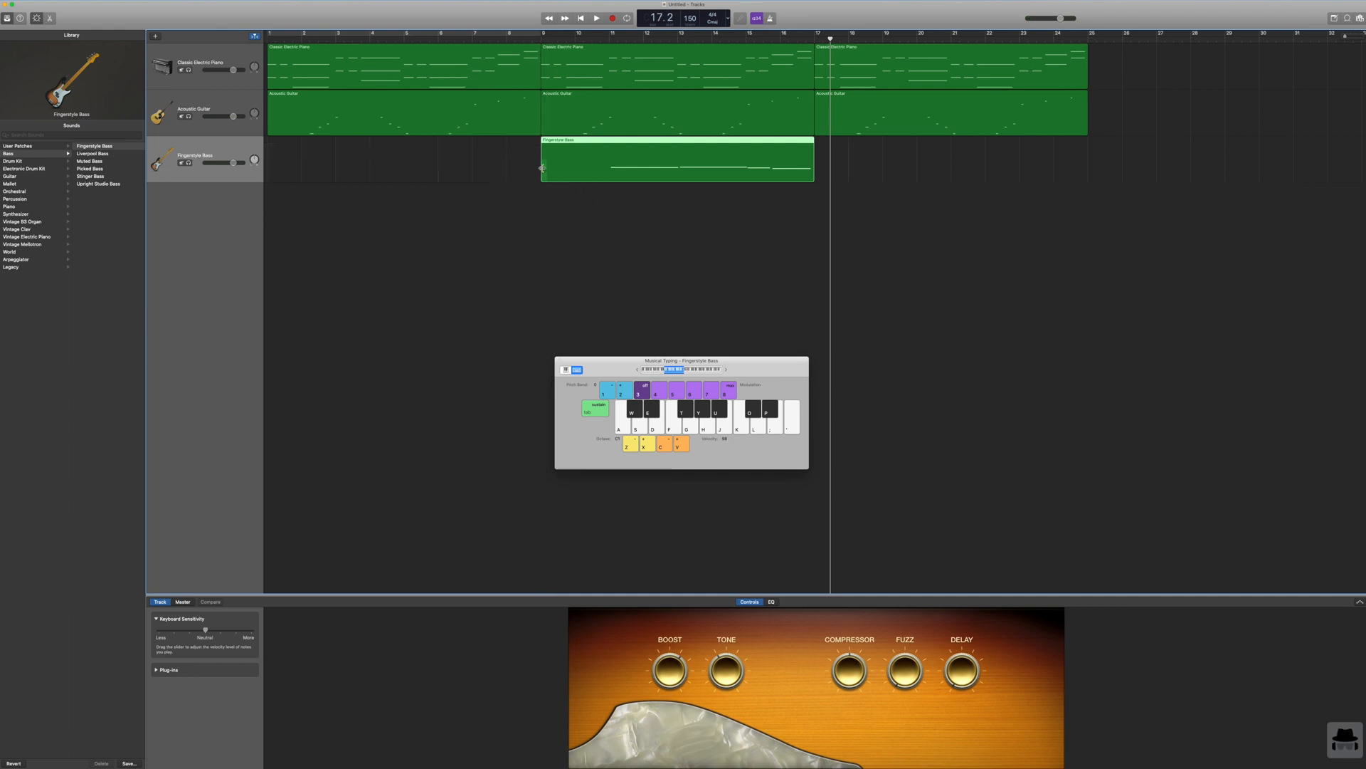
pyautogui.moveTo(542, 168); pyautogui.dragTo(533, 167)
pyautogui.doubleClick(569, 157)
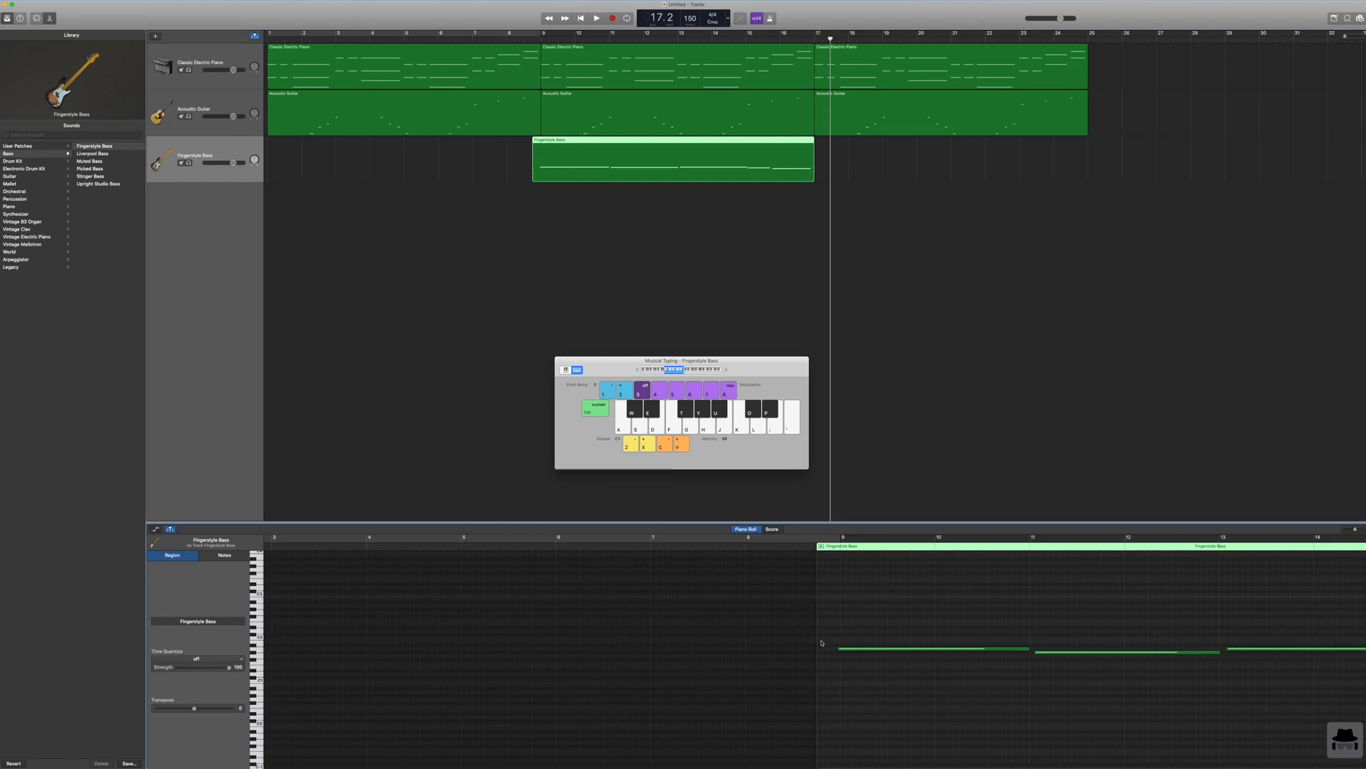
pyautogui.moveTo(838, 650); pyautogui.dragTo(839, 650)
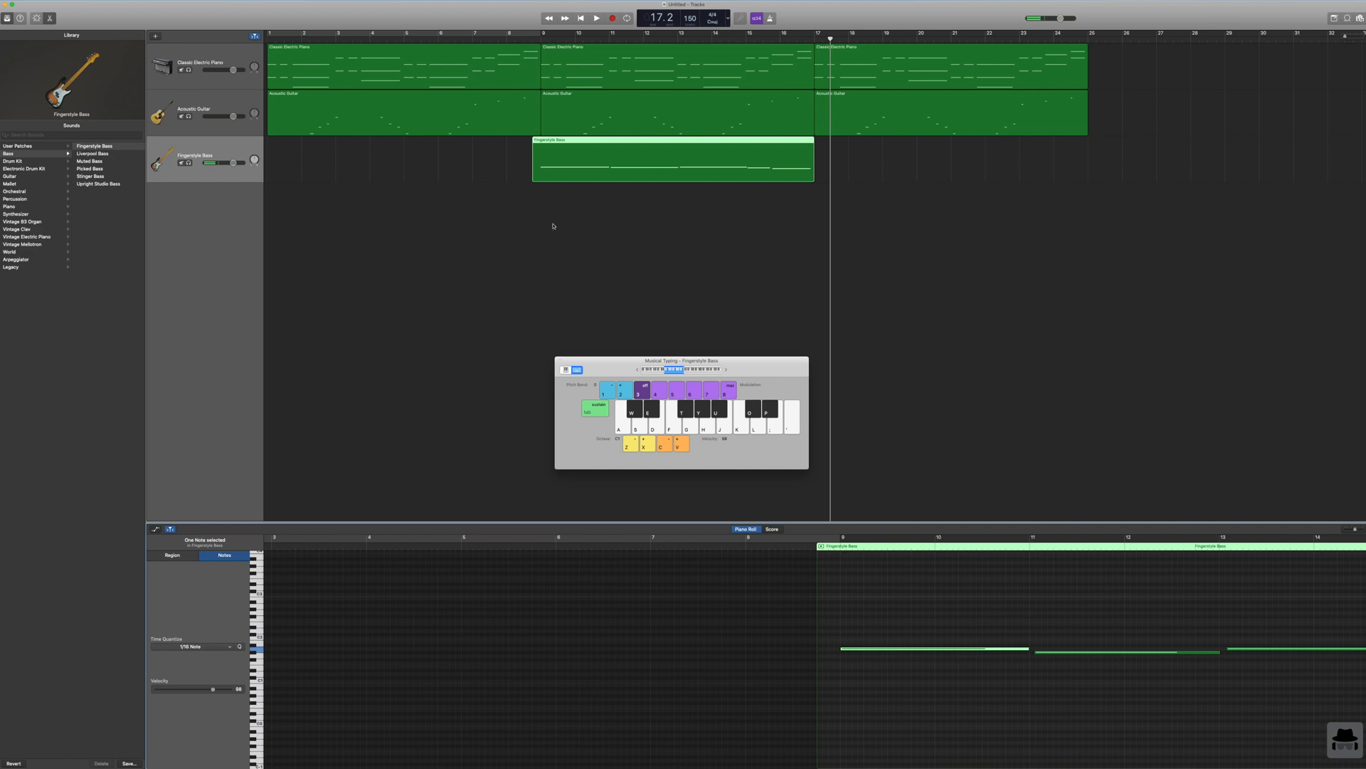
pyautogui.moveTo(536, 173); pyautogui.dragTo(542, 173)
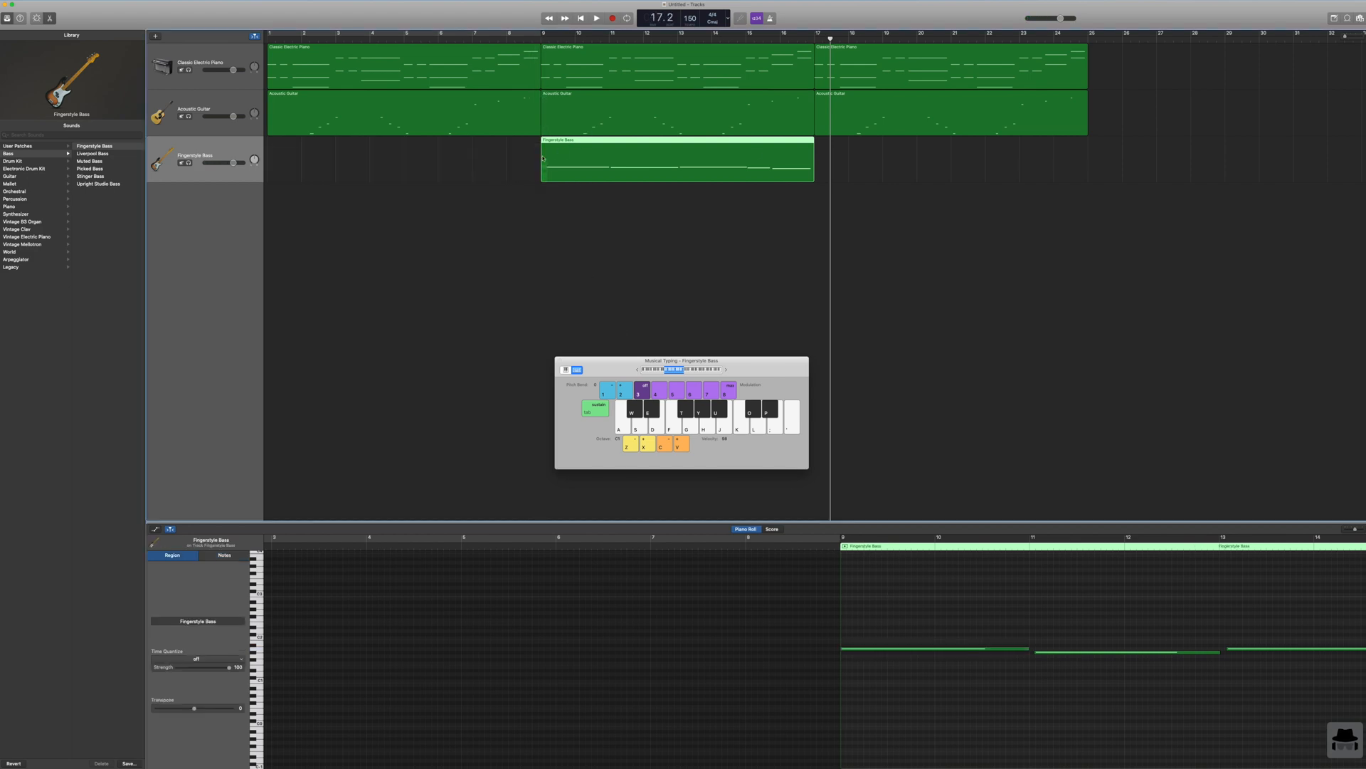
# Step: Move the trimmed bass region to bar 1 and adjust the edges of its last three notes, with the fourth note starting at bar 7
pyautogui.moveTo(803, 140); pyautogui.dragTo(529, 140)
pyautogui.click(838, 649)
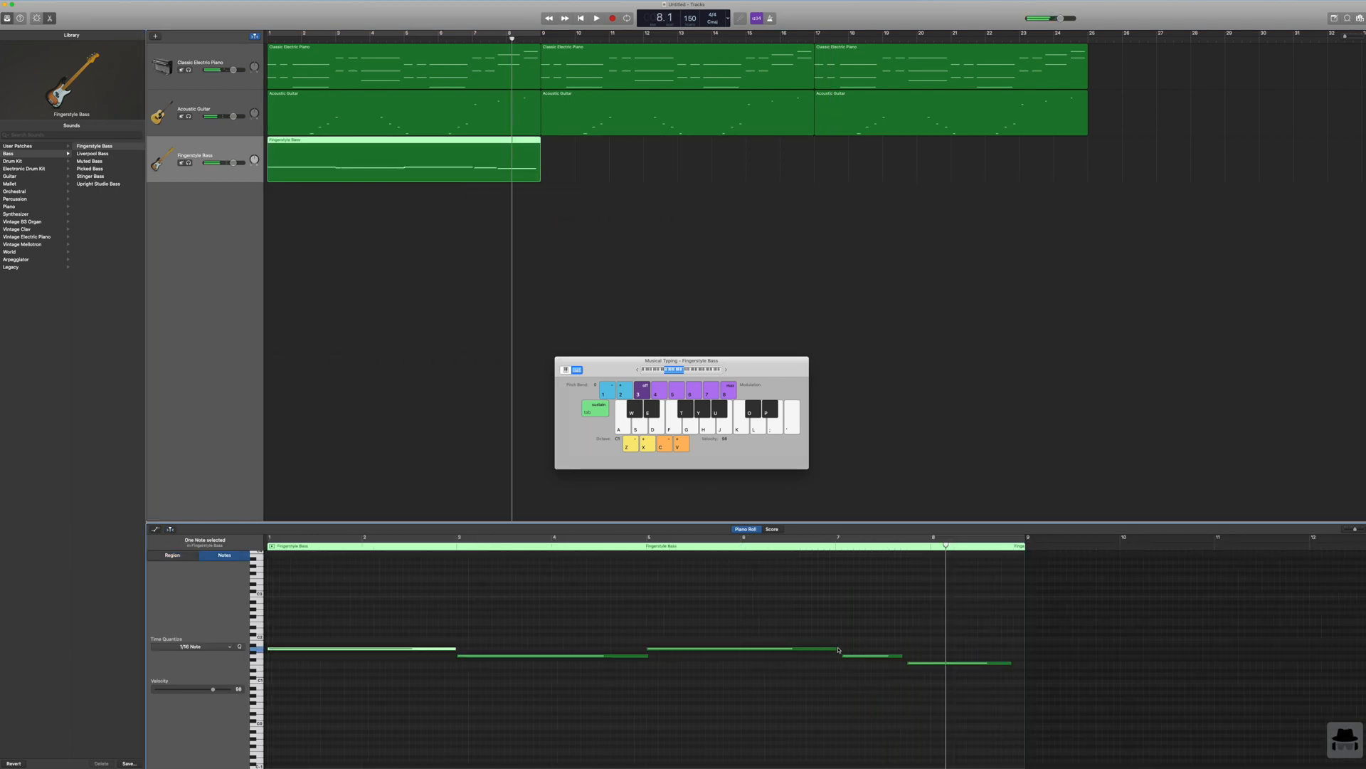
pyautogui.click(841, 656)
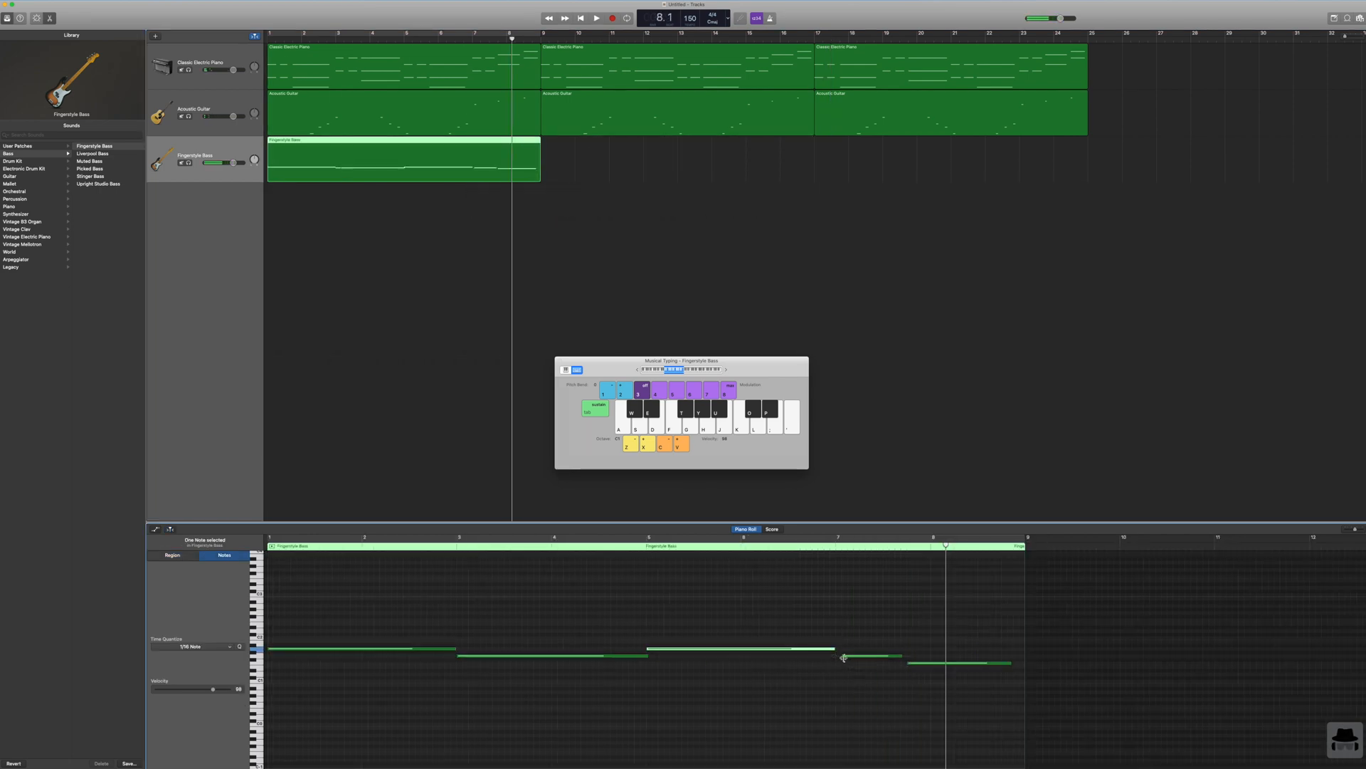
pyautogui.moveTo(841, 656); pyautogui.dragTo(906, 657)
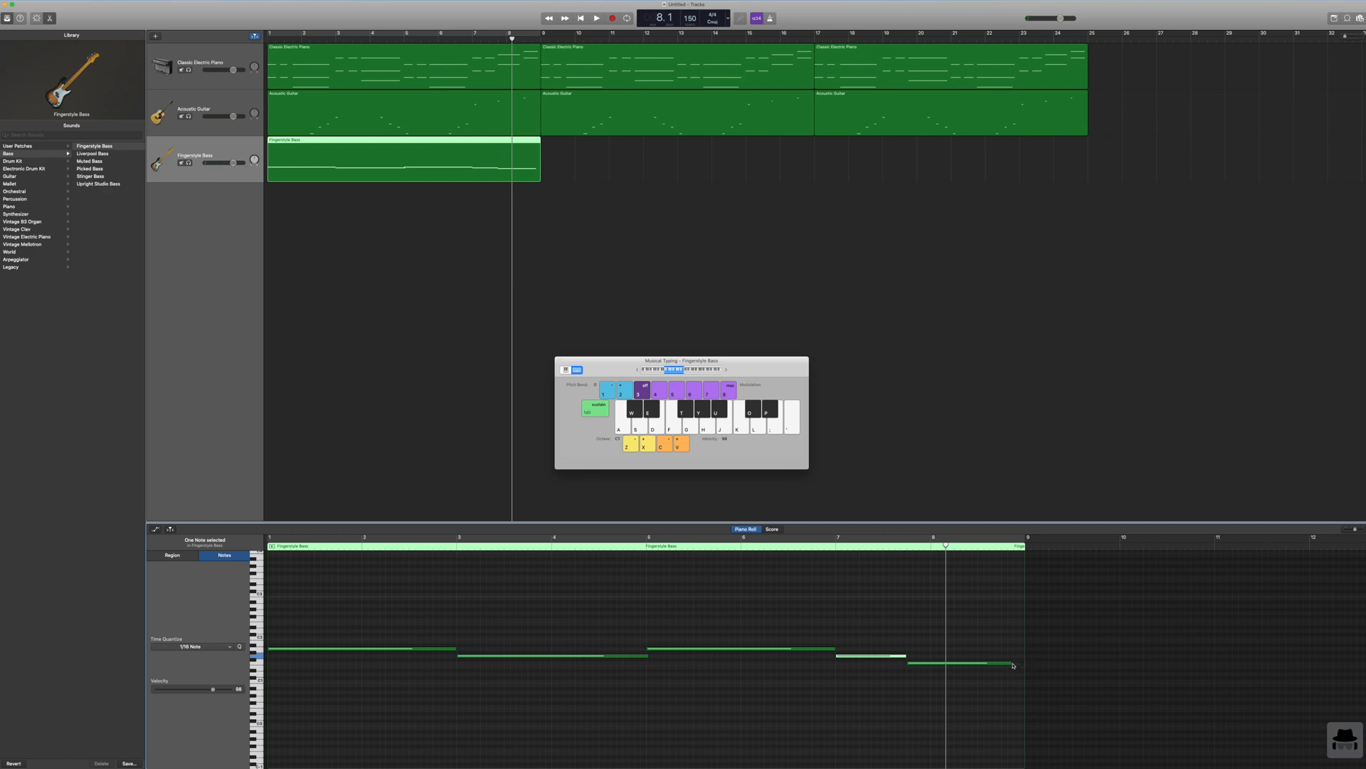
pyautogui.moveTo(1010, 663); pyautogui.dragTo(1025, 662)
# Step: Play the arrangement from the start to check the edited bass line with the piano and guitar
pyautogui.click(583, 18)
pyautogui.click(597, 18)
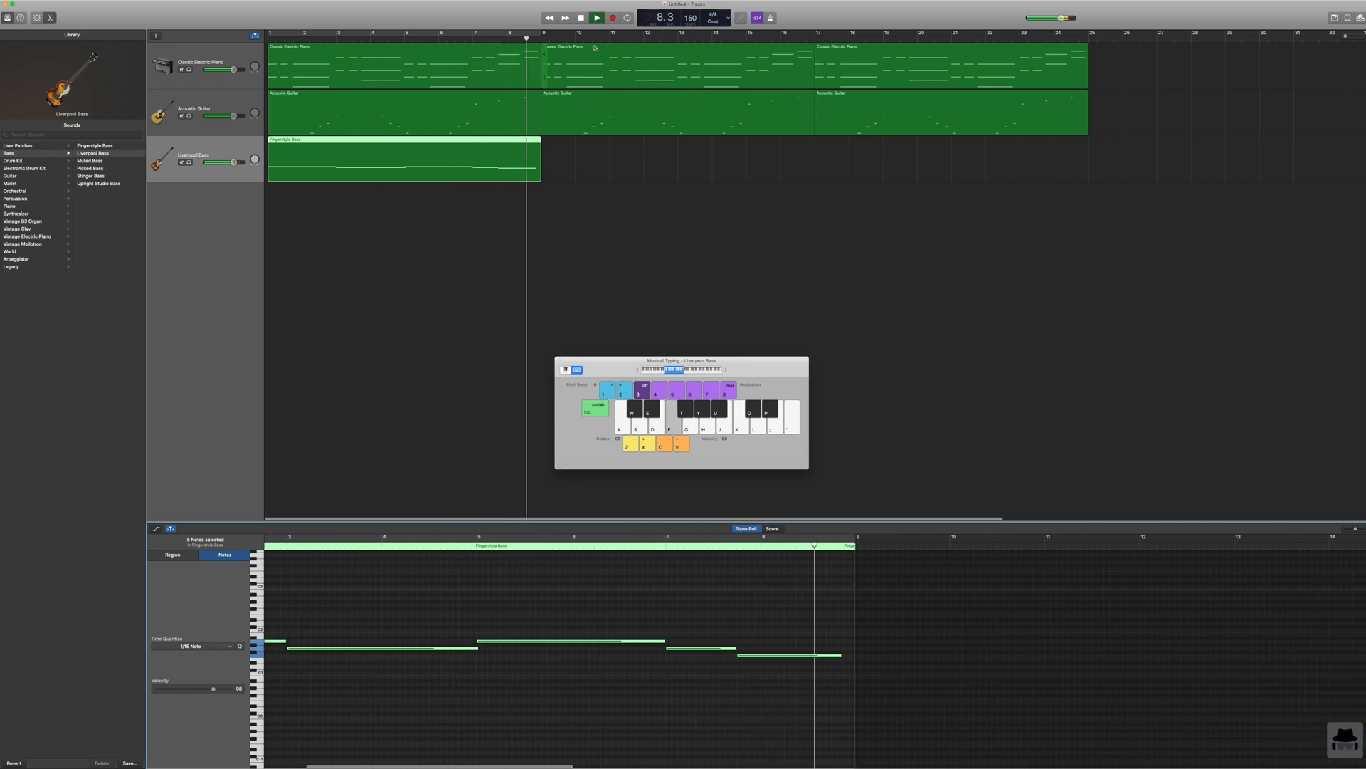
pyautogui.click(581, 18)
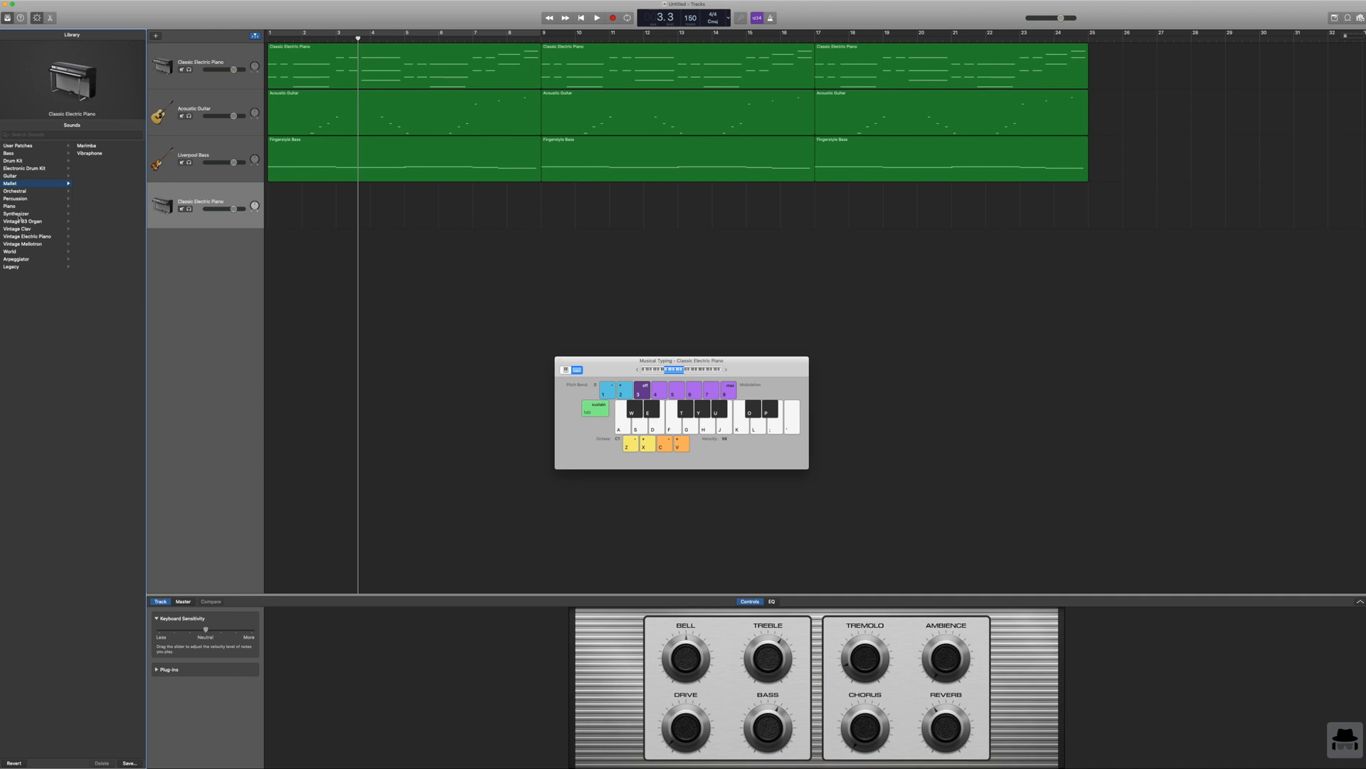
# Step: Change the new fourth track's sound to the Chimera Bells synthesizer patch and audition a few notes
pyautogui.click(21, 215)
pyautogui.click(16, 215)
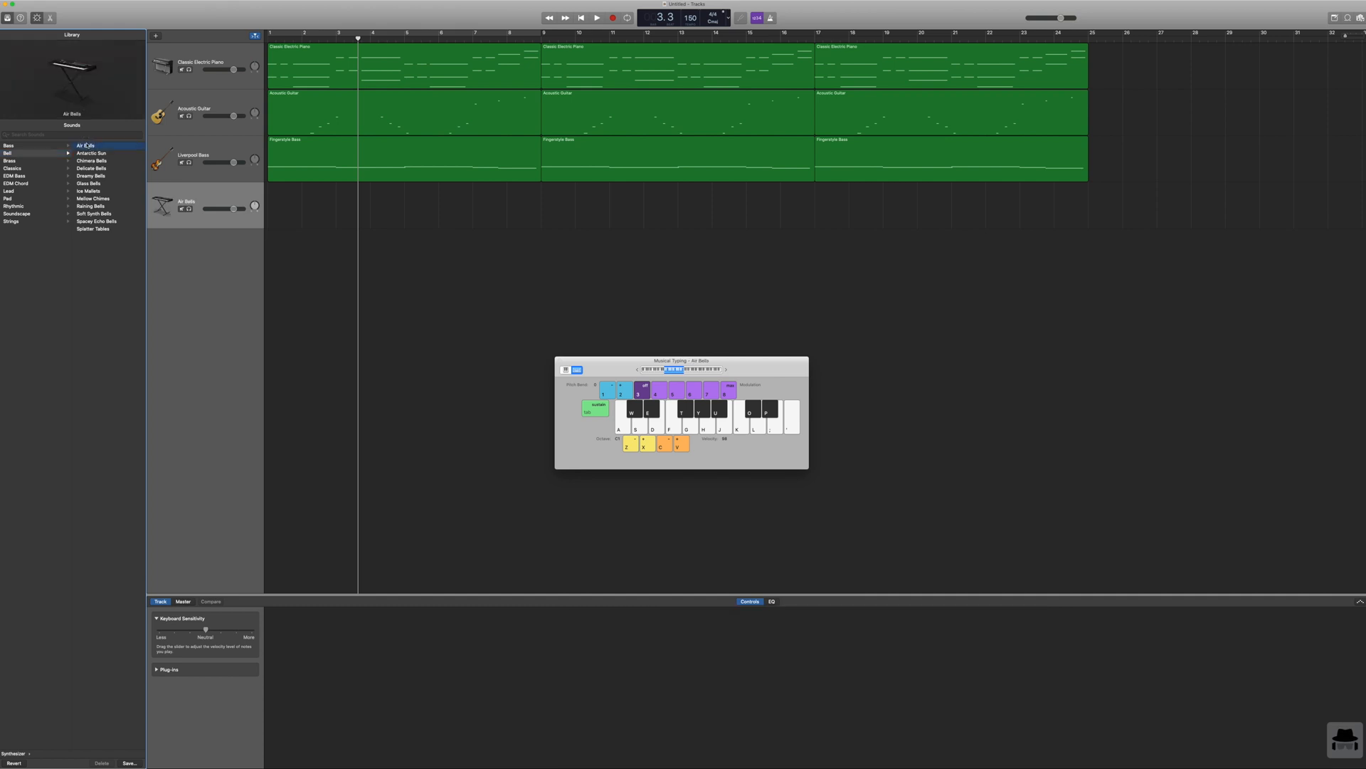
pyautogui.click(89, 162)
pyautogui.press('d')
pyautogui.press('s')
pyautogui.press('d')
pyautogui.press('f')
pyautogui.press('s')
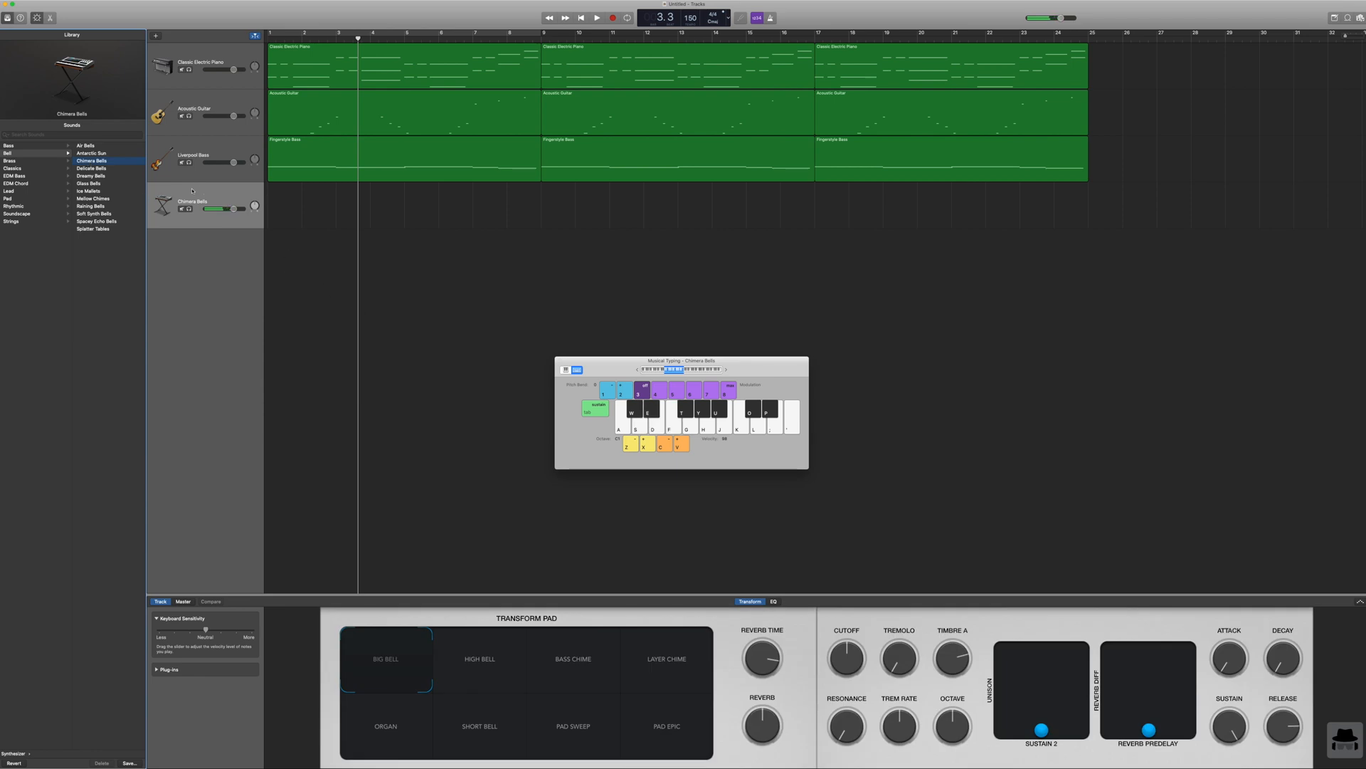
# Step: Raise the Musical Typing octave by two and try out bell notes in the higher range
pyautogui.click(648, 439)
pyautogui.press('f')
pyautogui.press('s')
pyautogui.press('f')
pyautogui.click(648, 440)
pyautogui.press('d')
# Step: Play the arrangement from the start to work out a bell part, and return the playhead to bar 1
pyautogui.click(580, 17)
pyautogui.click(597, 18)
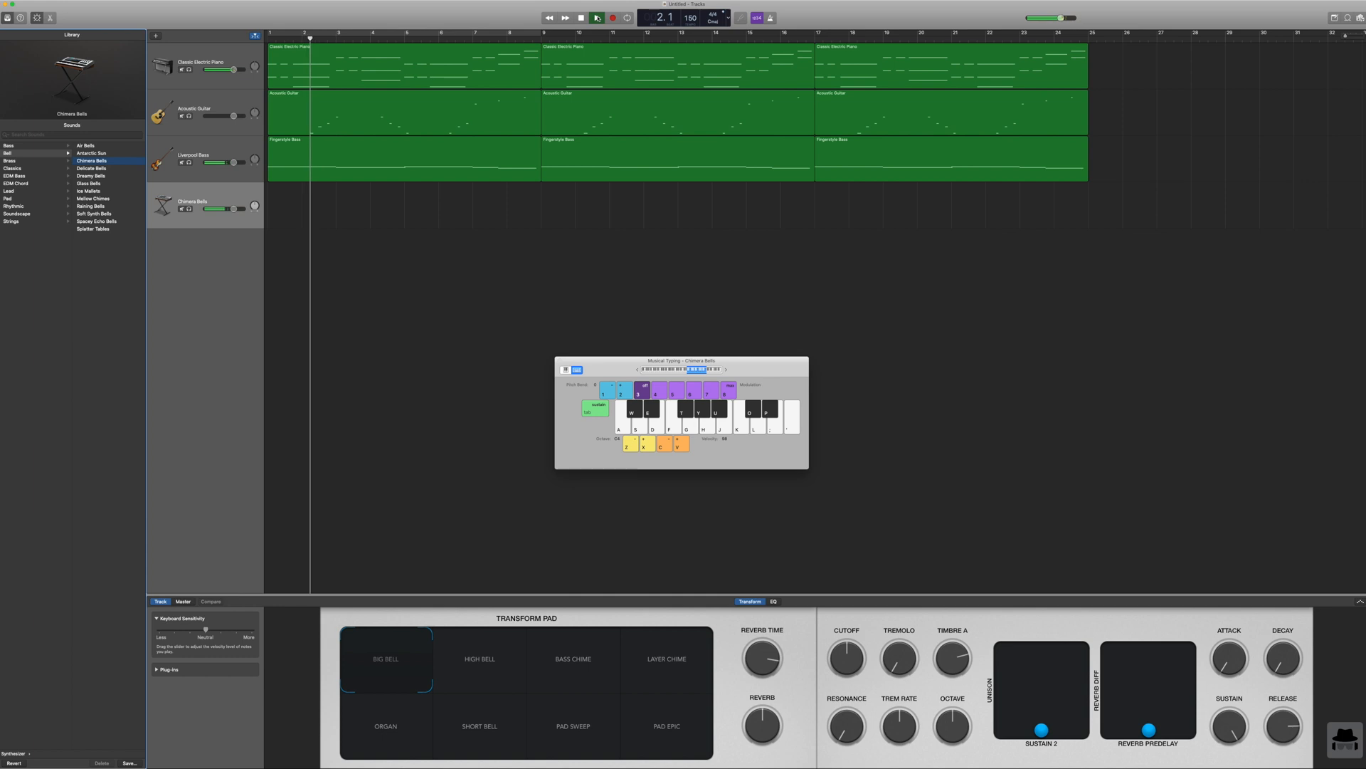
pyautogui.click(587, 17)
pyautogui.click(582, 18)
pyautogui.click(597, 18)
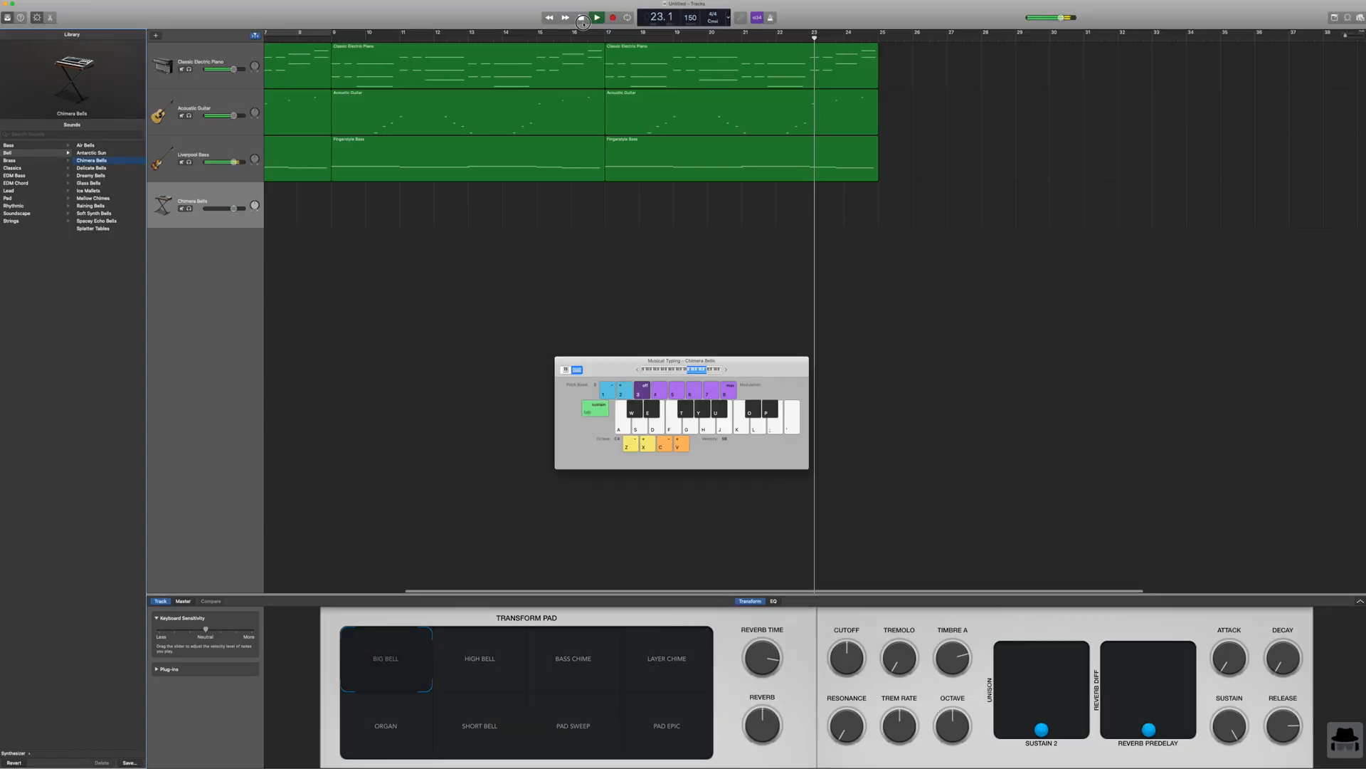
pyautogui.click(582, 18)
pyautogui.click(581, 18)
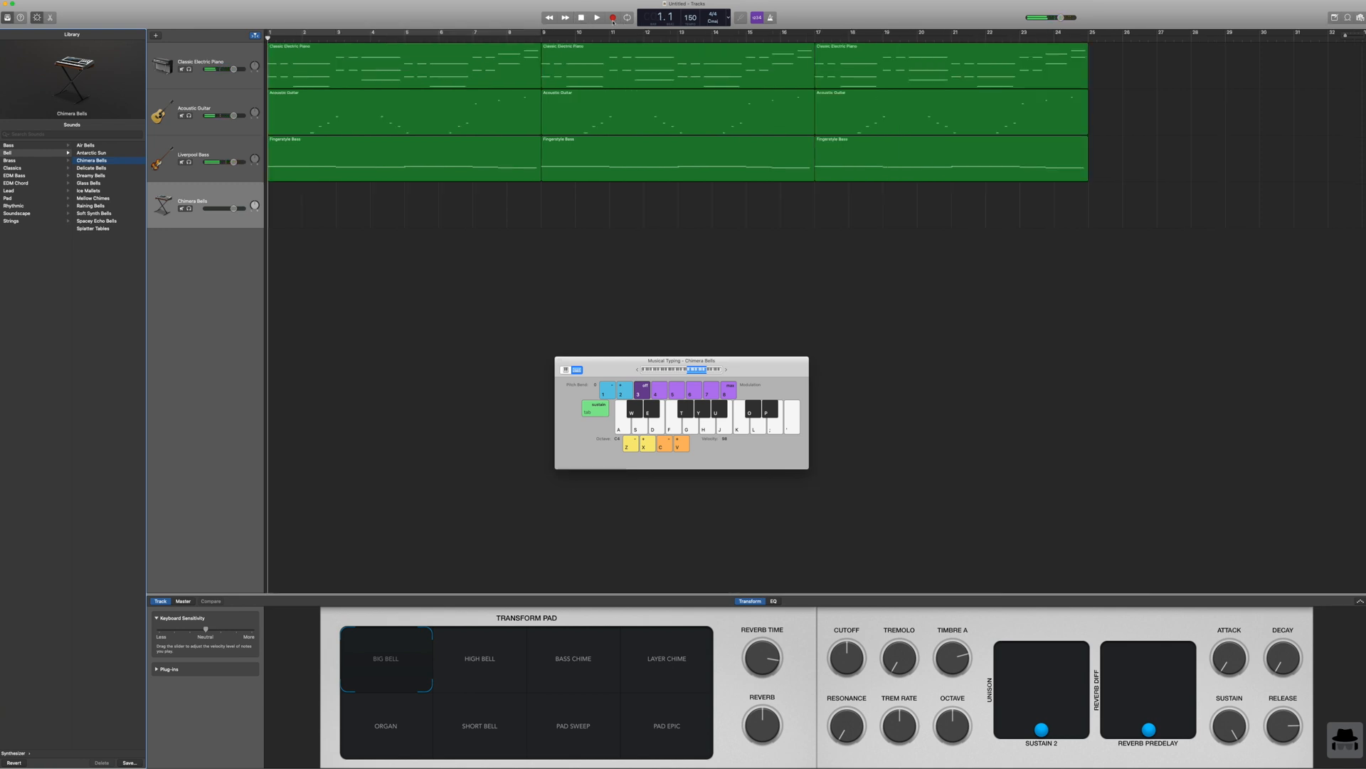
# Step: Record a sparse bell melody on the Chimera Bells track and extend its region to end at bar 9
pyautogui.press('y')
pyautogui.click(613, 19)
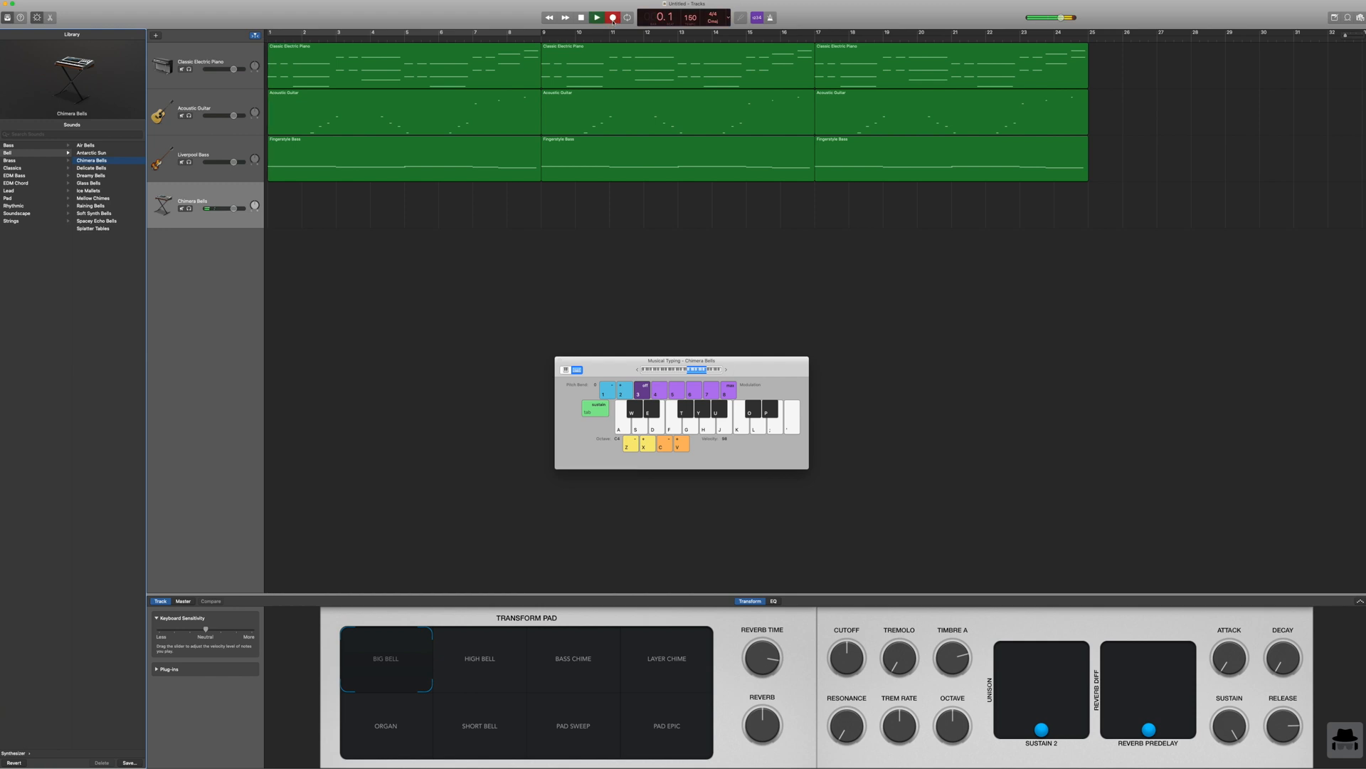
pyautogui.press('y')
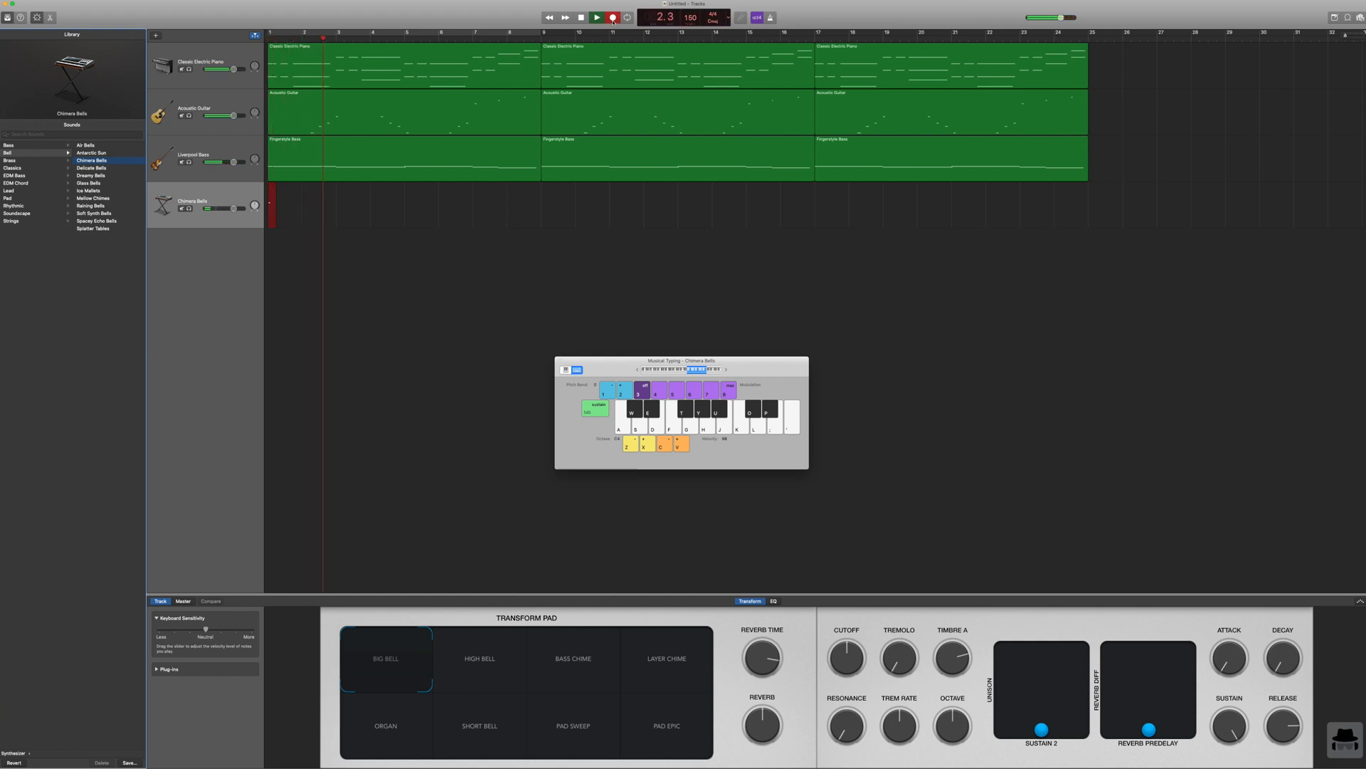
pyautogui.press('t')
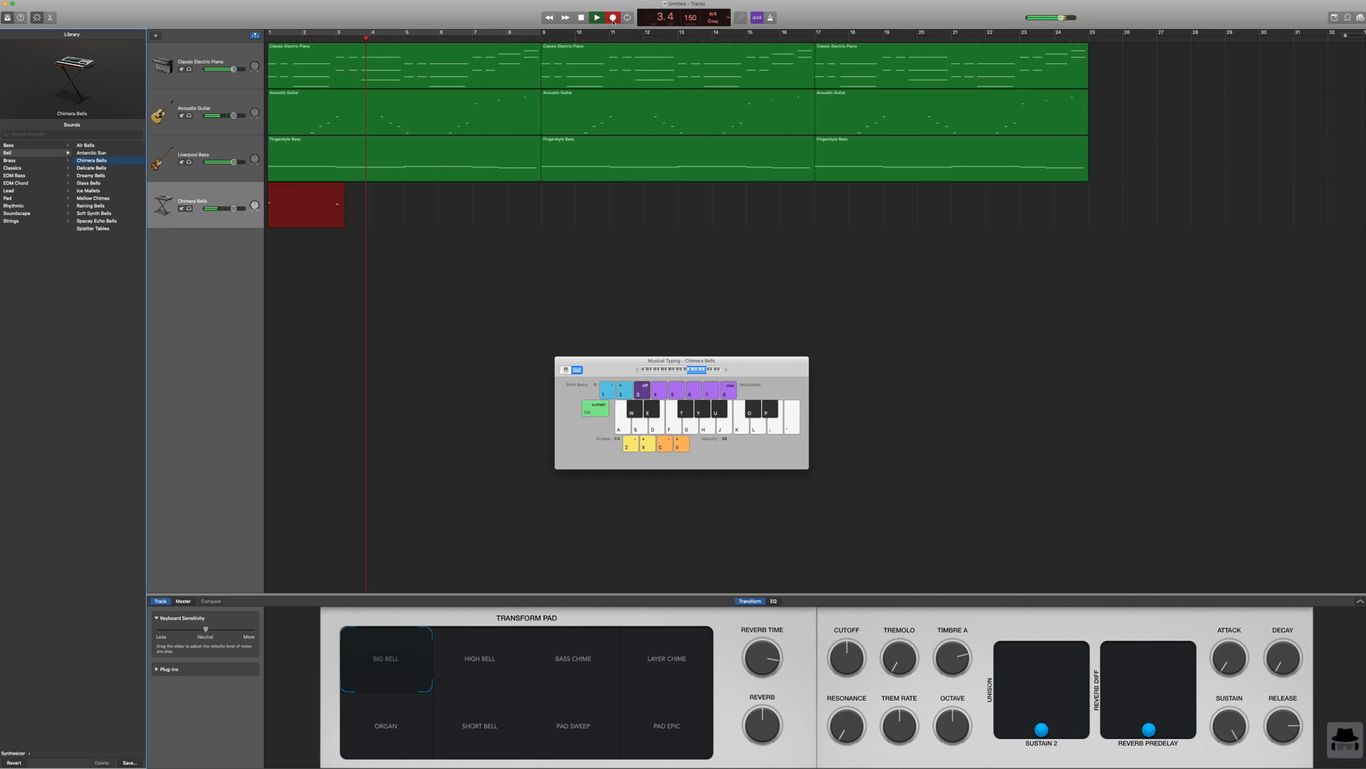
pyautogui.press('y')
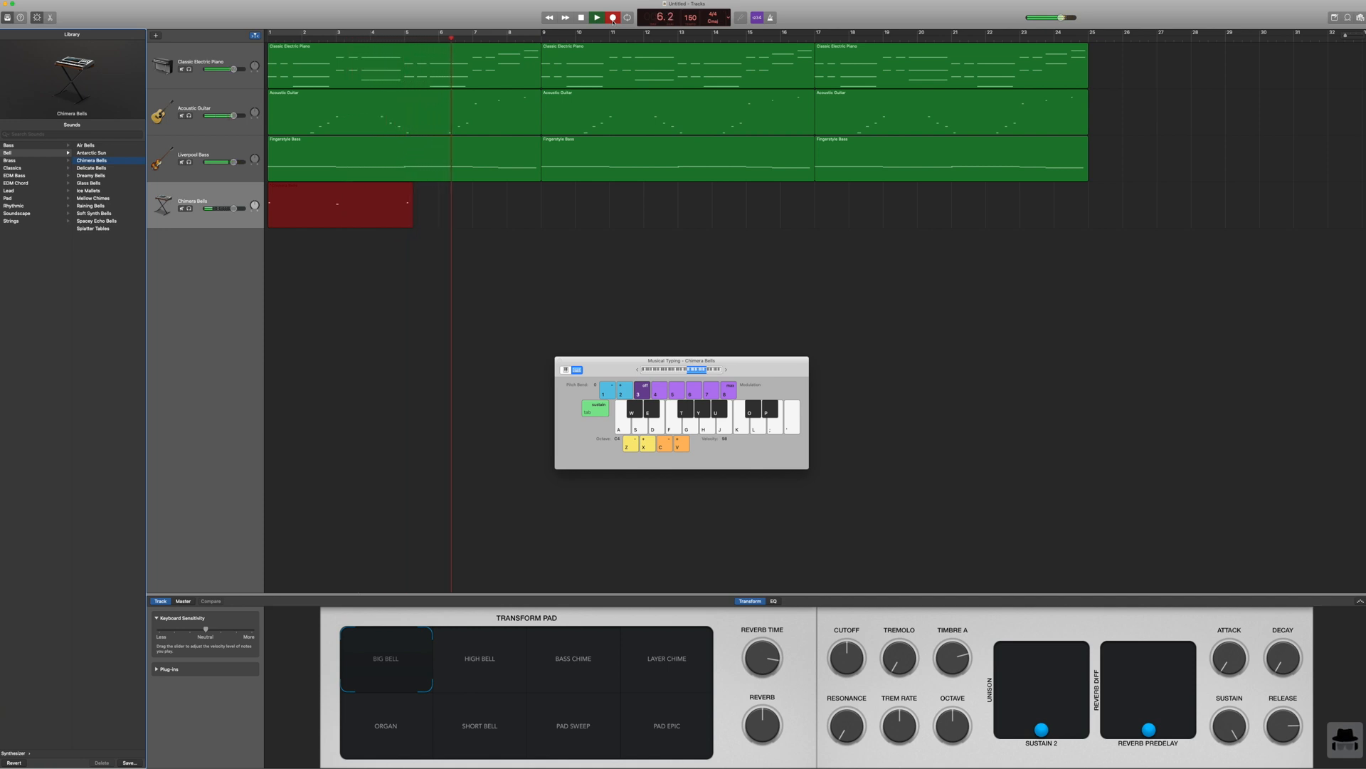
pyautogui.press('t')
pyautogui.press('f')
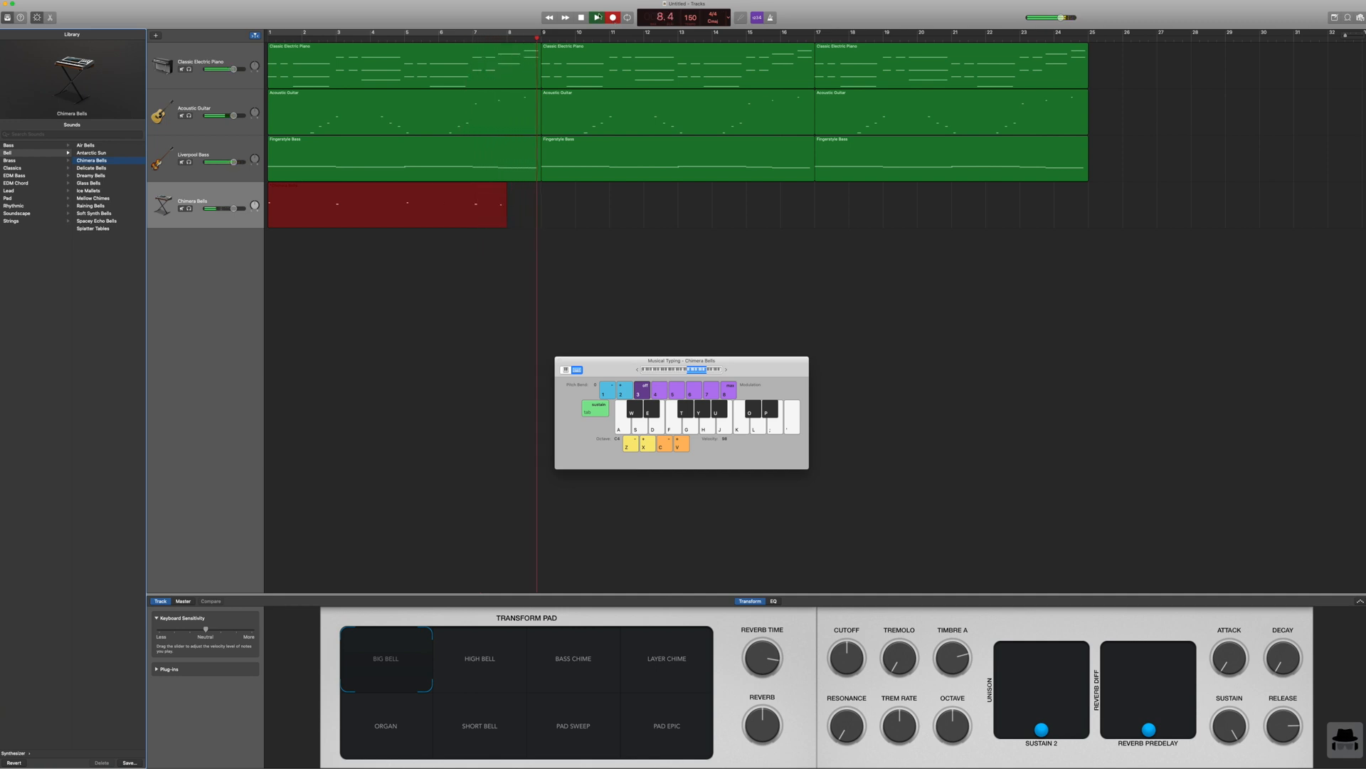
pyautogui.press('space')
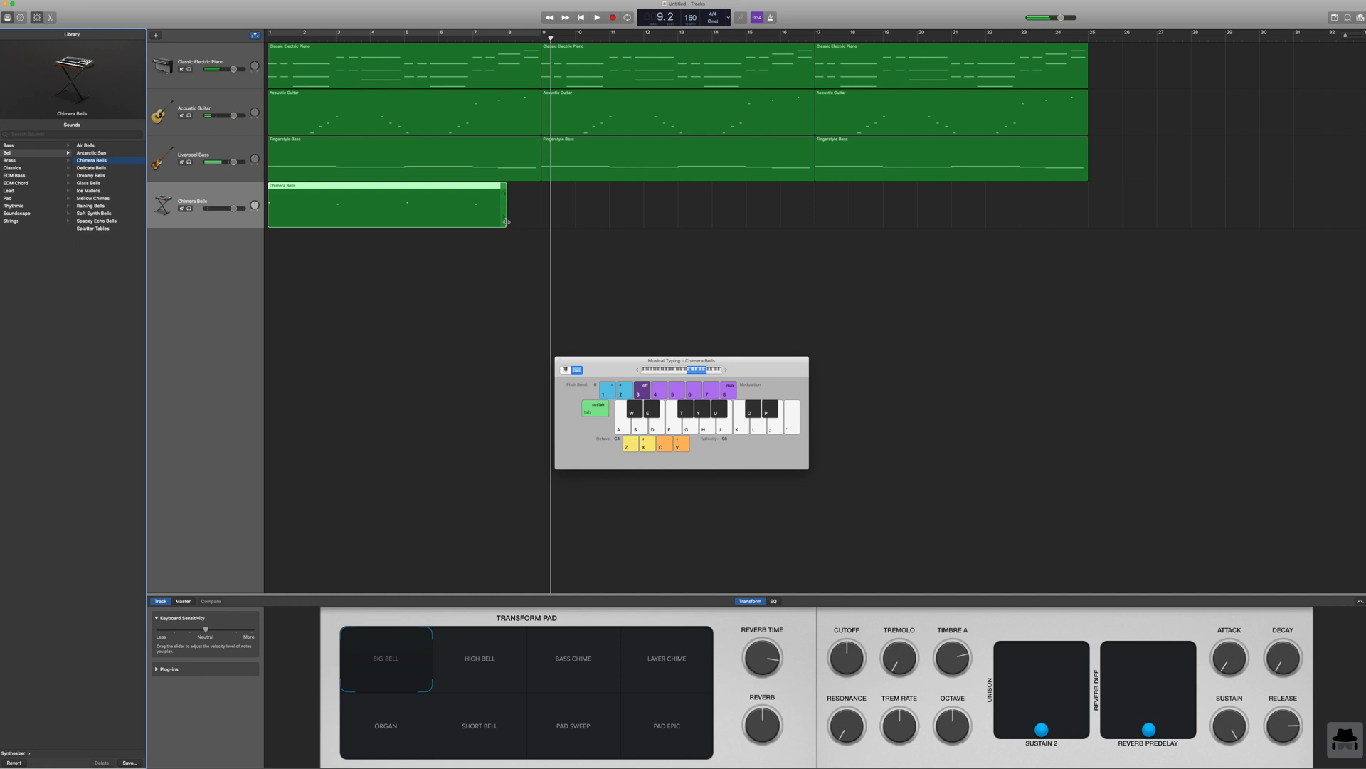
pyautogui.moveTo(505, 223); pyautogui.dragTo(541, 222)
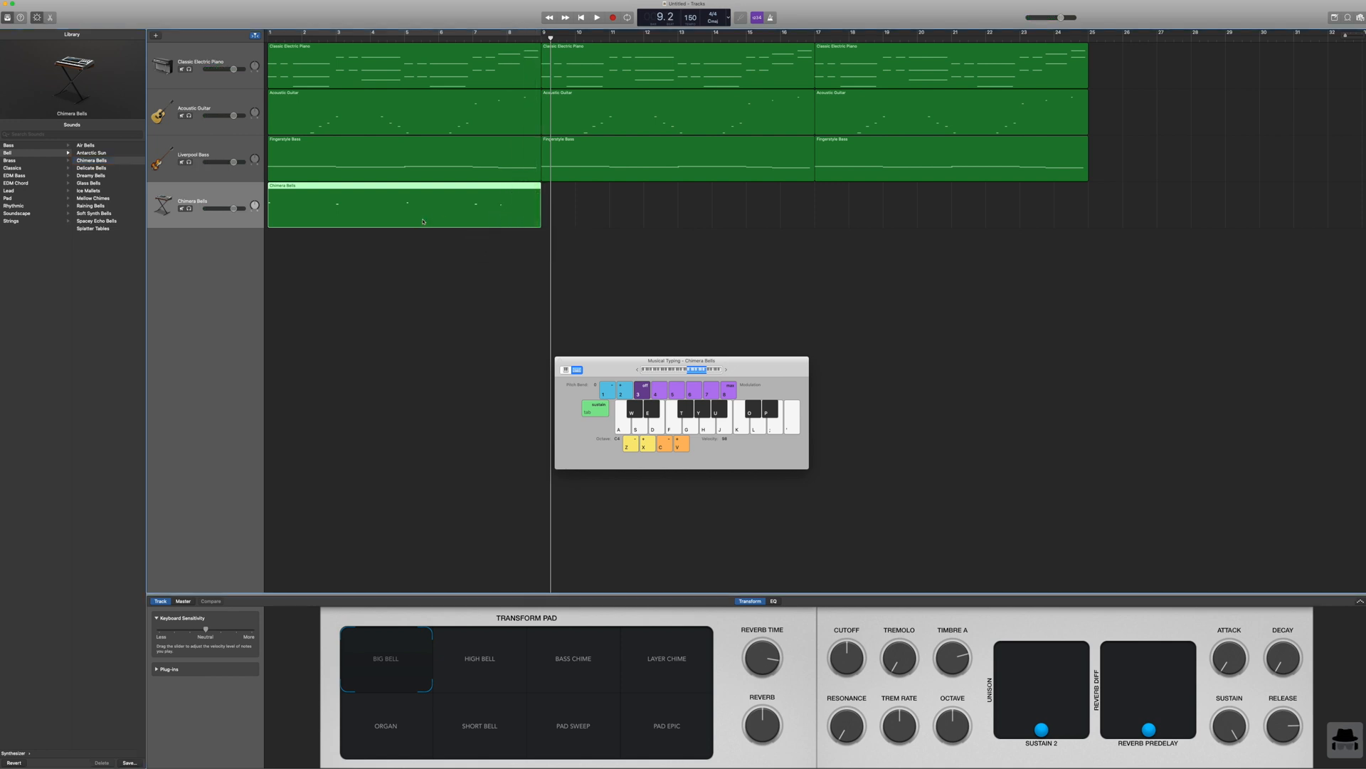
# Step: Open the bell region in the piano roll and lower the Chimera Bells and Liverpool Bass track volumes, checking the mix in playback
pyautogui.doubleClick(423, 221)
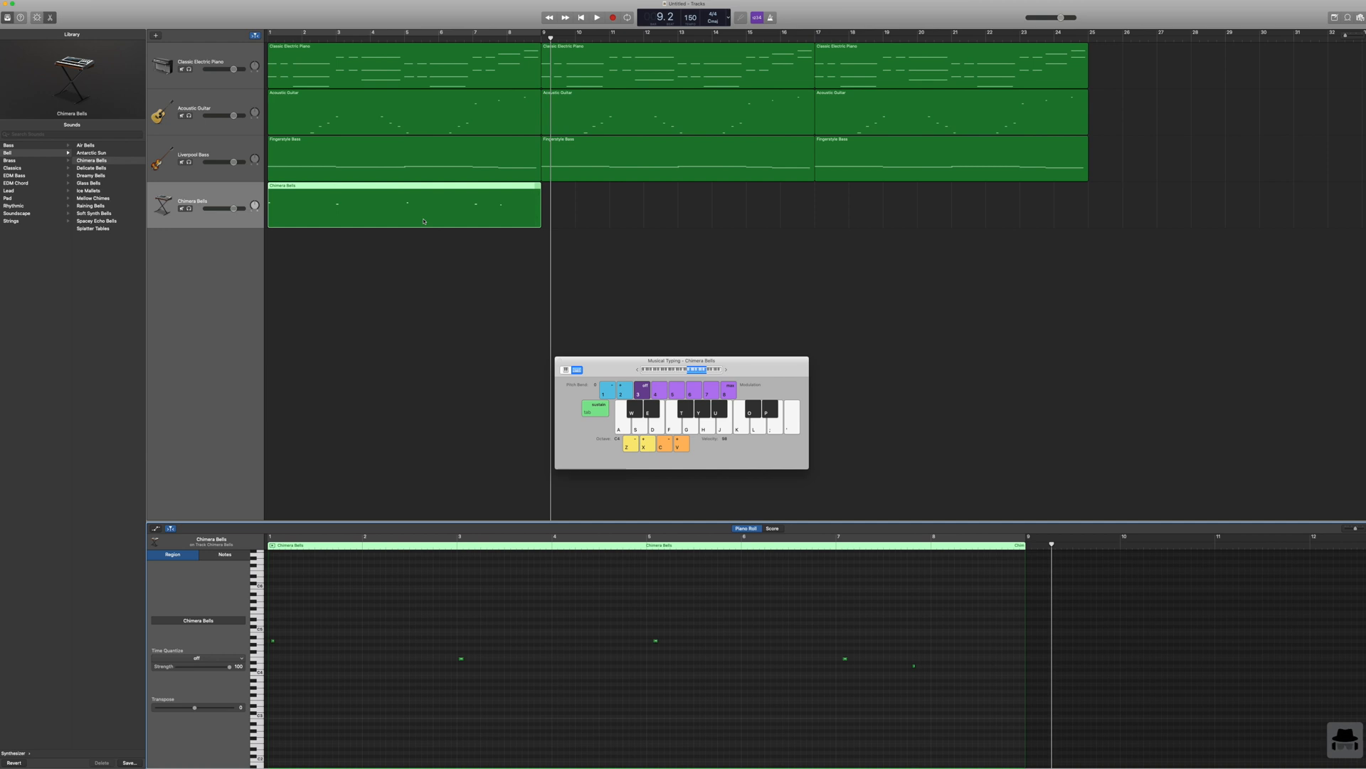
pyautogui.moveTo(233, 207); pyautogui.dragTo(219, 208)
pyautogui.click(579, 18)
pyautogui.click(594, 17)
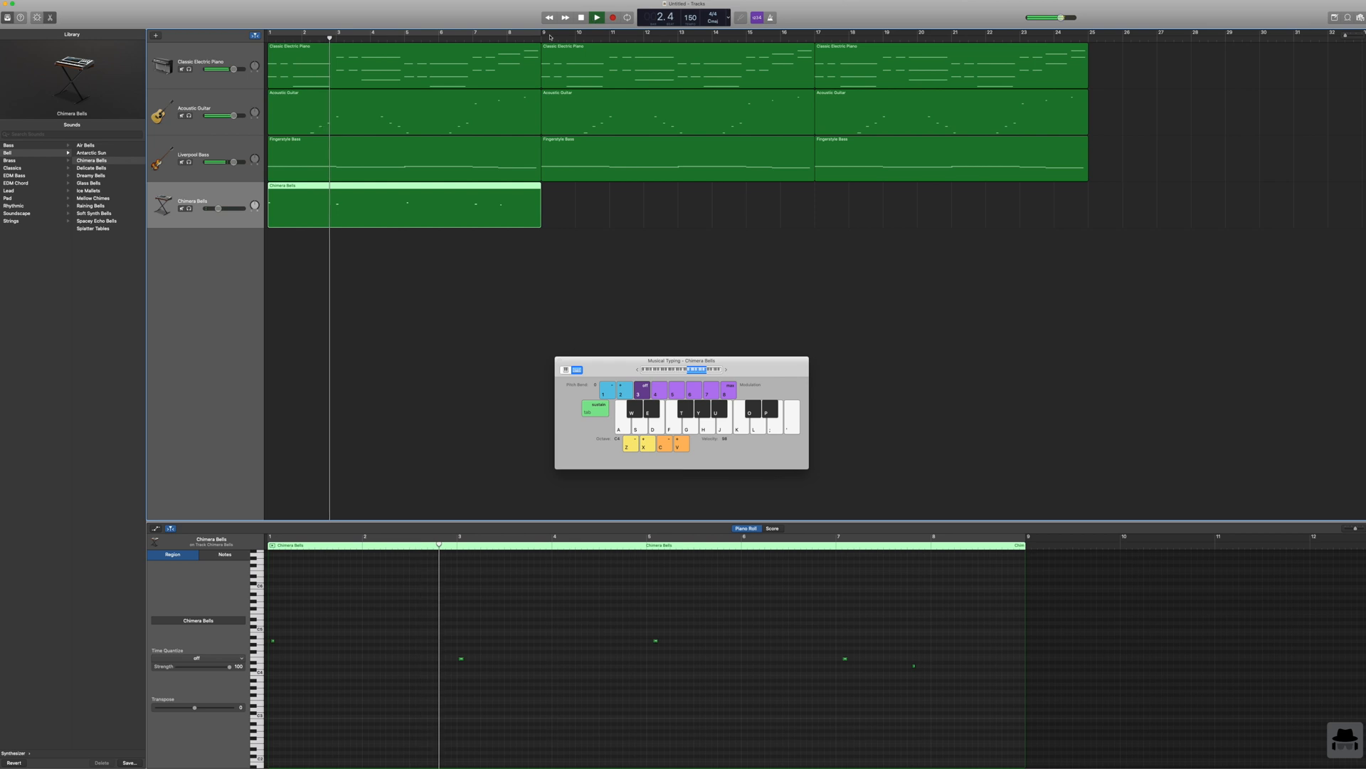
pyautogui.moveTo(233, 163); pyautogui.dragTo(229, 162)
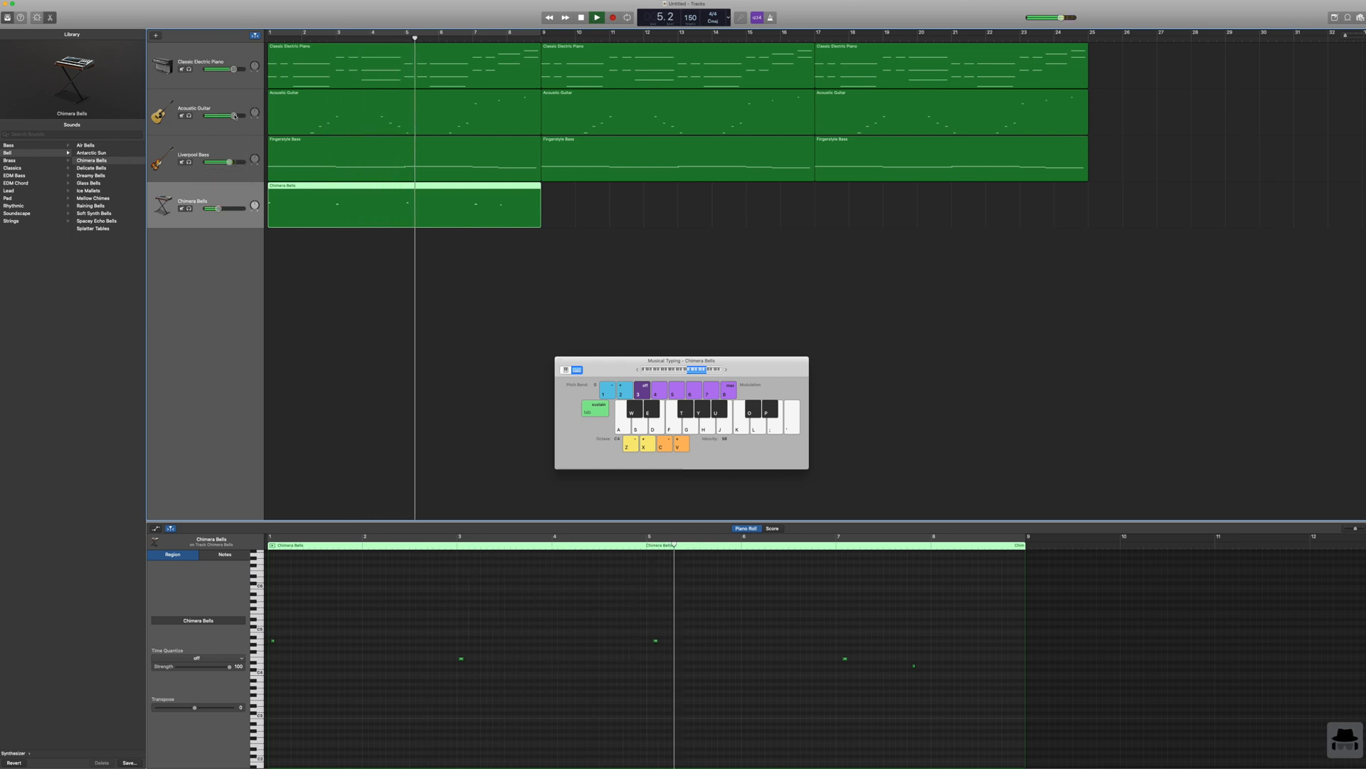
pyautogui.moveTo(229, 162); pyautogui.dragTo(226, 162)
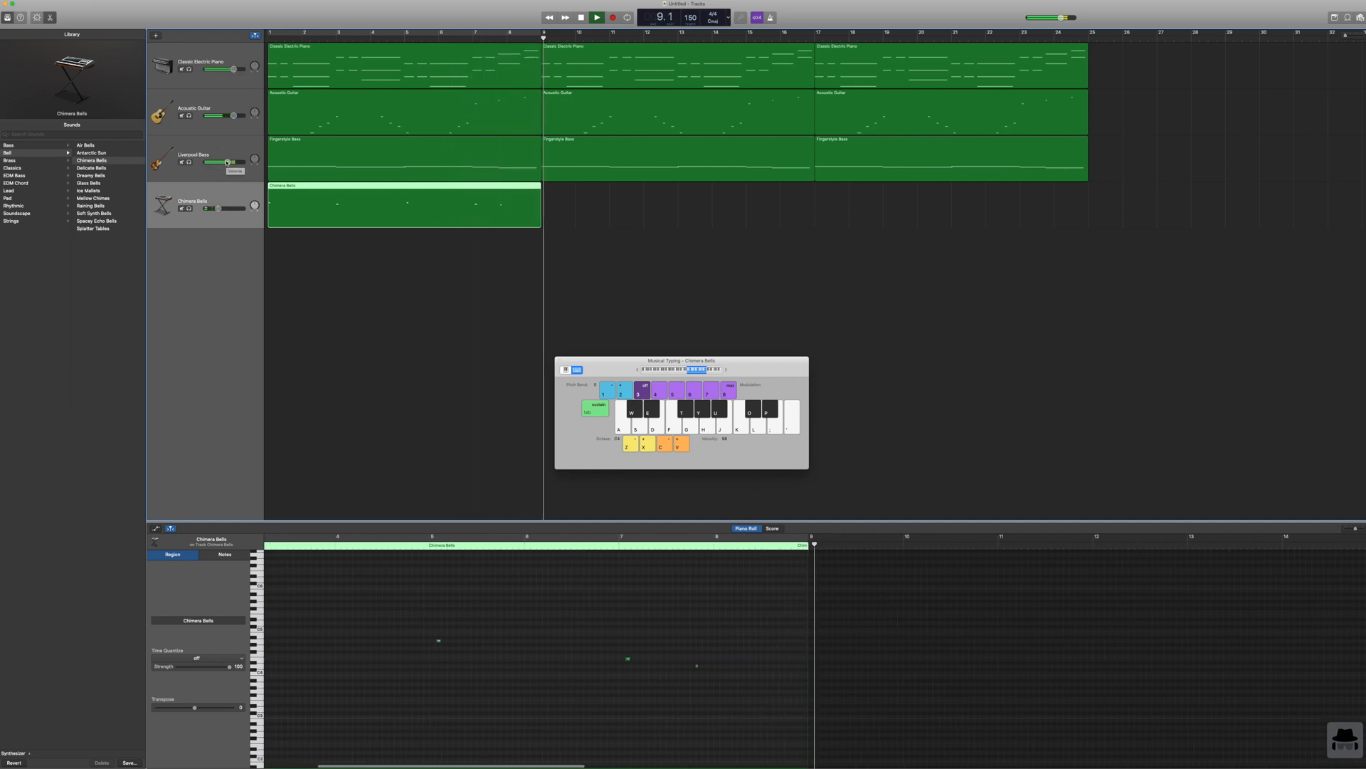
# Step: Lower the Acoustic Guitar and Liverpool Bass track volumes slightly while the arrangement plays
pyautogui.moveTo(233, 115); pyautogui.dragTo(230, 115)
pyautogui.moveTo(228, 162); pyautogui.dragTo(224, 162)
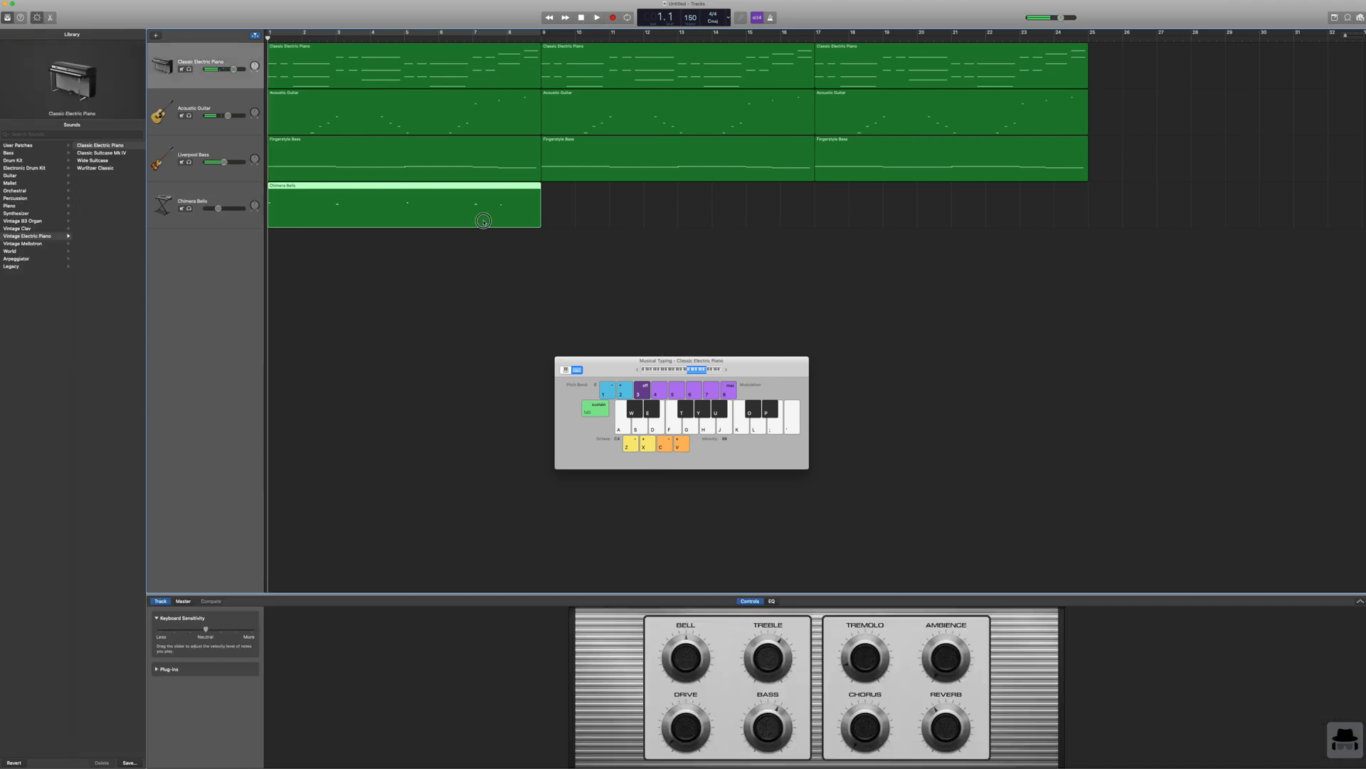
# Step: Copy the Chimera Bells region, paste it twice in a row from bar 9, and return the playhead to bar 1
pyautogui.click(484, 223)
pyautogui.press('super+c')
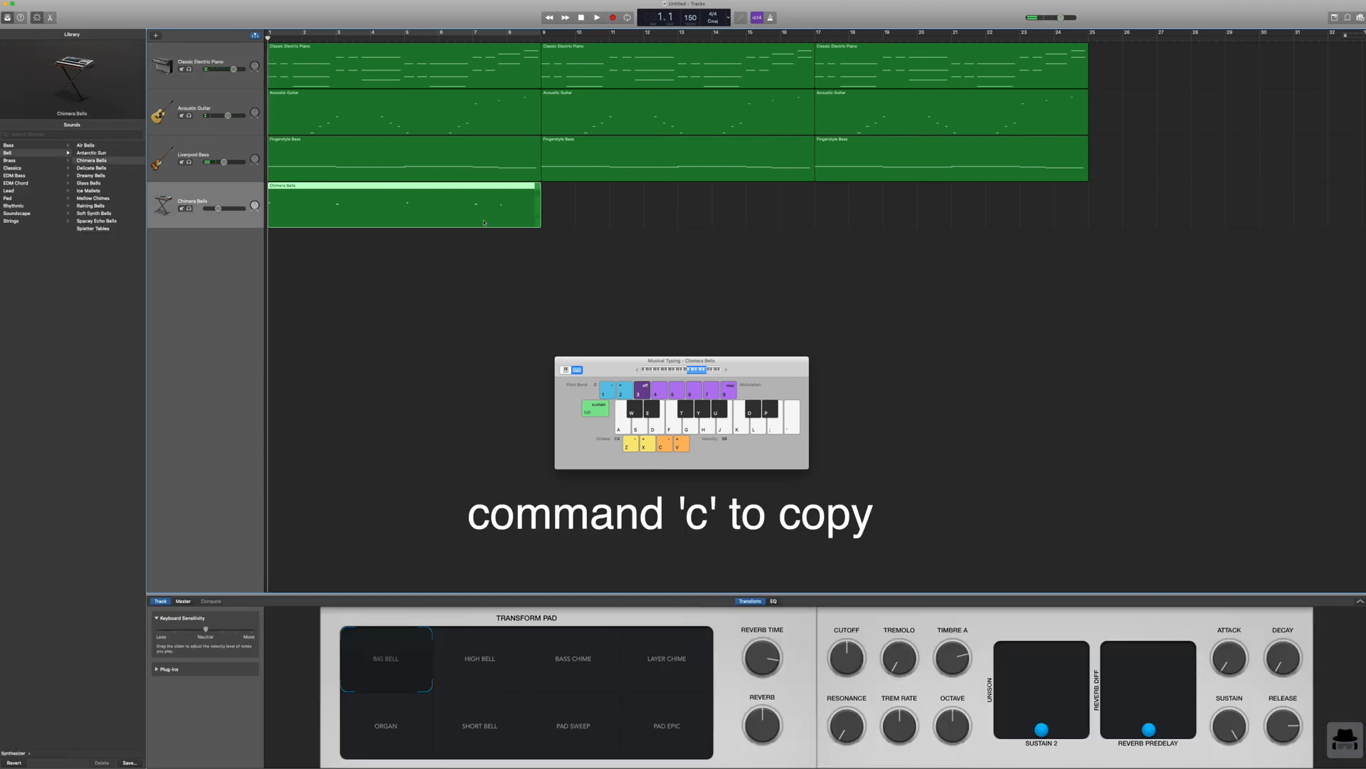
pyautogui.click(541, 37)
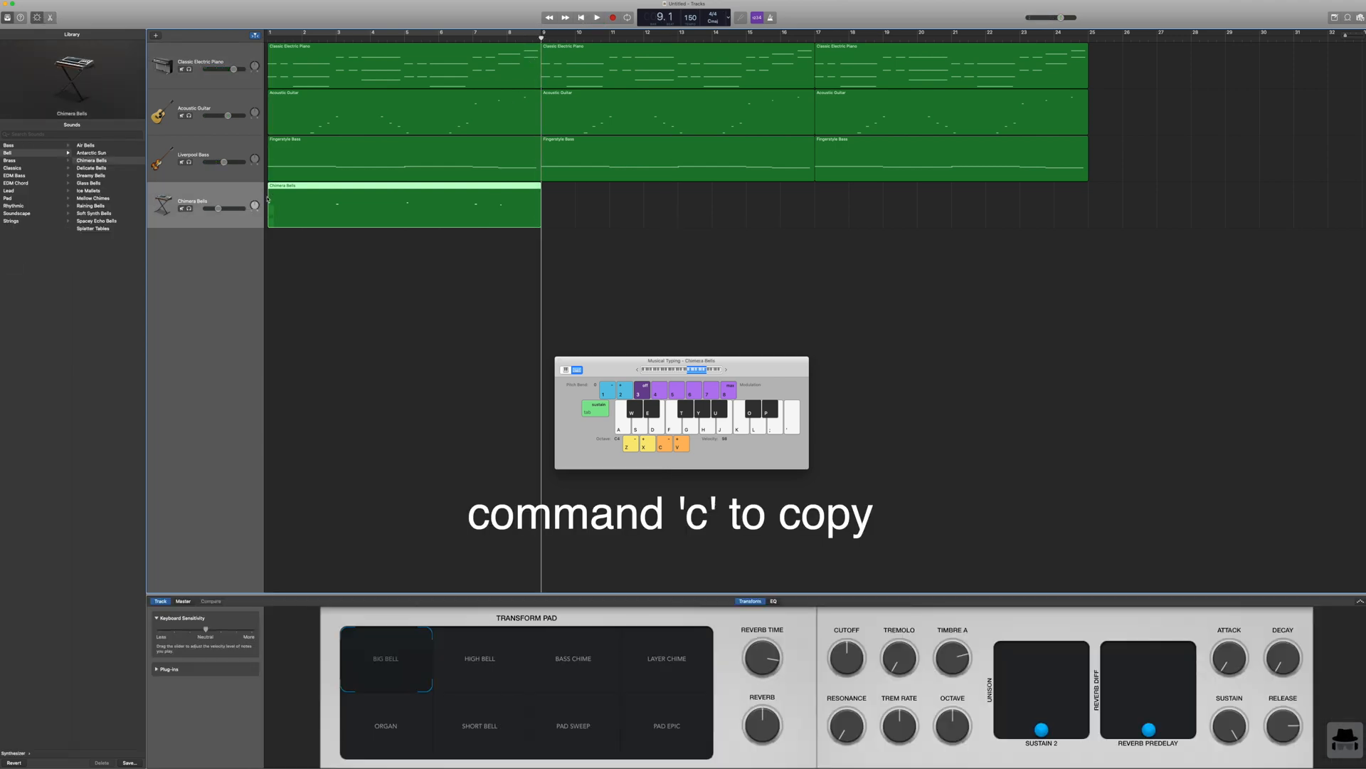
pyautogui.press('super+v')
pyautogui.press('super+v')
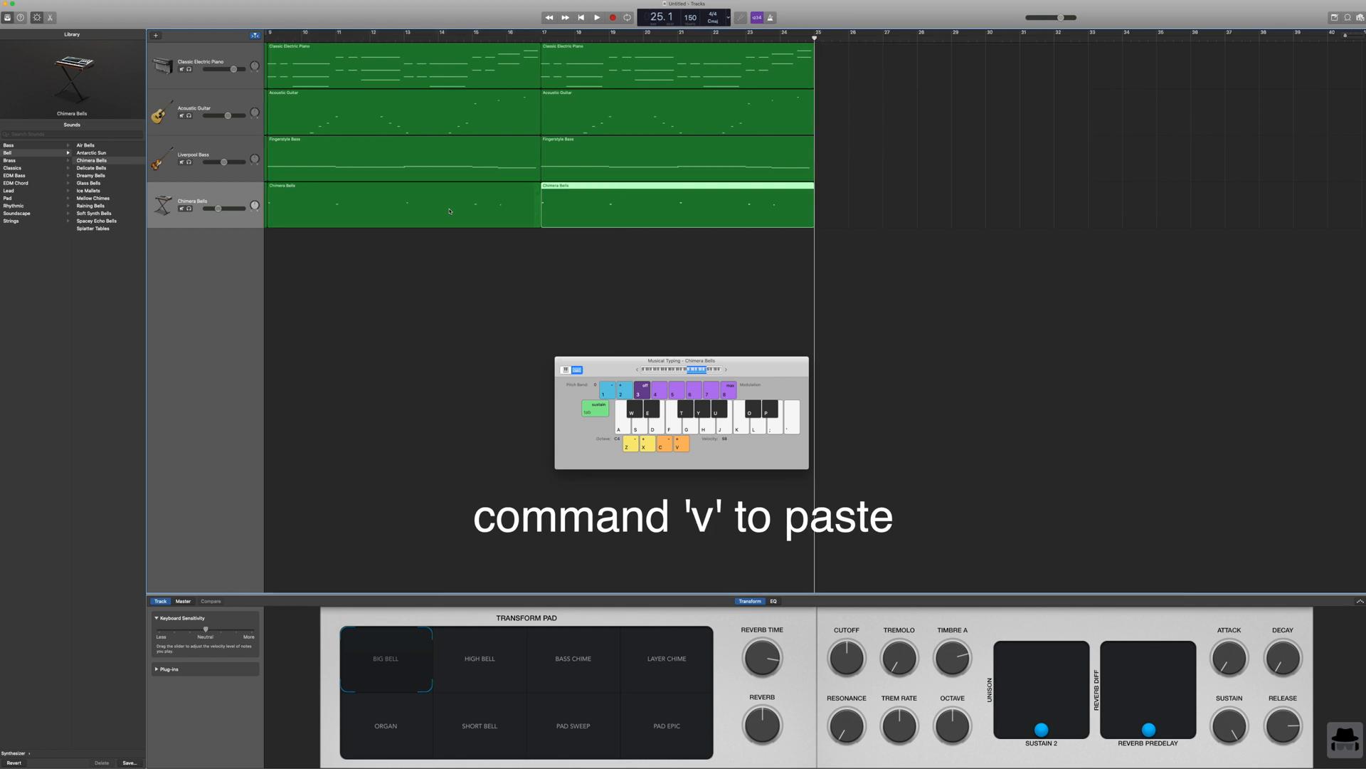
pyautogui.click(581, 18)
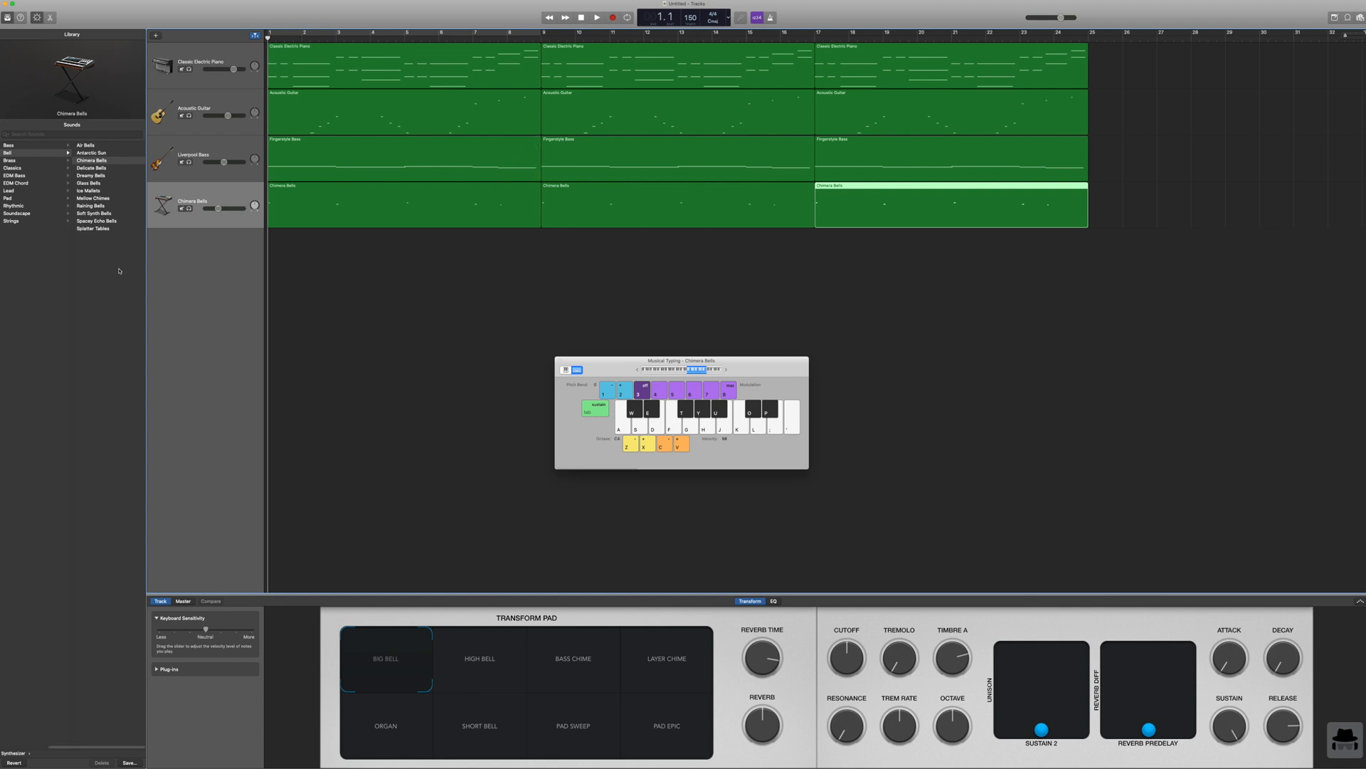
# Step: Add a software instrument track and load the Trap Door electronic drum kit on it
pyautogui.click(156, 35)
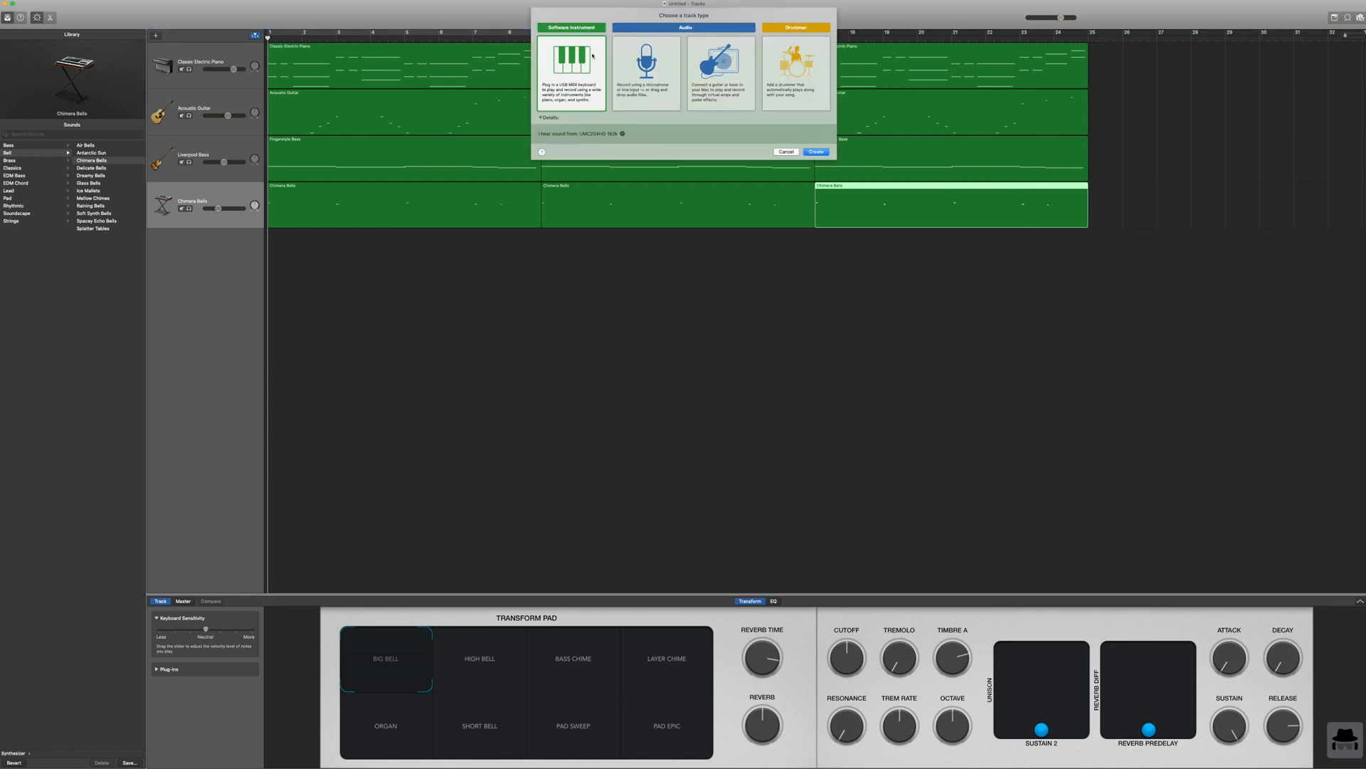
pyautogui.click(817, 151)
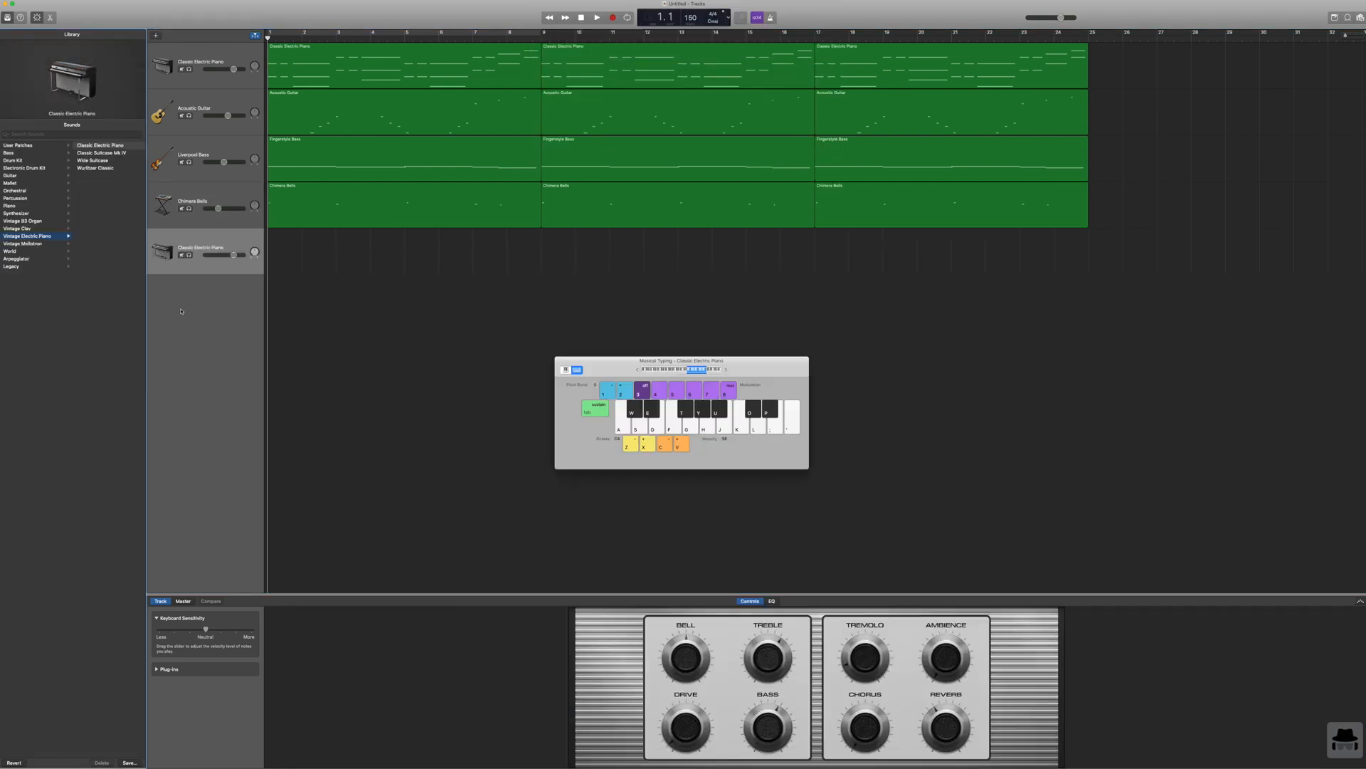
pyautogui.click(31, 161)
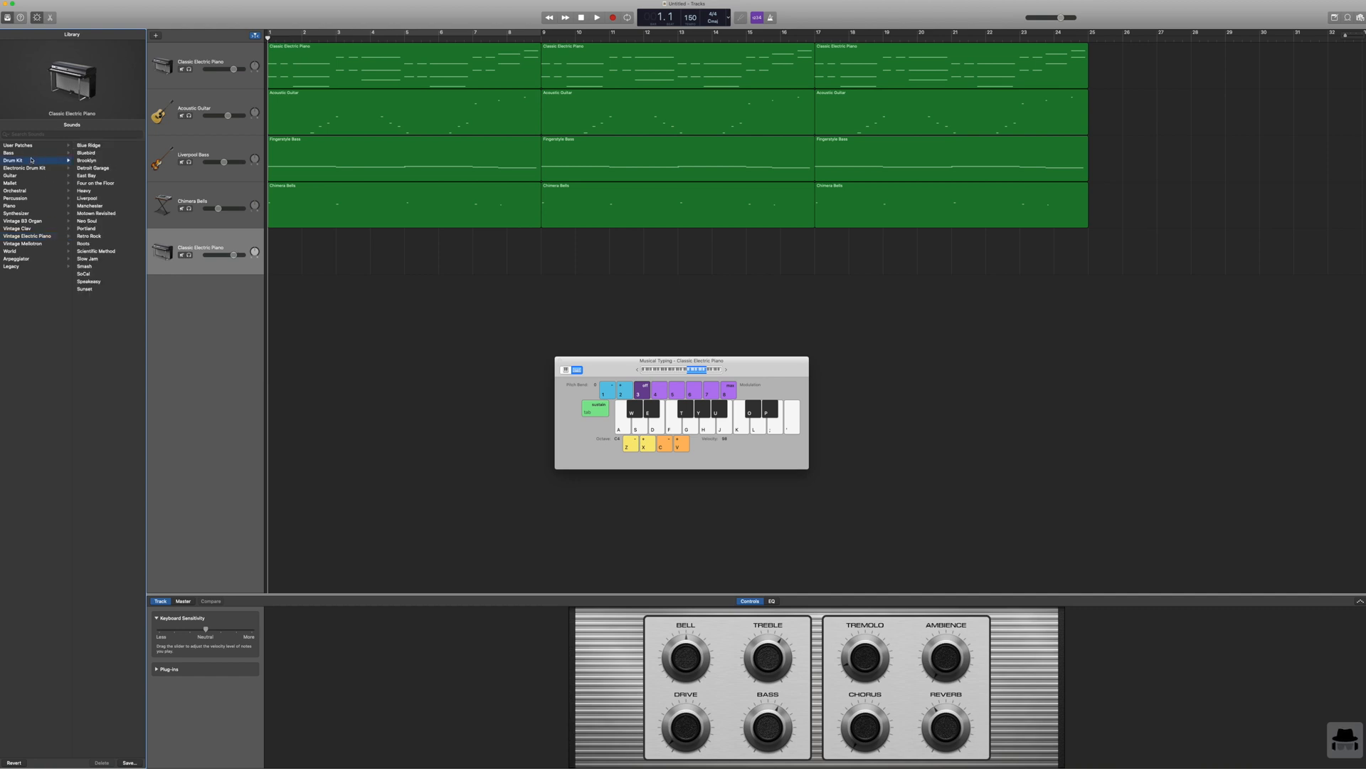
pyautogui.click(50, 169)
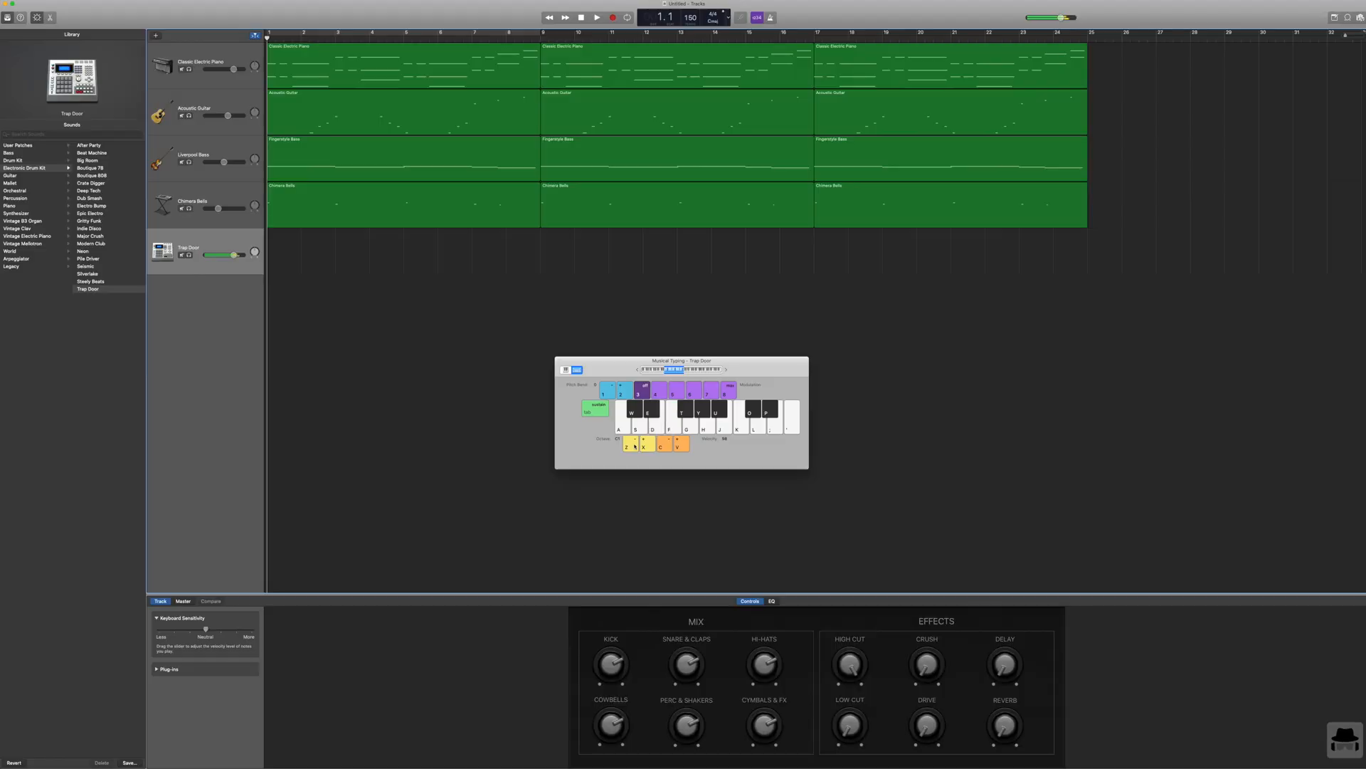
# Step: Shift the Musical Typing octave up and down to audition the Trap Door drum sounds
pyautogui.click(644, 447)
pyautogui.click(645, 447)
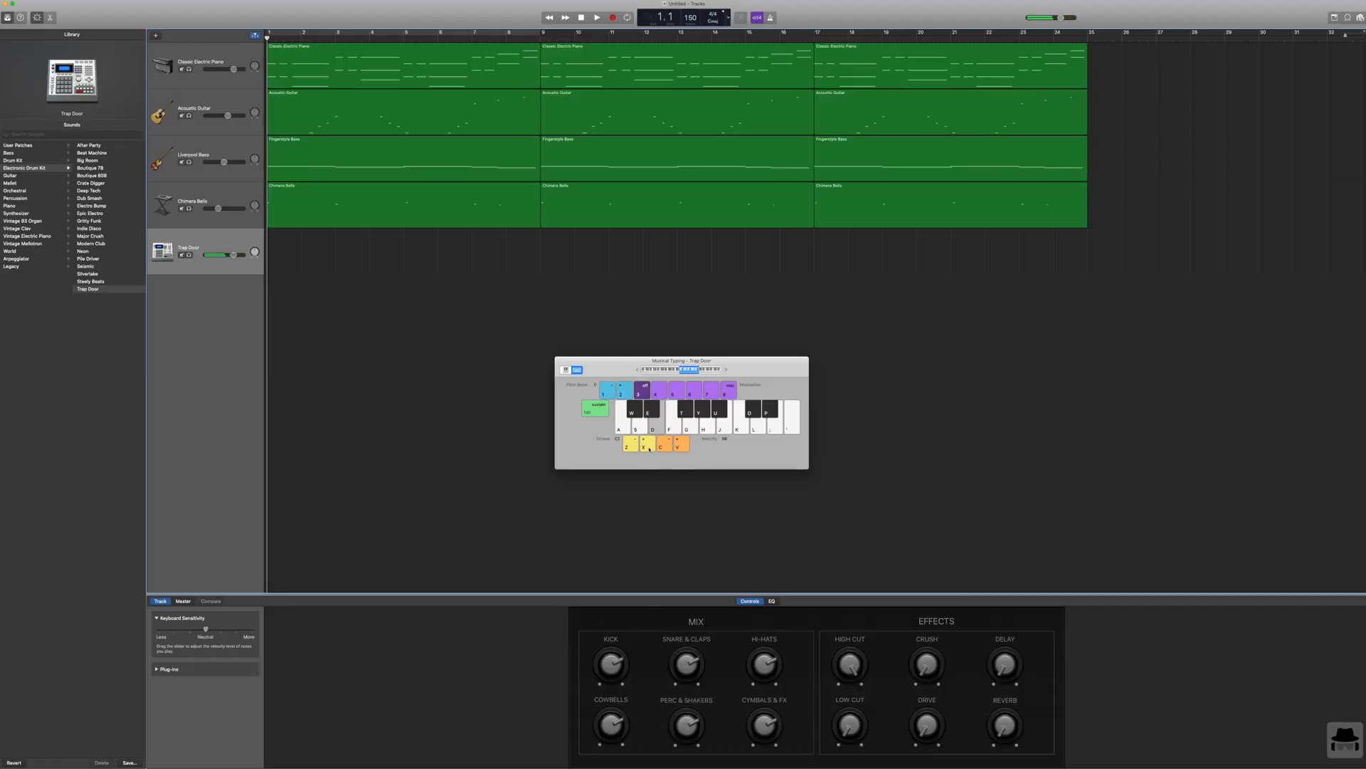
pyautogui.click(631, 446)
pyautogui.click(631, 447)
pyautogui.click(631, 446)
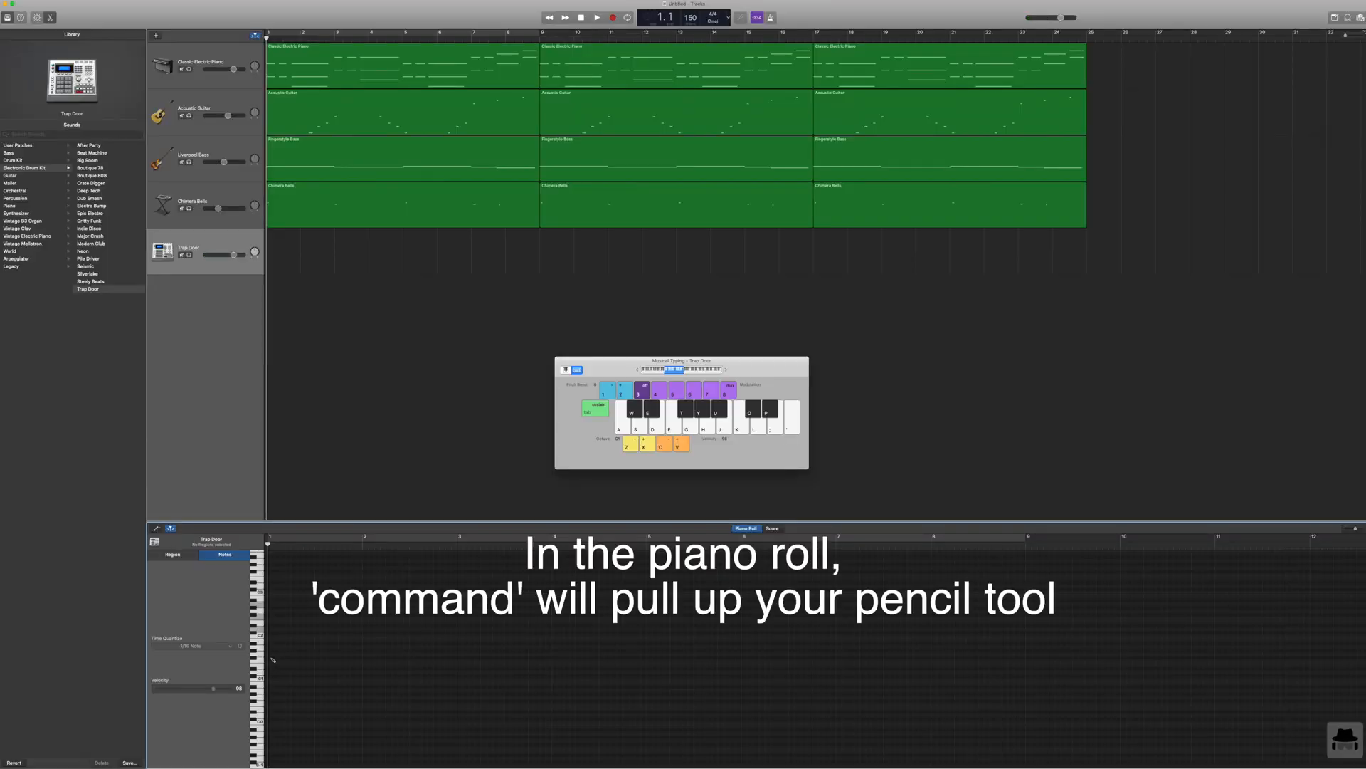
# Step: Draw a hi-hat note at the start of bar 1 in the Trap Door piano roll and shorten it to half a bar
pyautogui.keyDown('super'); pyautogui.click(274, 659); pyautogui.keyUp('super')
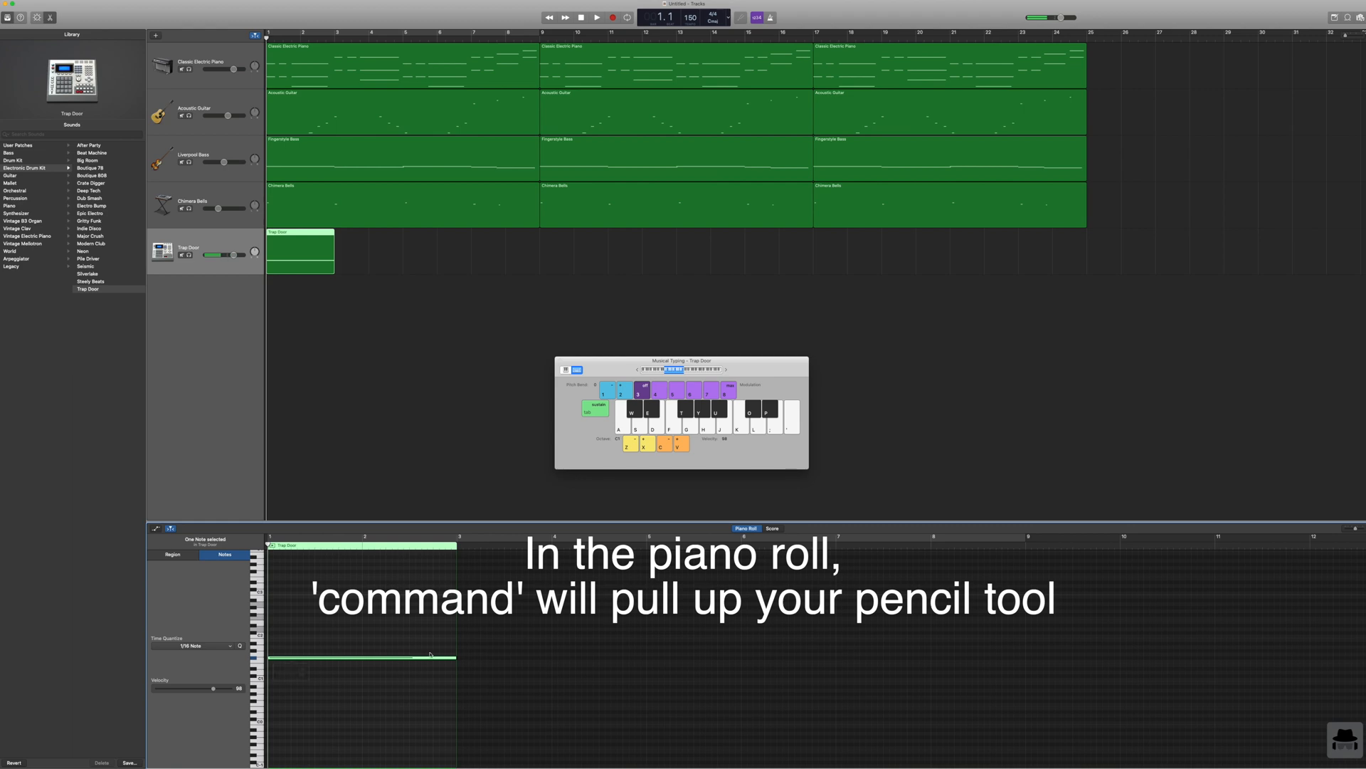
pyautogui.moveTo(456, 656); pyautogui.dragTo(276, 657)
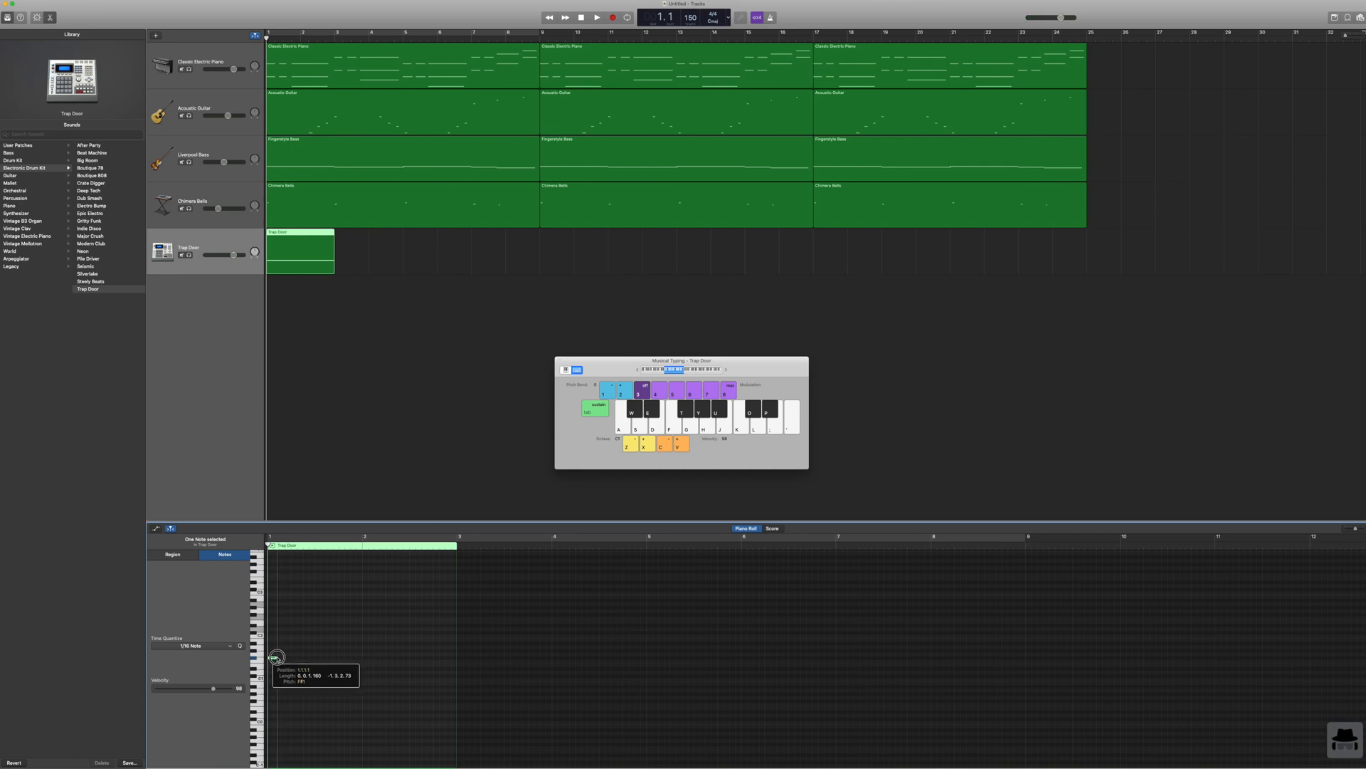
pyautogui.moveTo(276, 657); pyautogui.dragTo(313, 657)
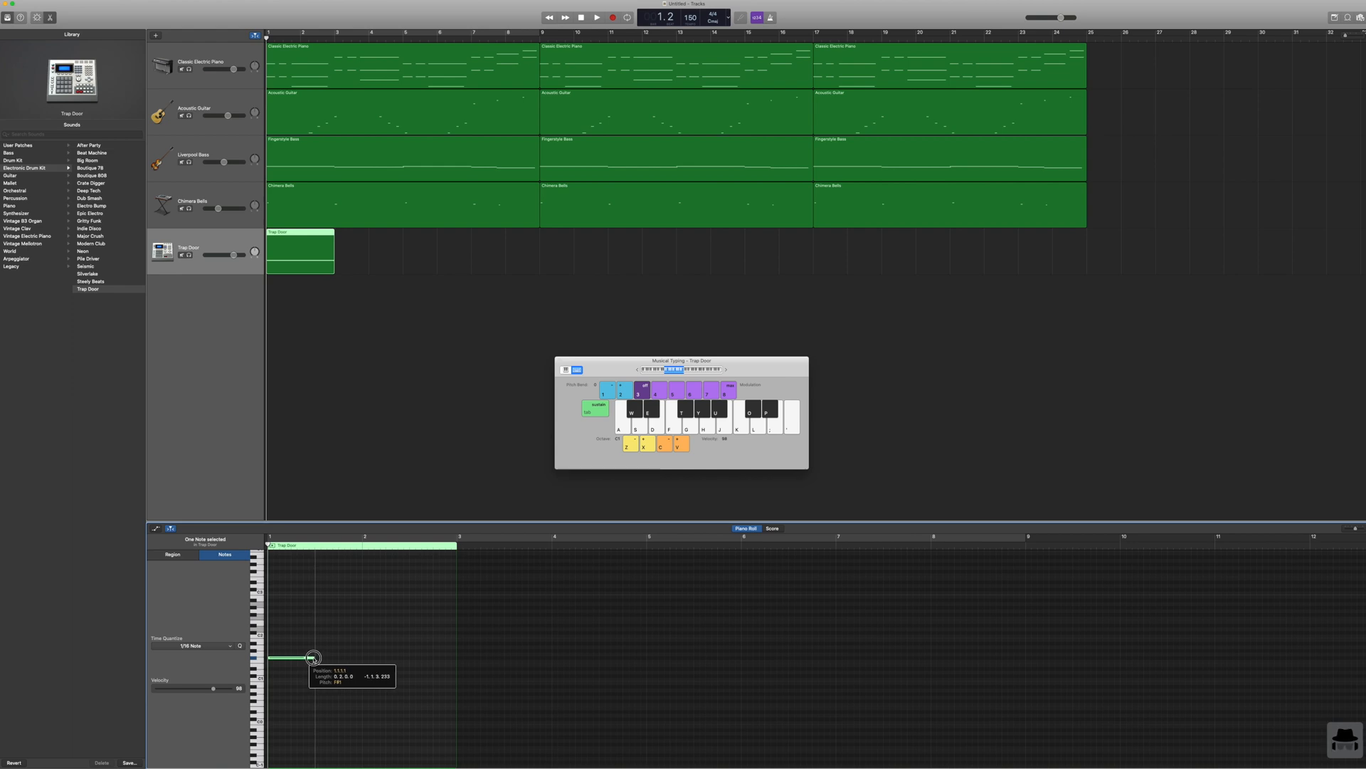
pyautogui.moveTo(313, 658); pyautogui.dragTo(313, 657)
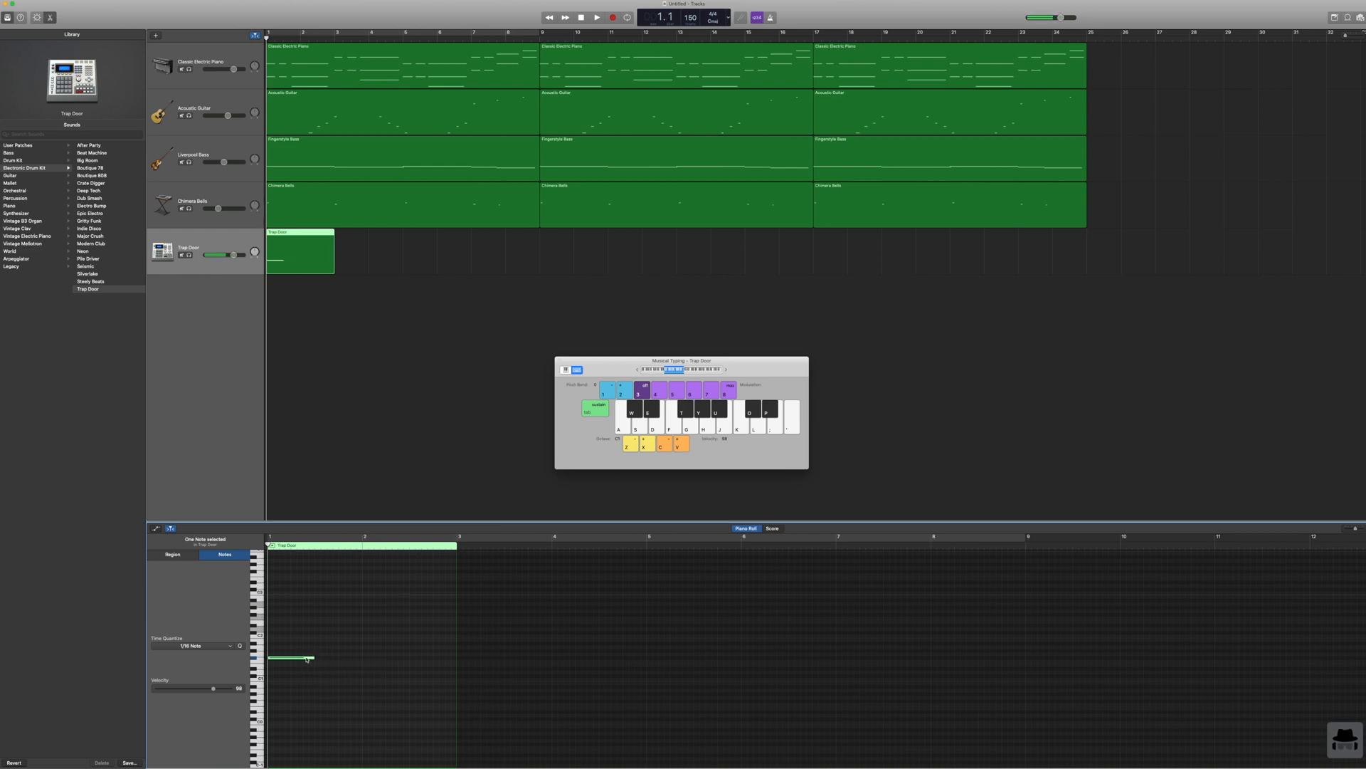
pyautogui.click(317, 562)
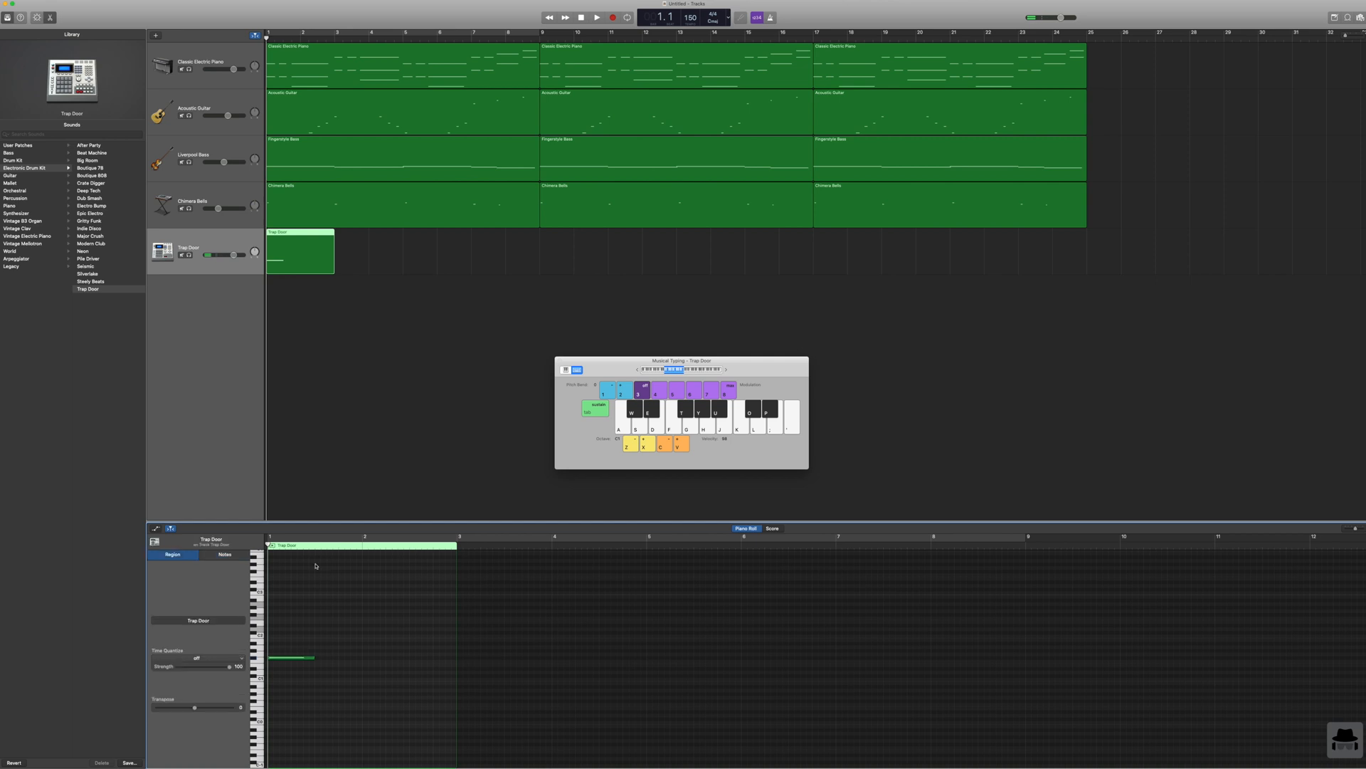
# Step: Add three more half-bar hi-hat notes to fill bars 1 and 2, and play the pattern from the start
pyautogui.click(320, 660)
pyautogui.click(370, 660)
pyautogui.moveTo(376, 657); pyautogui.dragTo(370, 657)
pyautogui.click(414, 659)
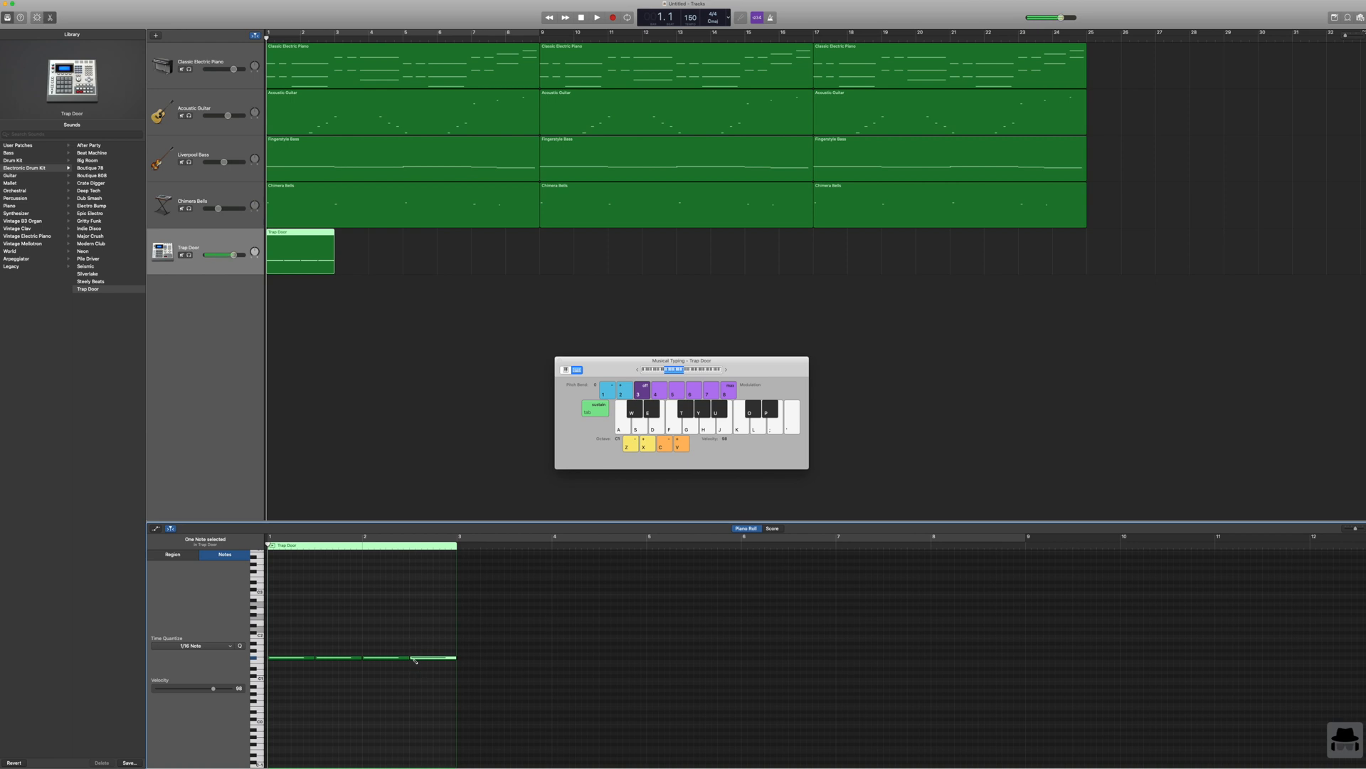
pyautogui.click(596, 18)
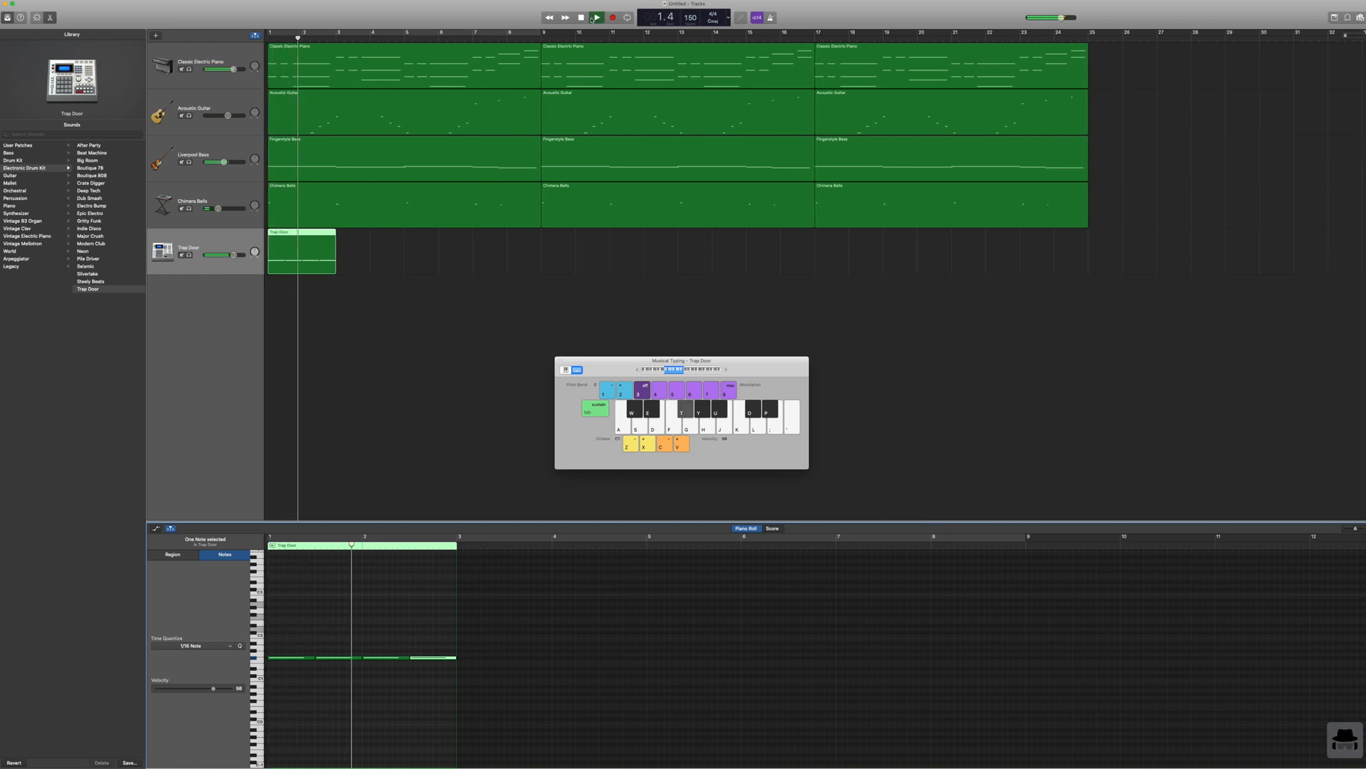
pyautogui.click(590, 19)
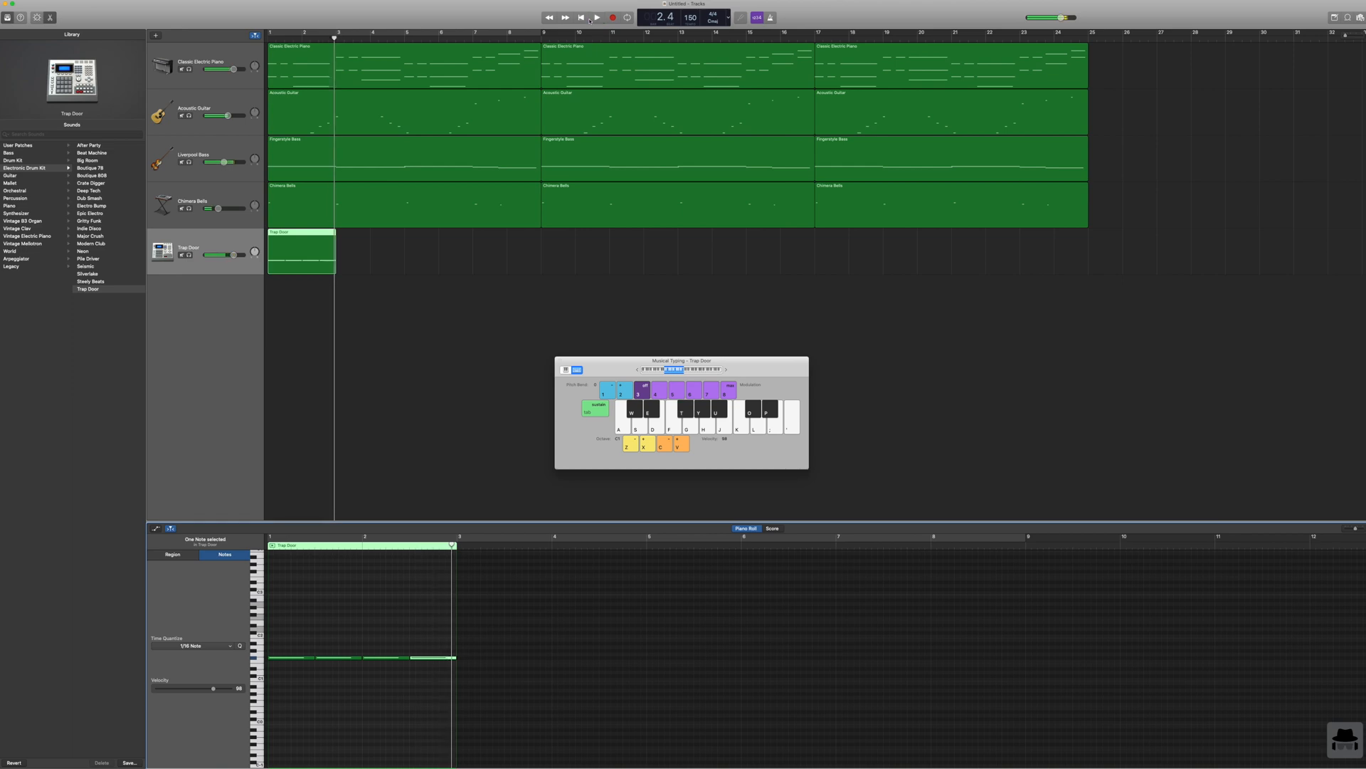
# Step: Shorten the first hi-hat note to one beat, place a copy of it on beat 2, and play the pattern from the start
pyautogui.moveTo(292, 660)
pyautogui.click(311, 658)
pyautogui.click(311, 669)
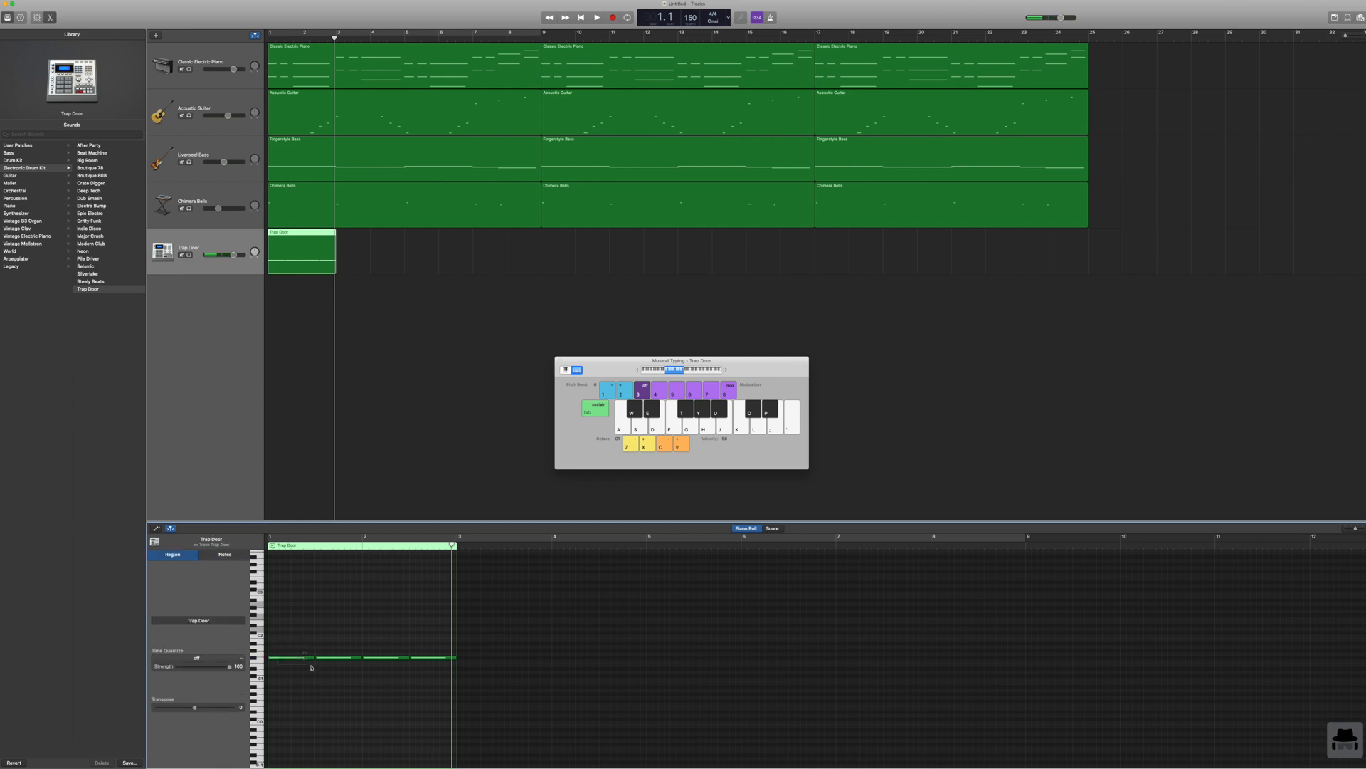
pyautogui.moveTo(312, 658); pyautogui.dragTo(287, 660)
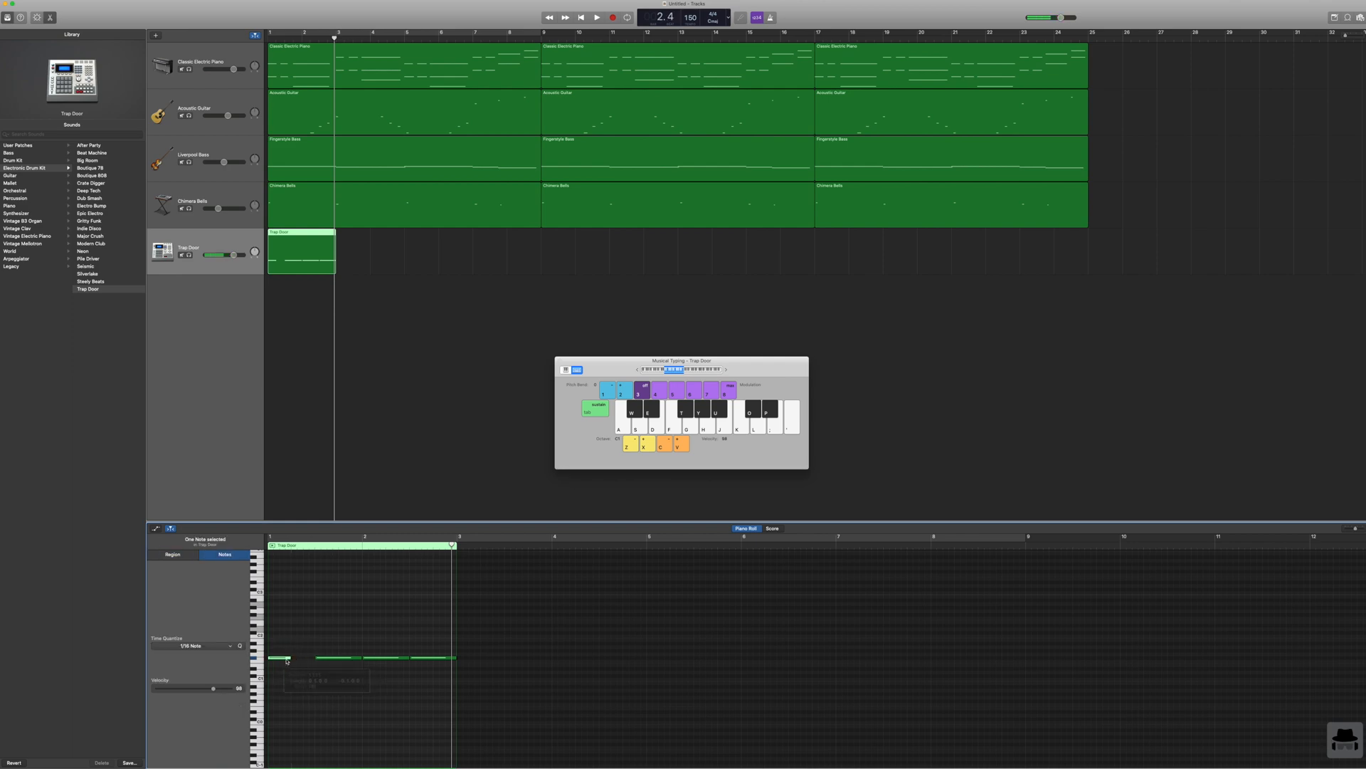
pyautogui.click(284, 657)
pyautogui.press('super+c')
pyautogui.press('super+v')
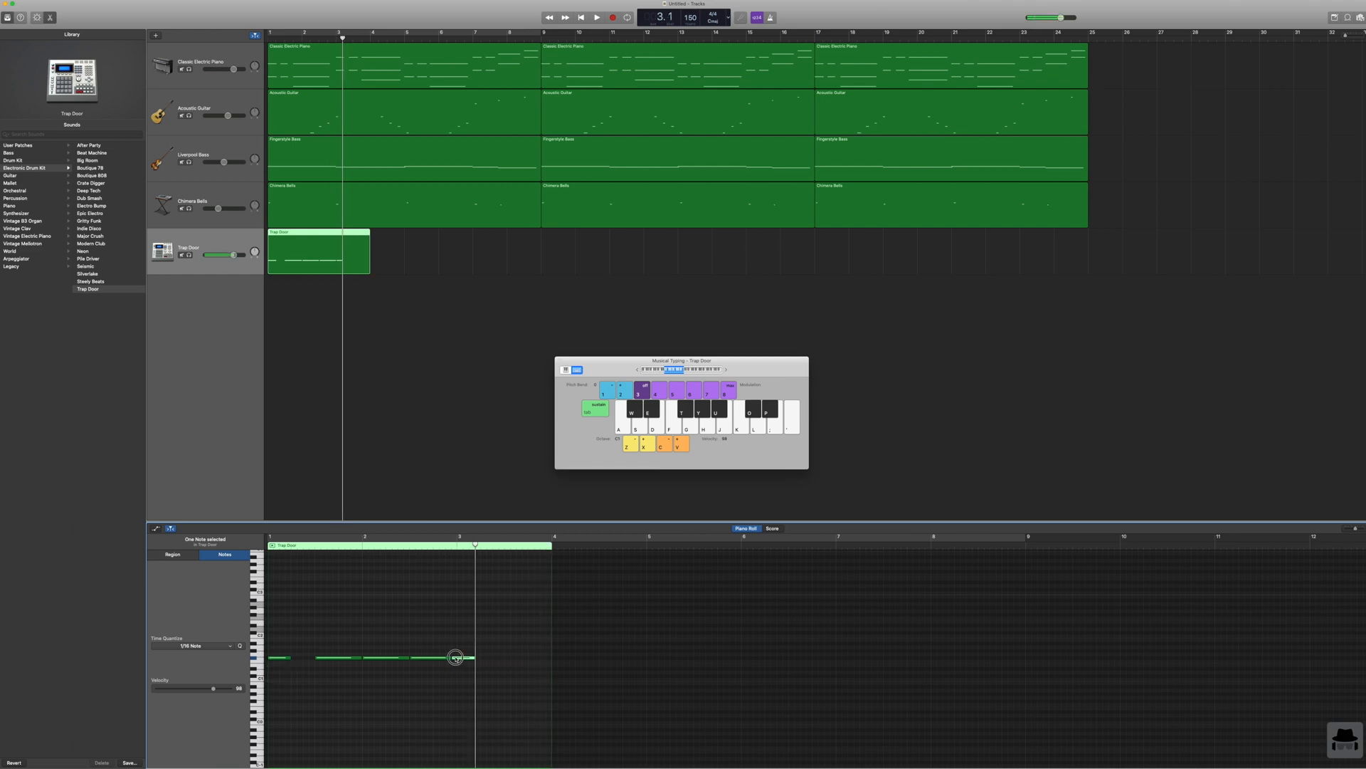
pyautogui.moveTo(456, 657); pyautogui.dragTo(306, 659)
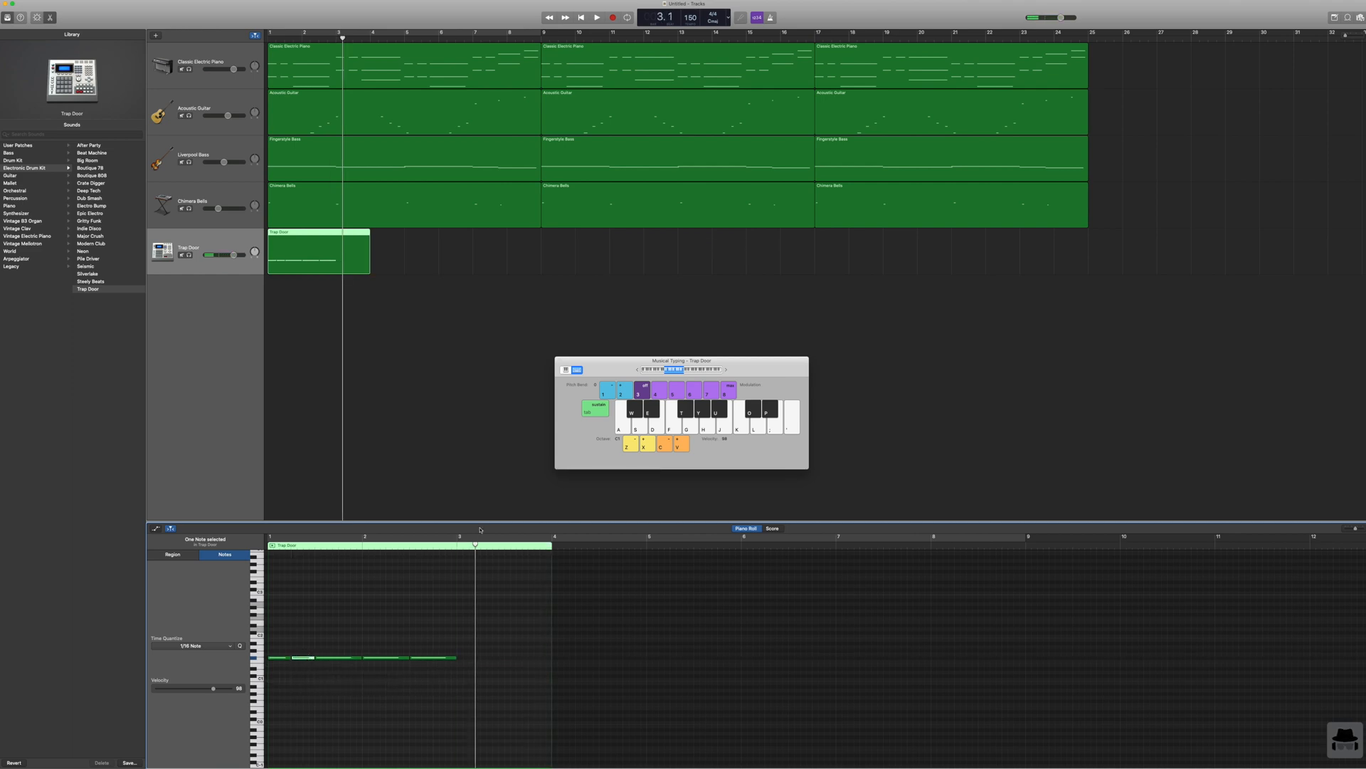
pyautogui.click(581, 17)
pyautogui.click(596, 17)
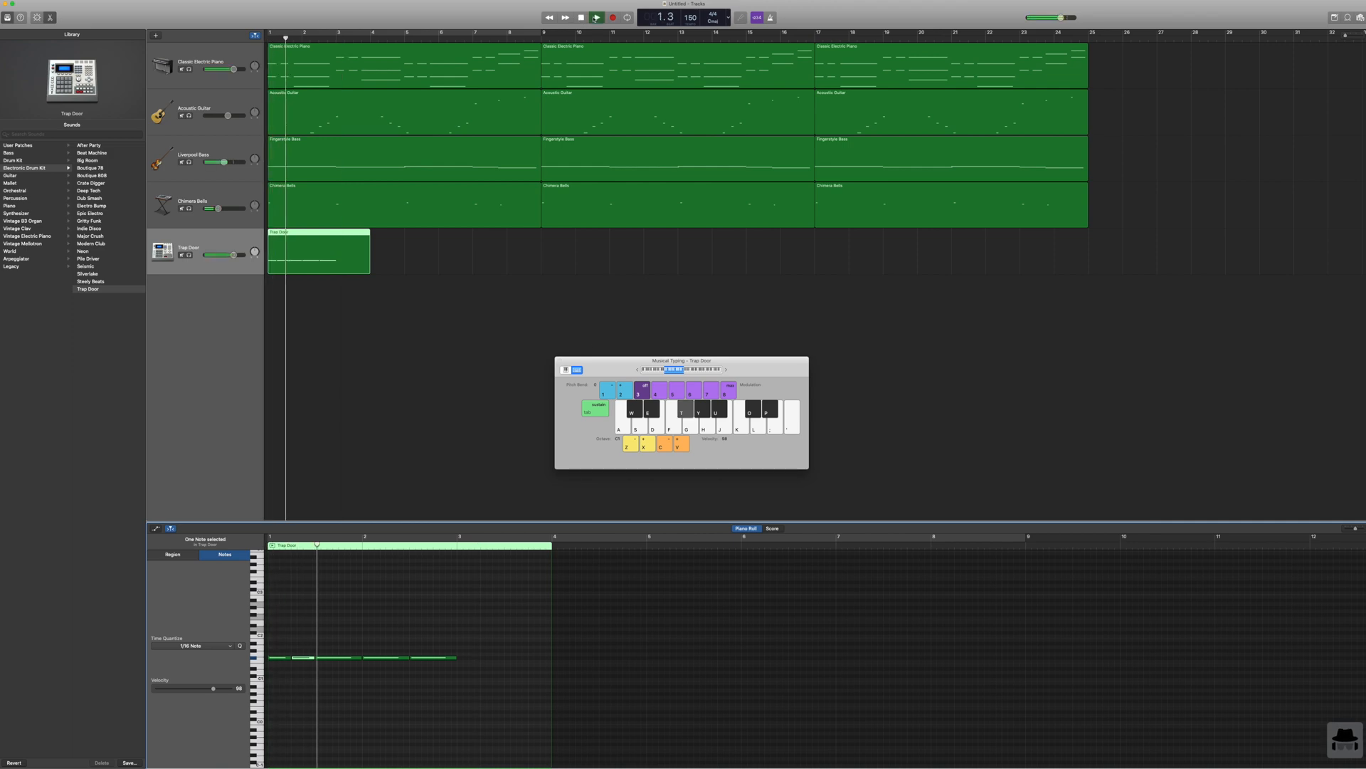
pyautogui.click(581, 17)
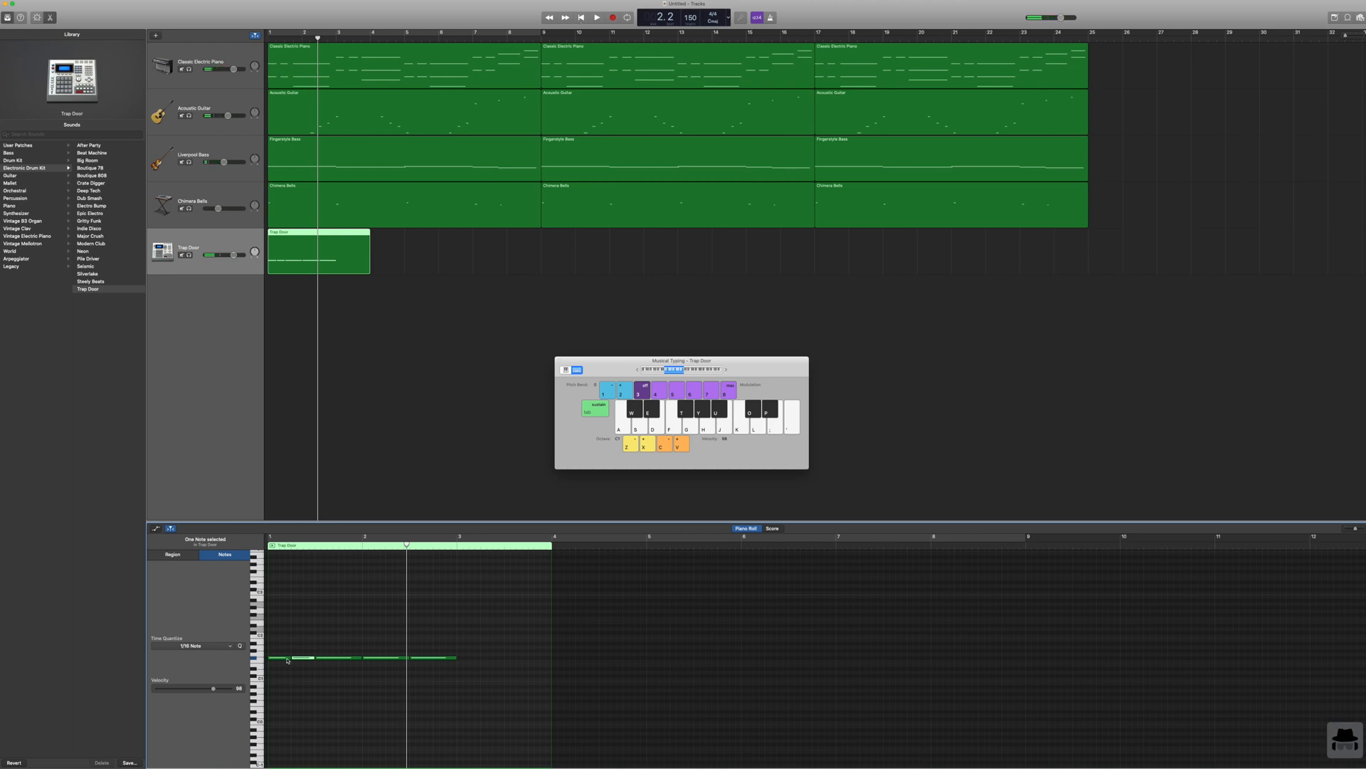
# Step: Shorten the first hi-hat to an eighth note, delete the longer notes, and duplicate it in a row along bar 1
pyautogui.moveTo(288, 658); pyautogui.dragTo(278, 659)
pyautogui.press('super+c')
pyautogui.click(470, 570)
pyautogui.click(458, 537)
pyautogui.press('super+v')
pyautogui.click(459, 658)
pyautogui.press('Delete')
pyautogui.moveTo(523, 648); pyautogui.dragTo(278, 658)
pyautogui.press('super+c')
pyautogui.press('super+v')
pyautogui.moveTo(474, 658); pyautogui.dragTo(296, 659)
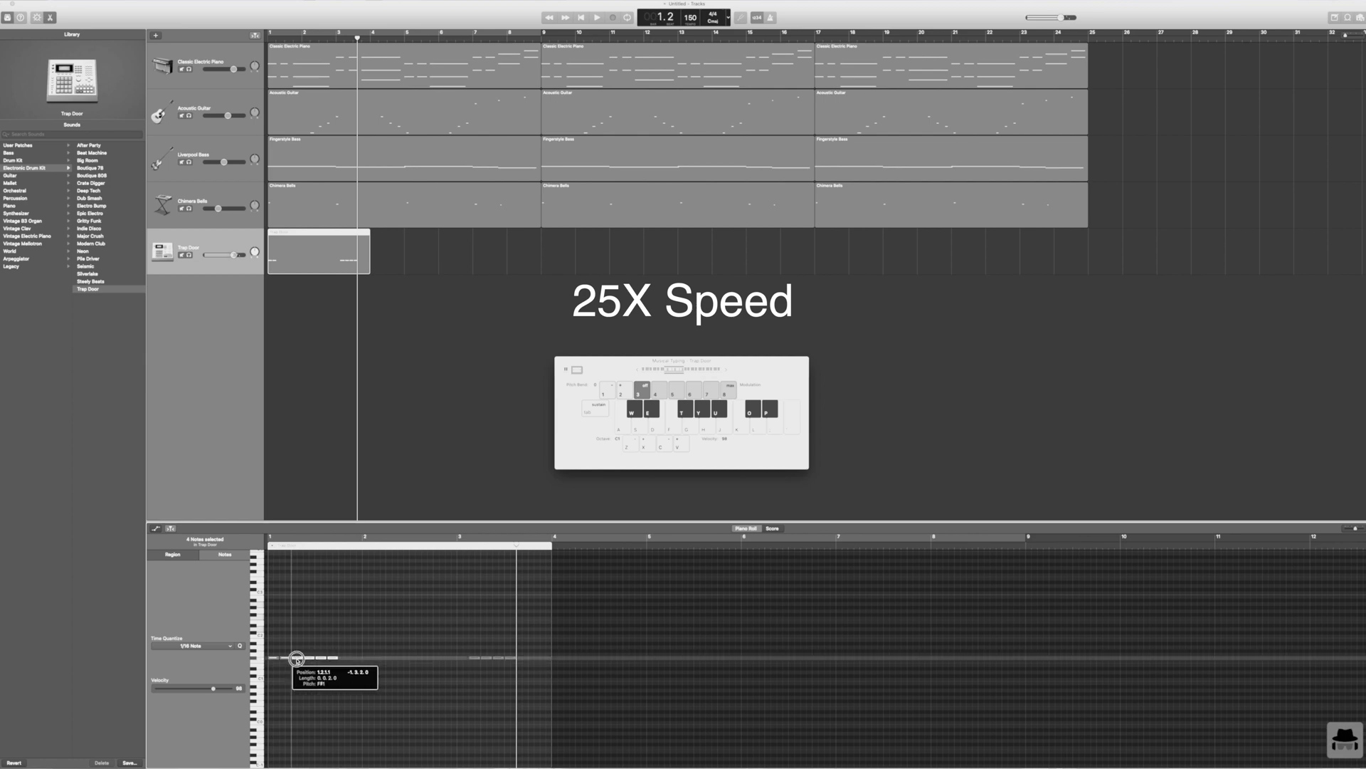
# Step: Paste further copies of the eighth-note hi-hats up to the middle of bar 5 and play the row from the start
pyautogui.press('super+c')
pyautogui.press('super+v')
pyautogui.moveTo(545, 658); pyautogui.dragTo(368, 657)
pyautogui.click(410, 537)
pyautogui.press('super+v')
pyautogui.press('super+v')
pyautogui.press('super+v')
pyautogui.press('super+v')
pyautogui.click(582, 18)
pyautogui.press('space')
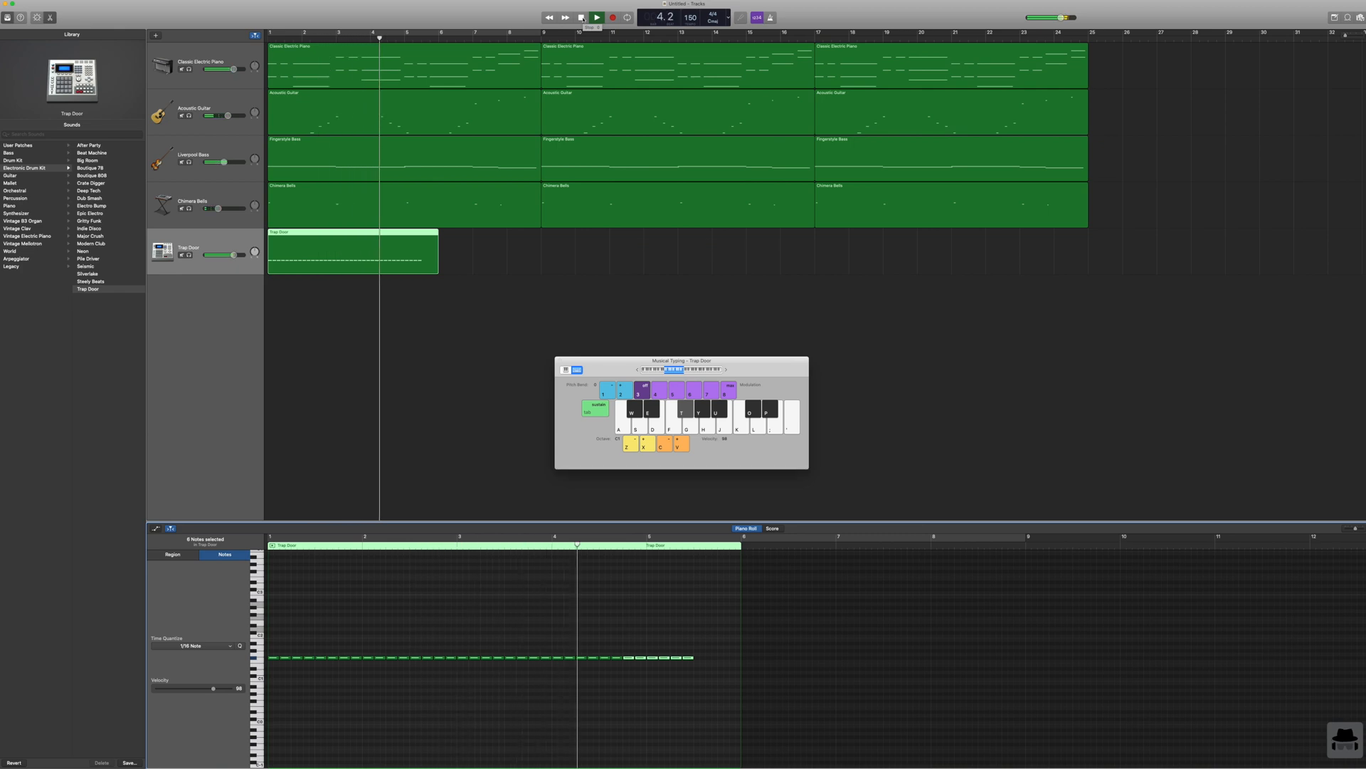
pyautogui.press('space')
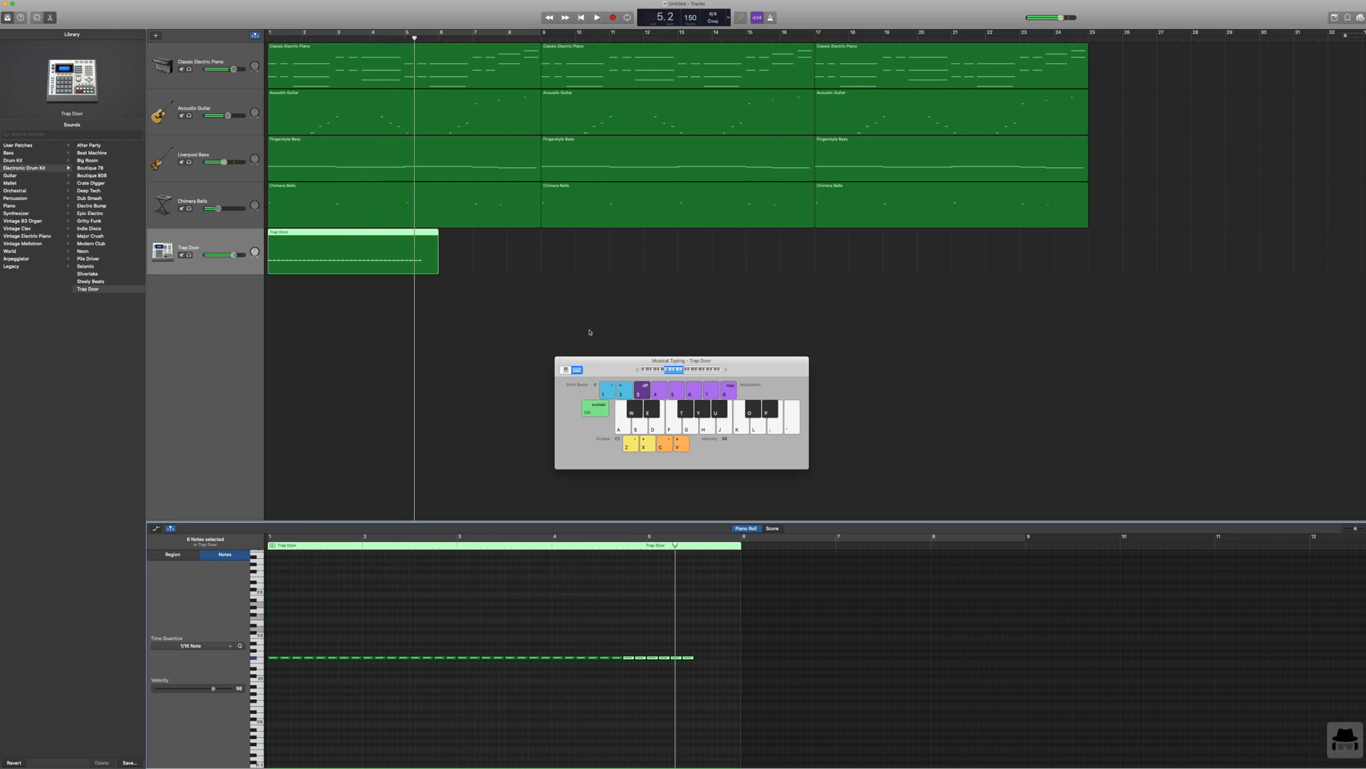
# Step: Extend the eighth-note hi-hat row to the end of bar 7 with copied notes and play it from the start
pyautogui.moveTo(700, 646); pyautogui.dragTo(269, 657)
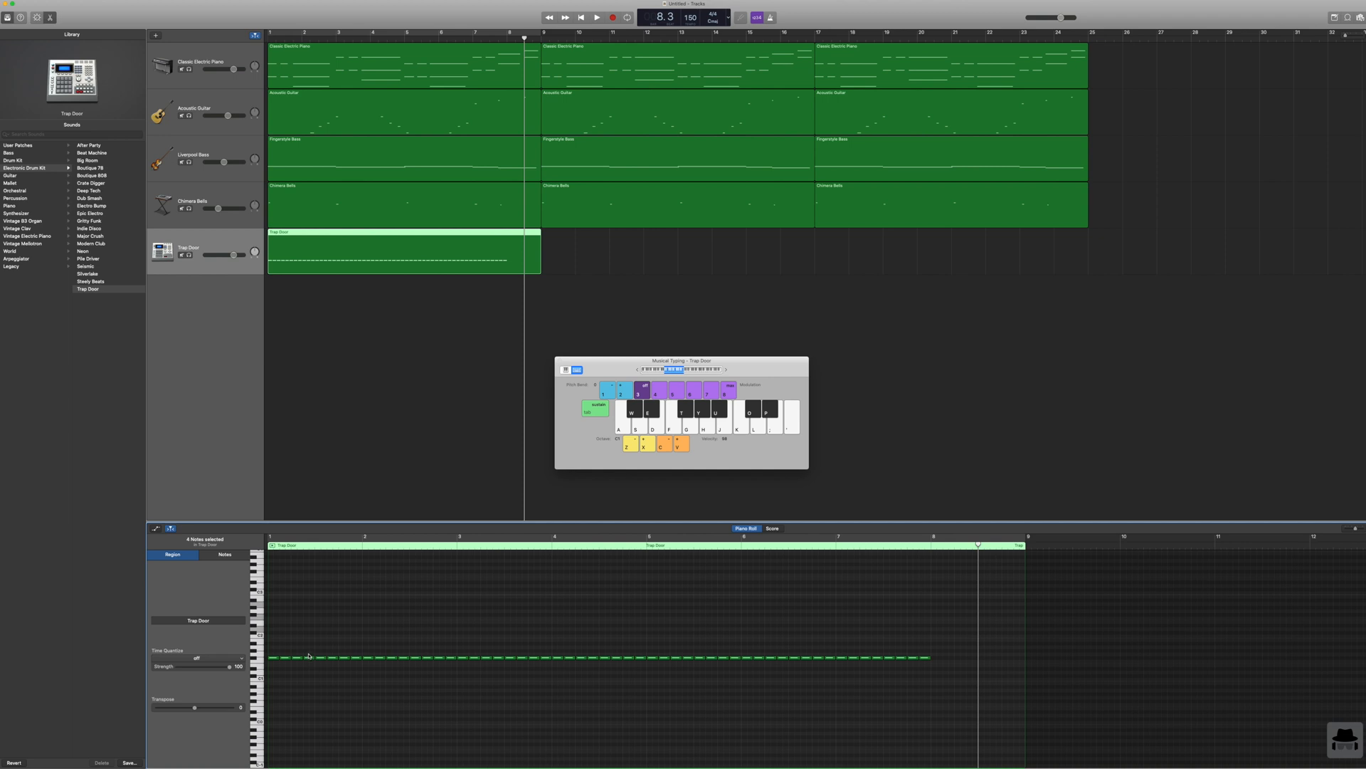
pyautogui.click(262, 664)
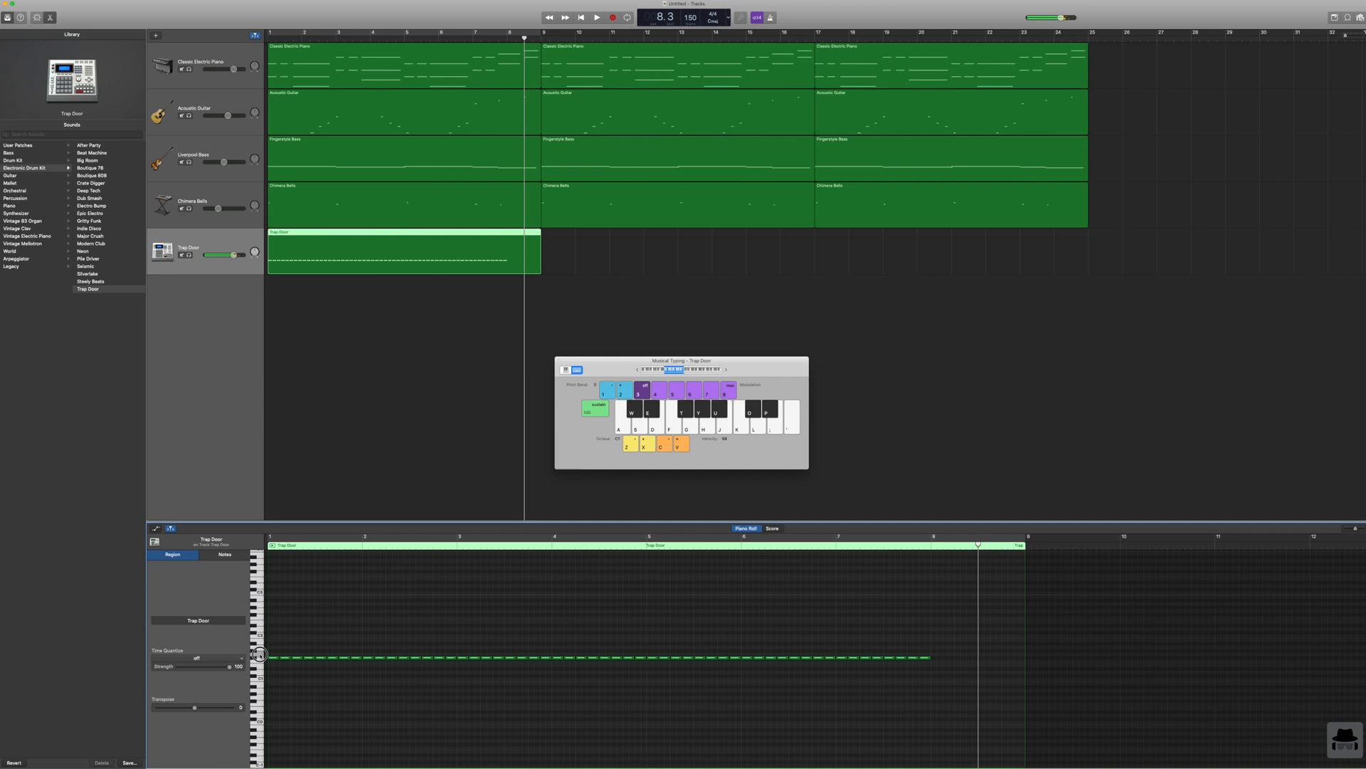
pyautogui.click(581, 17)
pyautogui.click(597, 17)
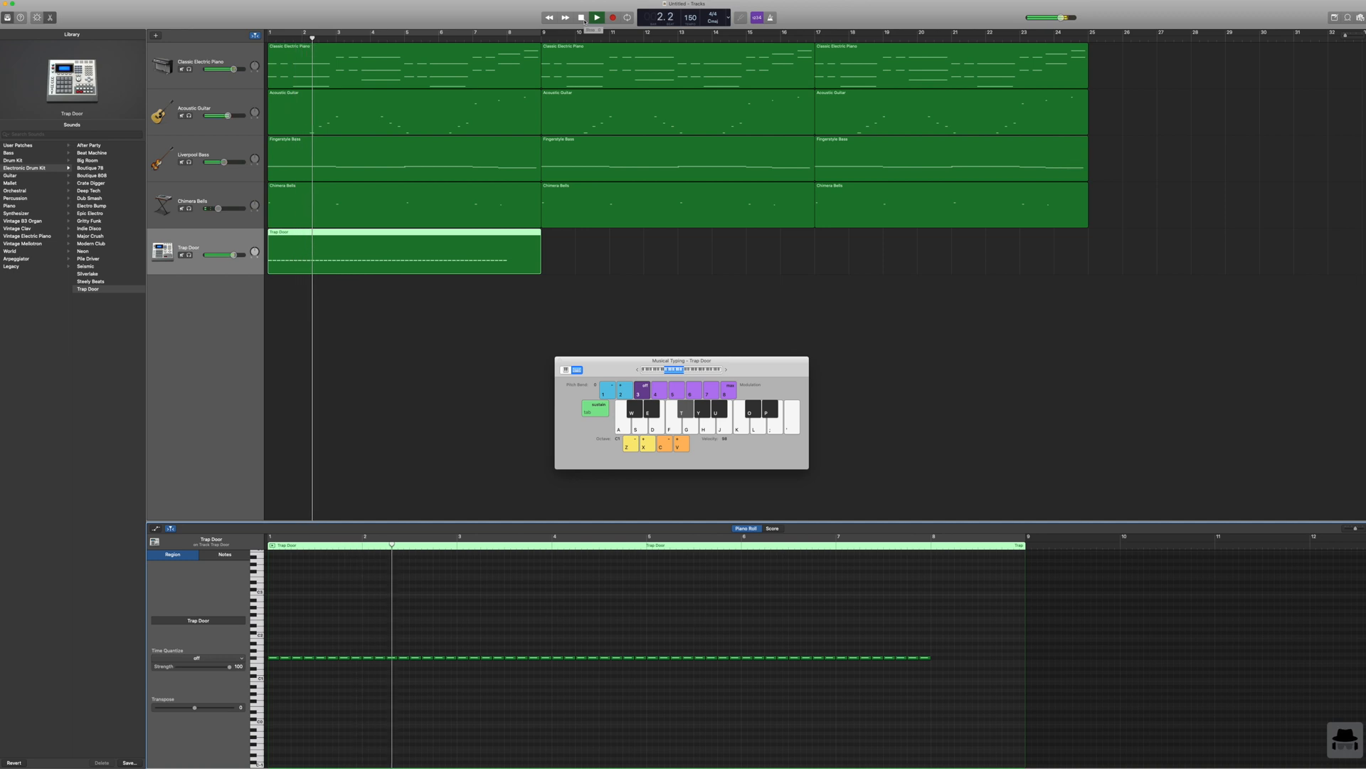
pyautogui.click(584, 19)
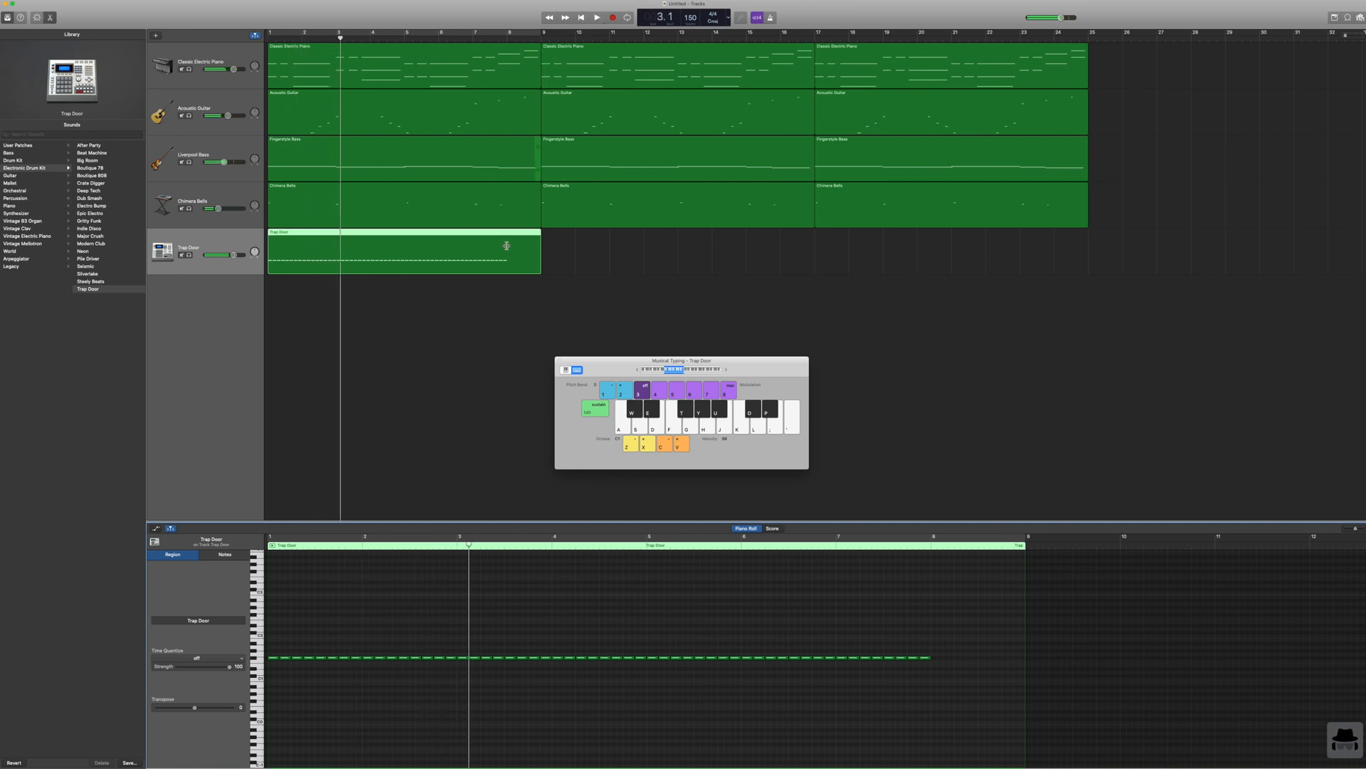
# Step: Shorten the hi-hat note on beat 3 of bar 2 to a sixteenth note
pyautogui.click(436, 547)
pyautogui.click(1349, 531)
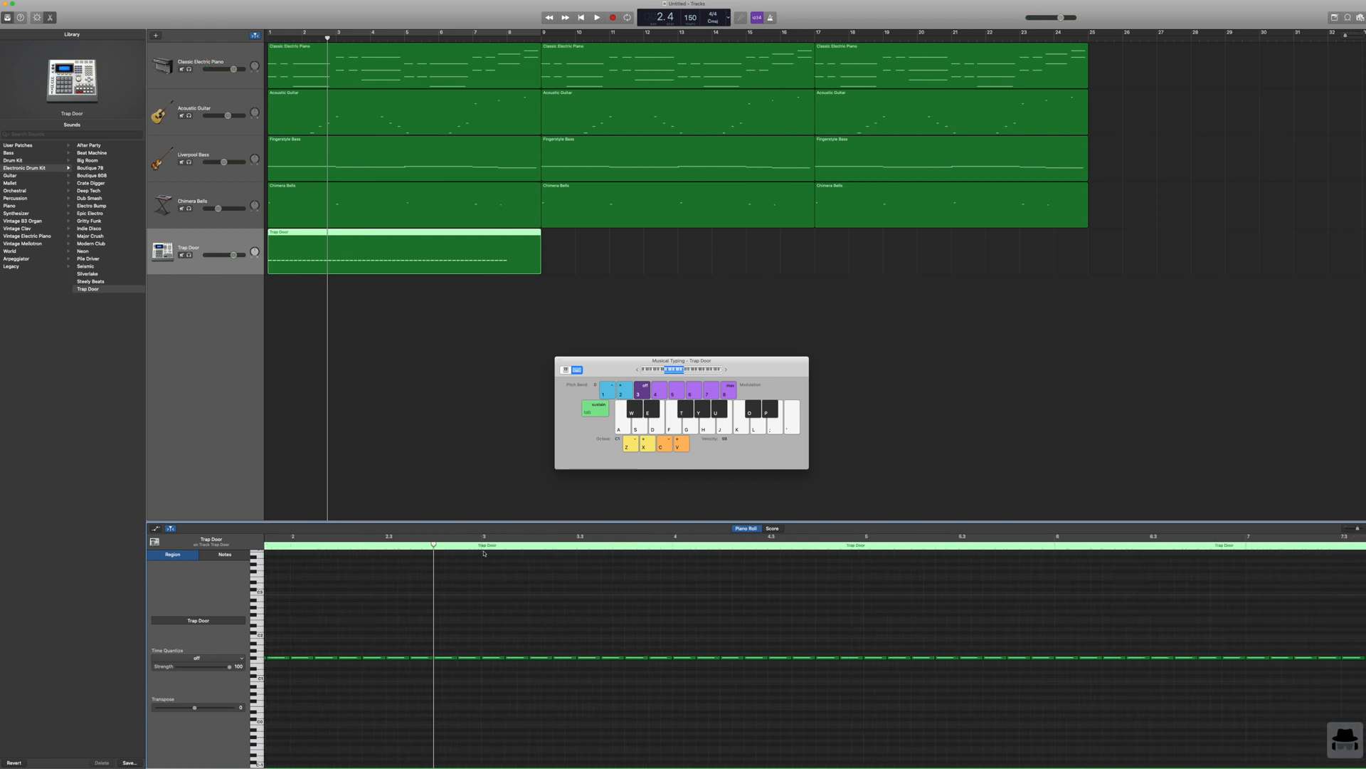
pyautogui.click(397, 657)
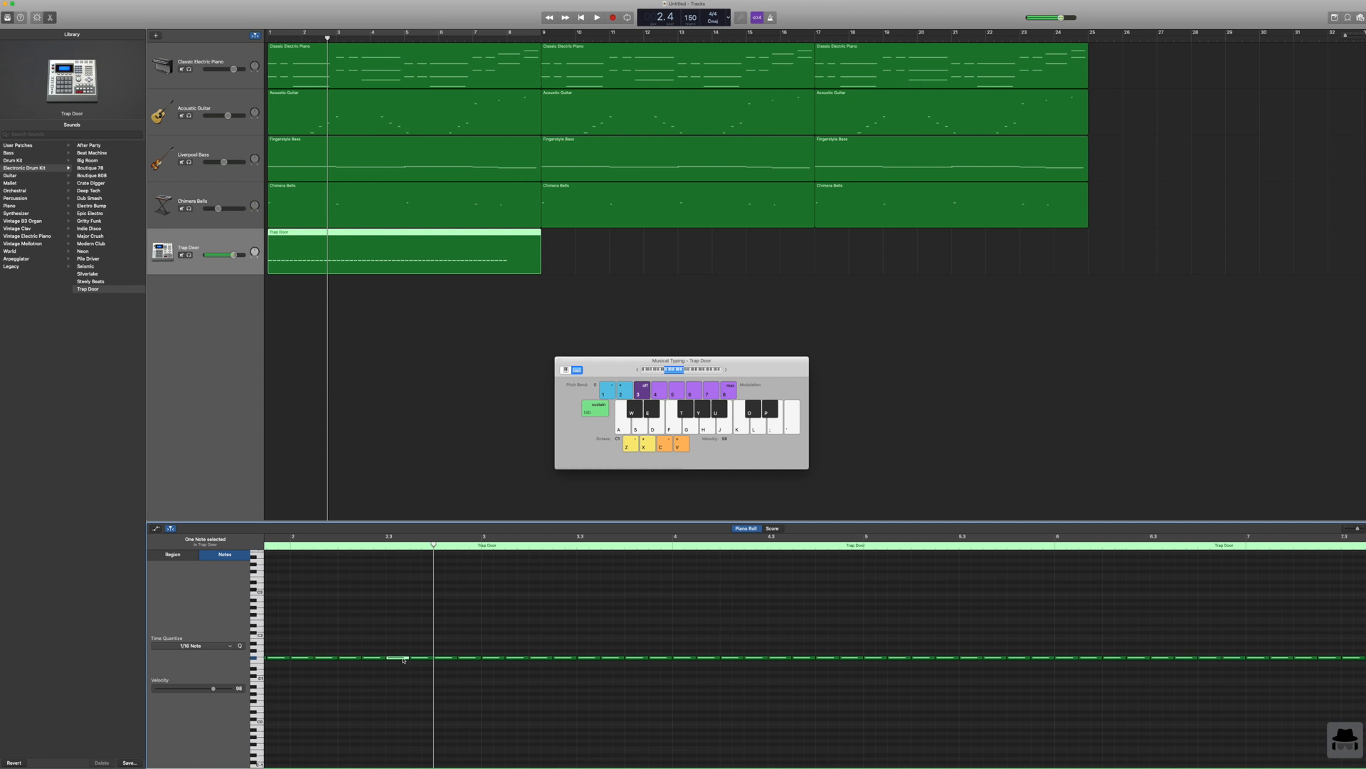
pyautogui.moveTo(408, 657)
pyautogui.mouseDown()
pyautogui.moveTo(394, 656)
pyautogui.moveTo(428, 657)
pyautogui.moveTo(392, 657)
pyautogui.mouseUp()
# Step: Replace the remaining eighth-note hi-hats in the second half of bar 2 with pasted copies of the sixteenth notes
pyautogui.press('super+c')
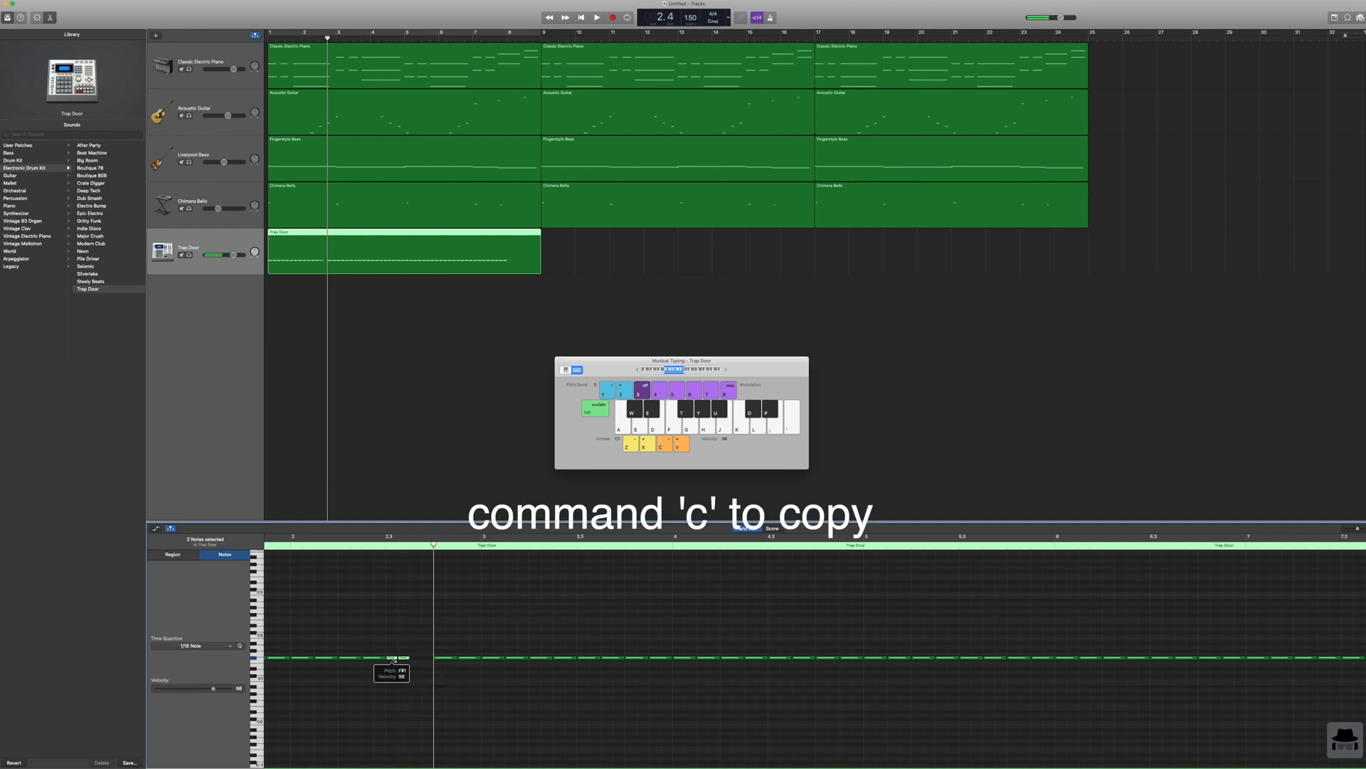
pyautogui.click(409, 546)
pyautogui.press('super+v')
pyautogui.moveTo(444, 670); pyautogui.dragTo(390, 659)
pyautogui.press('Delete')
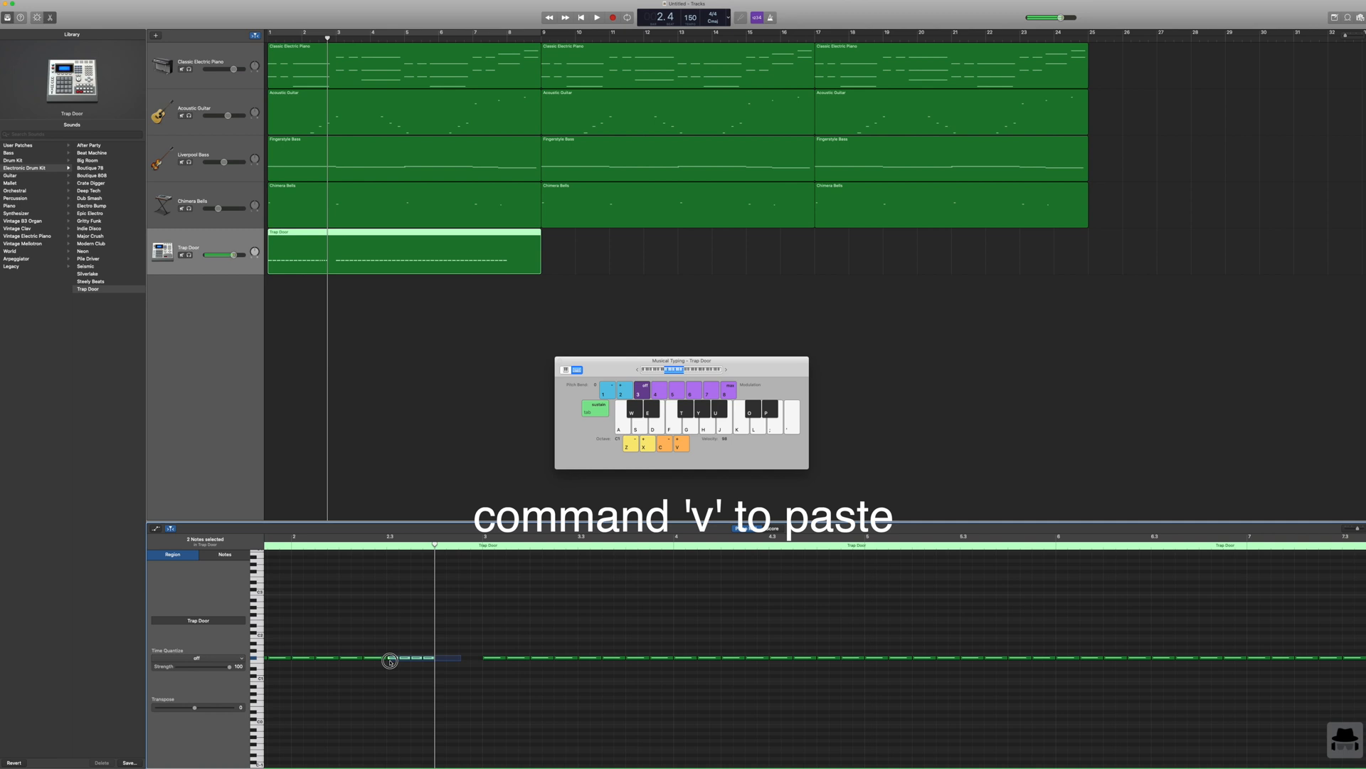
pyautogui.press('super+v')
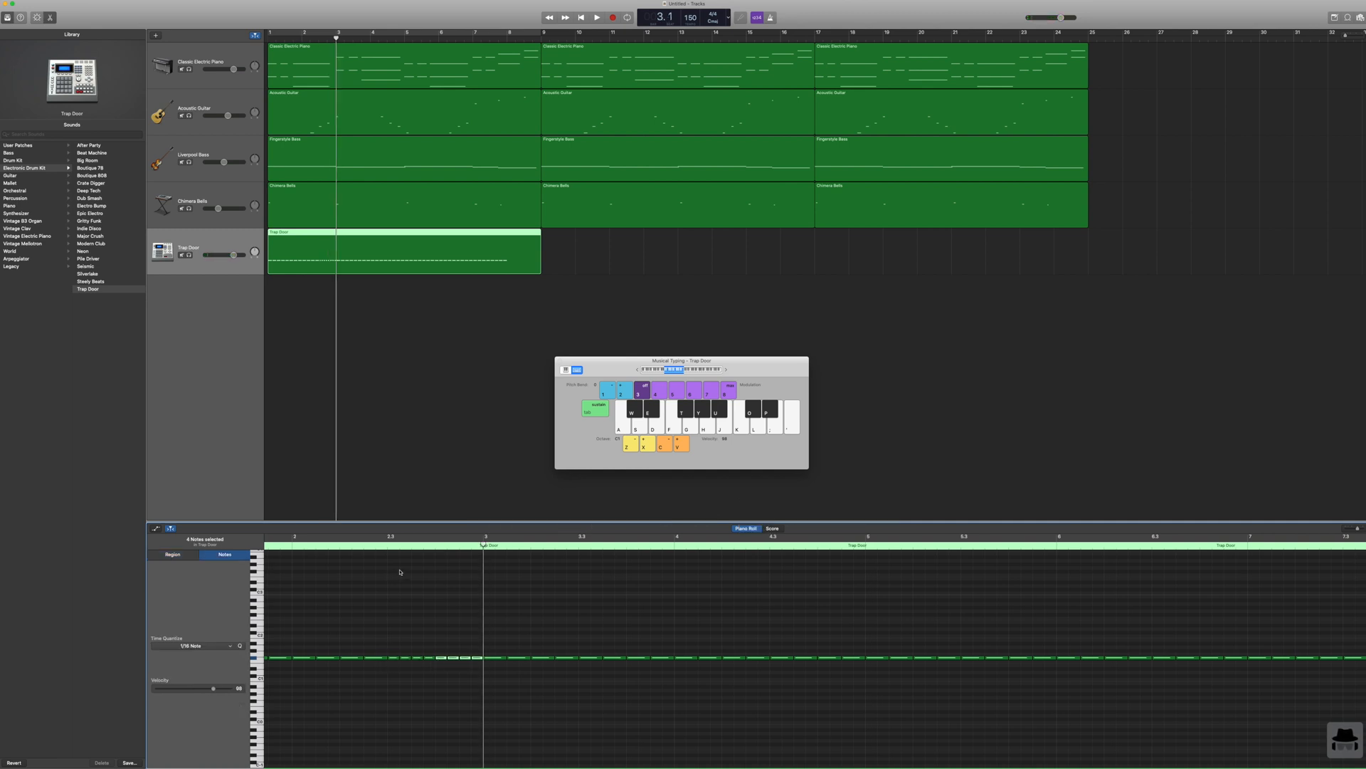
# Step: Play the hi-hat row from beat 3 of bar 2 to check the sixteenth notes and return the playhead to the start
pyautogui.scroll(-1, 402, 571)
pyautogui.press('space')
pyautogui.hscroll(-1, 389, 546)
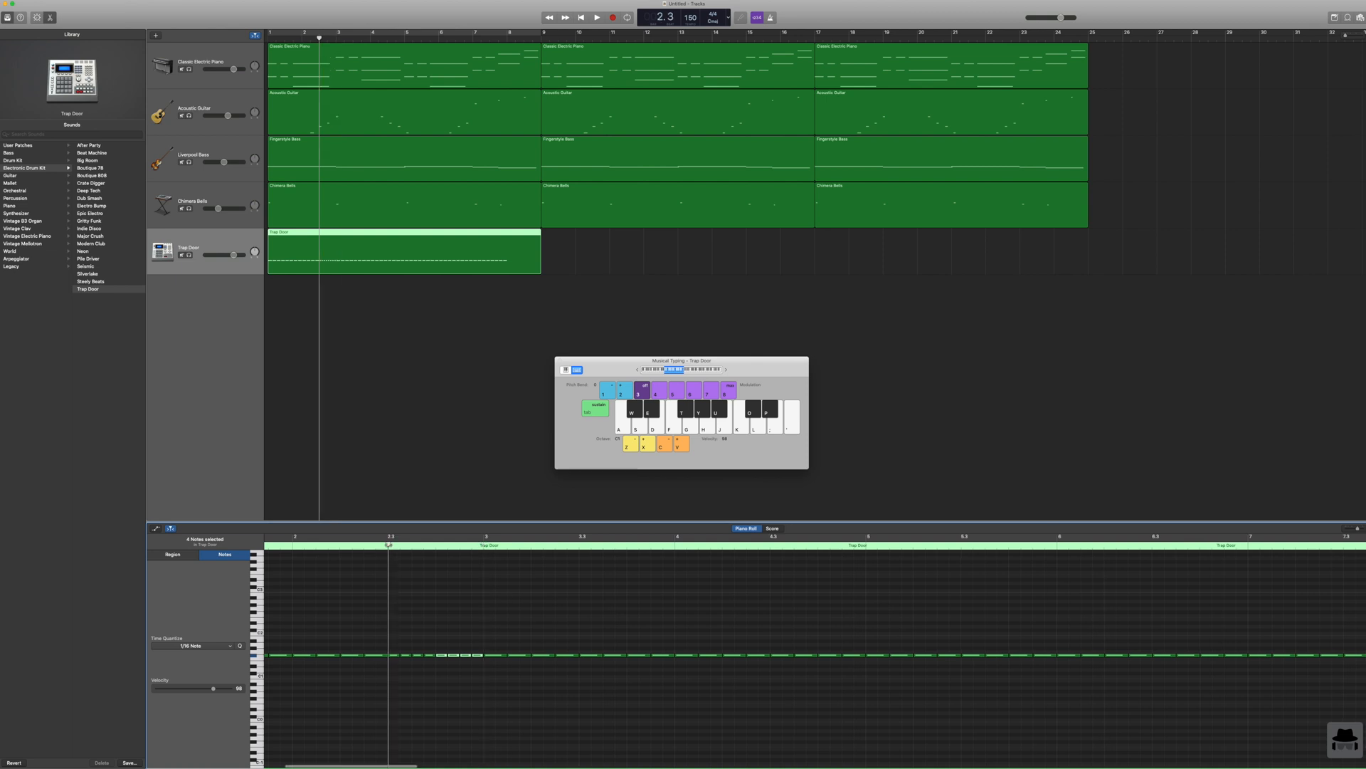
pyautogui.hscroll(-2, 388, 546)
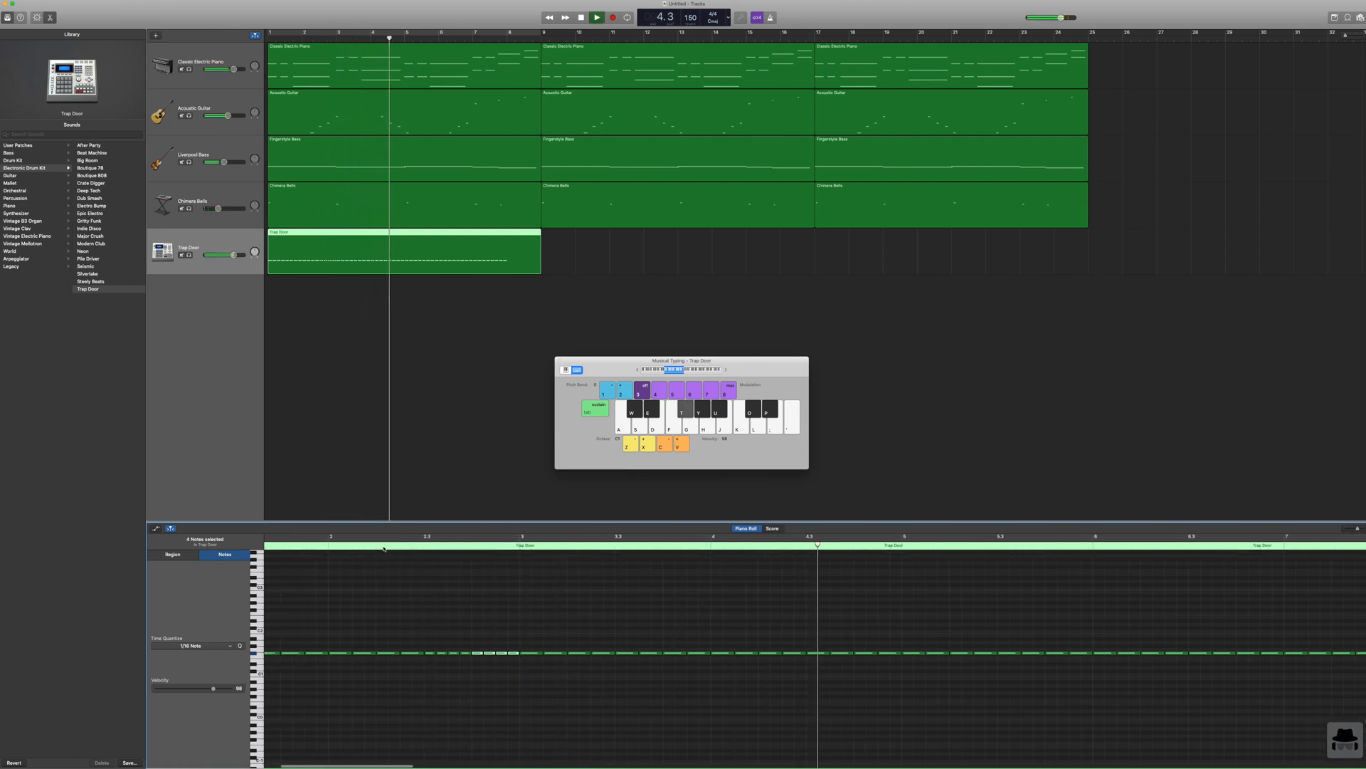
pyautogui.press('space')
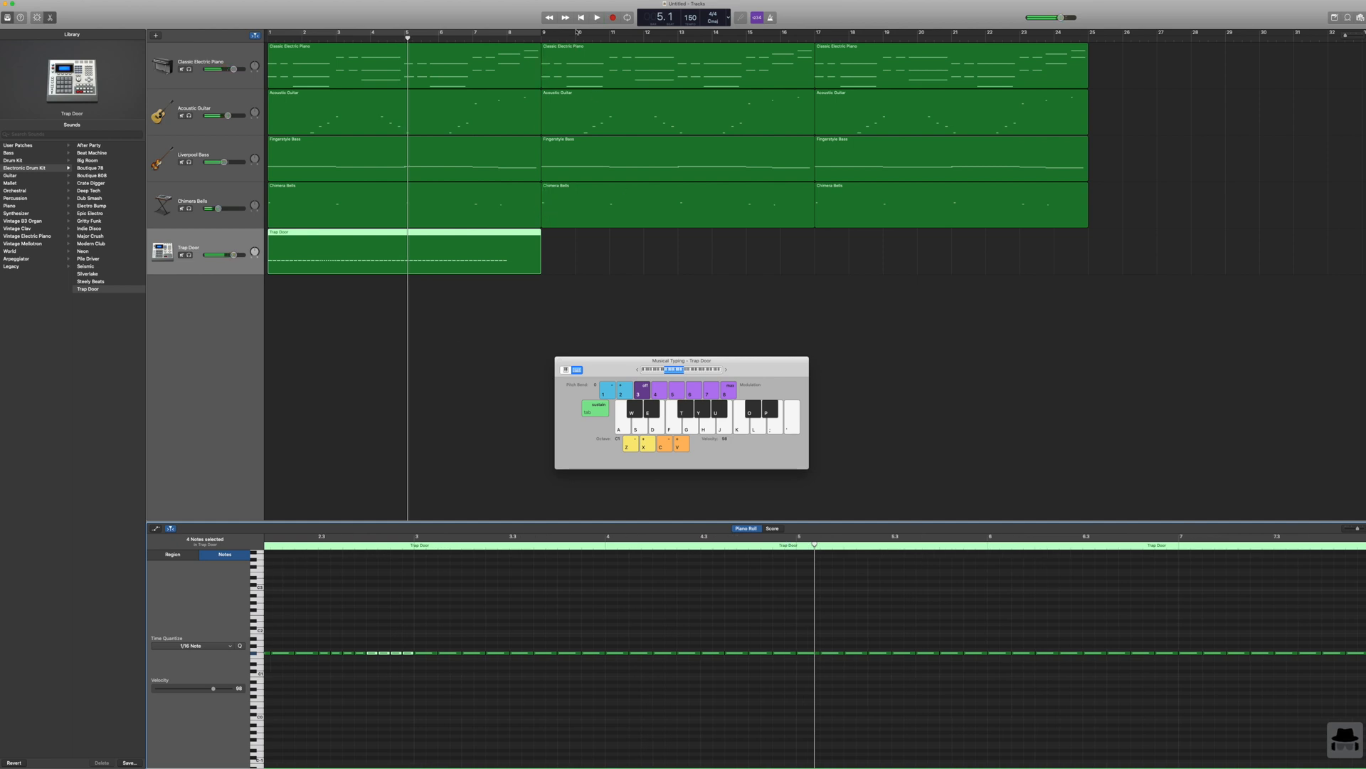
pyautogui.click(581, 18)
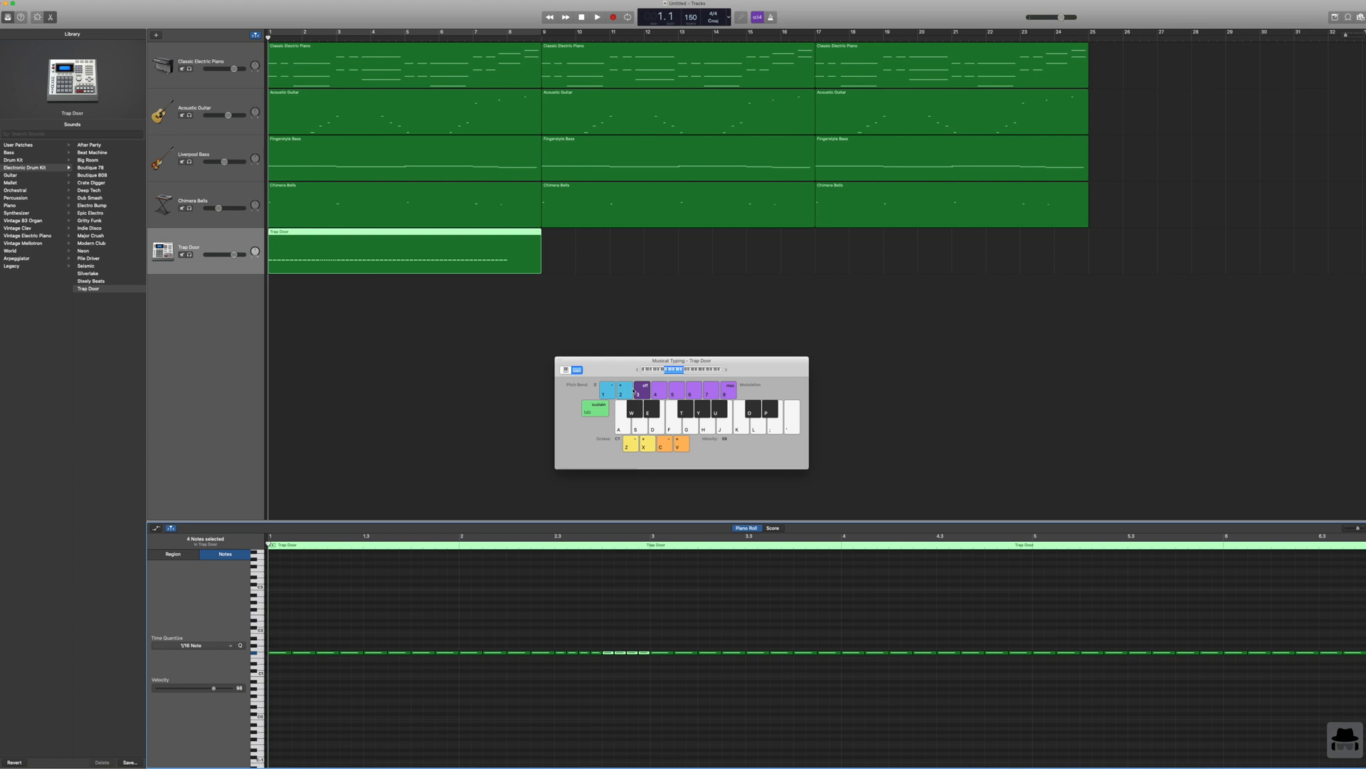
# Step: Extend the eighth-note hi-hats through bar 8 with copied notes, delete the excess notes beyond it and trim the region to eight bars
pyautogui.hscroll(10, 643, 585)
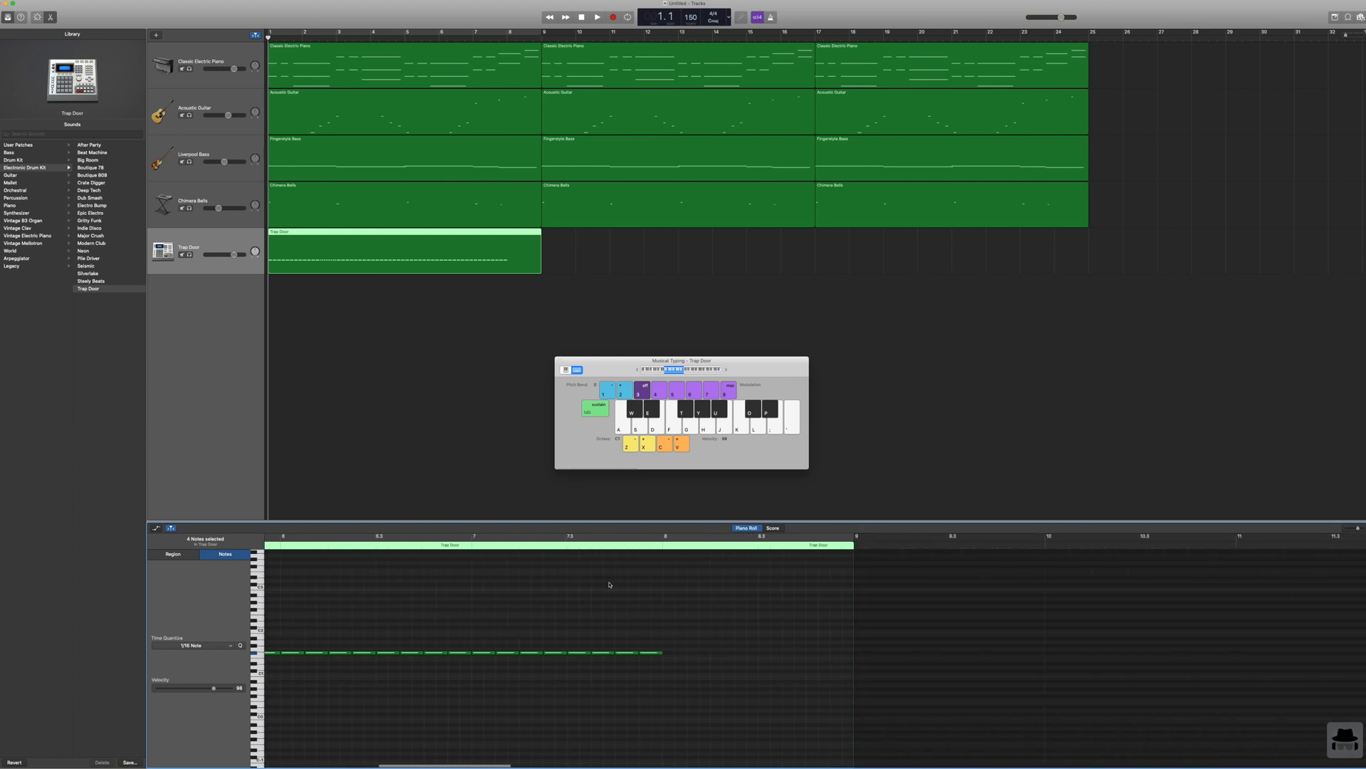
pyautogui.moveTo(694, 625); pyautogui.dragTo(444, 672)
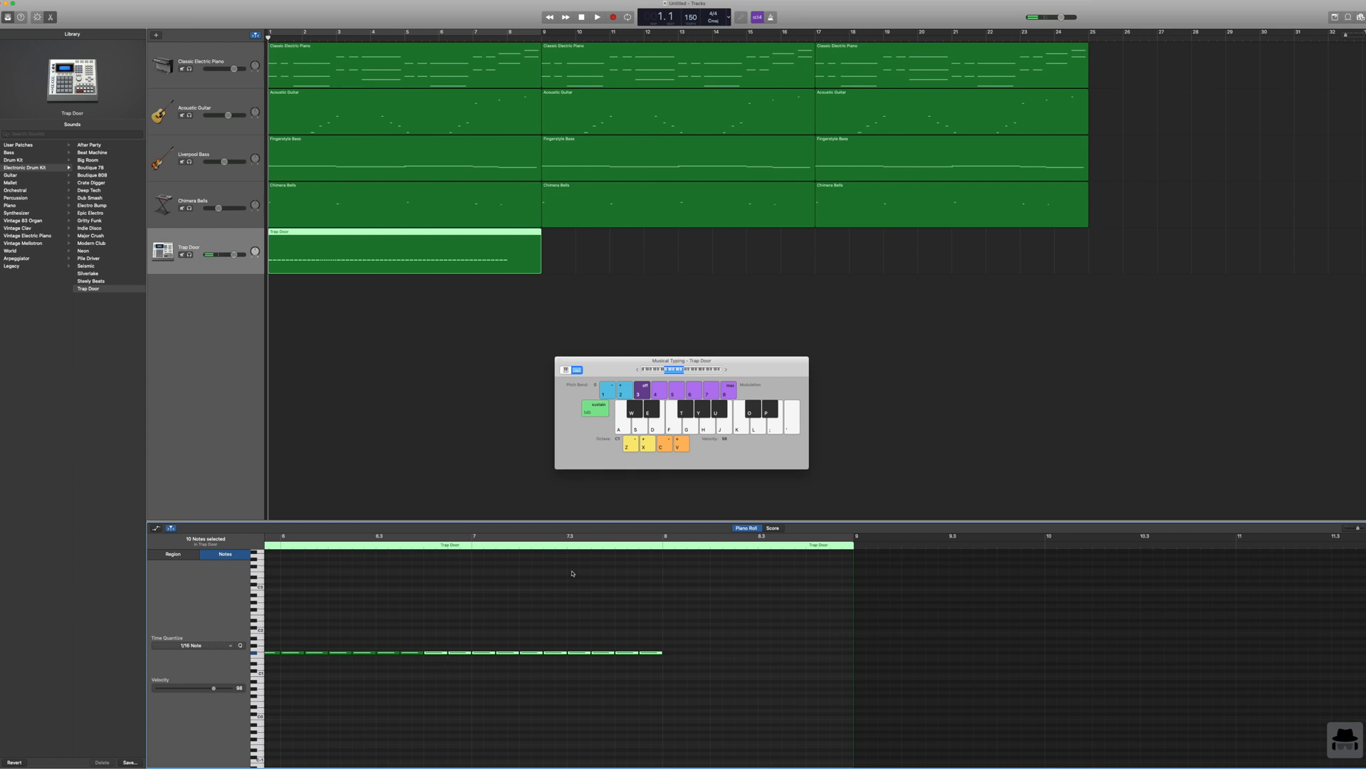
pyautogui.click(665, 546)
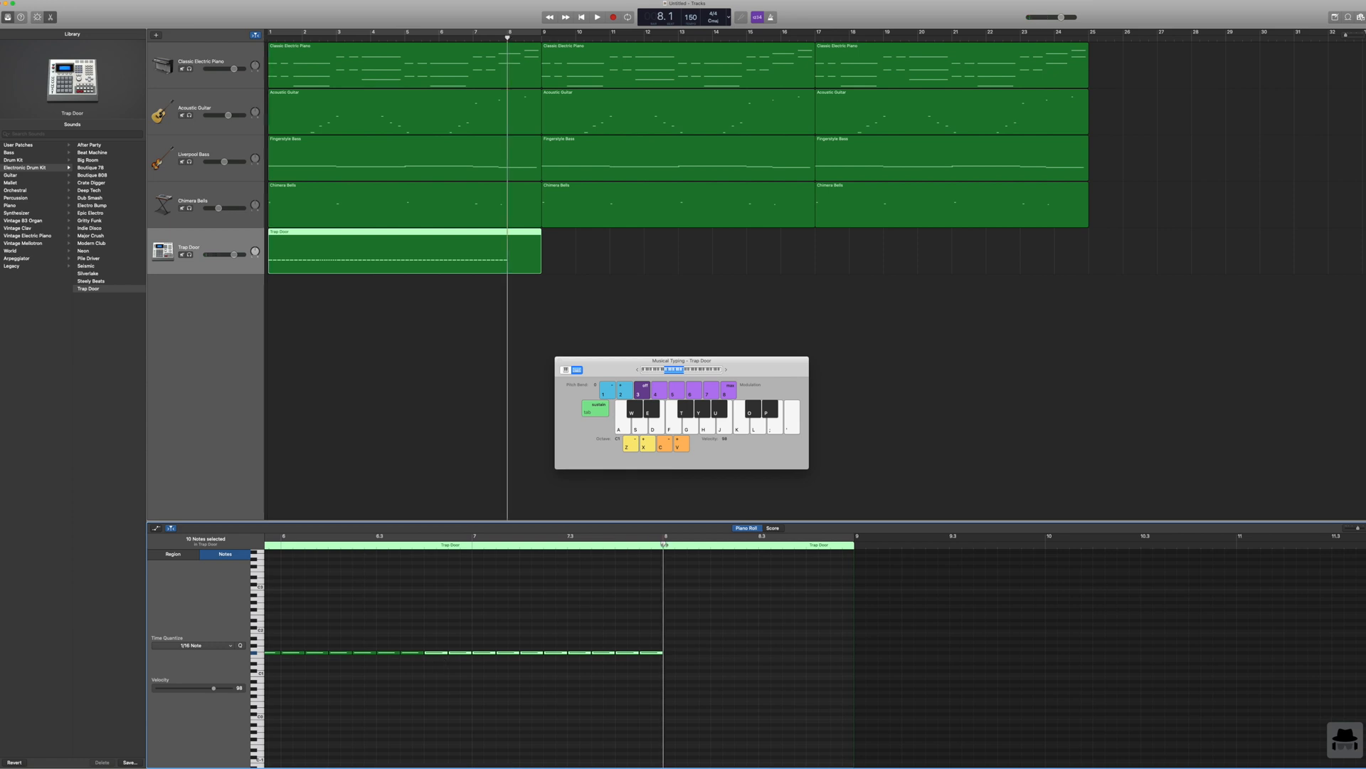
pyautogui.press('super+v')
pyautogui.moveTo(968, 660); pyautogui.dragTo(873, 653)
pyautogui.press('Delete')
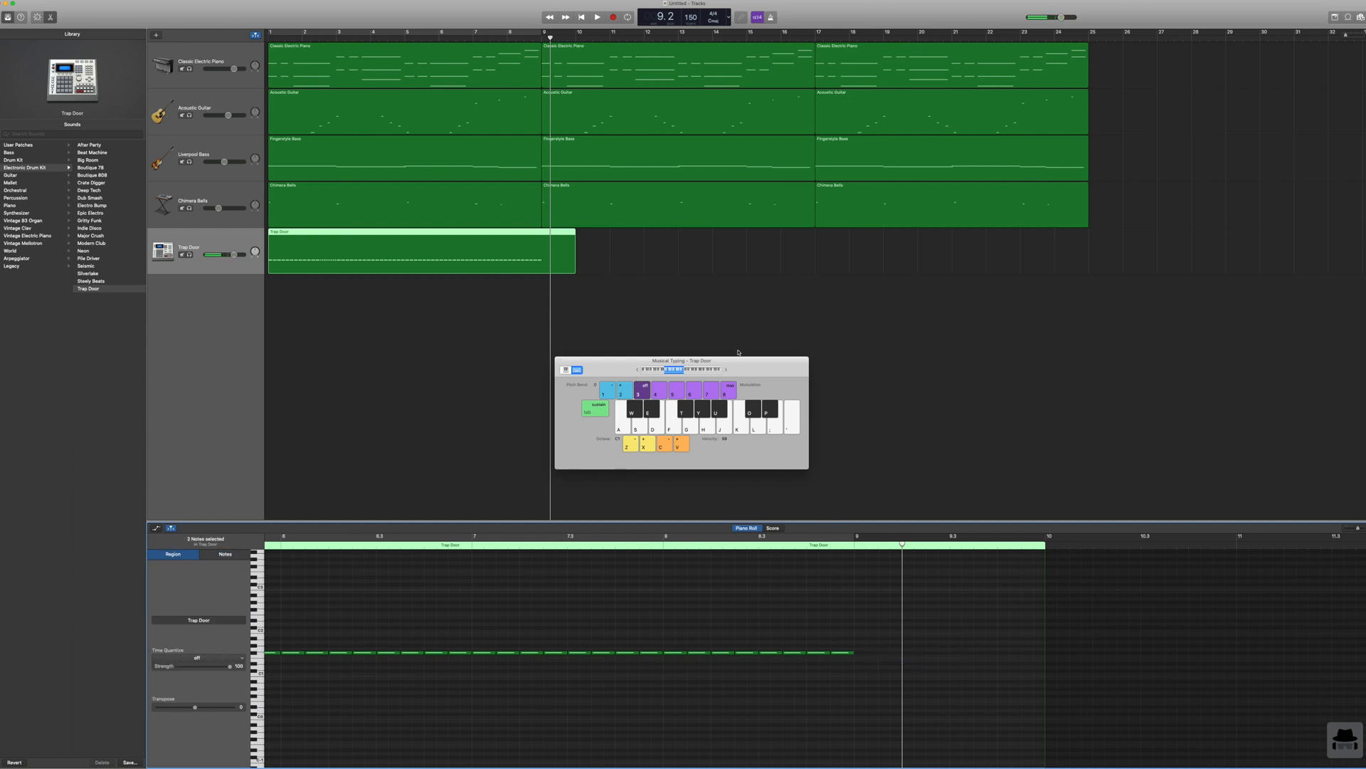
pyautogui.moveTo(571, 267); pyautogui.dragTo(541, 269)
# Step: Replace the eighth-note hi-hats in the second half of bar 8 with copies of the sixteenth notes from bar 2
pyautogui.hscroll(-15, 541, 592)
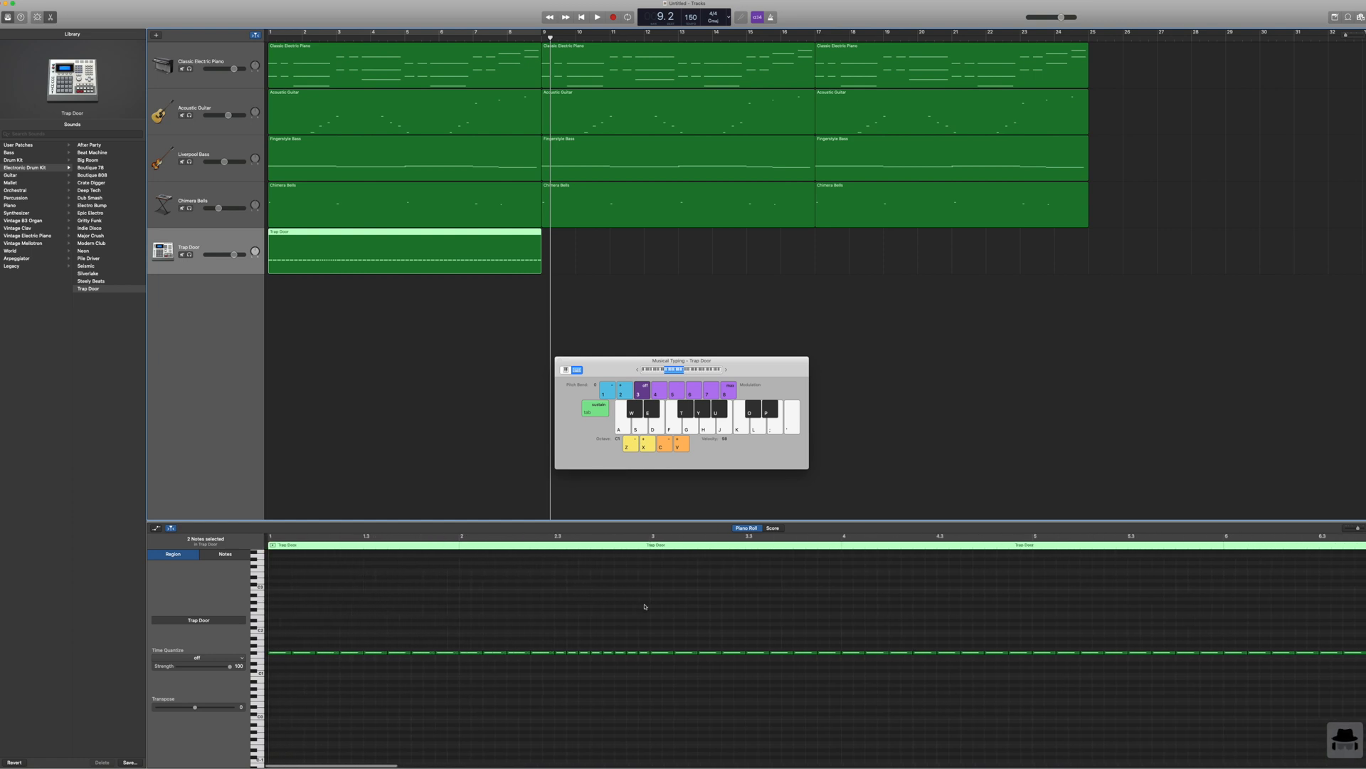
pyautogui.moveTo(645, 606); pyautogui.dragTo(558, 679)
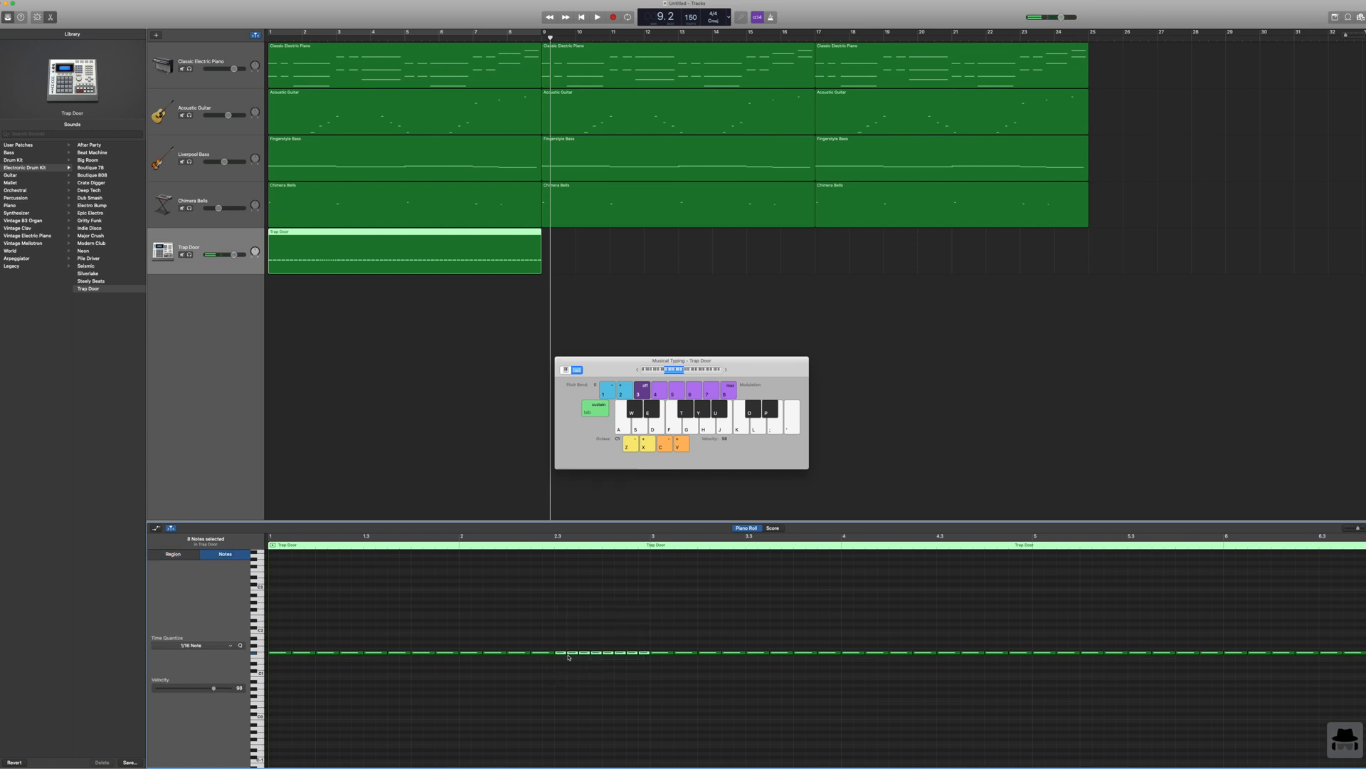
pyautogui.hscroll(5, 636, 579)
pyautogui.moveTo(883, 629); pyautogui.dragTo(922, 653)
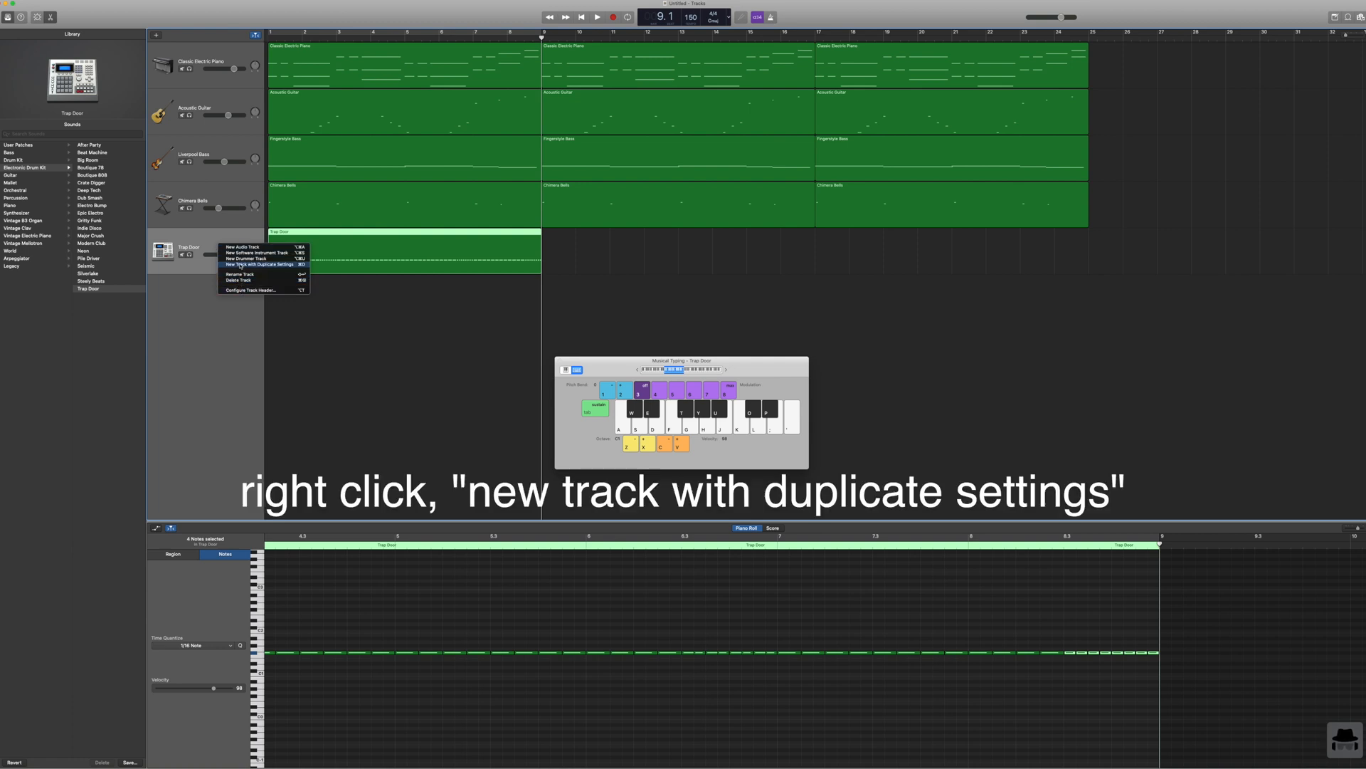
# Step: Add a new track with the Trap Door track's duplicate settings and try out its kick against playback from the start
pyautogui.click(241, 265)
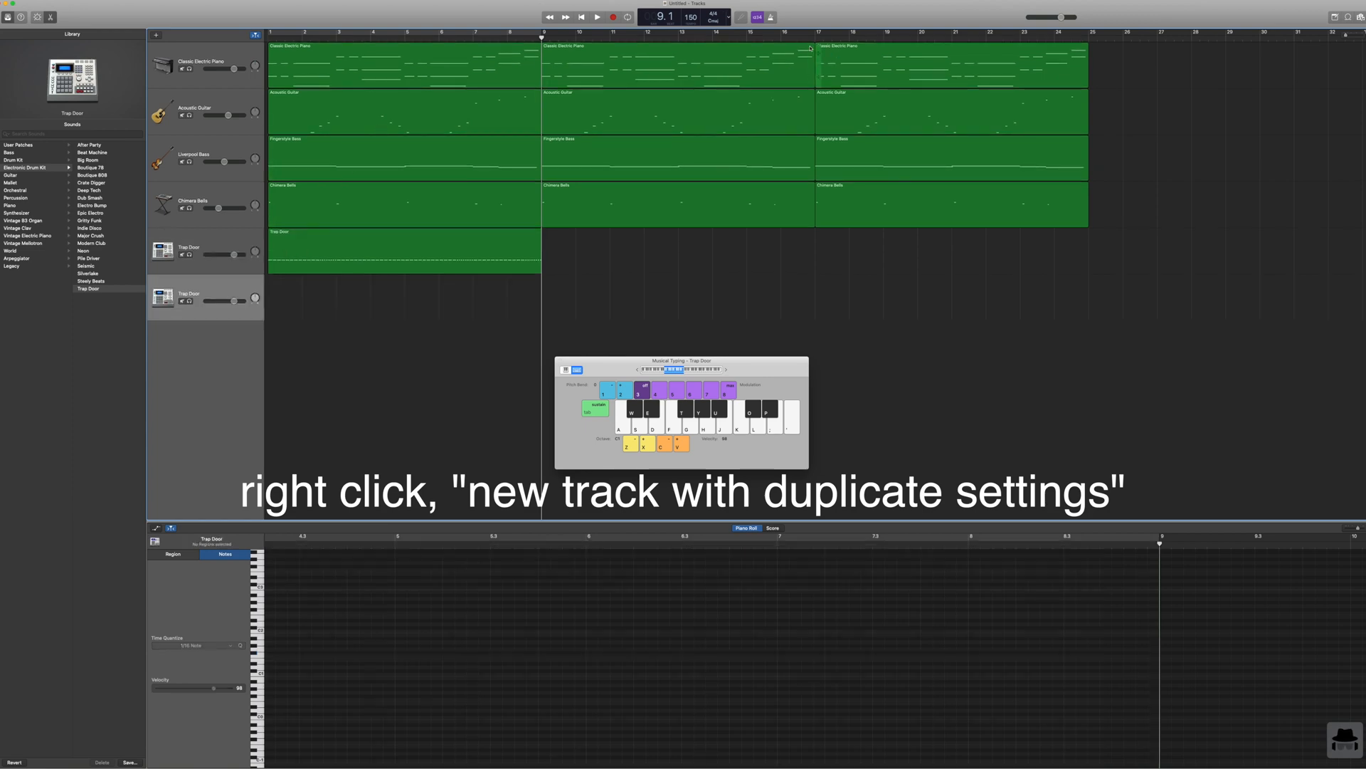
pyautogui.click(581, 17)
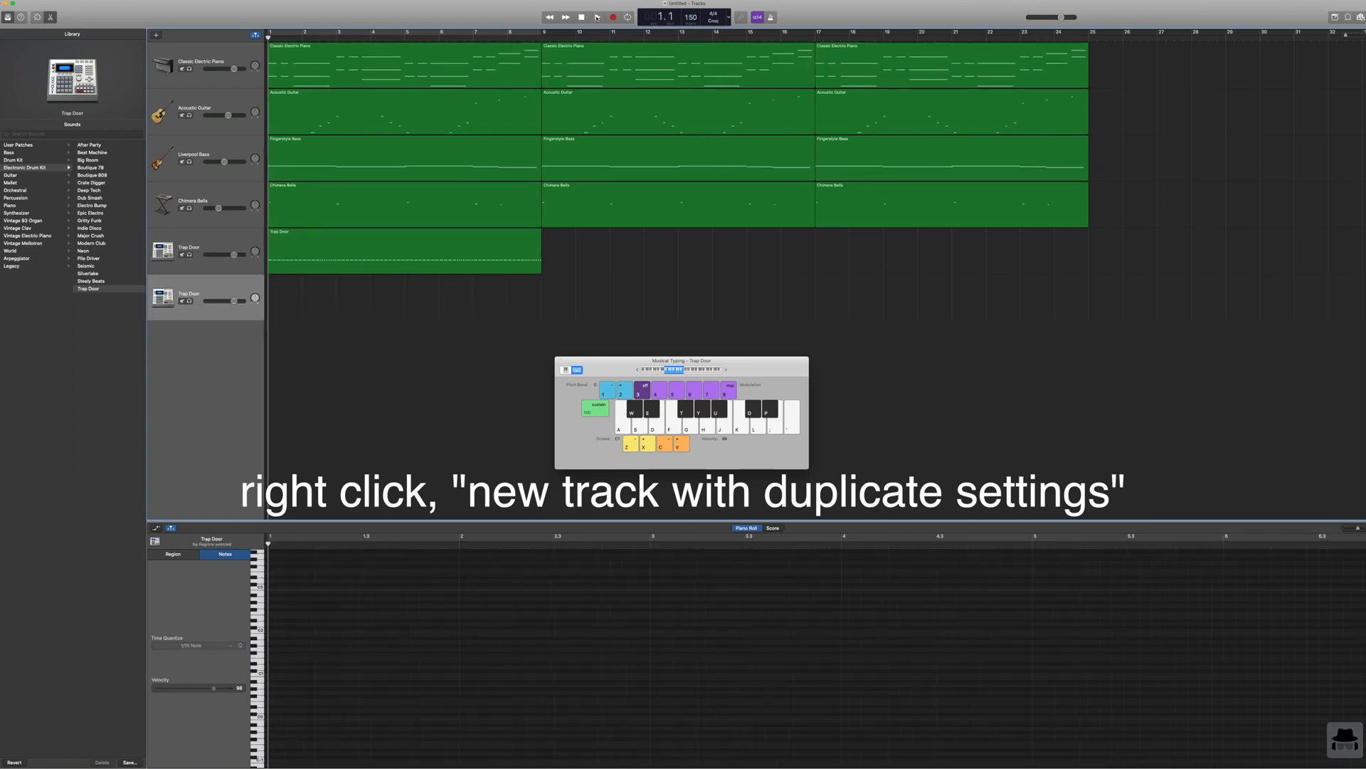
pyautogui.press('a')
pyautogui.press('a')
pyautogui.click(597, 17)
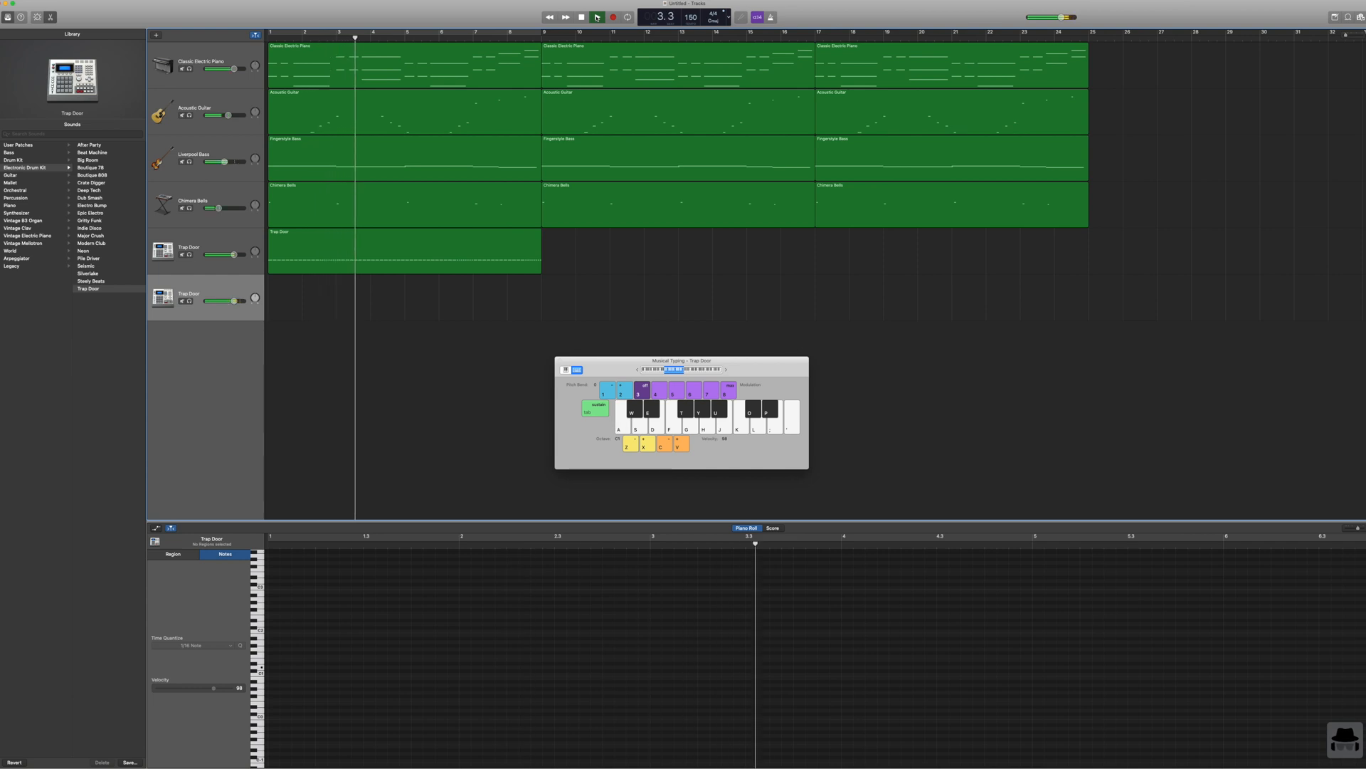
pyautogui.click(598, 17)
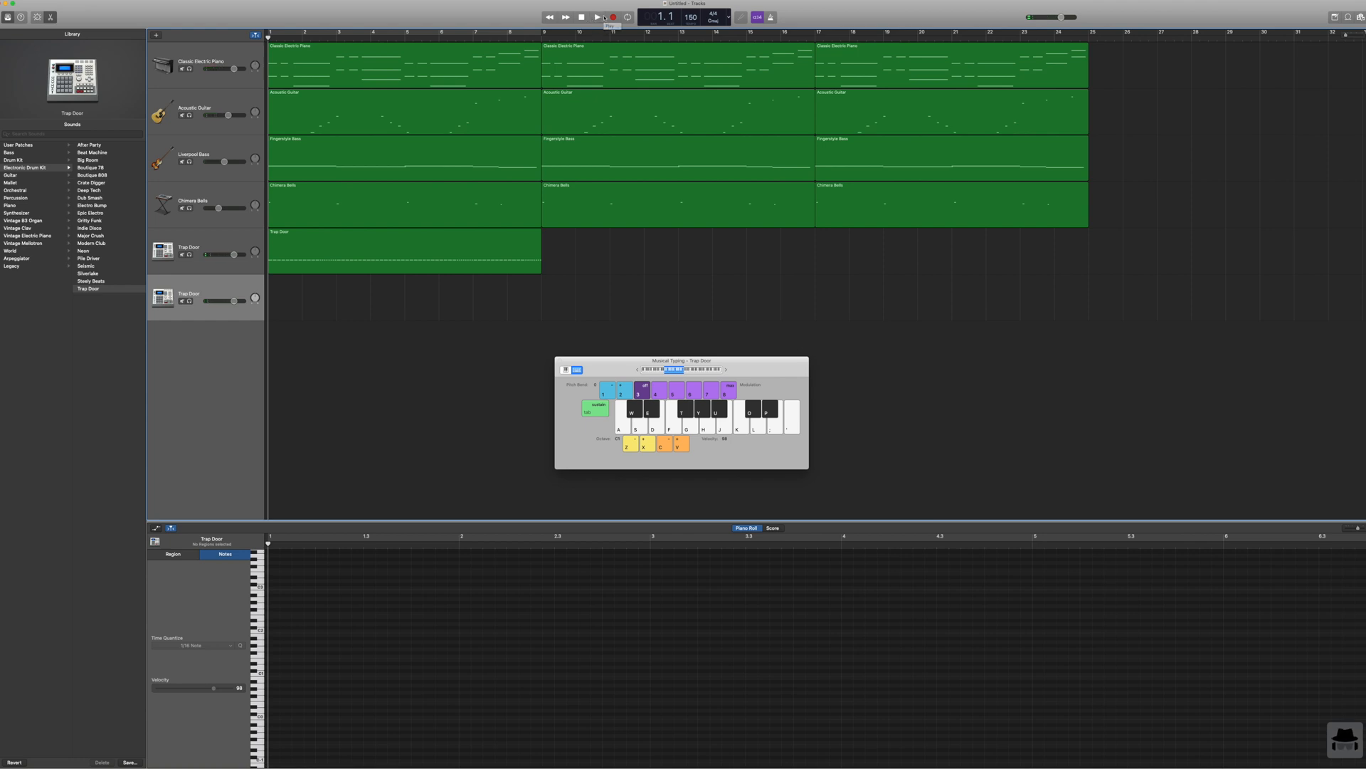
# Step: Record a snare and kick part on the second Trap Door track through bar 16, with snare hits on beat 3 of each bar
pyautogui.click(614, 17)
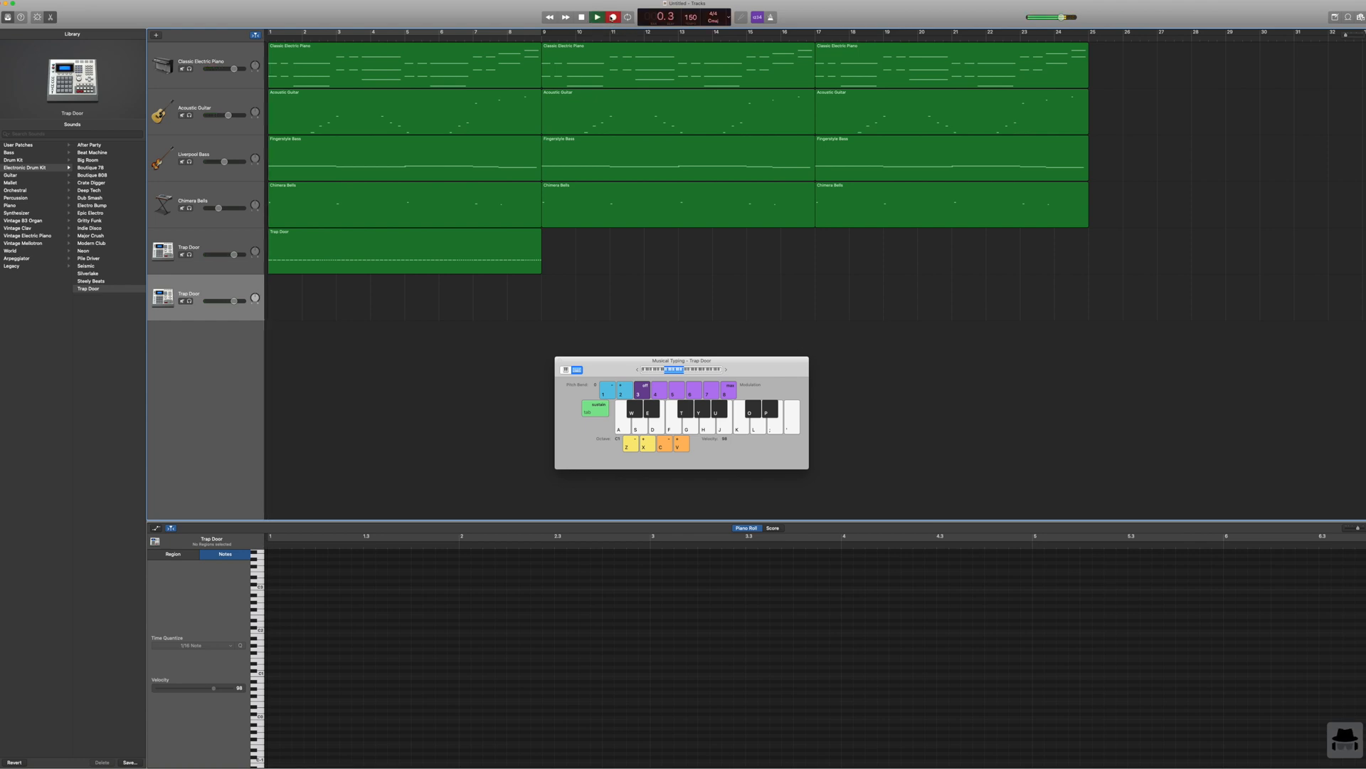
pyautogui.press('s')
pyautogui.press('a')
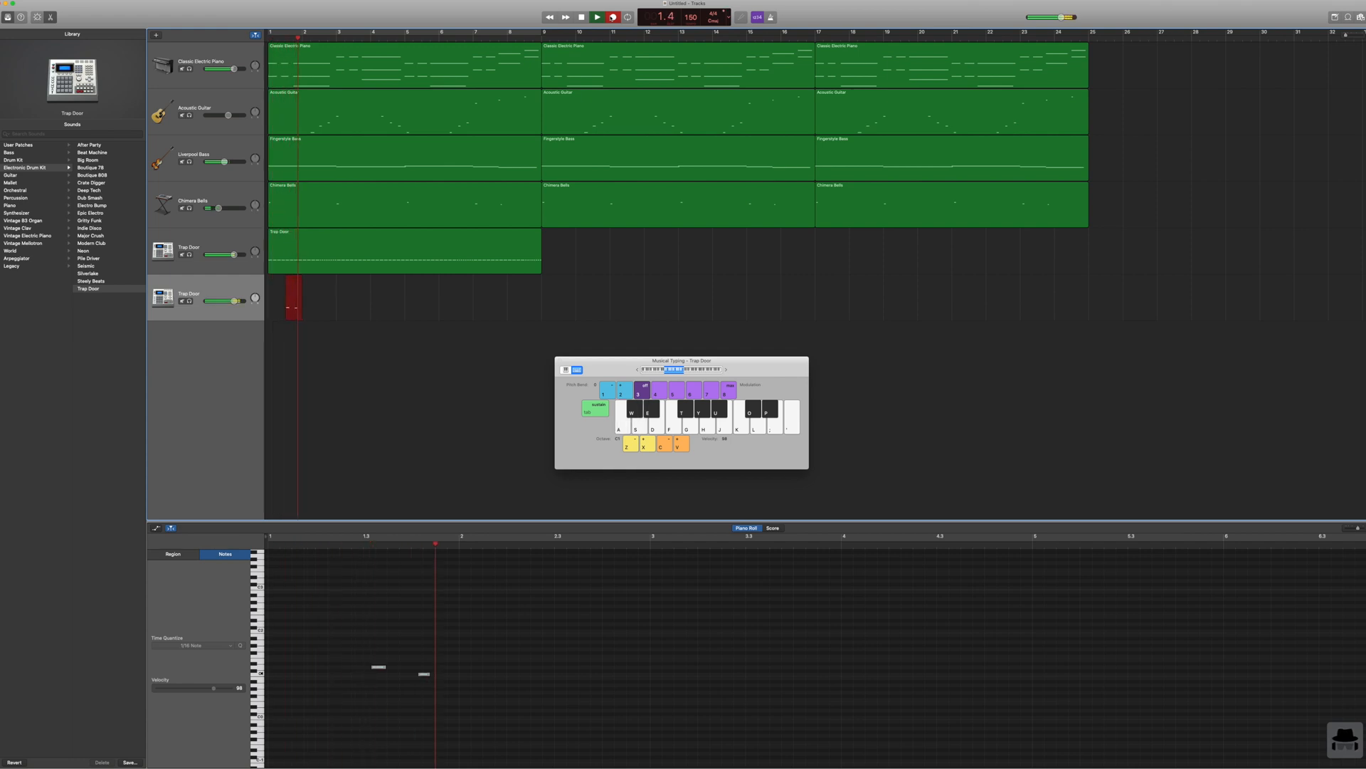
pyautogui.press('a')
pyautogui.press('s')
pyautogui.press('a')
pyautogui.press('s')
pyautogui.press('a')
pyautogui.press('a')
pyautogui.press('s')
pyautogui.press('a')
pyautogui.press('s')
pyautogui.press('a')
pyautogui.press('a')
pyautogui.press('s')
pyautogui.press('a')
pyautogui.press('s')
pyautogui.press('a')
pyautogui.press('a')
pyautogui.press('s')
pyautogui.press('s')
pyautogui.press('s')
pyautogui.press('s')
pyautogui.press('s')
pyautogui.press('s')
pyautogui.press('s')
pyautogui.press('s')
pyautogui.press('s')
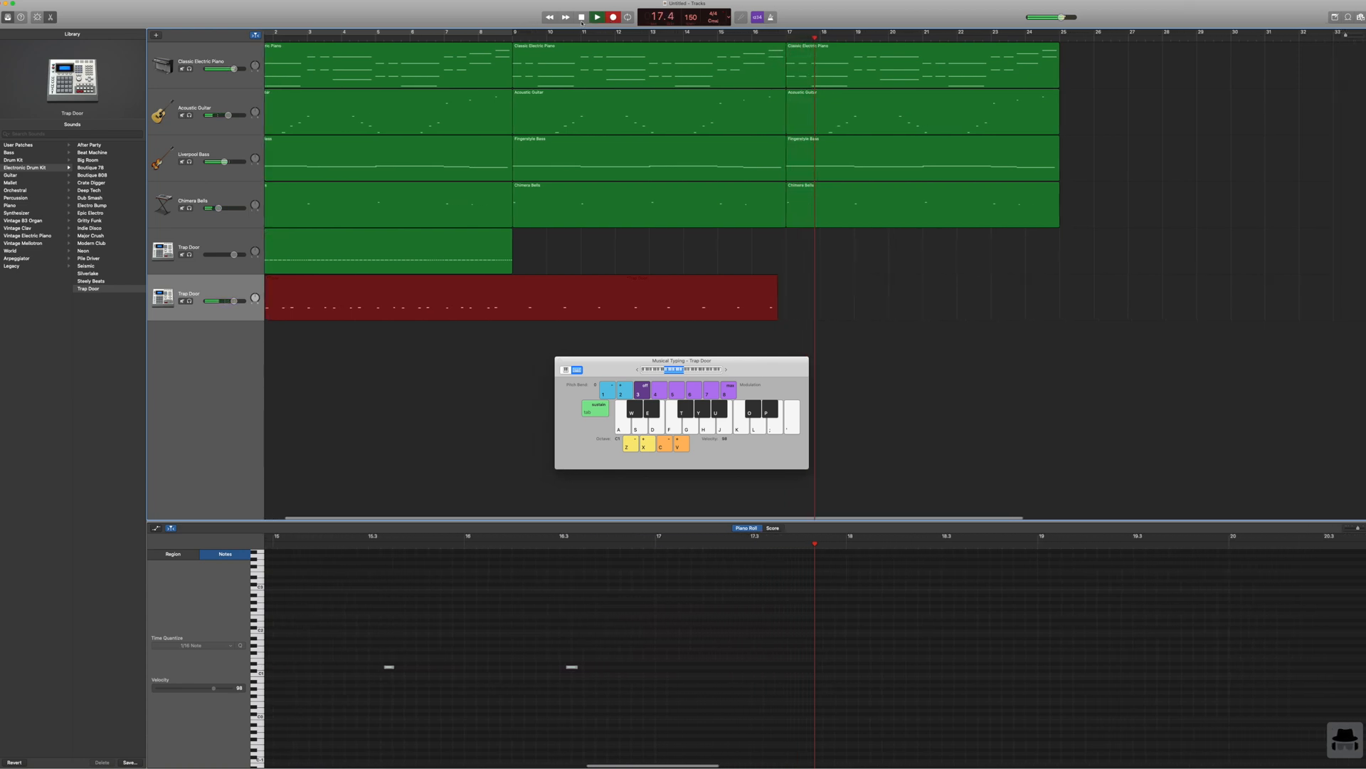
pyautogui.press('space')
pyautogui.hscroll(-2, 558, 237)
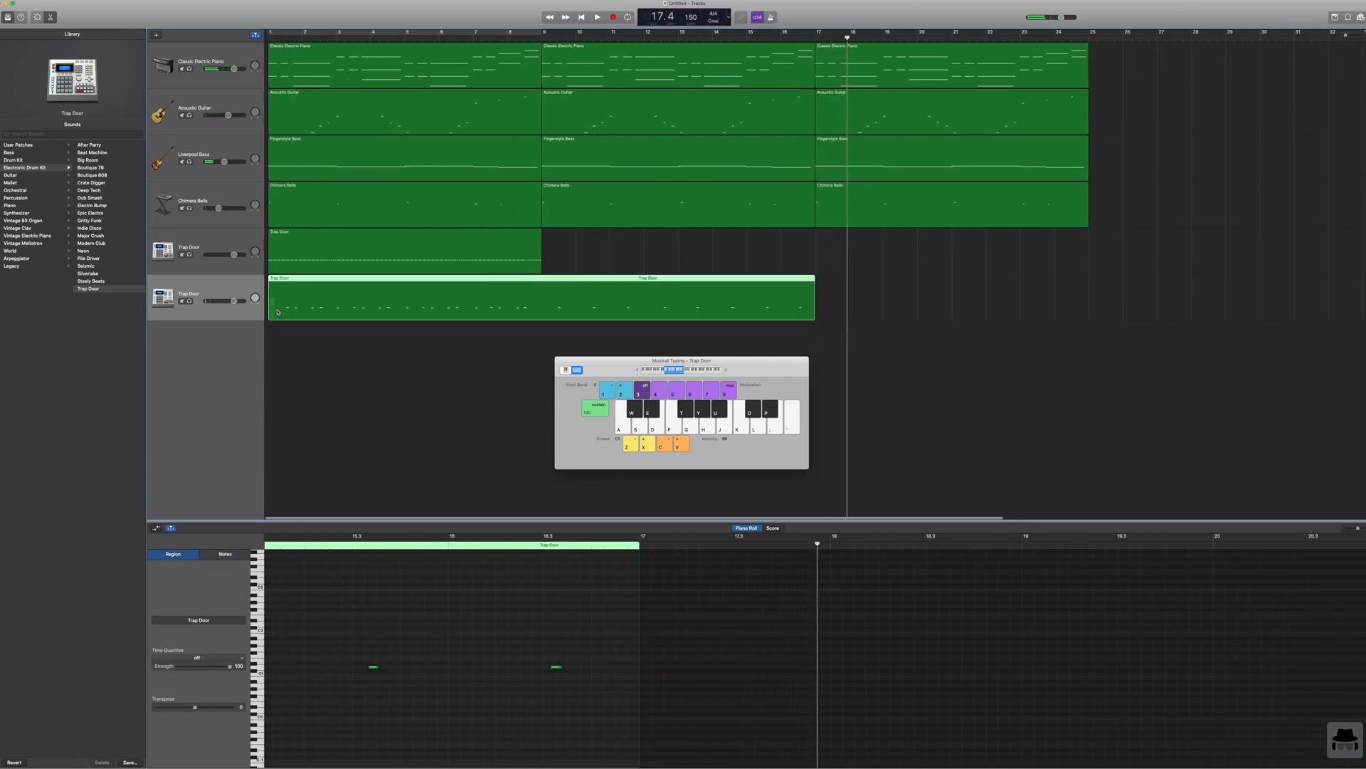
pyautogui.moveTo(272, 310); pyautogui.dragTo(306, 290)
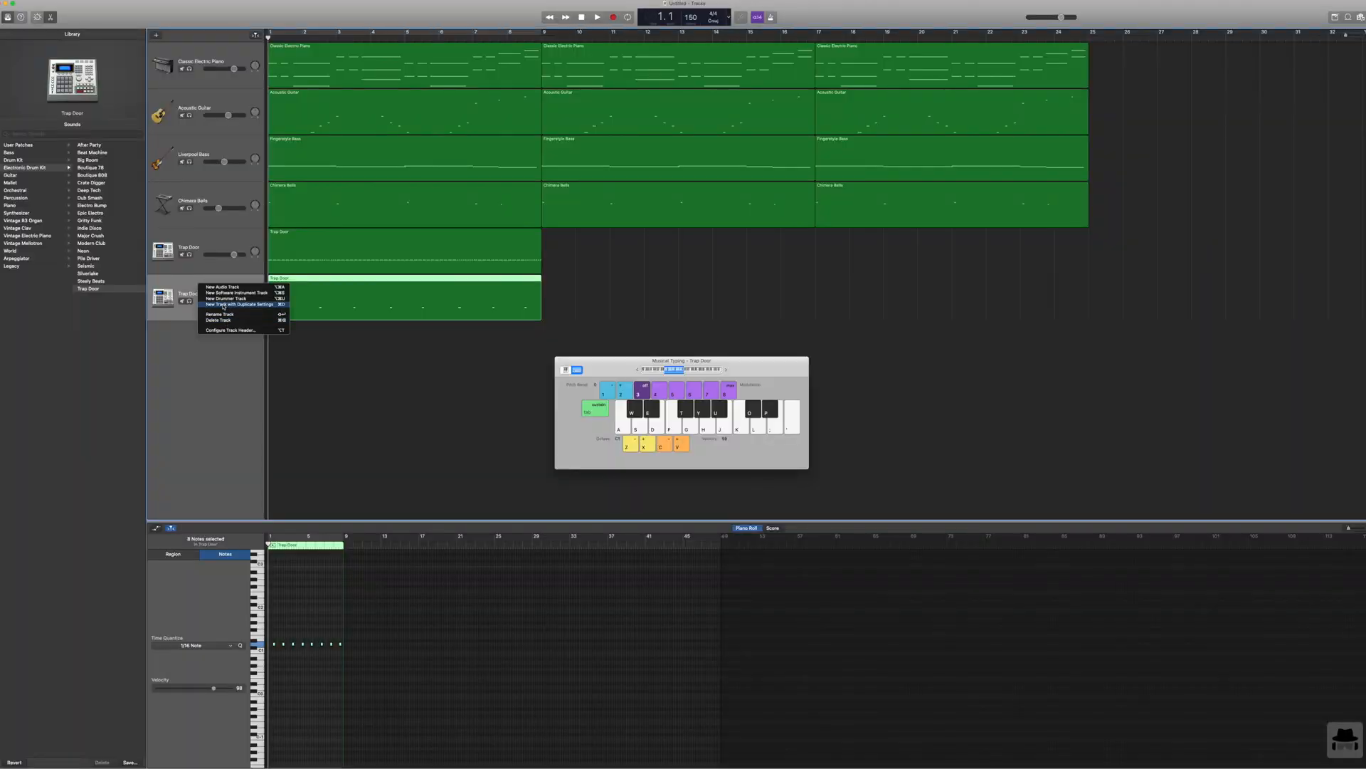
# Step: Add a third Trap Door track with duplicate settings and paste copies of the eight-bar snare region at bars 9 and 17
pyautogui.click(224, 306)
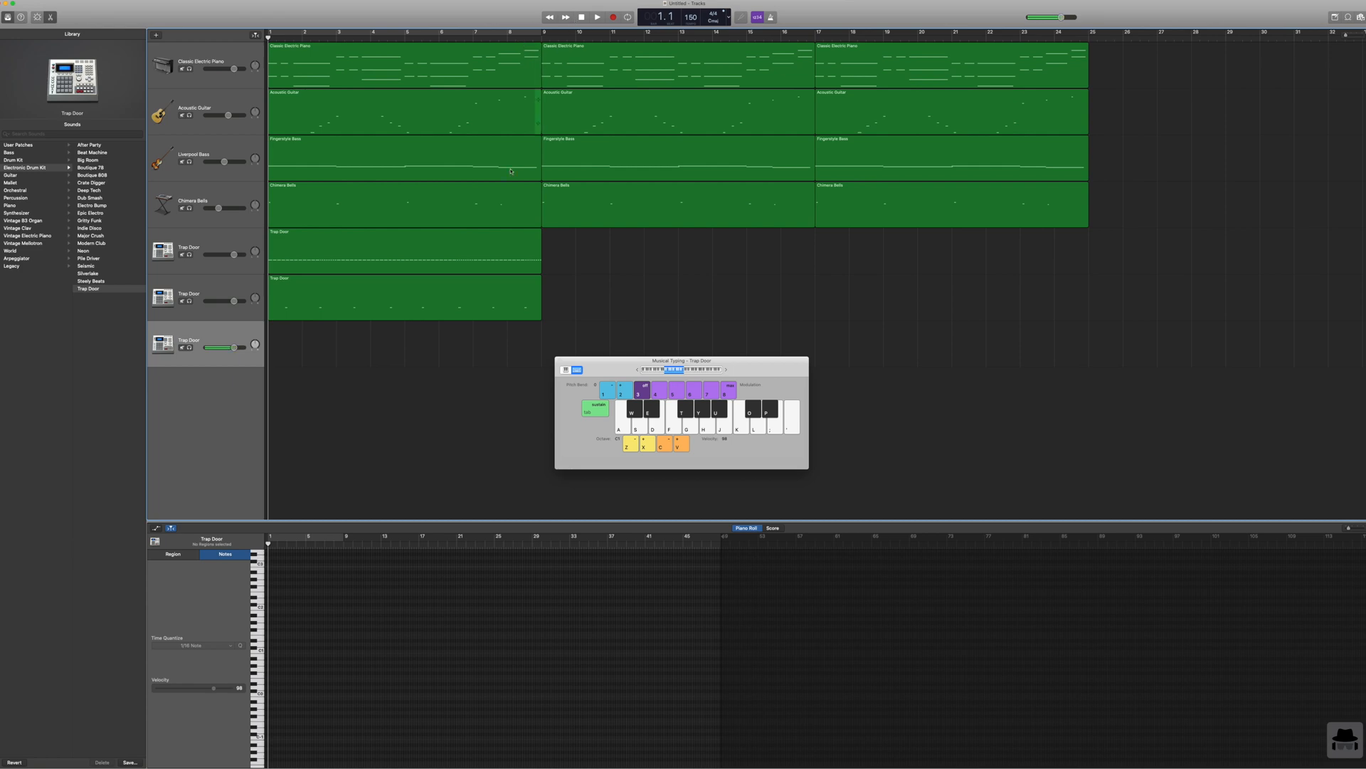
pyautogui.click(434, 308)
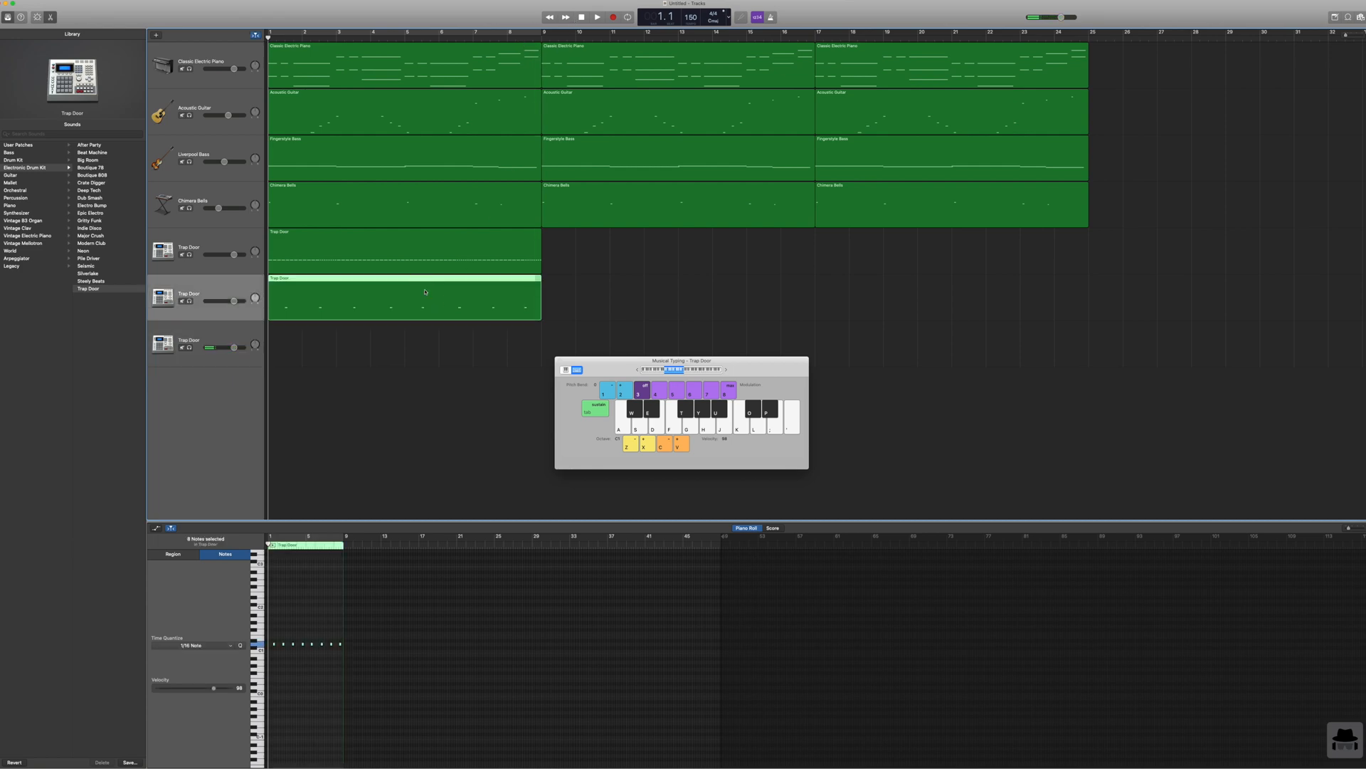
pyautogui.click(541, 38)
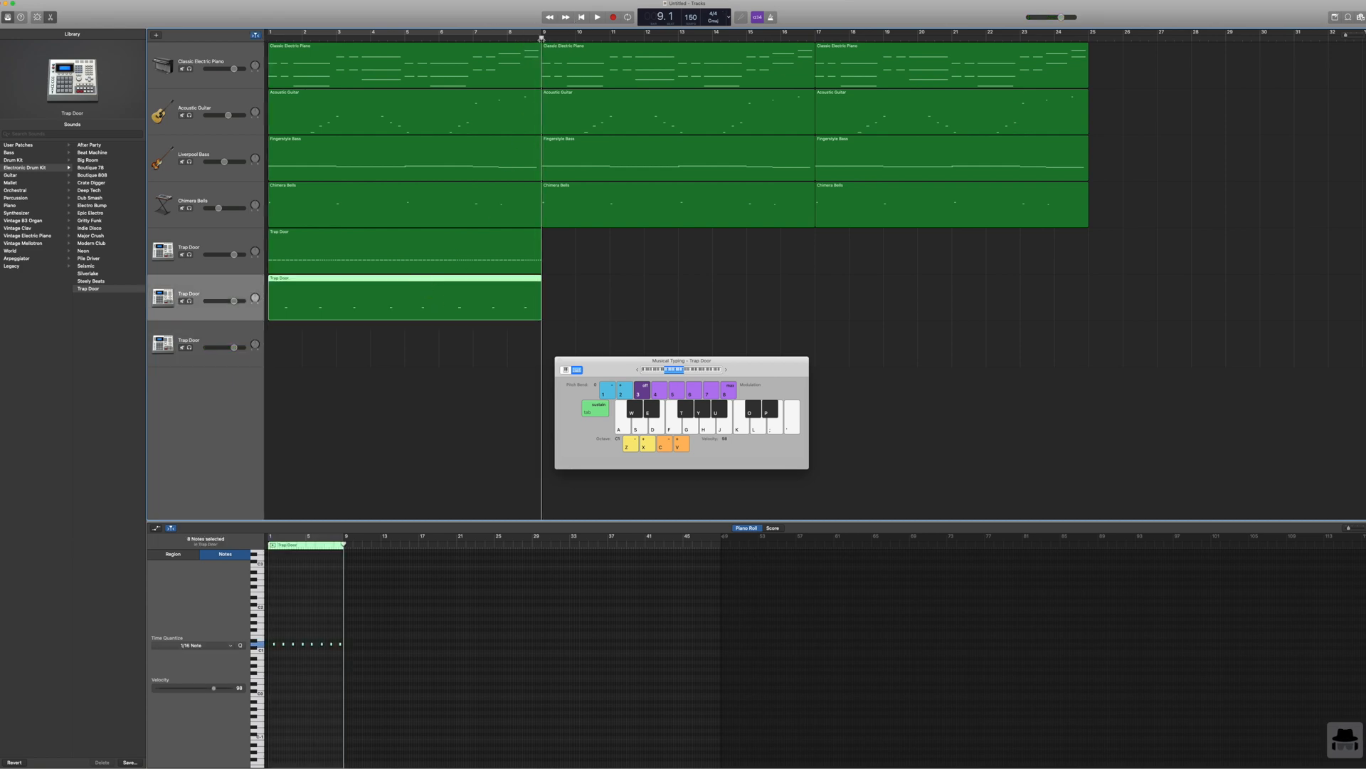
pyautogui.press('super+v')
pyautogui.press('super+v')
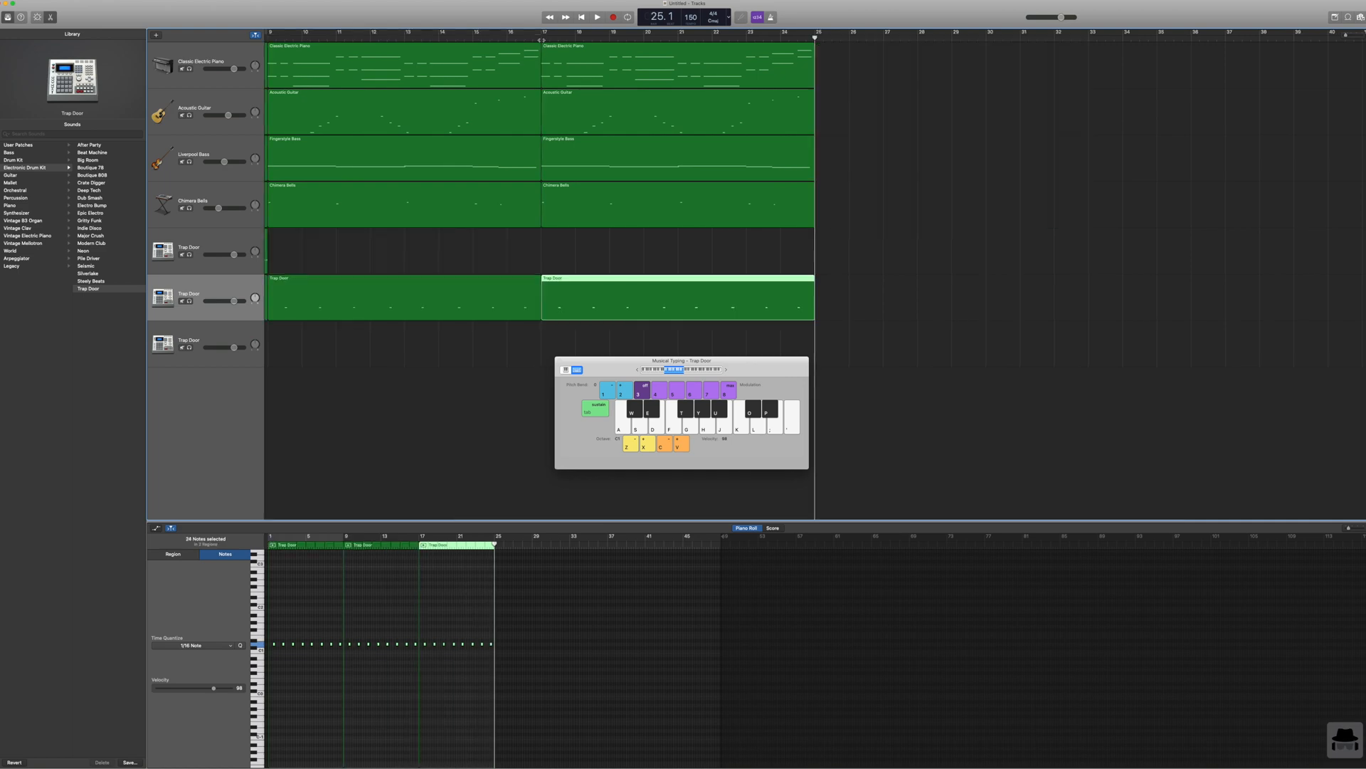
pyautogui.click(583, 17)
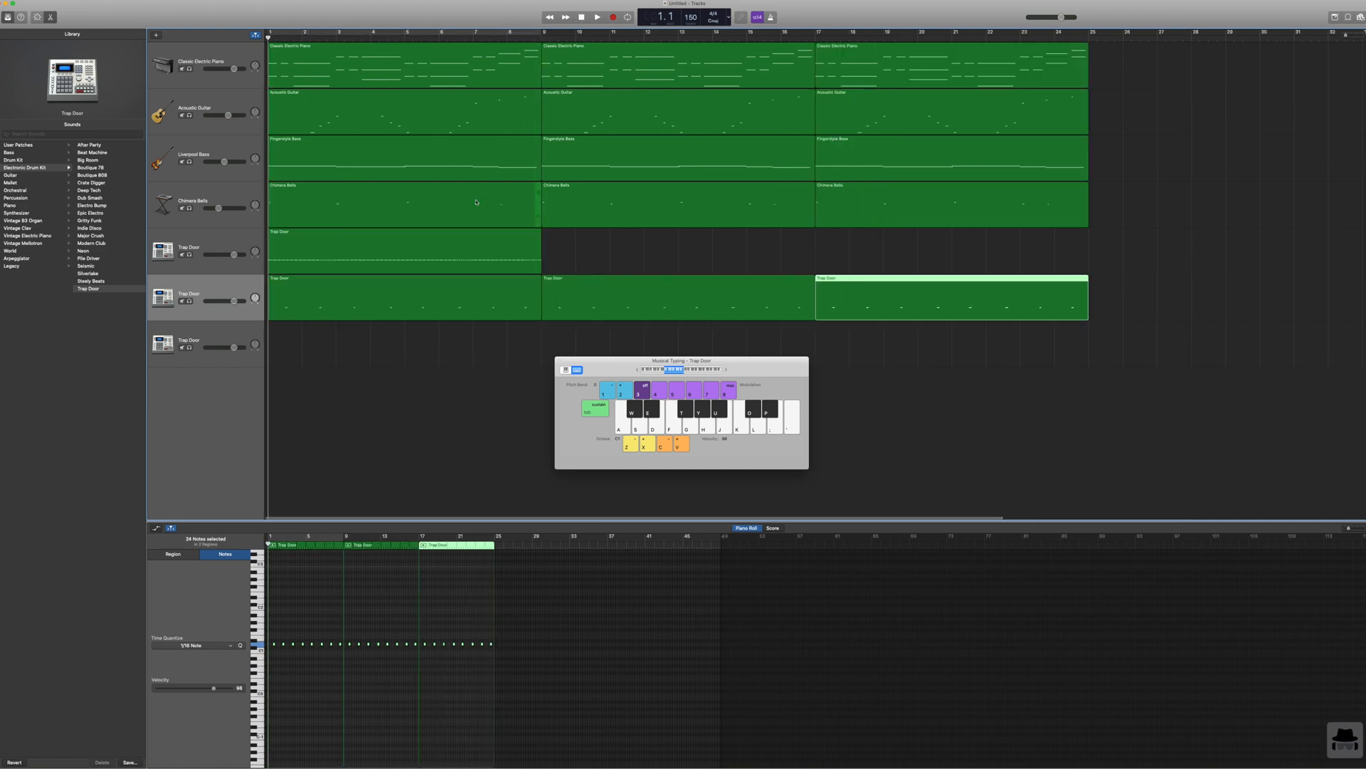
# Step: Paste copies of the eight-bar hi-hat region at bars 9 and 17 and return the playhead to the start
pyautogui.click(463, 239)
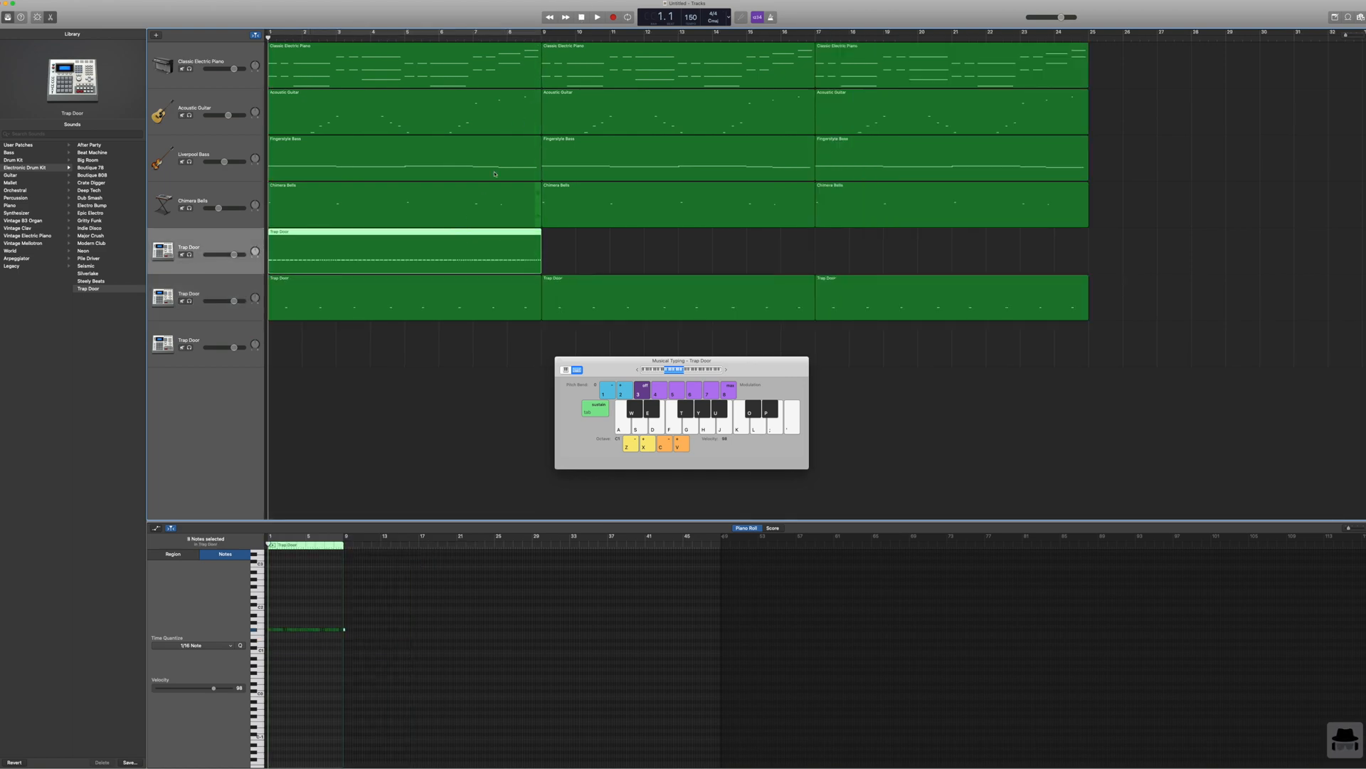
pyautogui.click(543, 37)
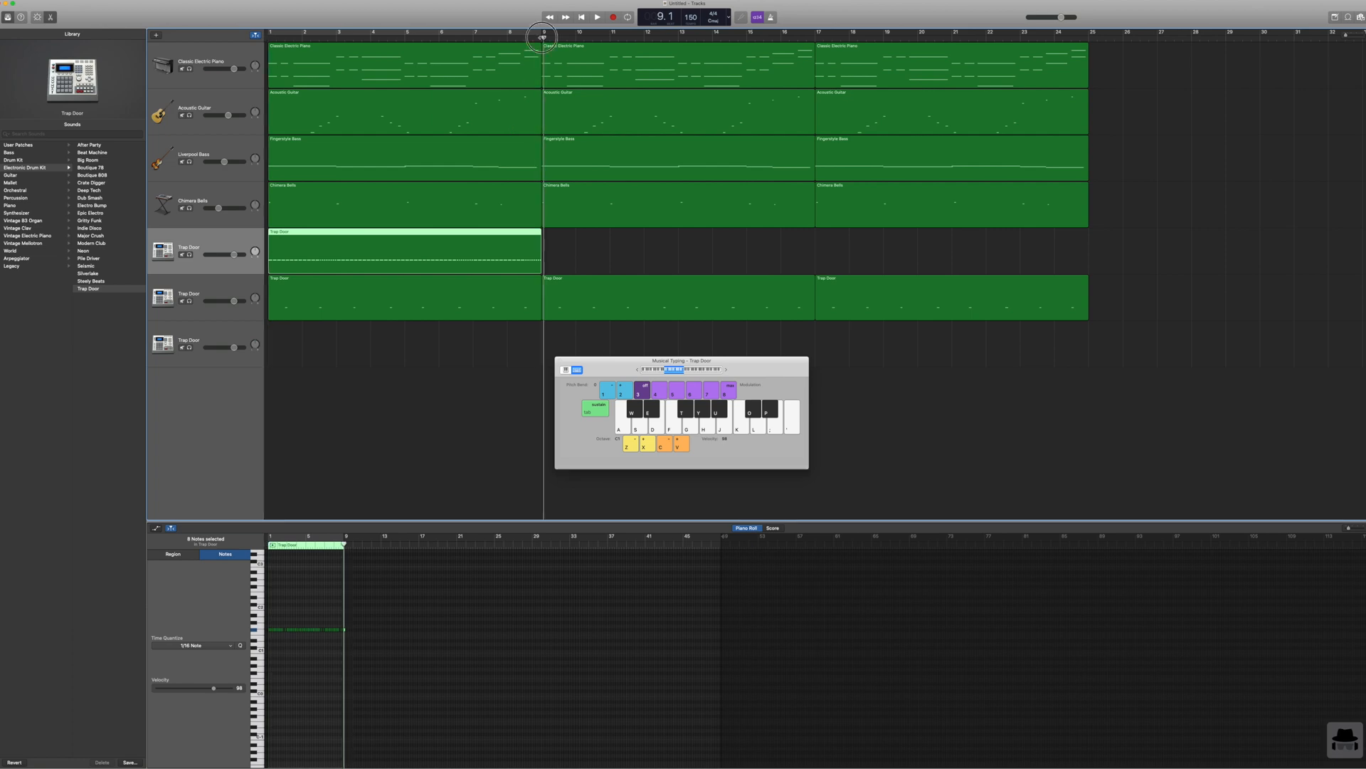
pyautogui.press('super+v')
pyautogui.press('super+v')
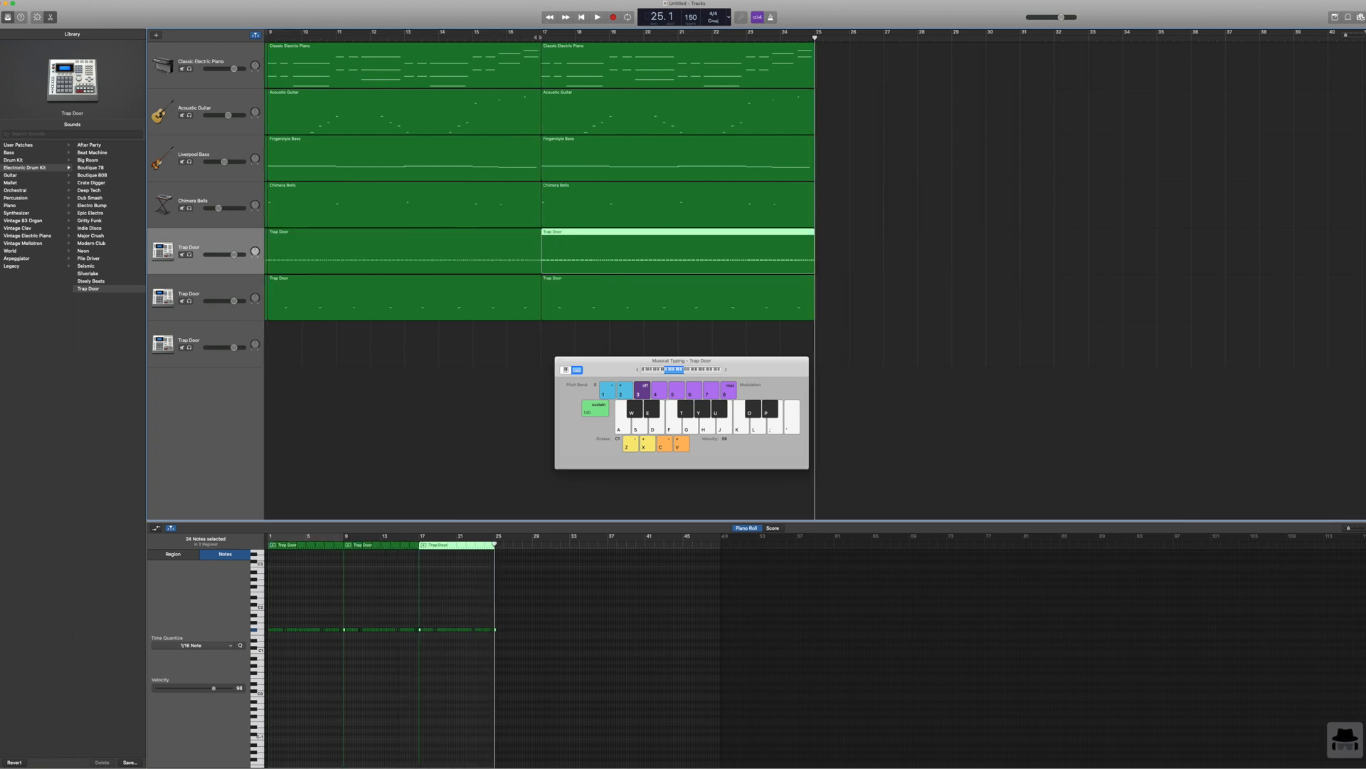
pyautogui.click(580, 18)
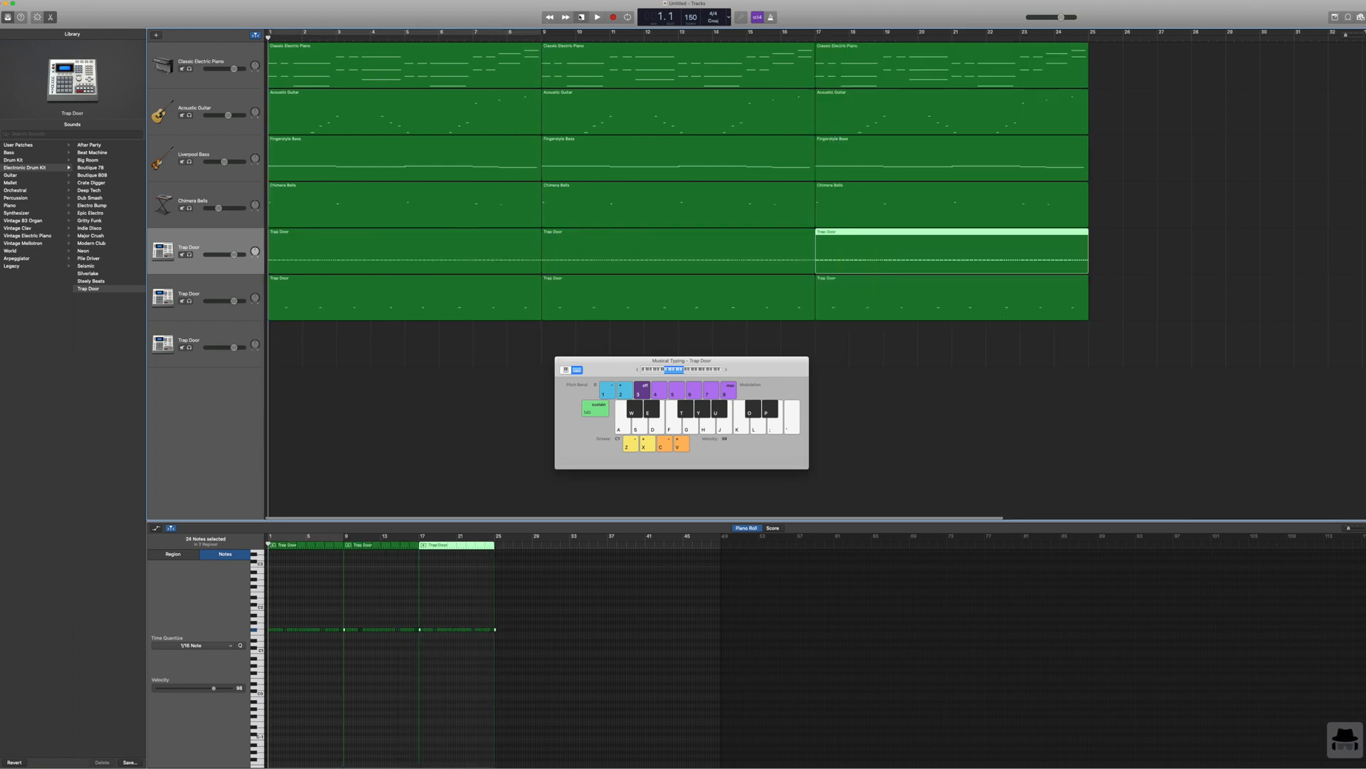
# Step: Record a kick part on the third Trap Door track from the start of the song
pyautogui.click(215, 334)
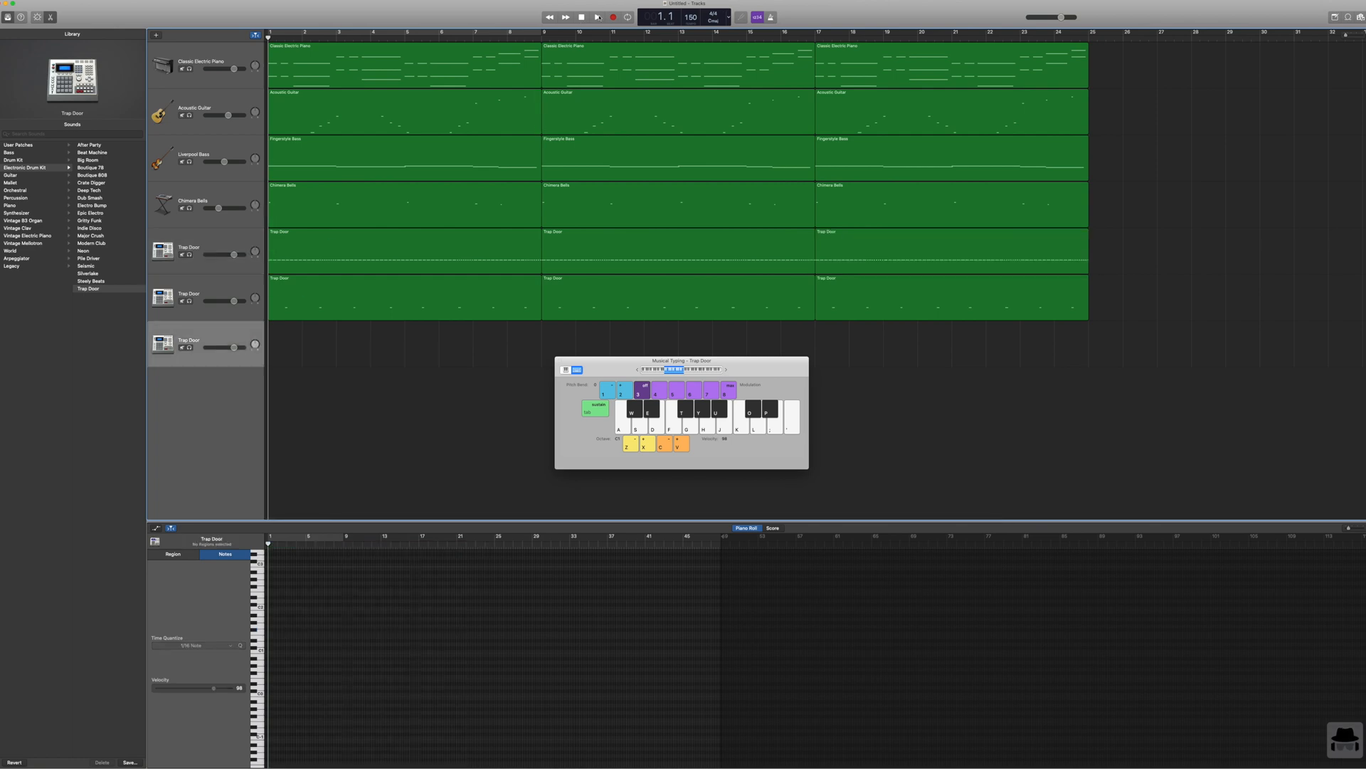
pyautogui.press('r')
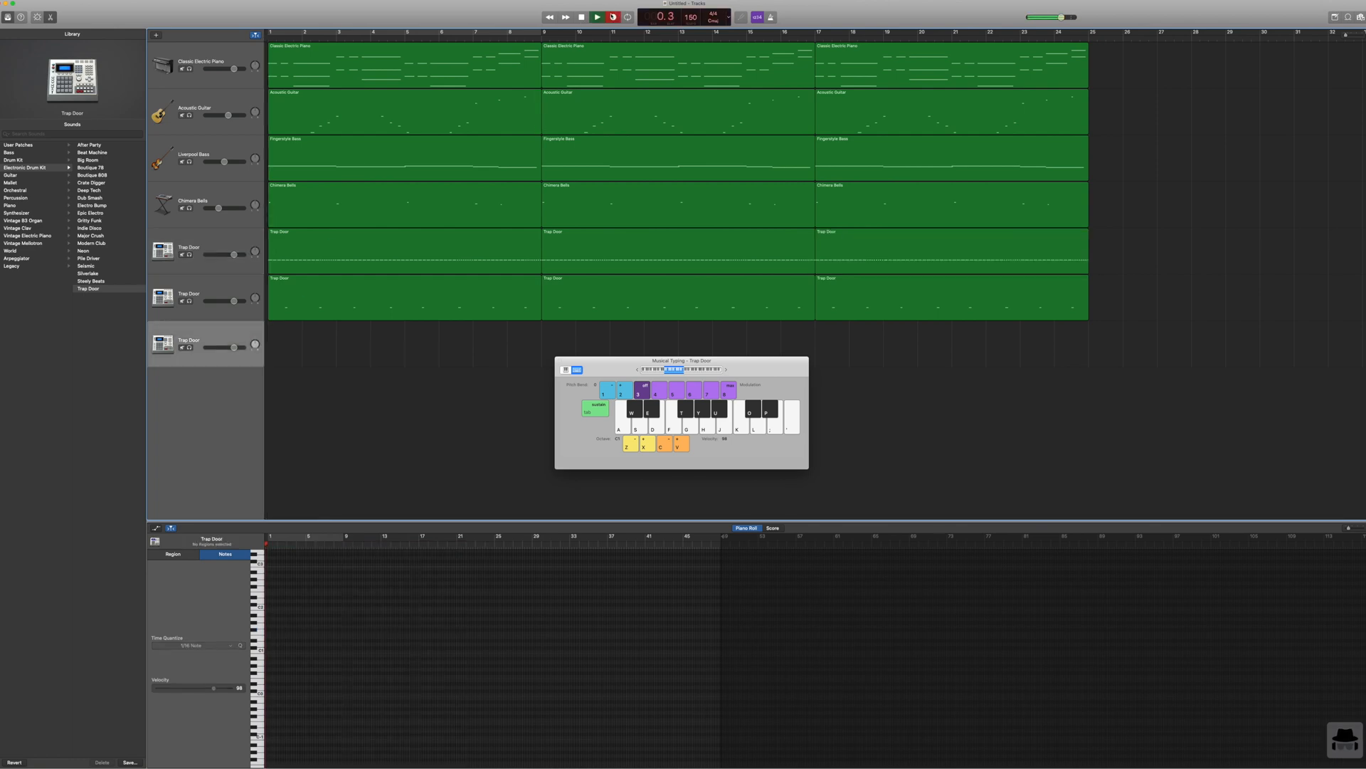
pyautogui.press('a')
pyautogui.press('a')
pyautogui.press('a')
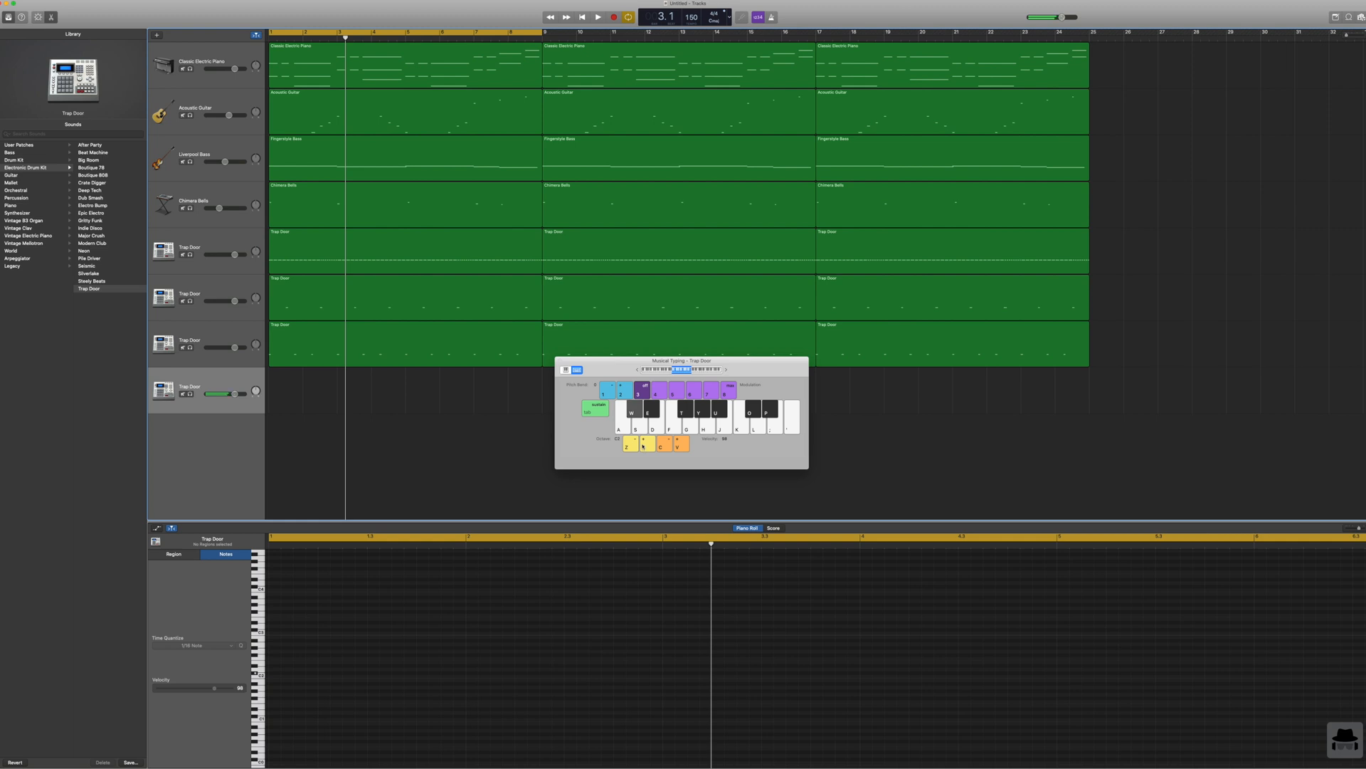
# Step: Record an accent hit on the fourth Trap Door track at the start of the eight-bar loop
pyautogui.click(582, 17)
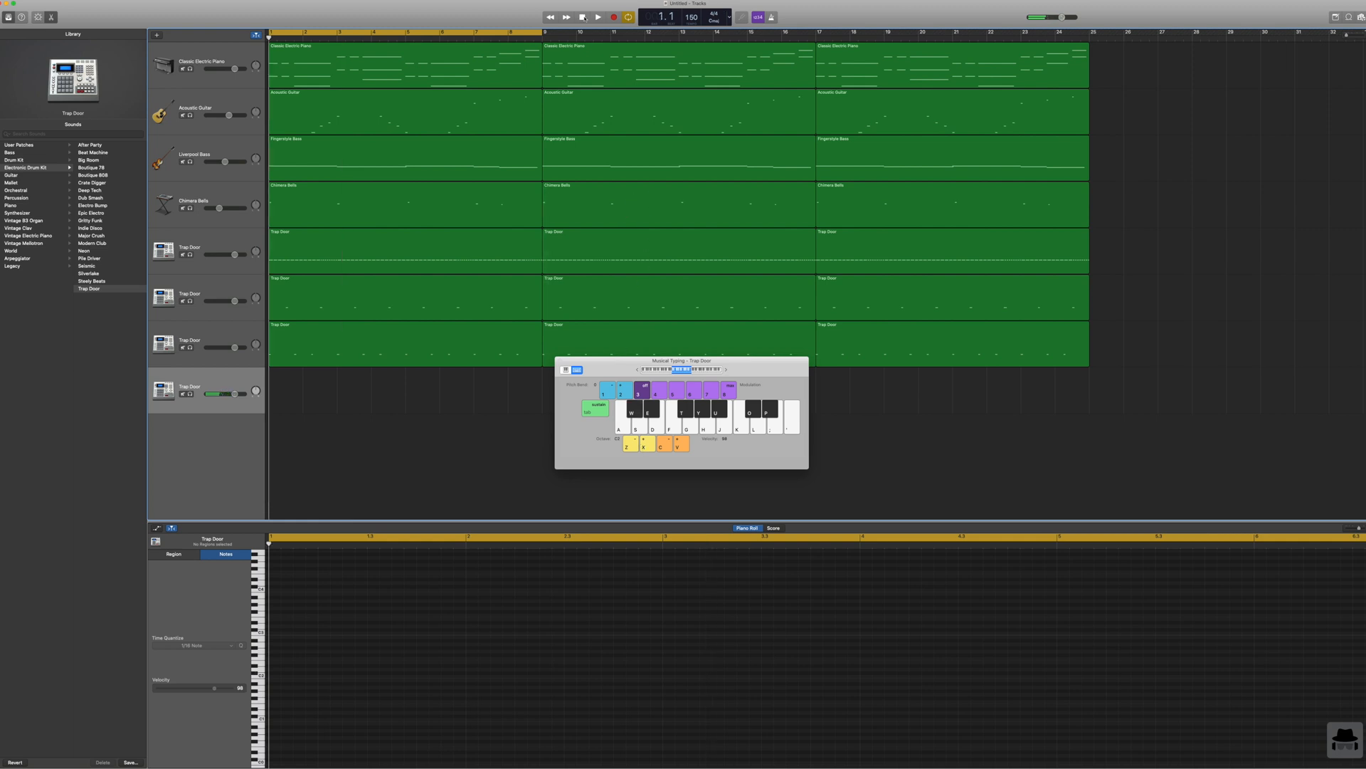
pyautogui.click(615, 17)
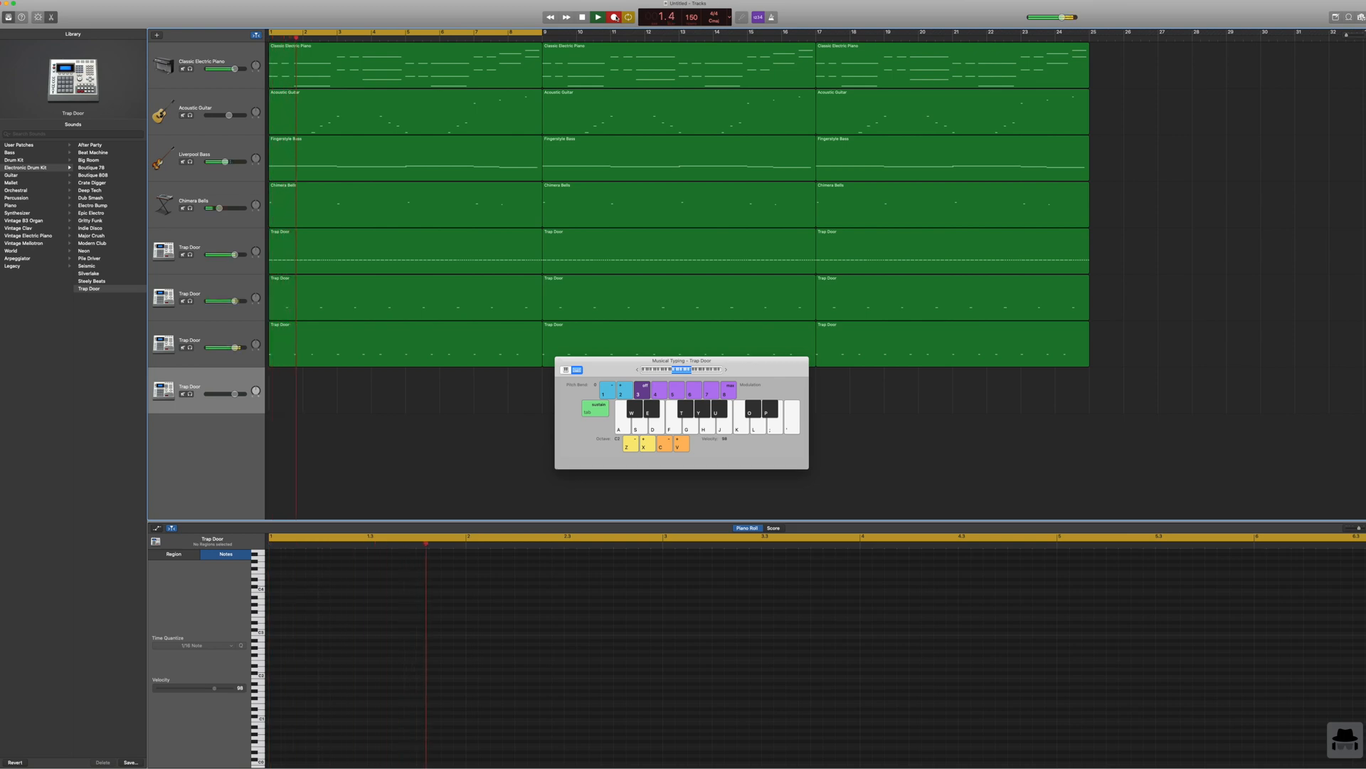
pyautogui.press('w')
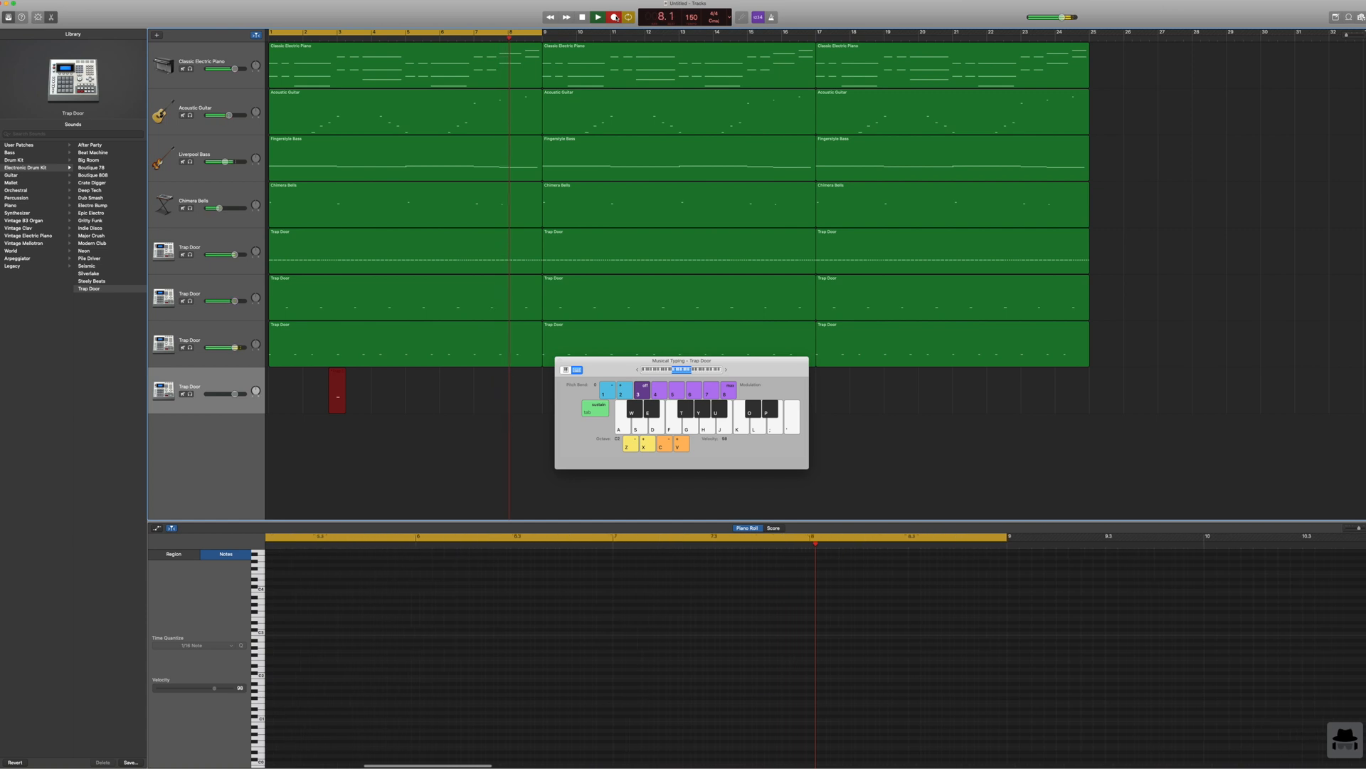
pyautogui.press('w')
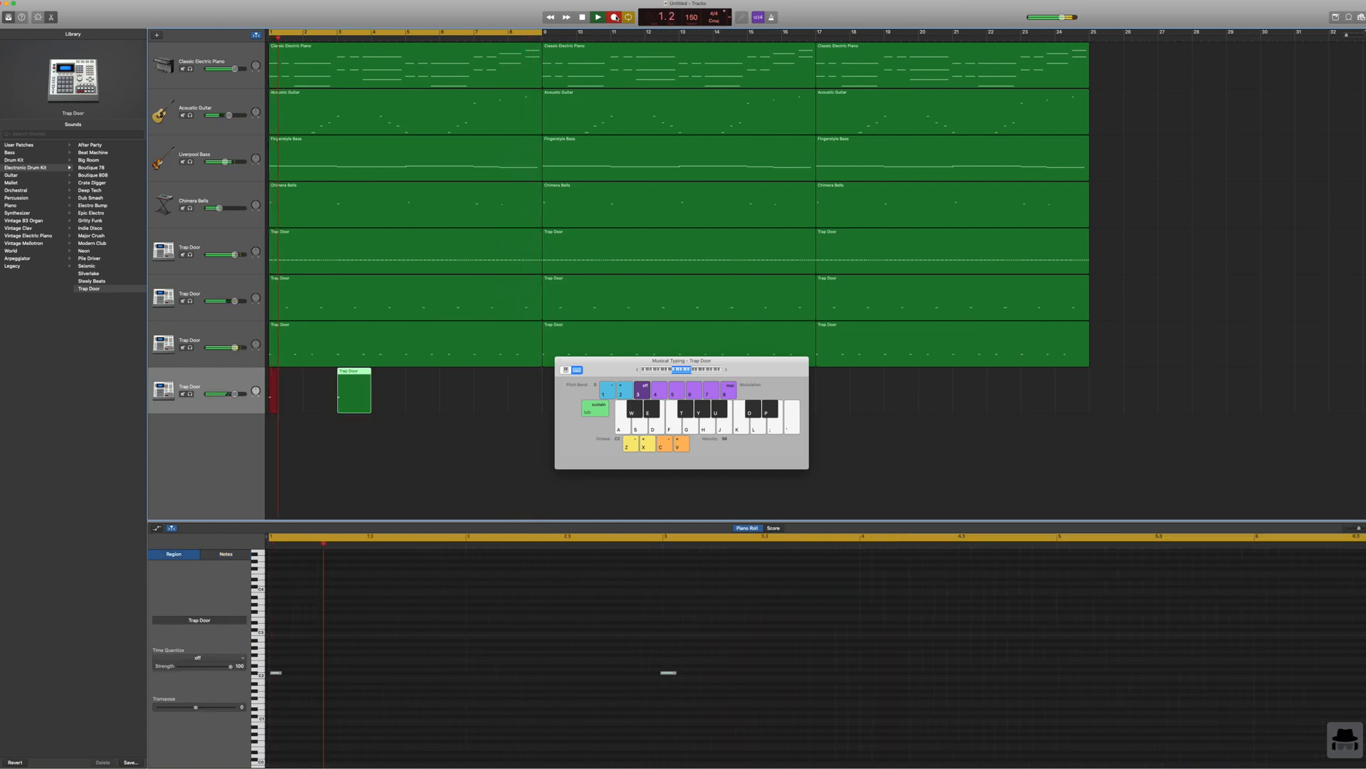
pyautogui.press('space')
# Step: Delete the stray accent region at bar 3 and extend the bar 1 accent region to fill eight bars
pyautogui.click(424, 384)
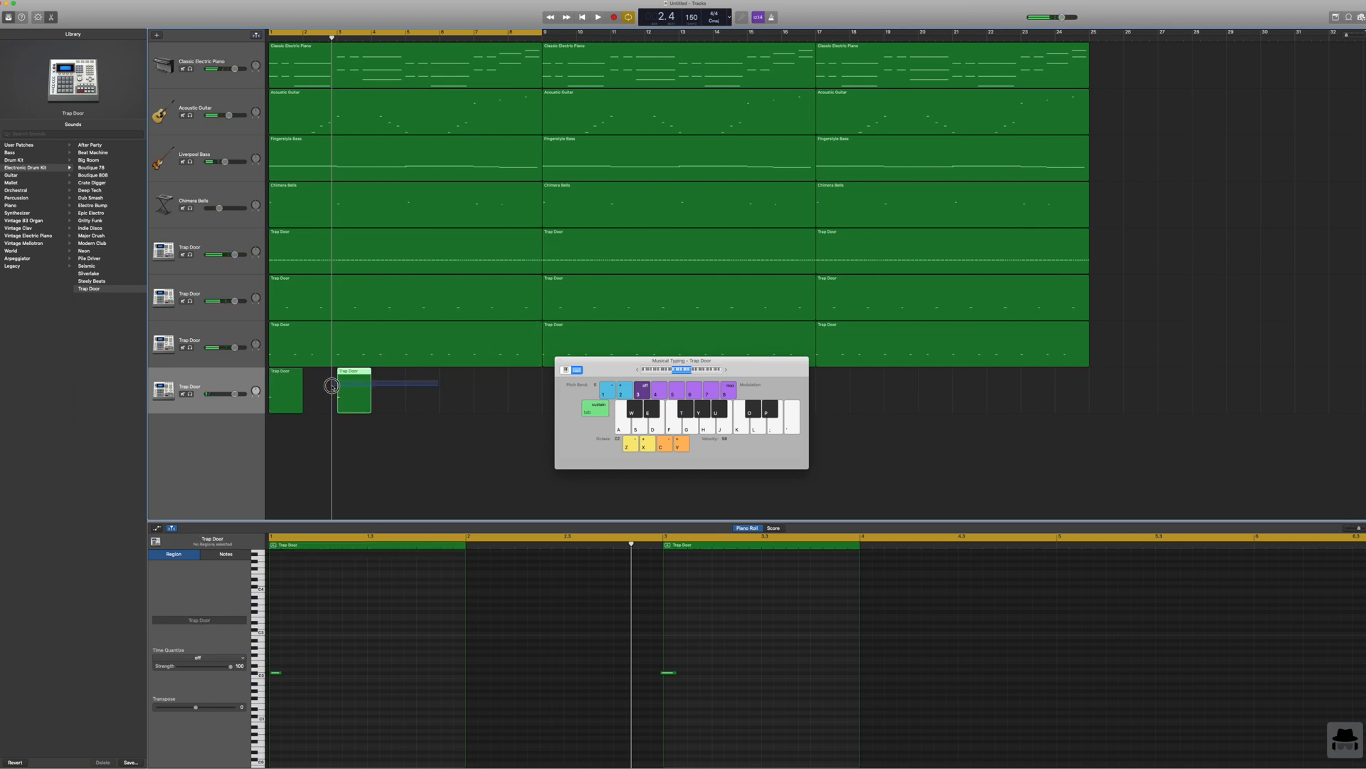
pyautogui.press('Delete')
pyautogui.moveTo(301, 404); pyautogui.dragTo(537, 404)
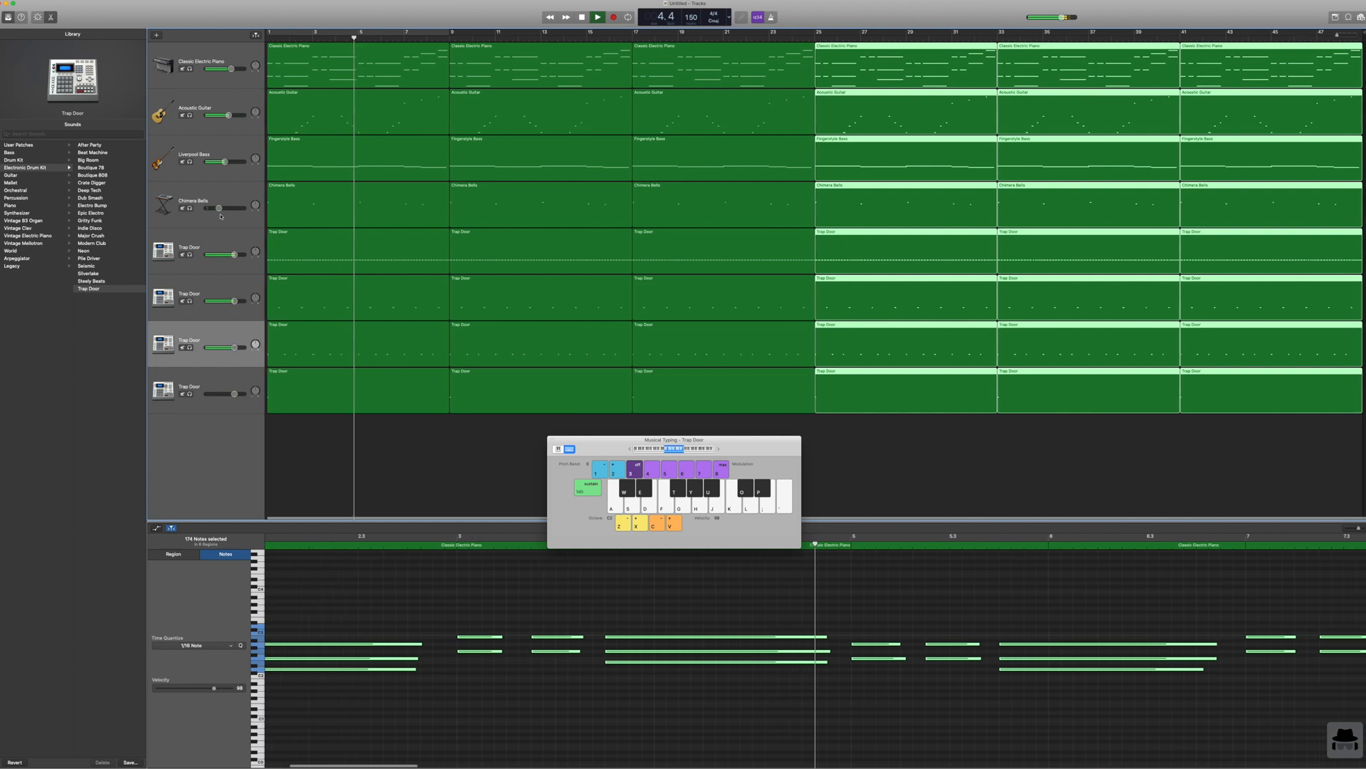
# Step: Lower the volume of the four Trap Door tracks and clear the guitar, bass and drum regions from the first eight bars
pyautogui.moveTo(235, 255); pyautogui.dragTo(227, 300)
pyautogui.moveTo(234, 347); pyautogui.dragTo(229, 347)
pyautogui.moveTo(234, 393); pyautogui.dragTo(222, 393)
pyautogui.click(583, 18)
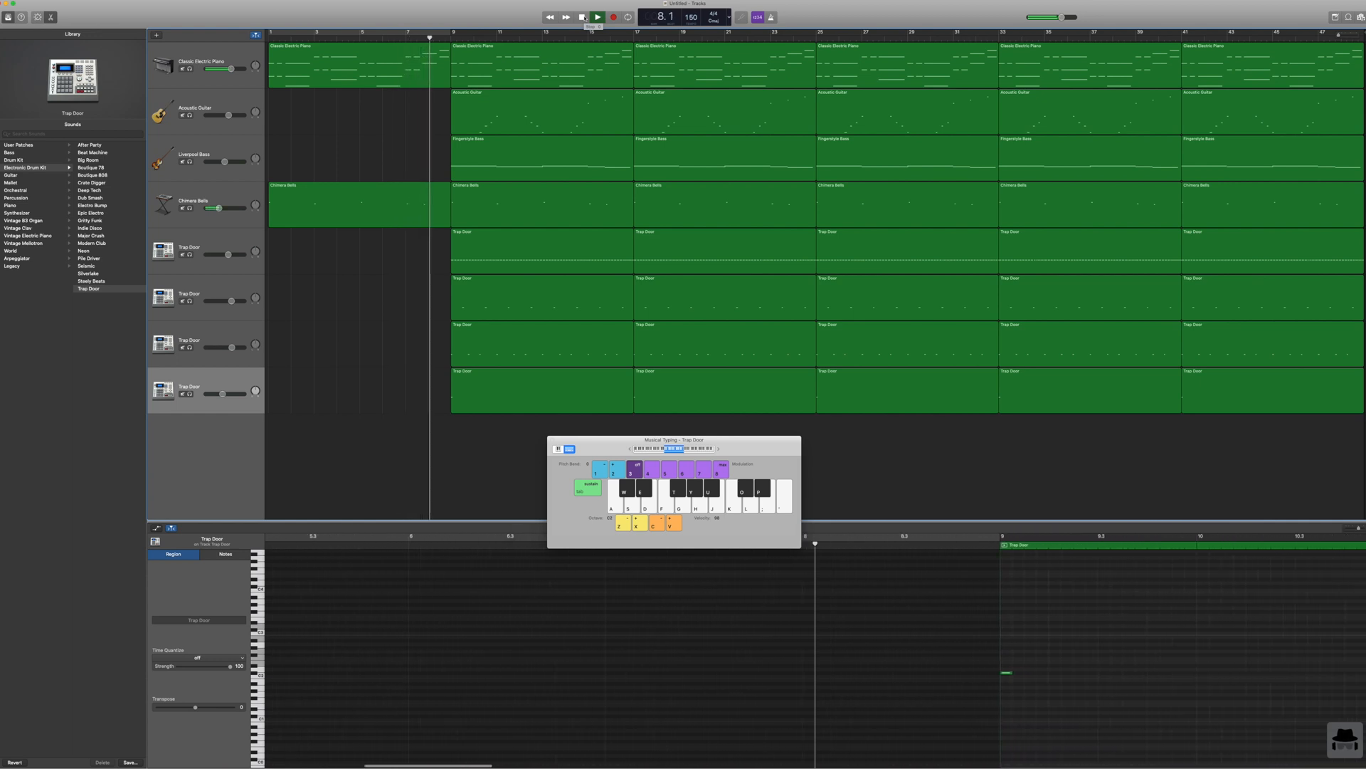
pyautogui.click(584, 18)
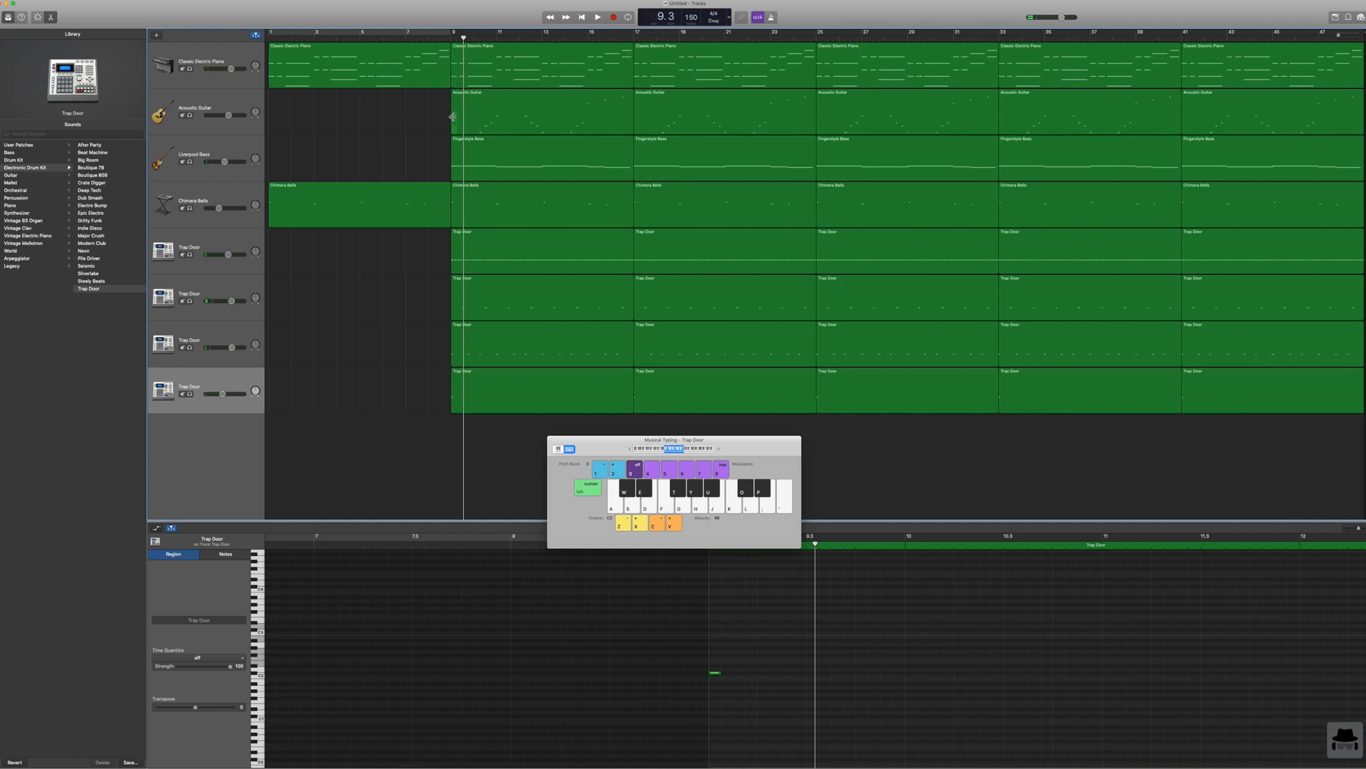
# Step: Extend the Acoustic Guitar region back to bar 7 and delete the first and fourth Trap Door tracks' regions at bar 9
pyautogui.moveTo(453, 116)
pyautogui.mouseDown()
pyautogui.moveTo(387, 114)
pyautogui.moveTo(406, 114)
pyautogui.mouseUp()
pyautogui.click(541, 249)
pyautogui.keyDown('shift'); pyautogui.click(540, 389); pyautogui.keyUp('shift')
pyautogui.press('Delete')
pyautogui.click(582, 17)
pyautogui.click(598, 18)
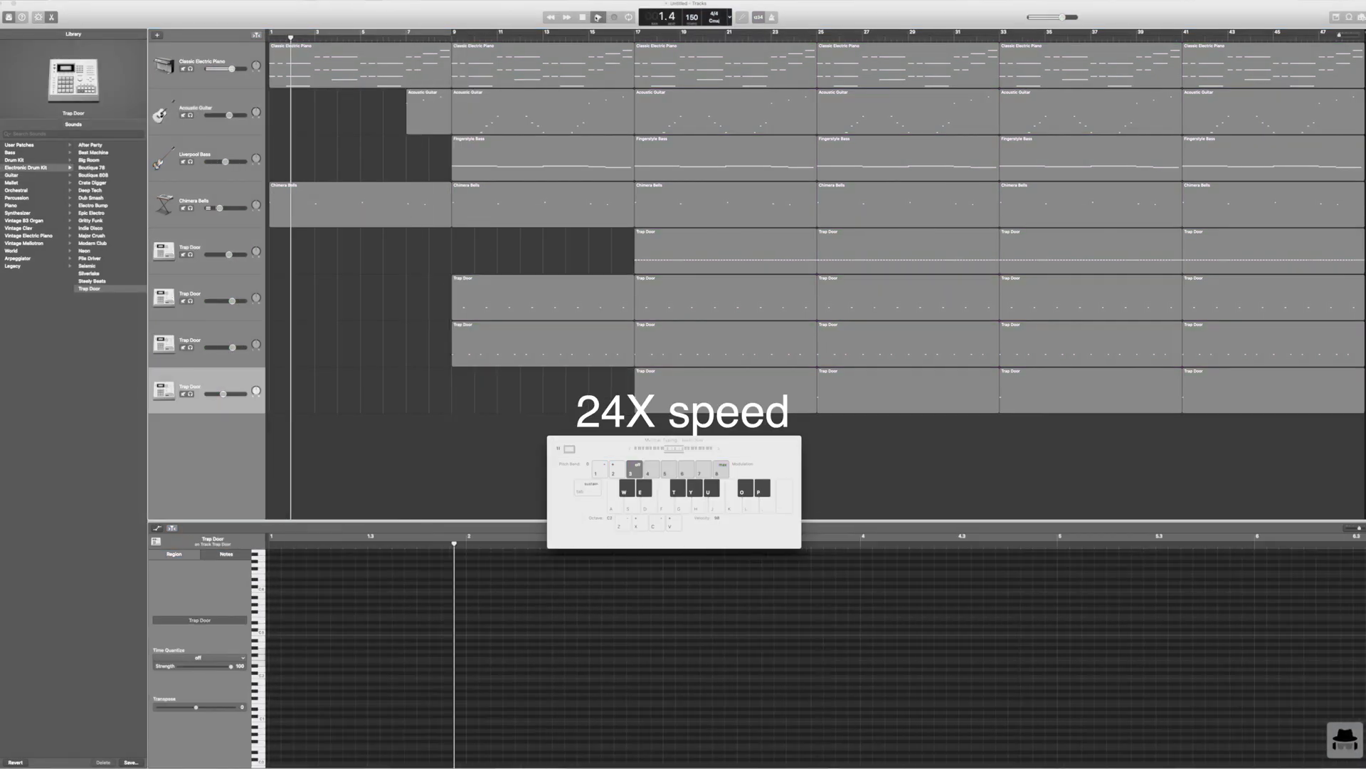
# Step: Delete the Liverpool Bass and second Trap Door regions at bar 9 and the first Trap Door track's region at bar 17
pyautogui.click(487, 296)
pyautogui.press('Delete')
pyautogui.click(690, 249)
pyautogui.press('Delete')
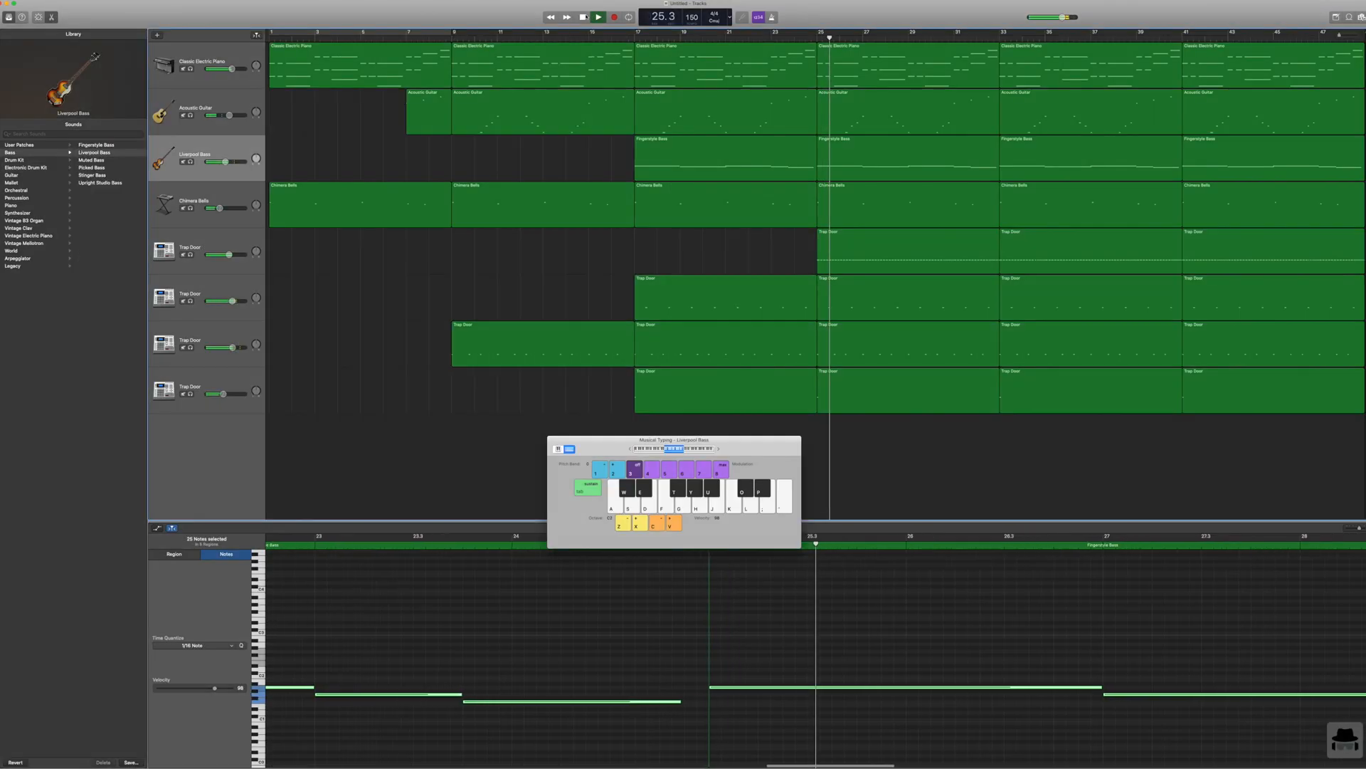
pyautogui.press('space')
pyautogui.press('Return')
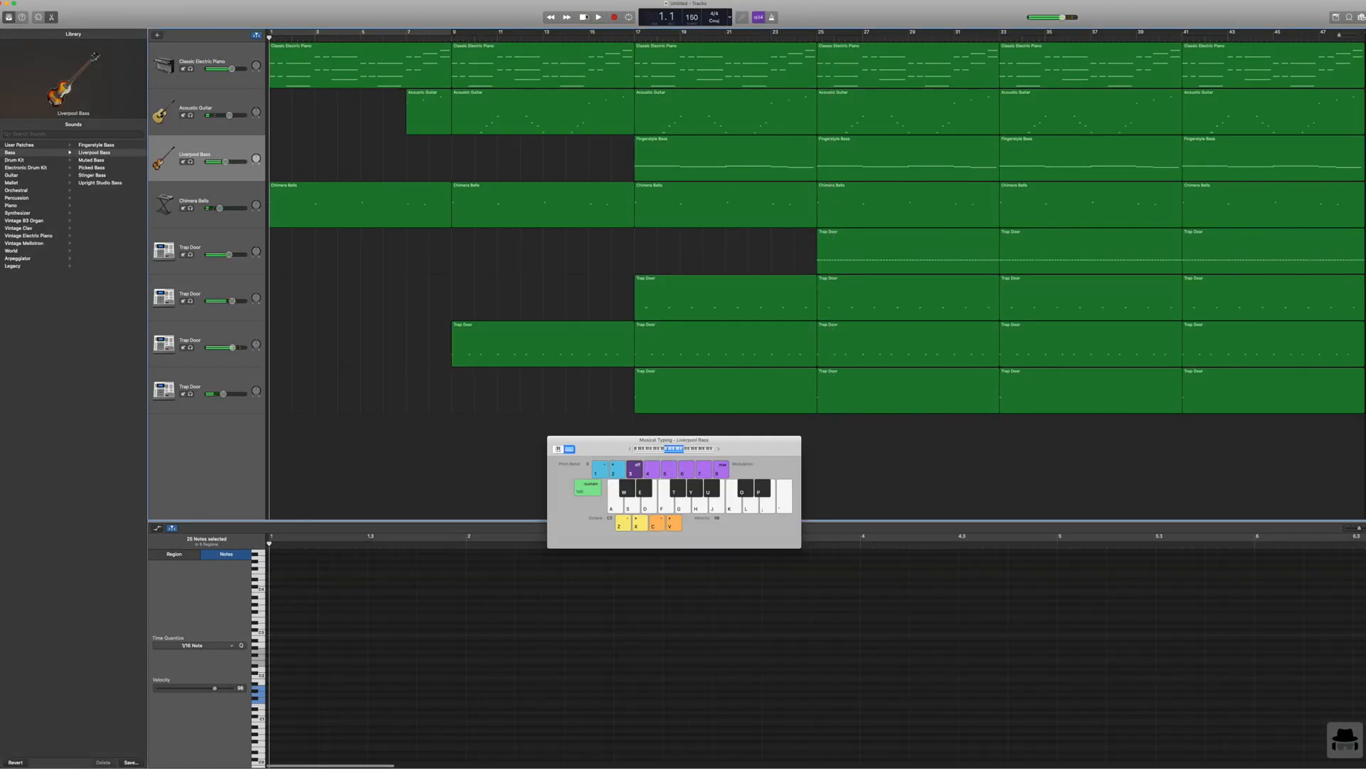
# Step: Delete the first Trap Door track's hi-hat region at bar 25
pyautogui.moveTo(1360, 529); pyautogui.dragTo(1356, 529)
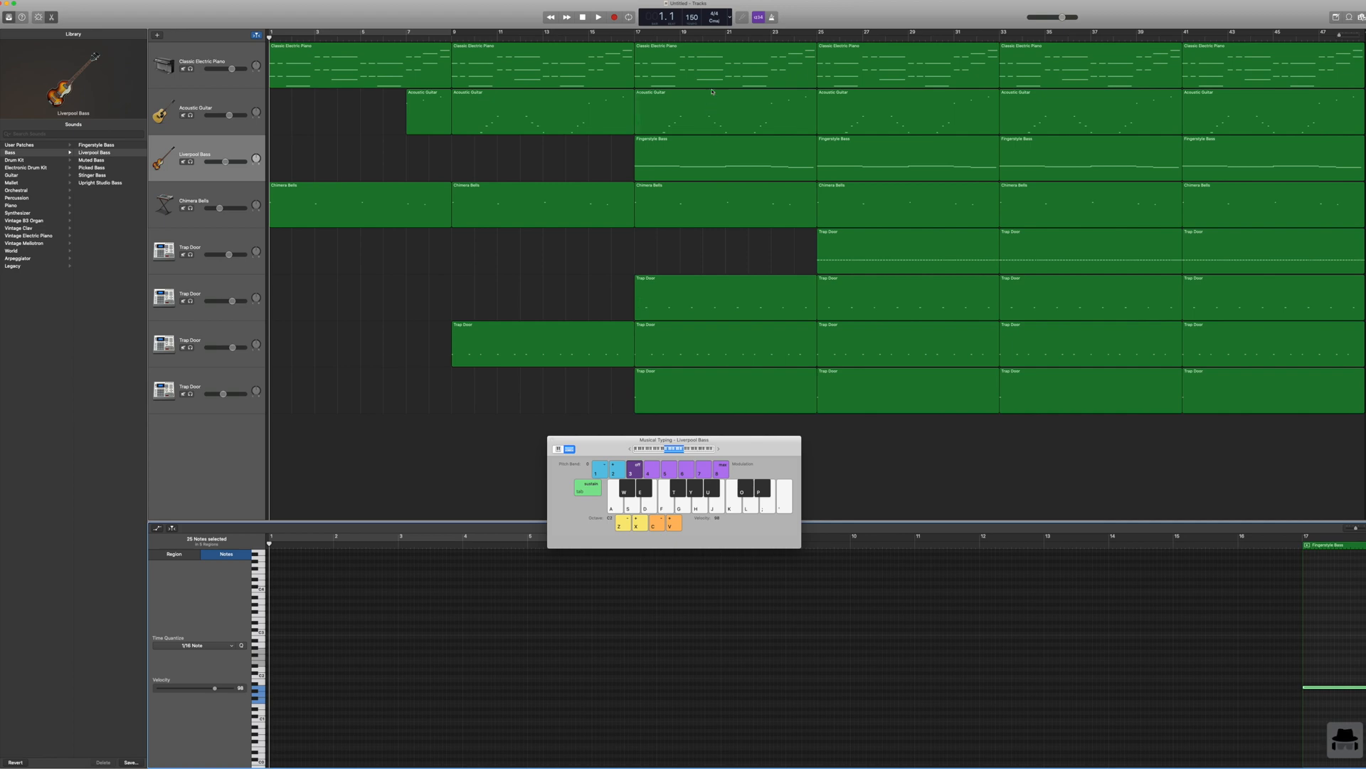
pyautogui.click(890, 246)
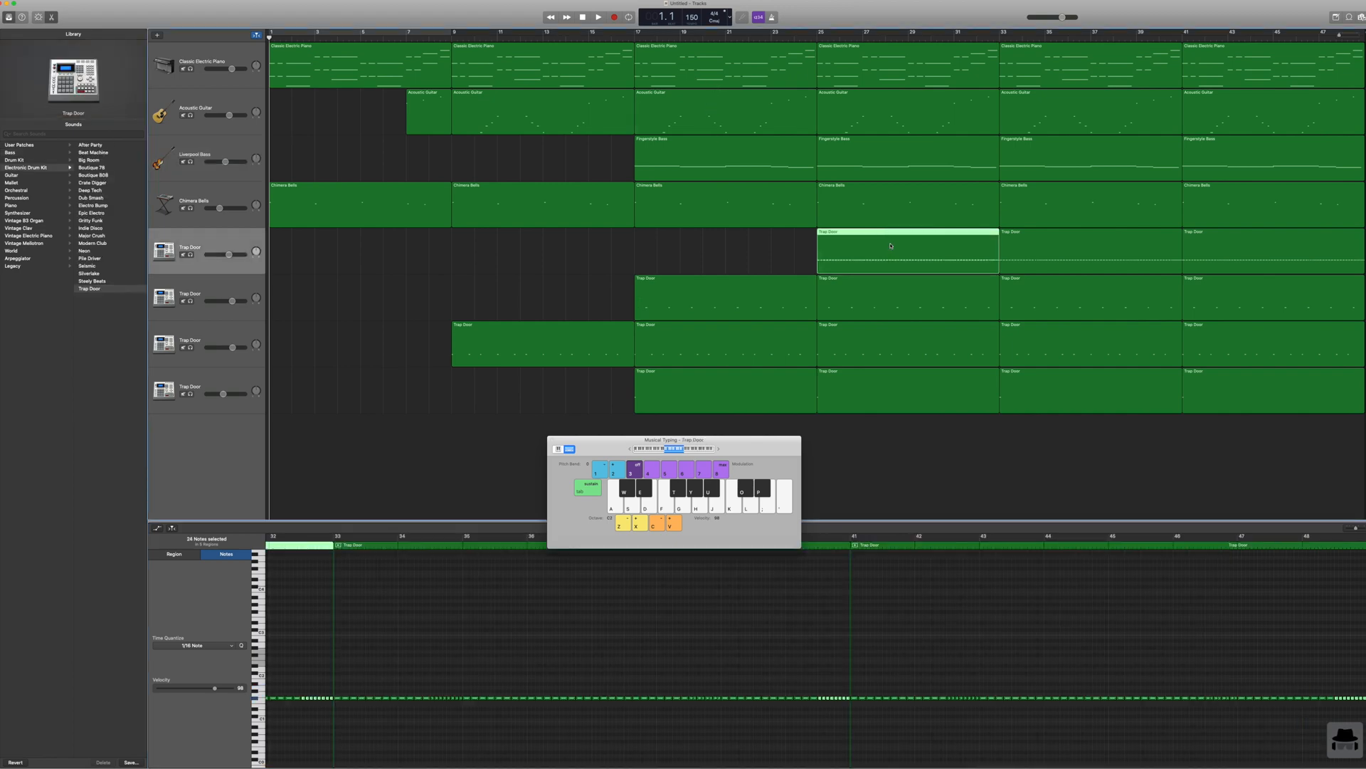
pyautogui.press('Delete')
pyautogui.hscroll(1, 891, 245)
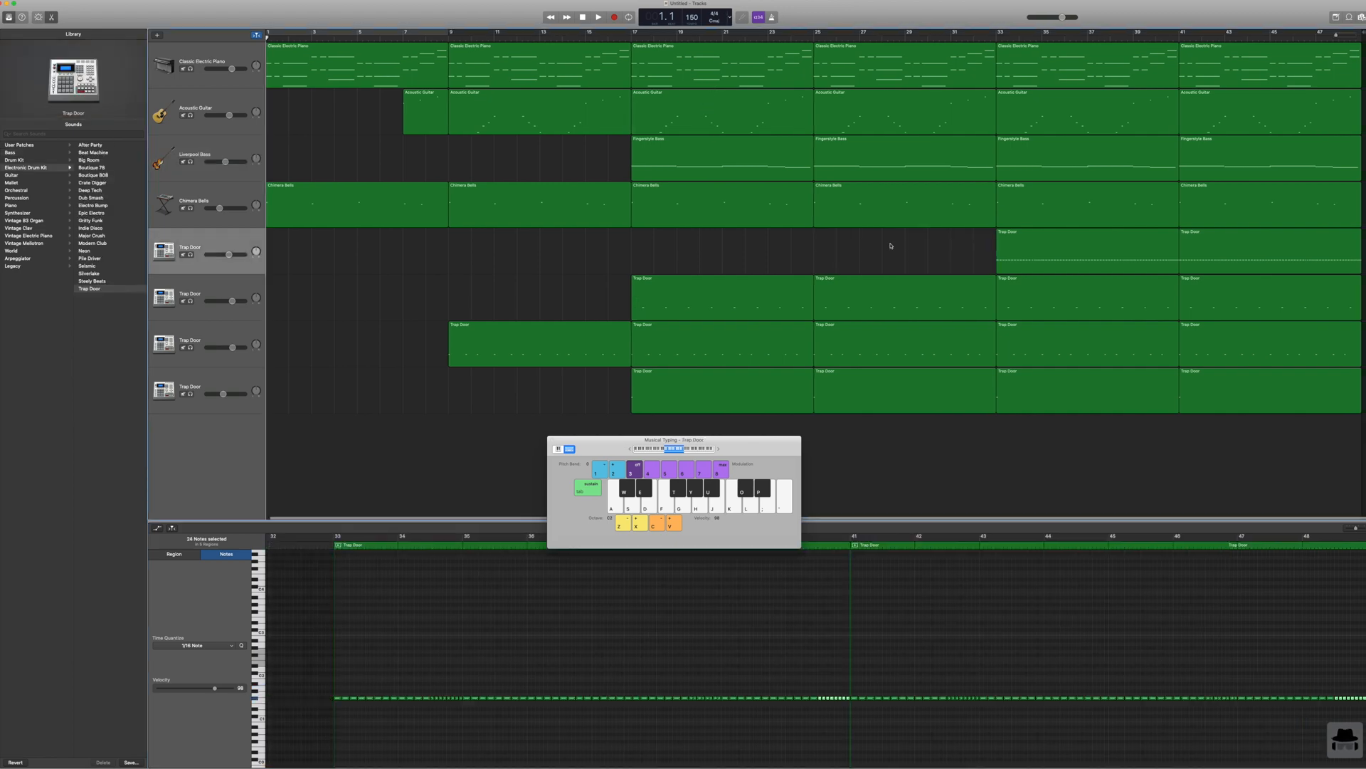
# Step: Delete the Classic Electric Piano and Chimera Bells regions at bars 33 and 41
pyautogui.click(1084, 84)
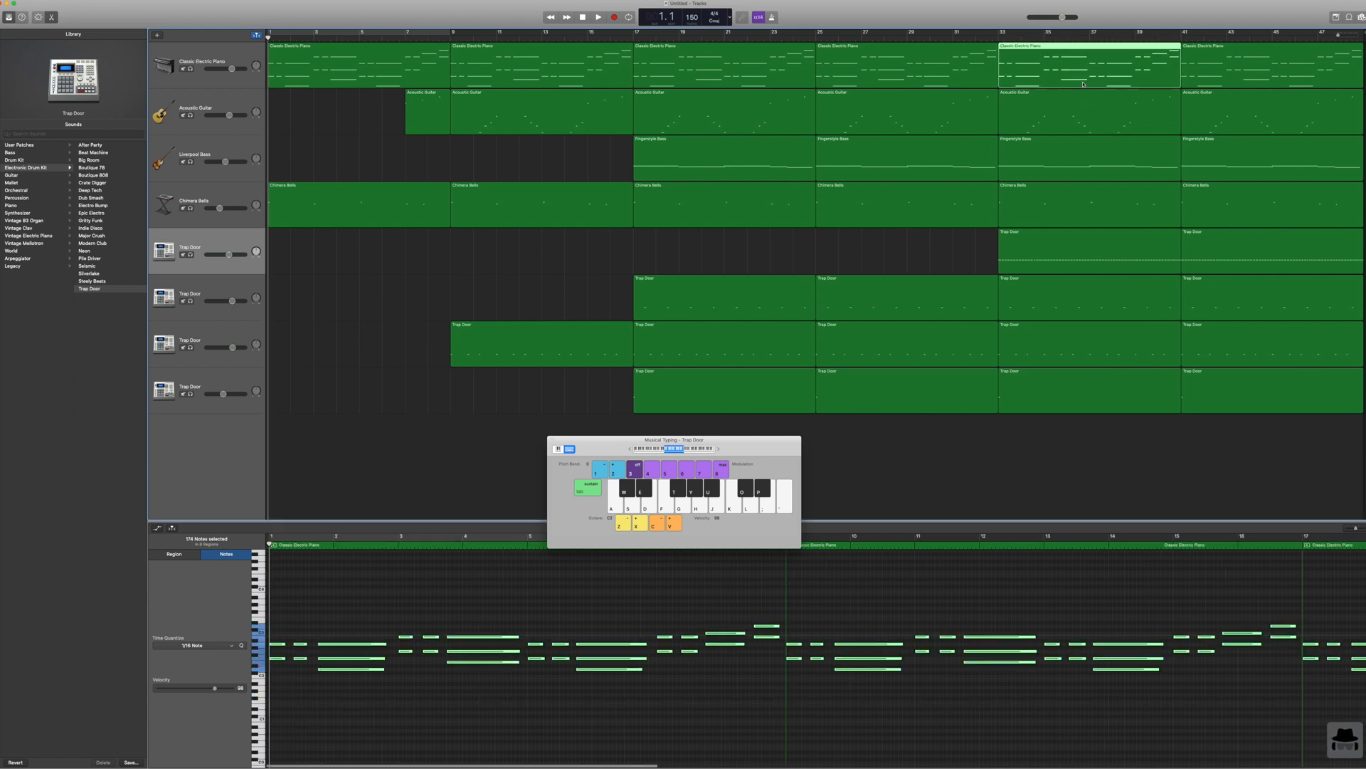
pyautogui.press('Delete')
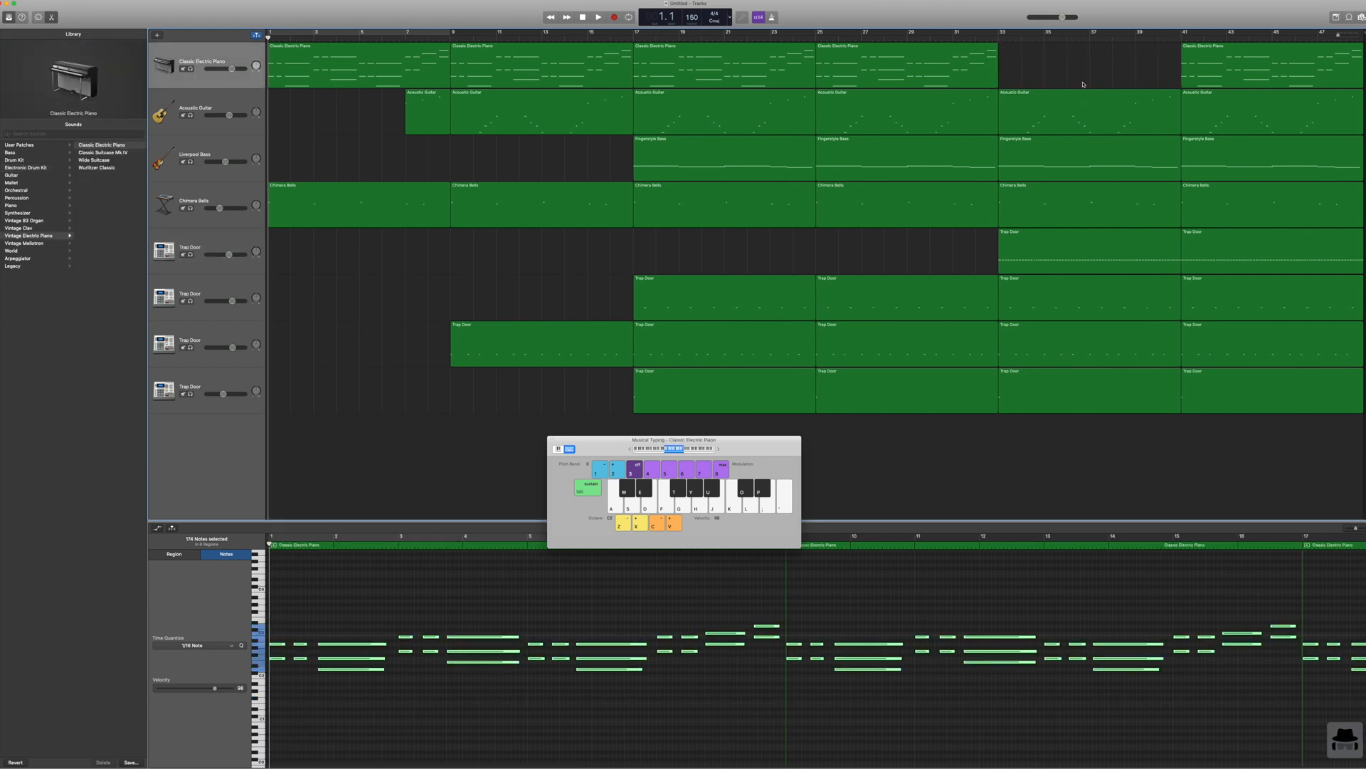
pyautogui.click(1199, 76)
pyautogui.press('Delete')
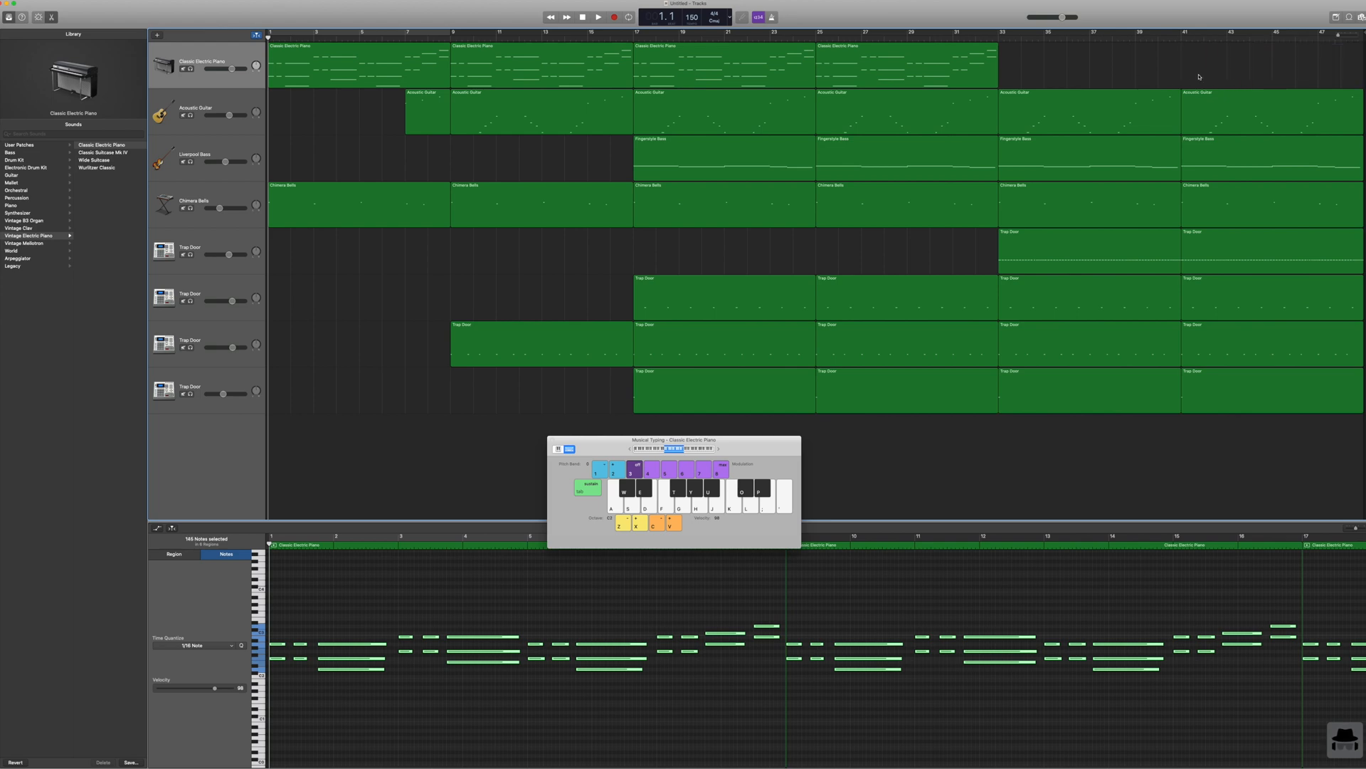
pyautogui.click(1122, 213)
pyautogui.press('Delete')
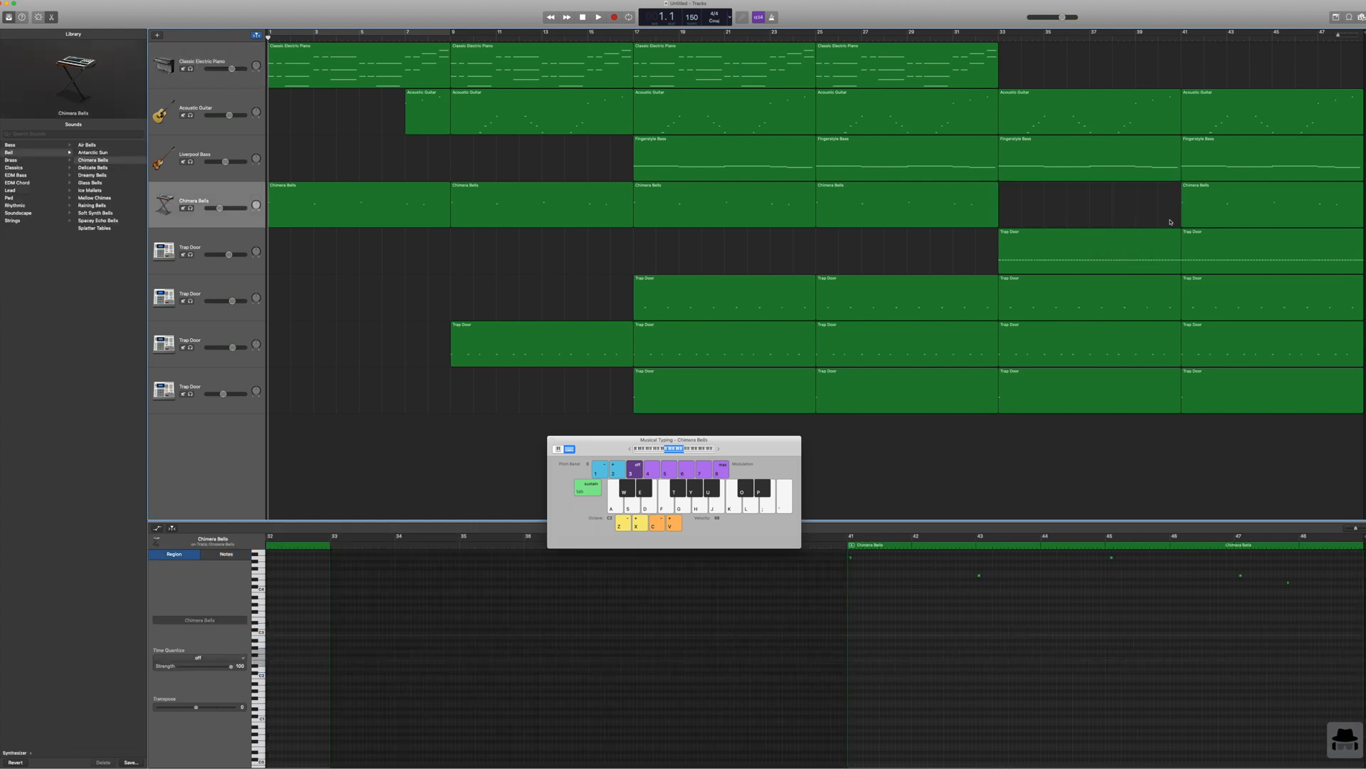
pyautogui.click(1241, 222)
pyautogui.press('Delete')
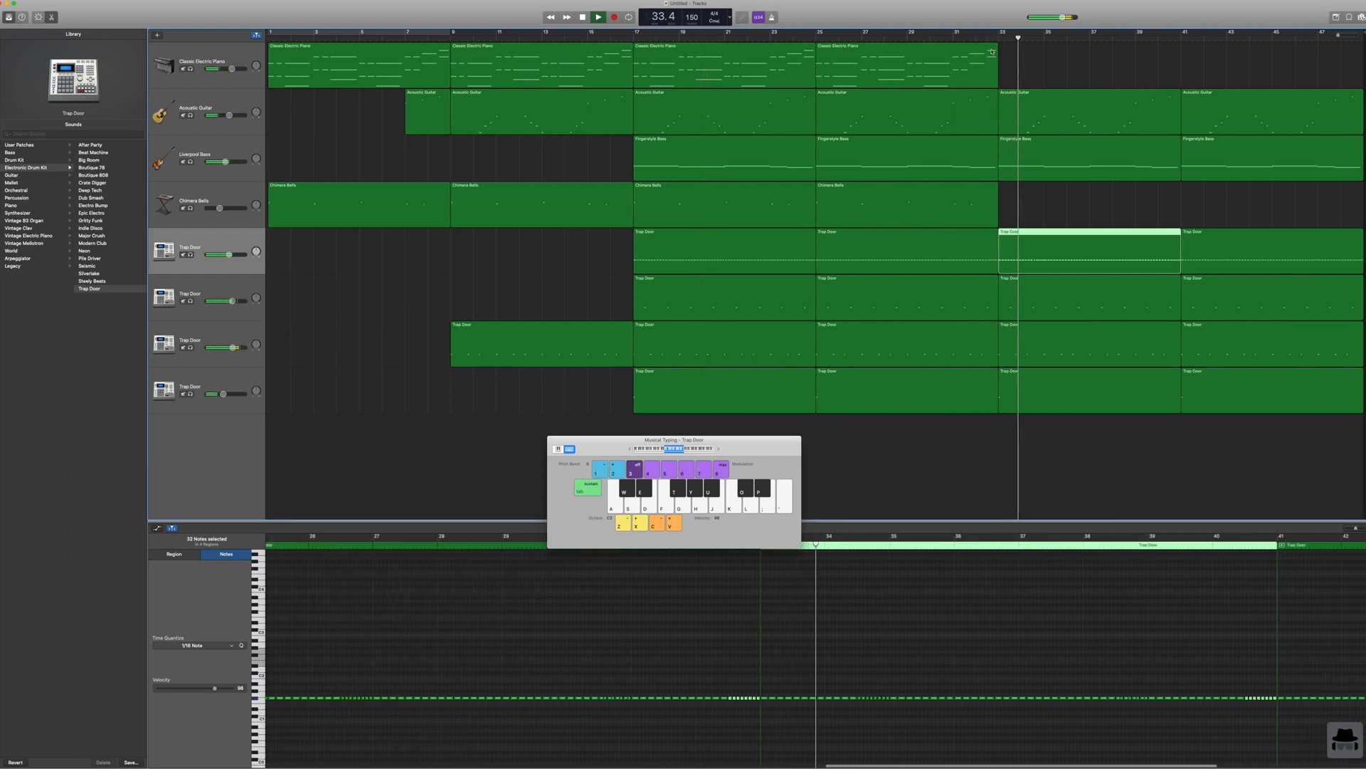
pyautogui.press('space')
# Step: Copy all regions from bar 17 through bar 48 and paste them at bars 49, 81 and 113
pyautogui.moveTo(744, 424); pyautogui.dragTo(1337, 71)
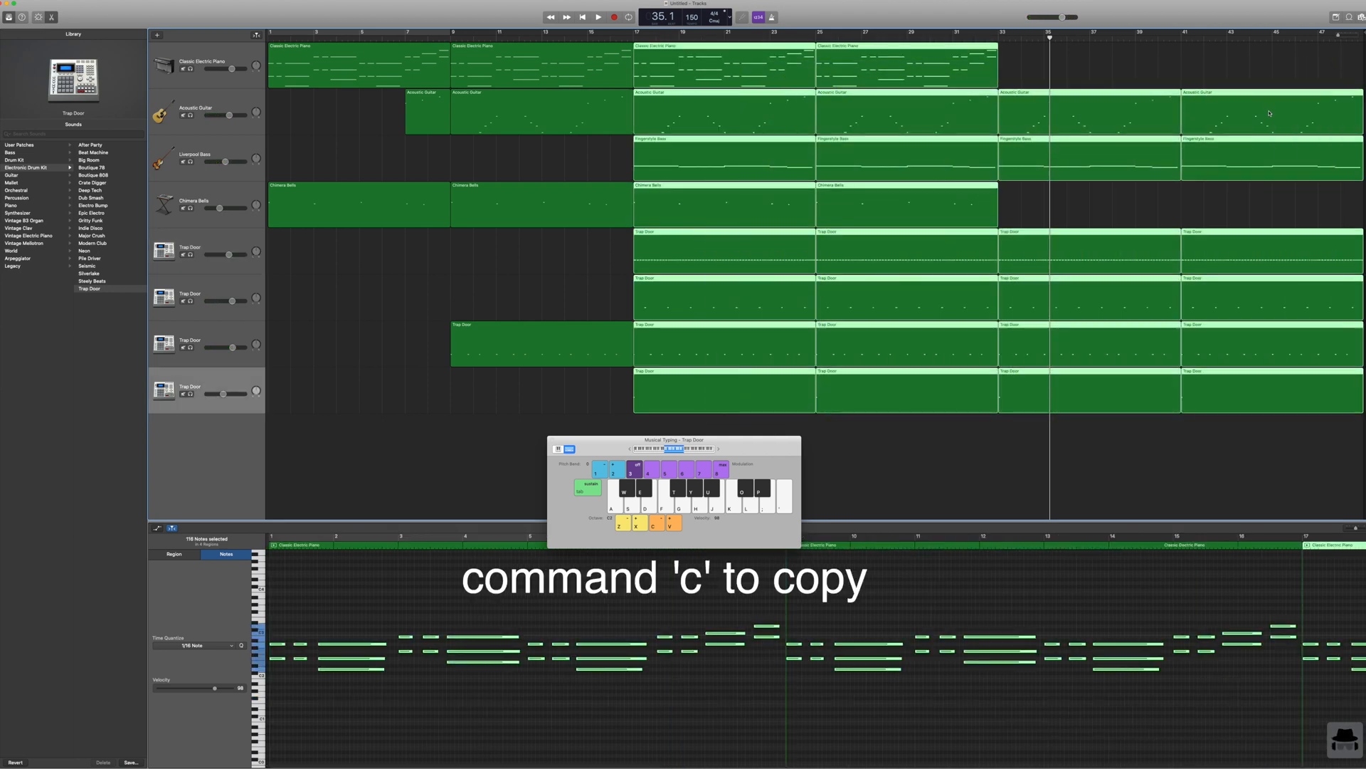
pyautogui.hscroll(1, 1269, 113)
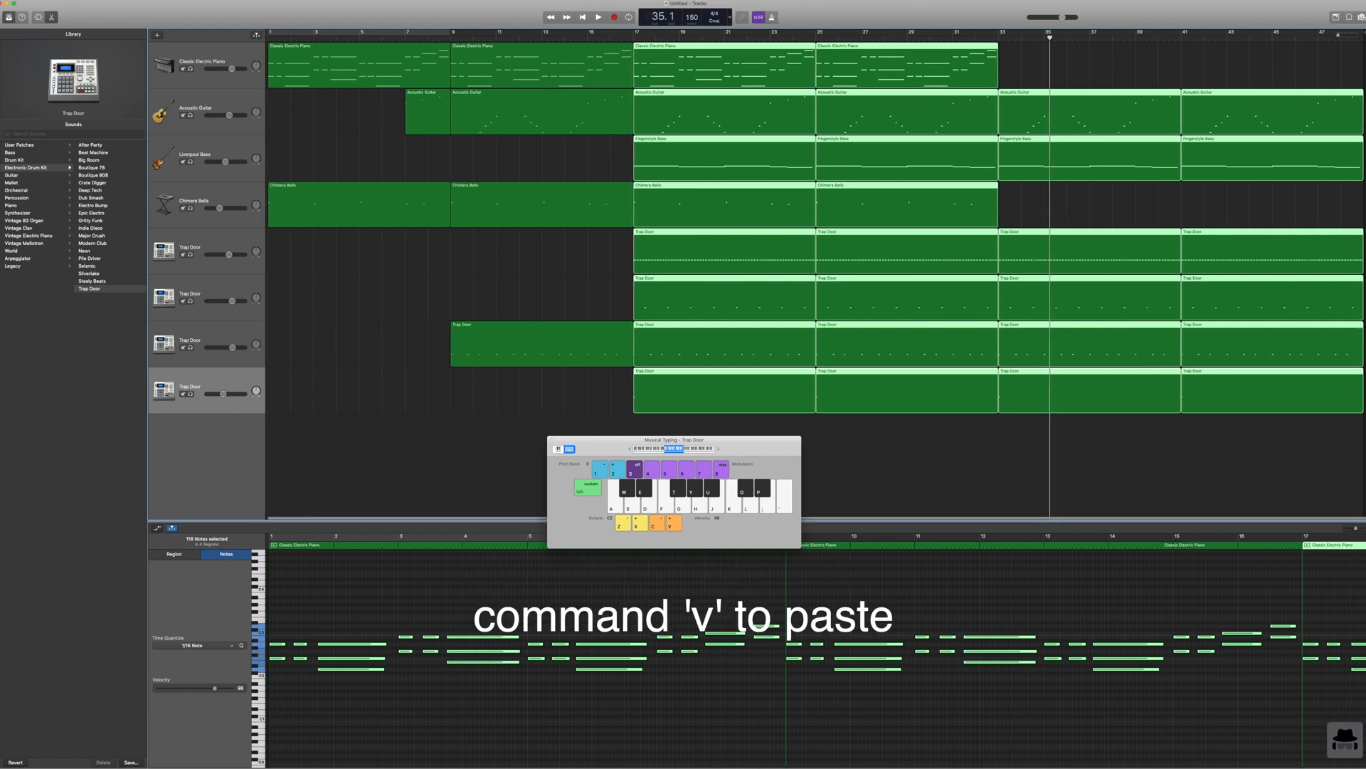
pyautogui.click(1362, 40)
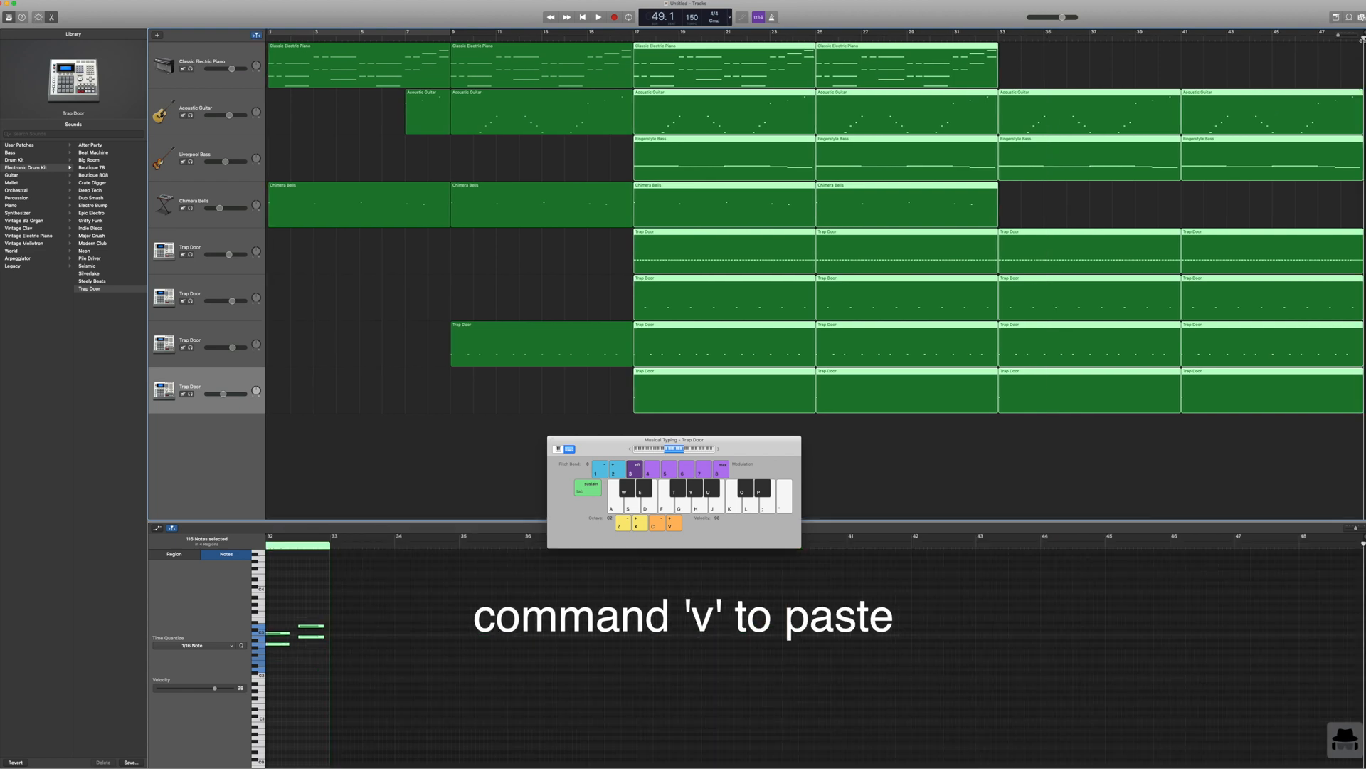
pyautogui.press('super+v')
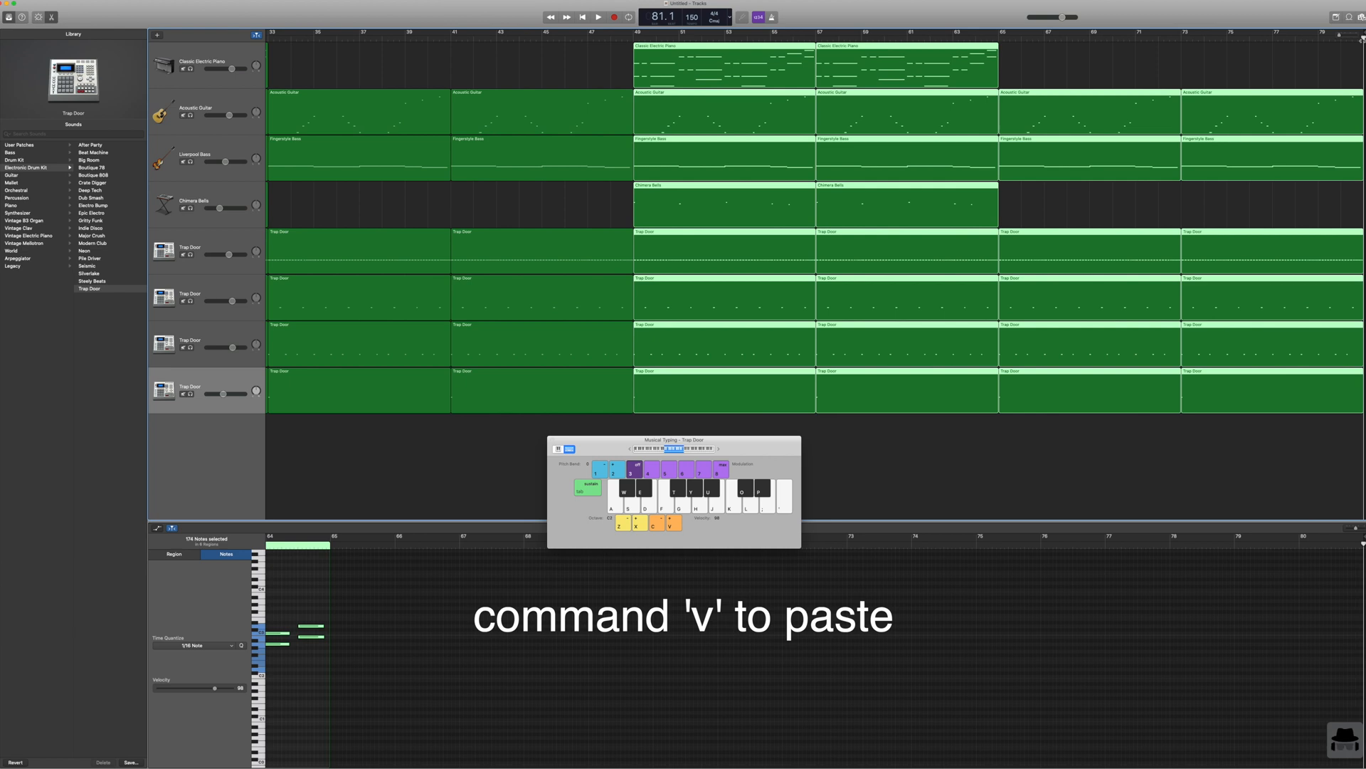
pyautogui.press('super+v')
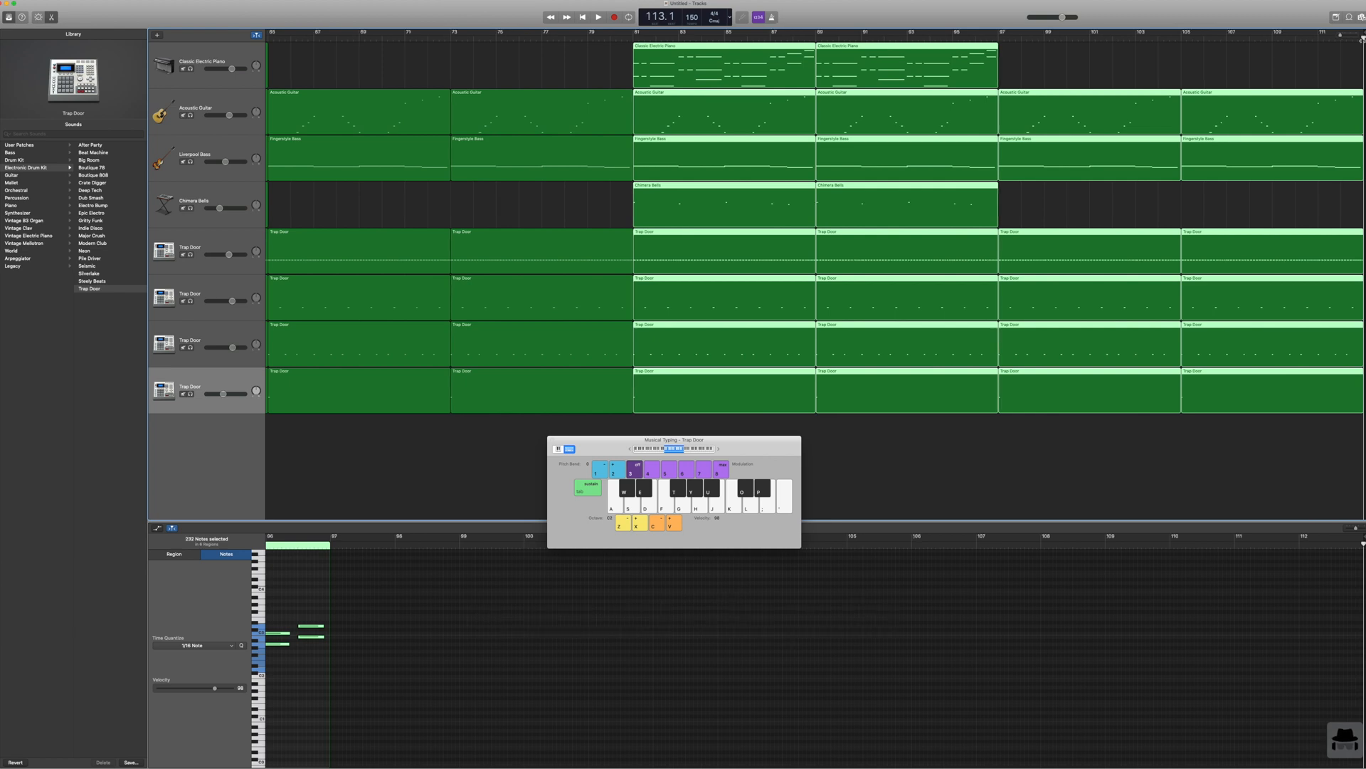
pyautogui.press('super+v')
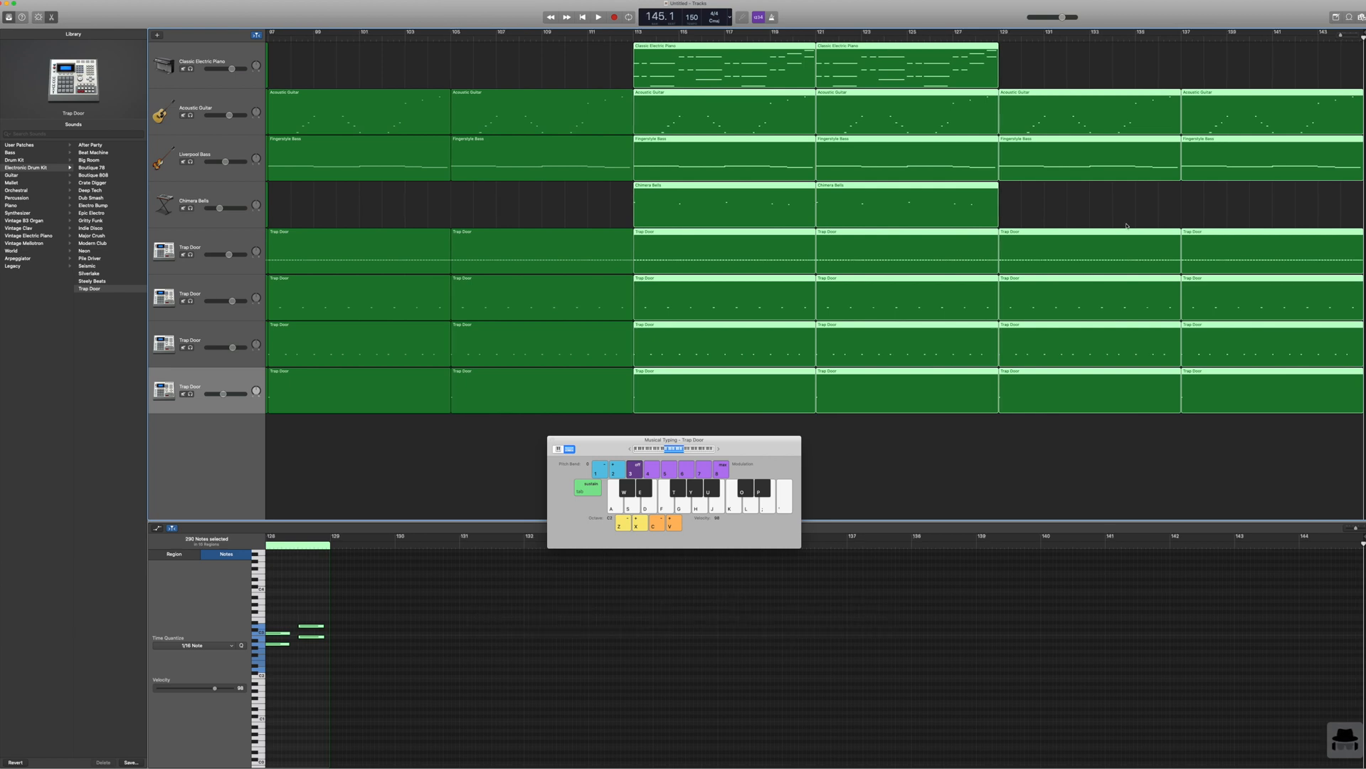
pyautogui.click(1036, 456)
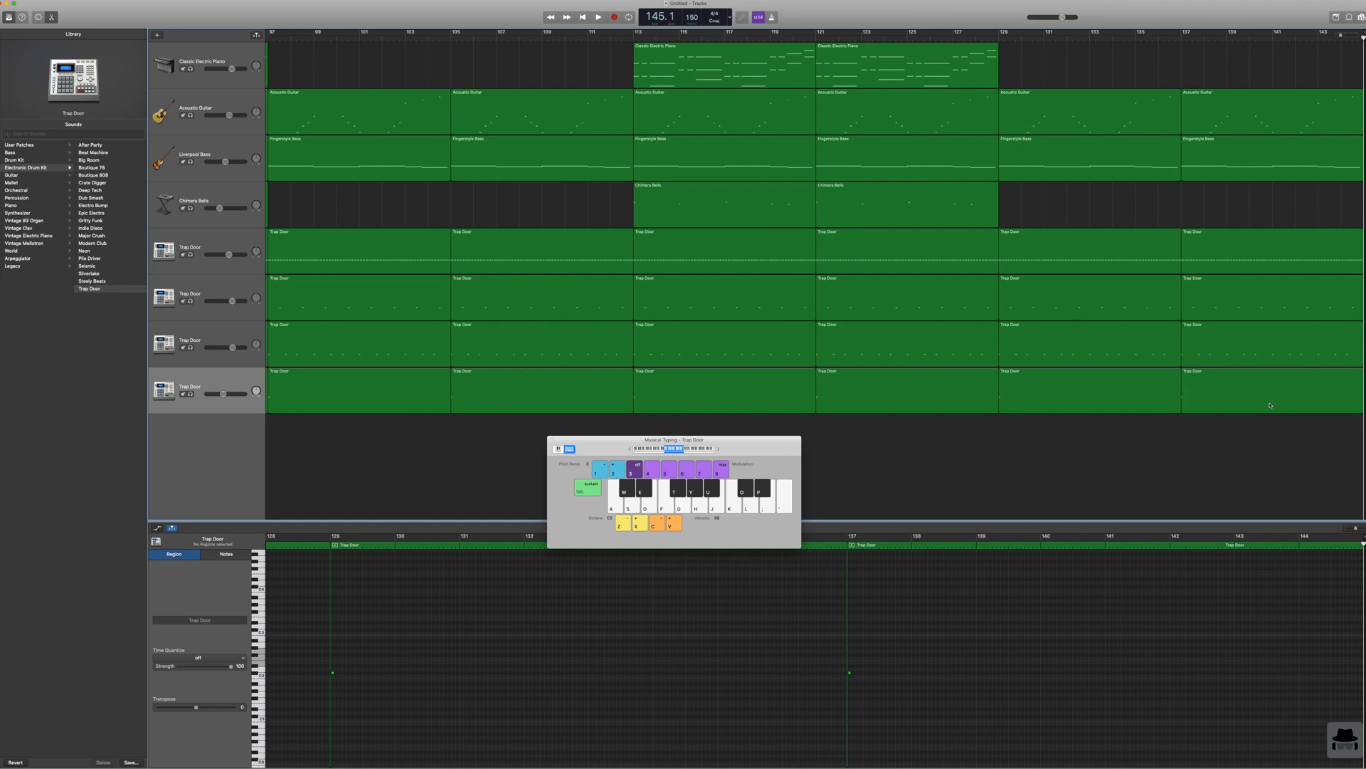
# Step: Trim the song's ending by deleting all regions at bar 137 and the first two Trap Door regions at bar 129, and shortening the third
pyautogui.moveTo(1271, 457); pyautogui.dragTo(1259, 78)
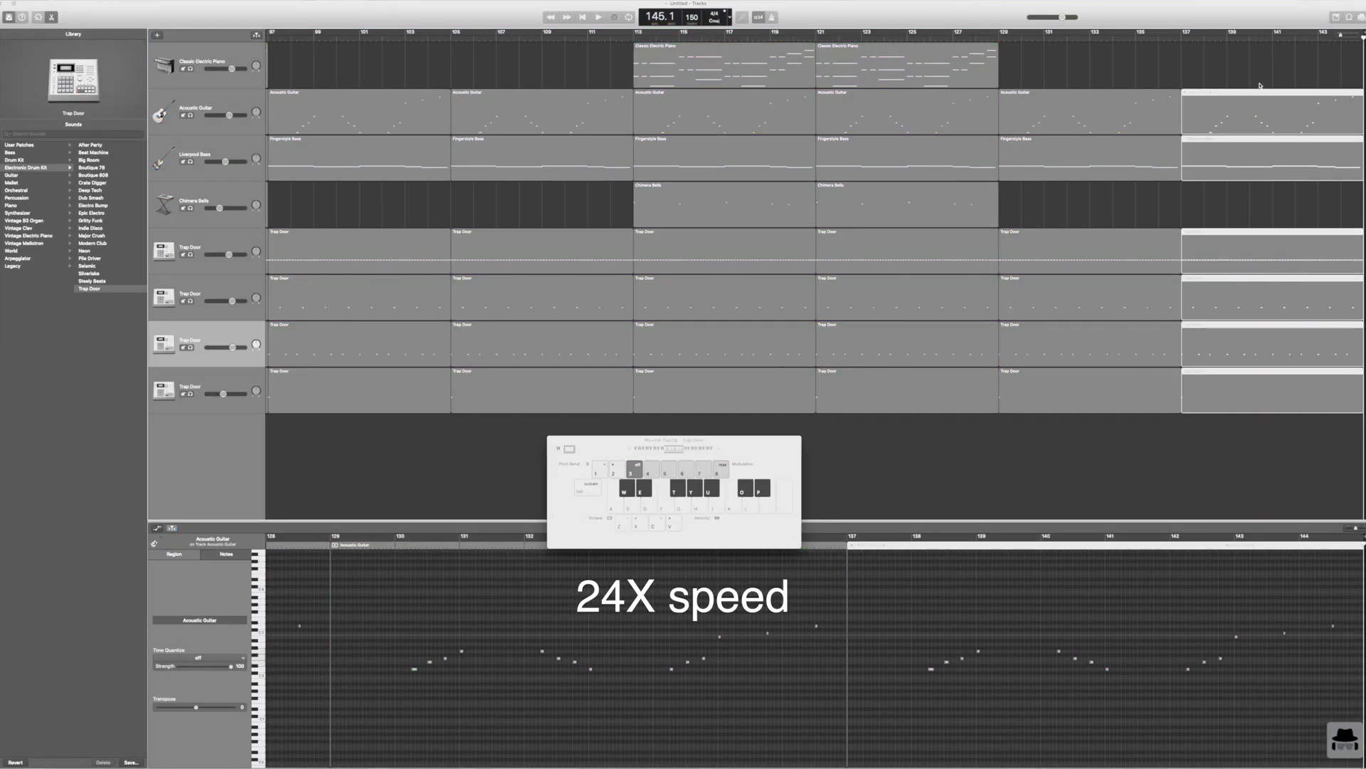
pyautogui.moveTo(1174, 292); pyautogui.dragTo(1067, 360)
pyautogui.press('super+v')
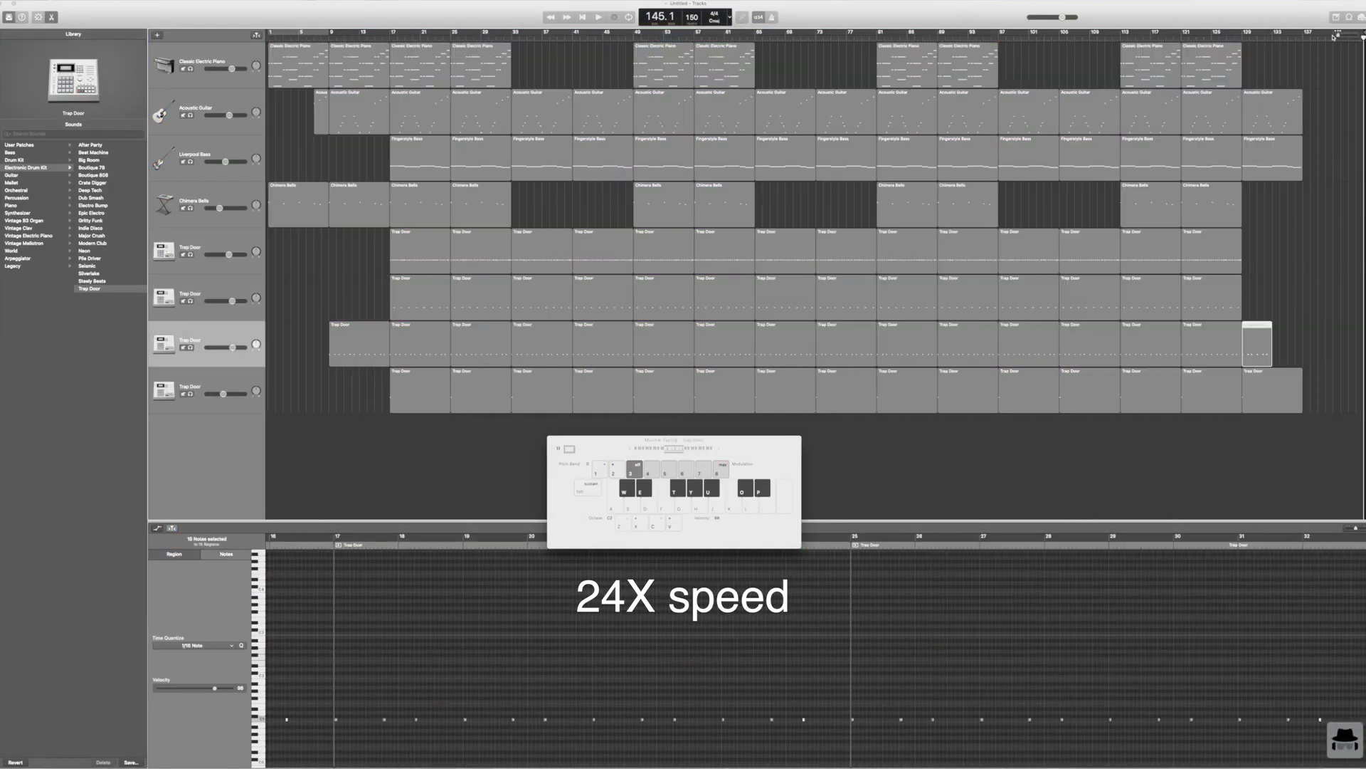